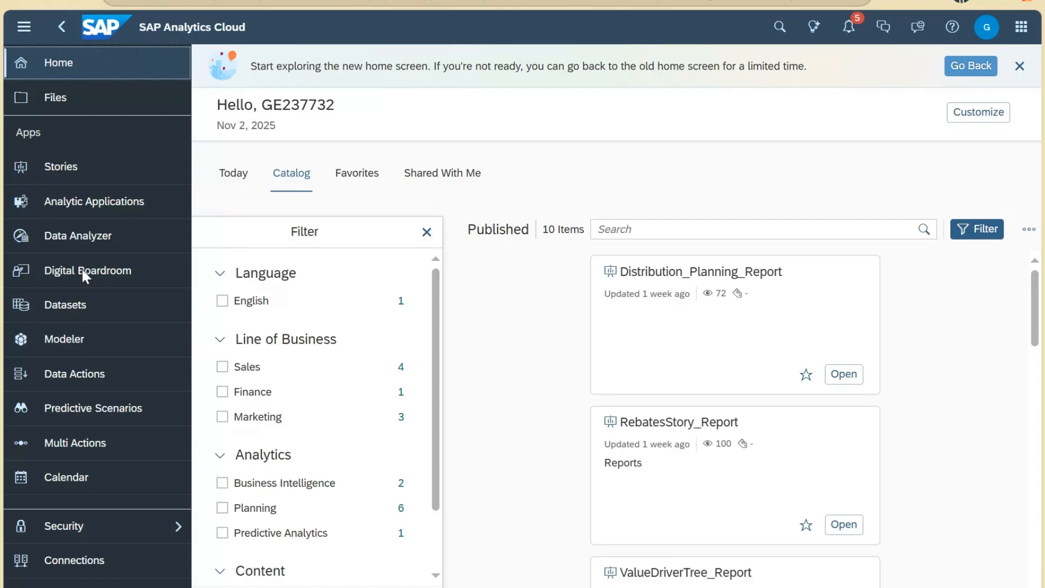
# Step: Open the Modeler to show the 25 recent files and the model creation options
pyautogui.click(76, 349)
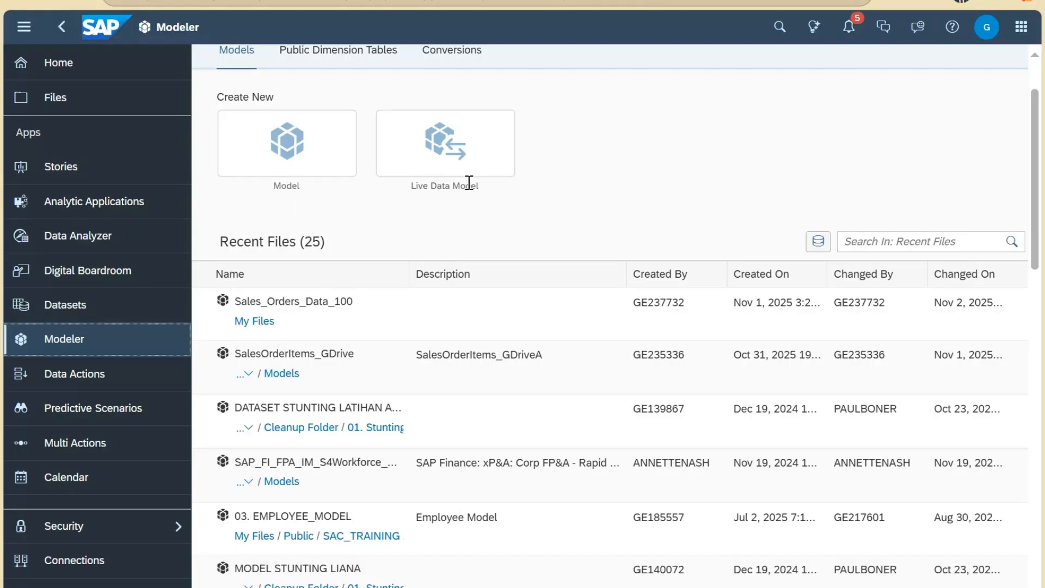
pyautogui.scroll(2, 518, 186)
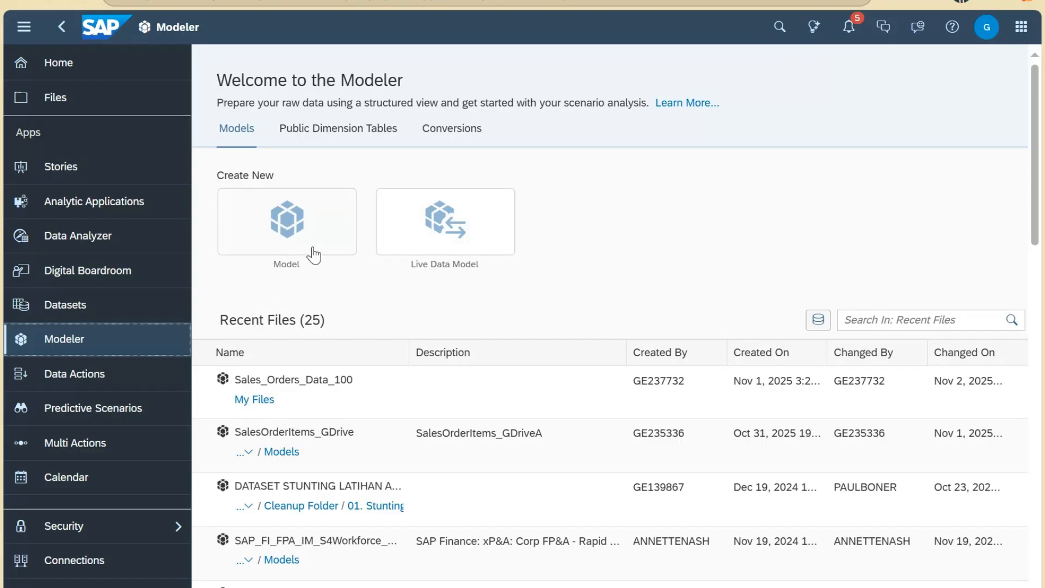
# Step: Create a new model from the Model tile, starting with an empty model rather than the classic option
pyautogui.click(291, 229)
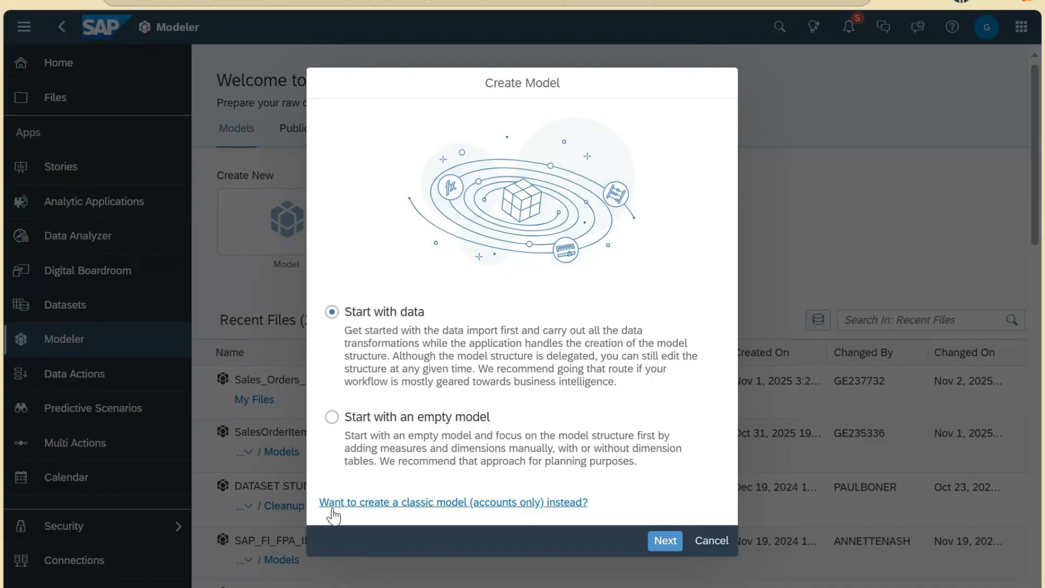
pyautogui.click(548, 504)
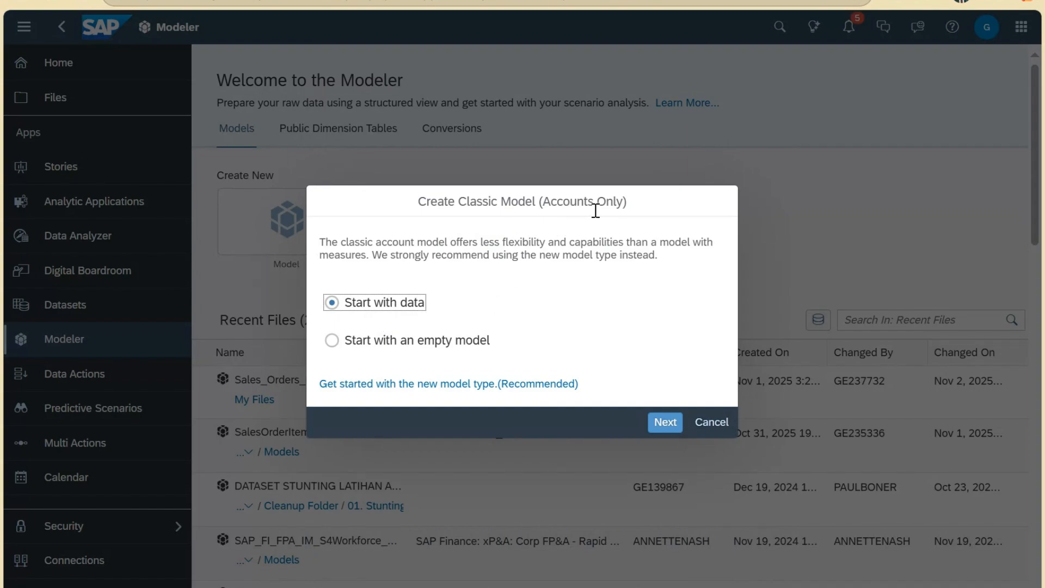
pyautogui.click(433, 386)
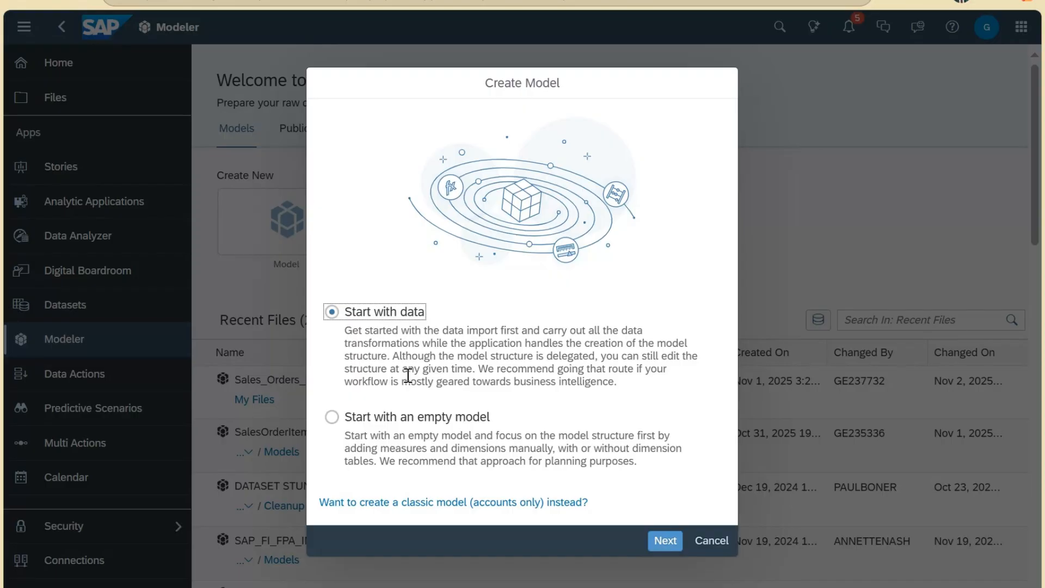
pyautogui.click(484, 420)
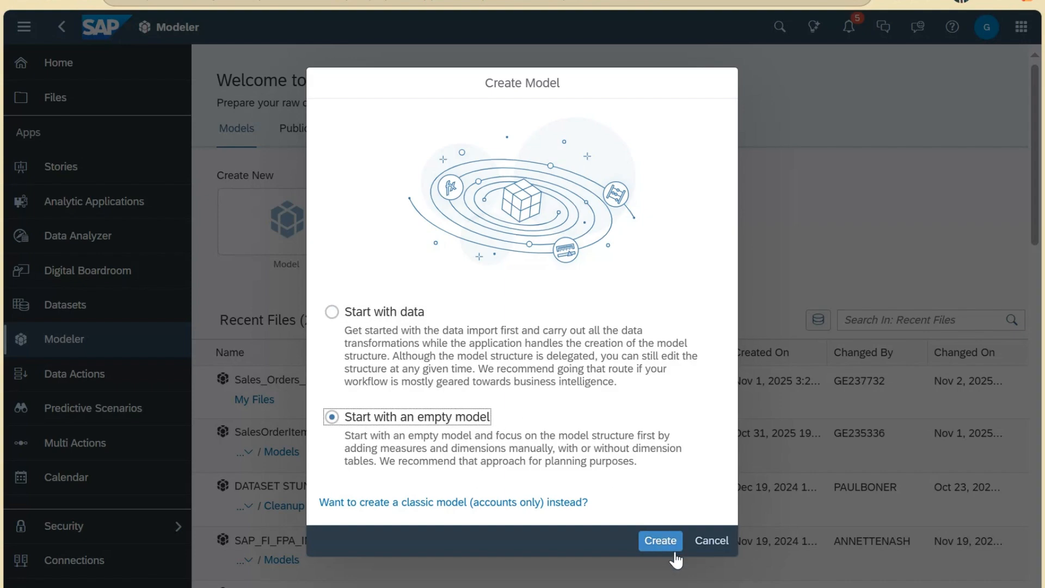
pyautogui.click(659, 541)
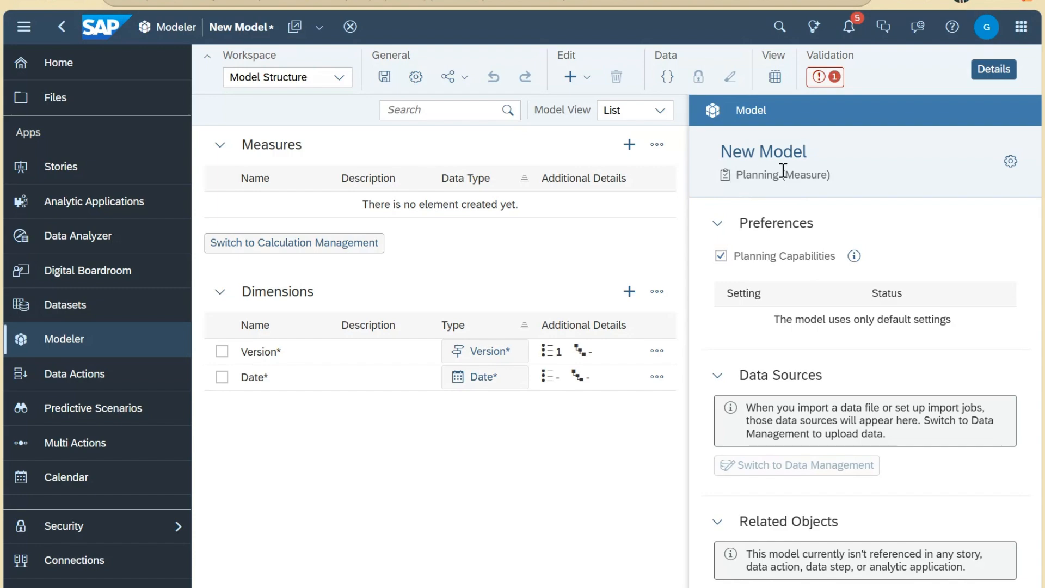
# Step: Disable Planning Capabilities and view the validation list of the model's missing objects
pyautogui.click(721, 256)
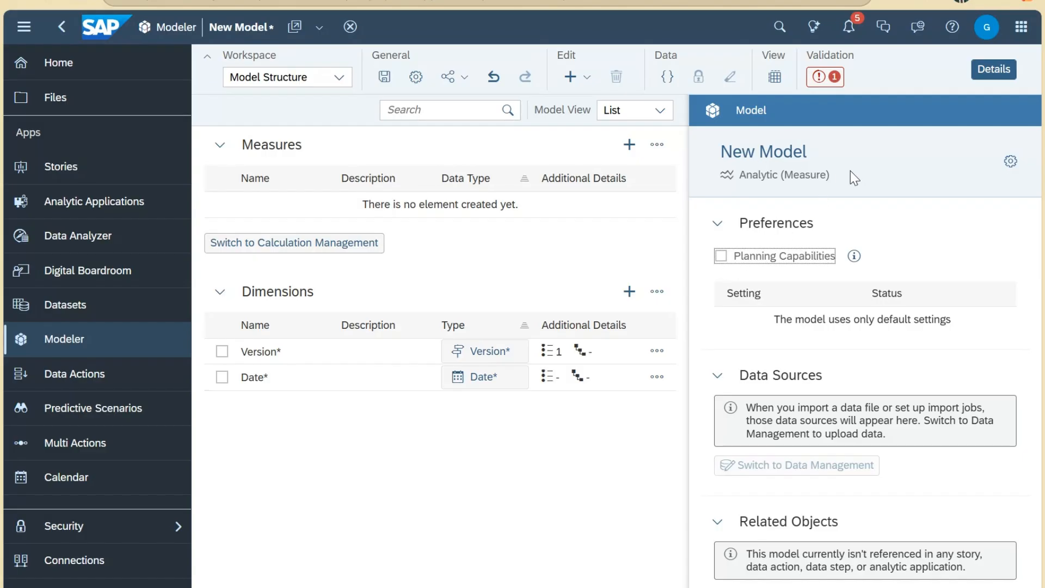
pyautogui.click(823, 77)
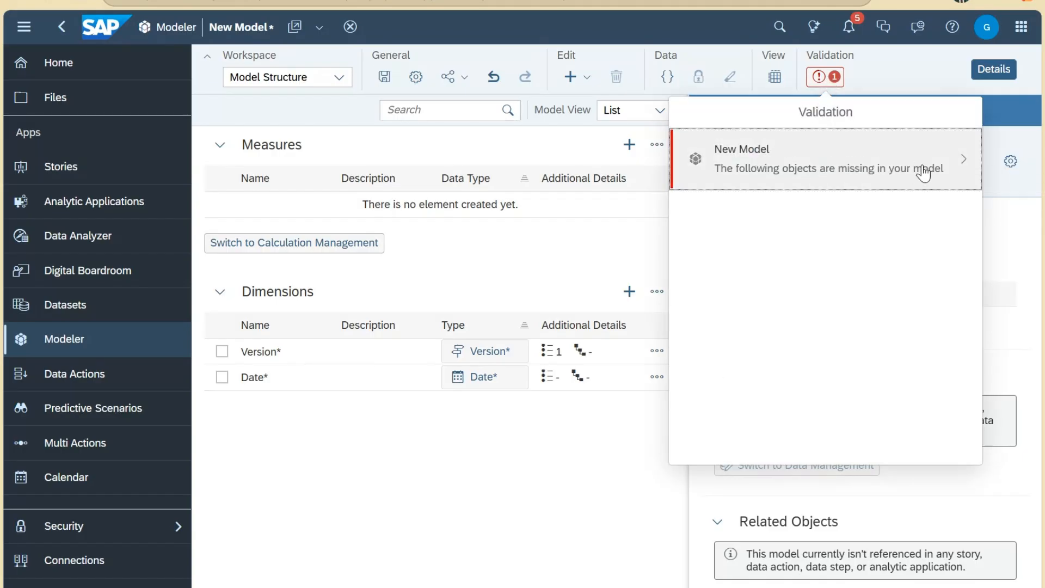
# Step: Add a measure named 'Amount' with description 'Amount', then return to the model settings
pyautogui.click(640, 147)
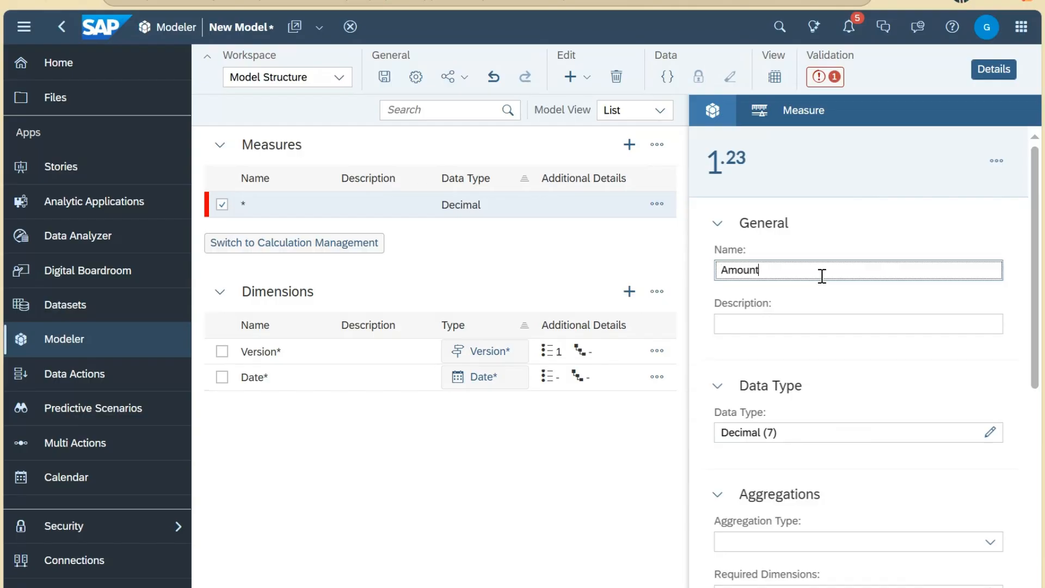
pyautogui.write('Amount')
pyautogui.press('Tab')
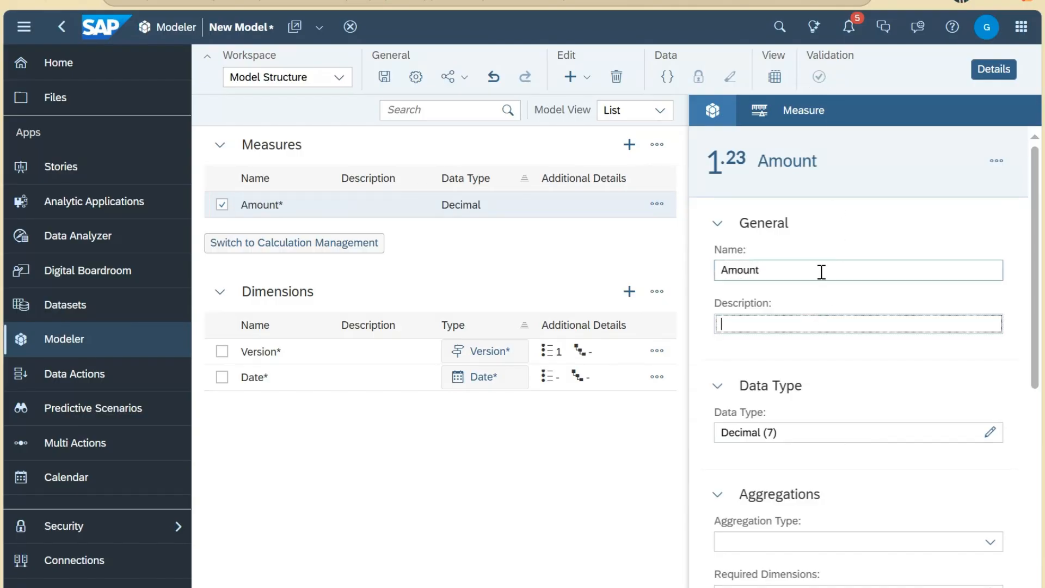
pyautogui.write('Amount')
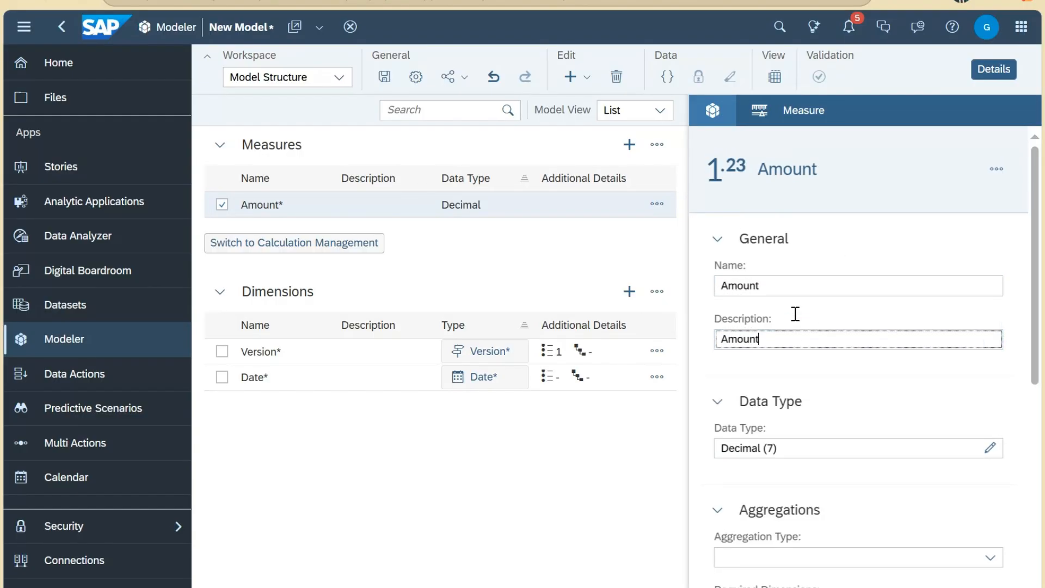
pyautogui.click(718, 114)
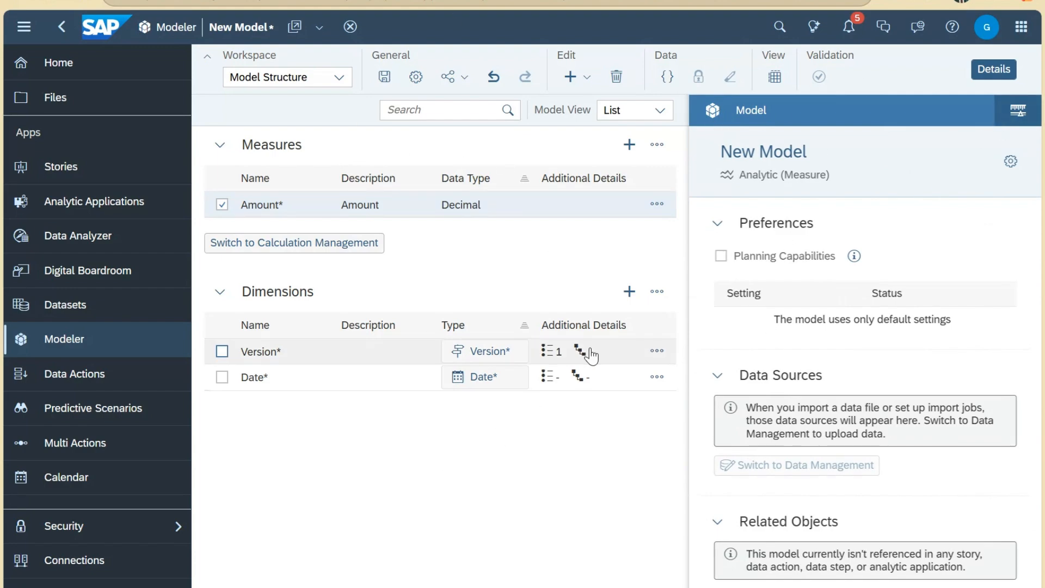
# Step: Begin a Company dimension of Generic type with a new public dimension table
pyautogui.click(636, 305)
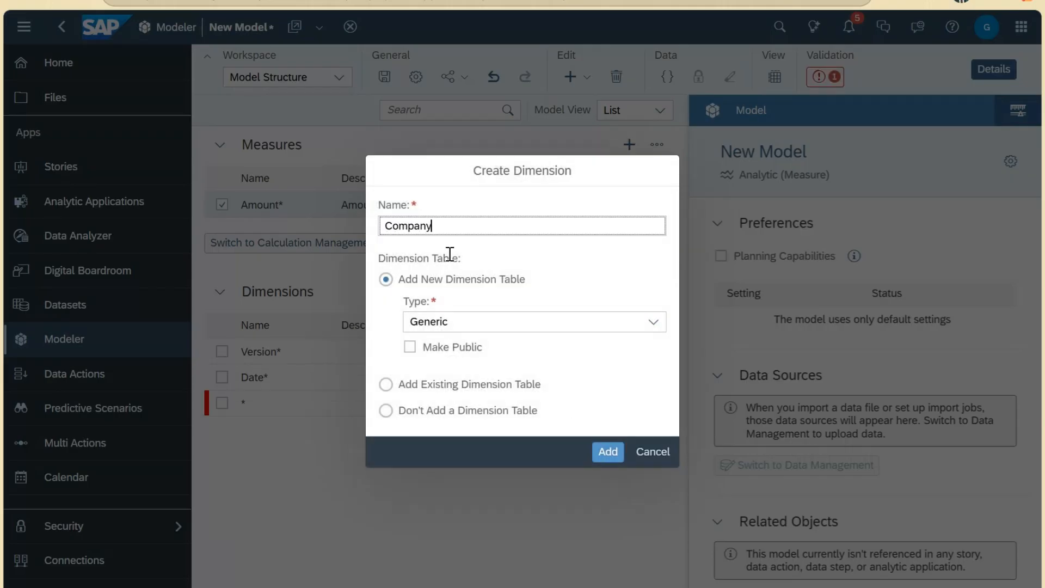
pyautogui.click(654, 323)
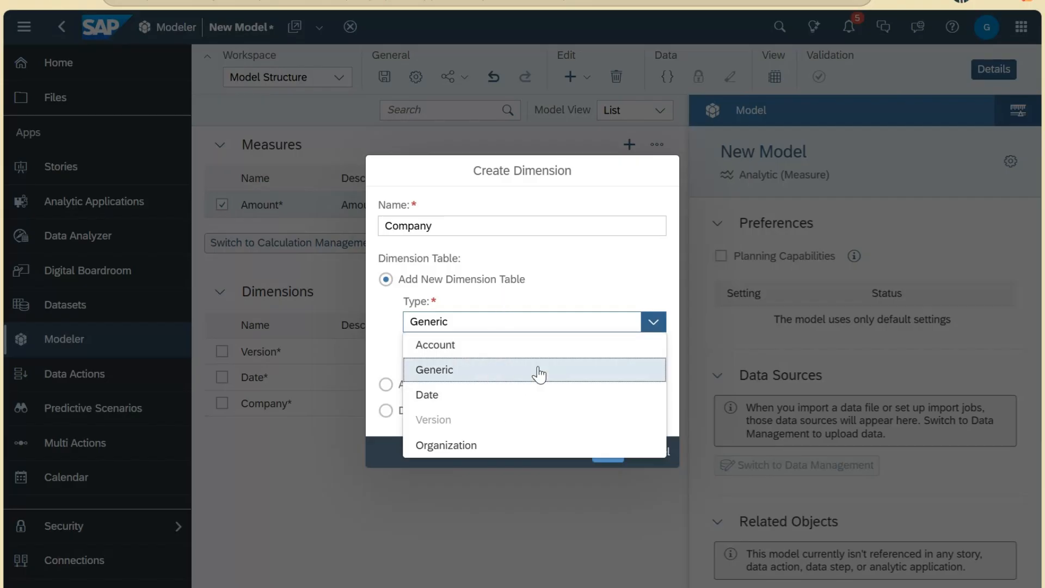
pyautogui.click(583, 296)
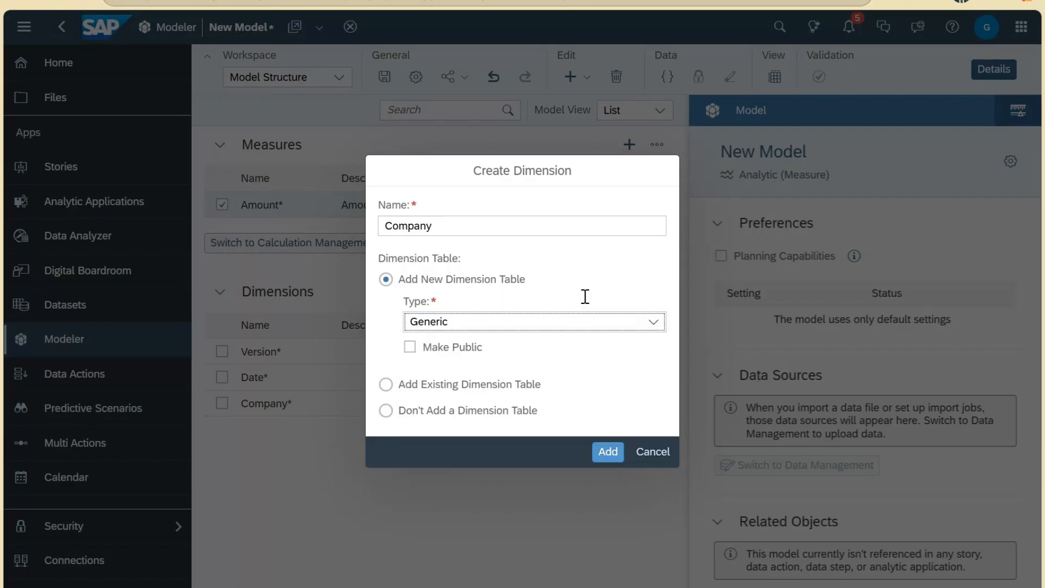
pyautogui.click(410, 347)
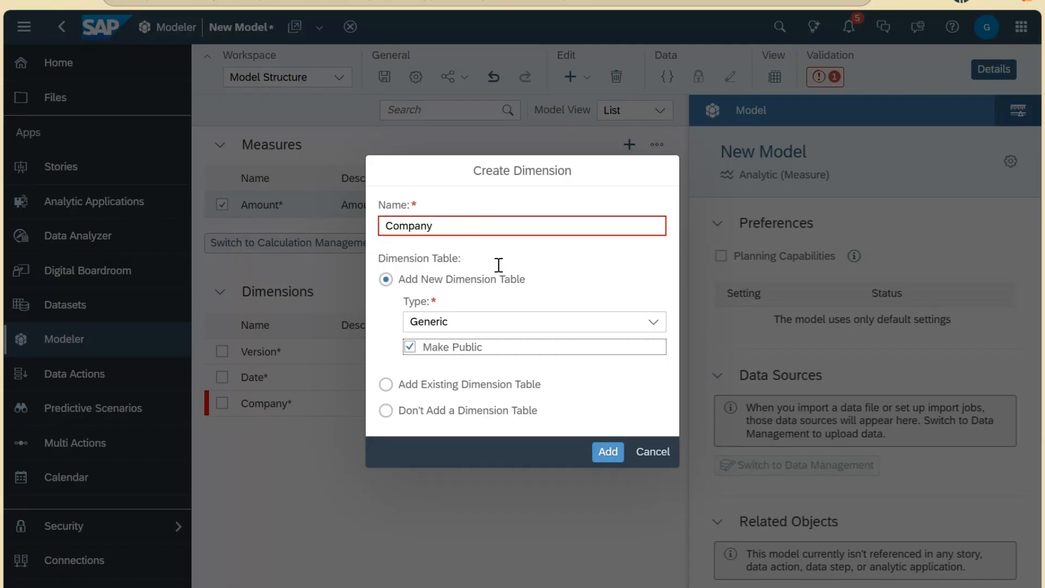
# Step: Uncheck Make Public for the Company table and switch to adding an existing dimension table
pyautogui.click(501, 224)
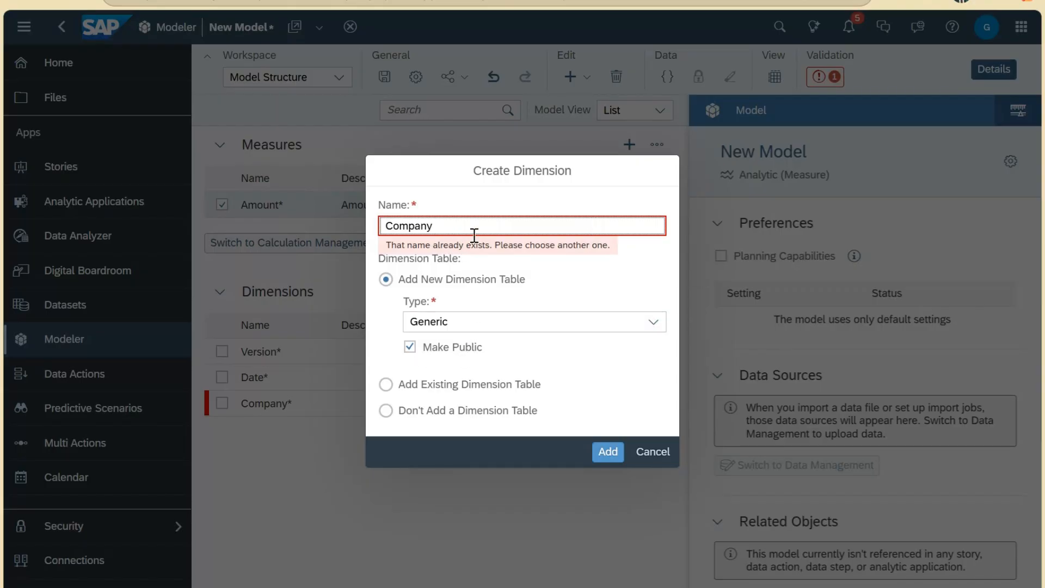
pyautogui.click(410, 347)
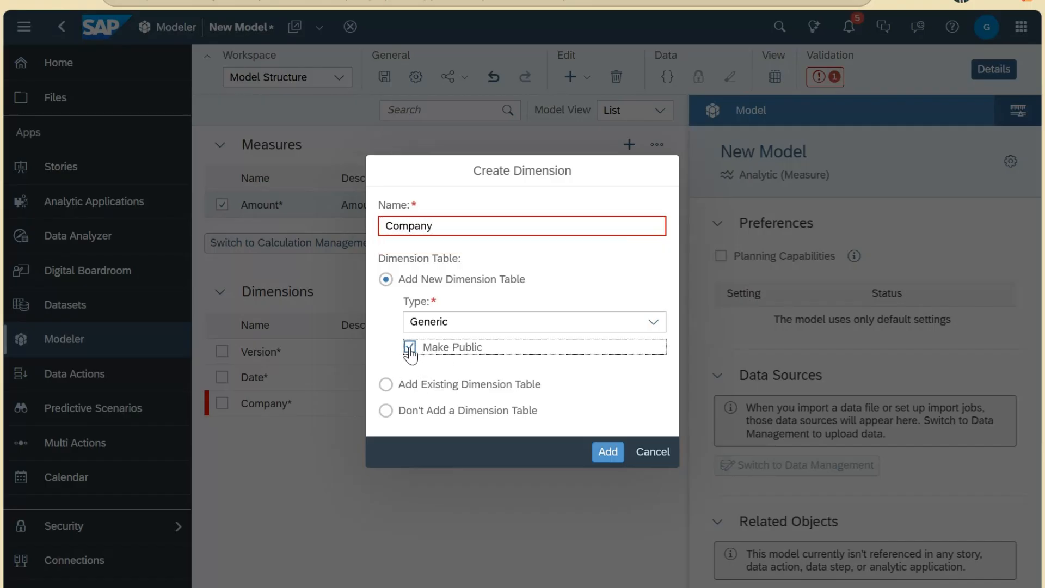
pyautogui.click(410, 349)
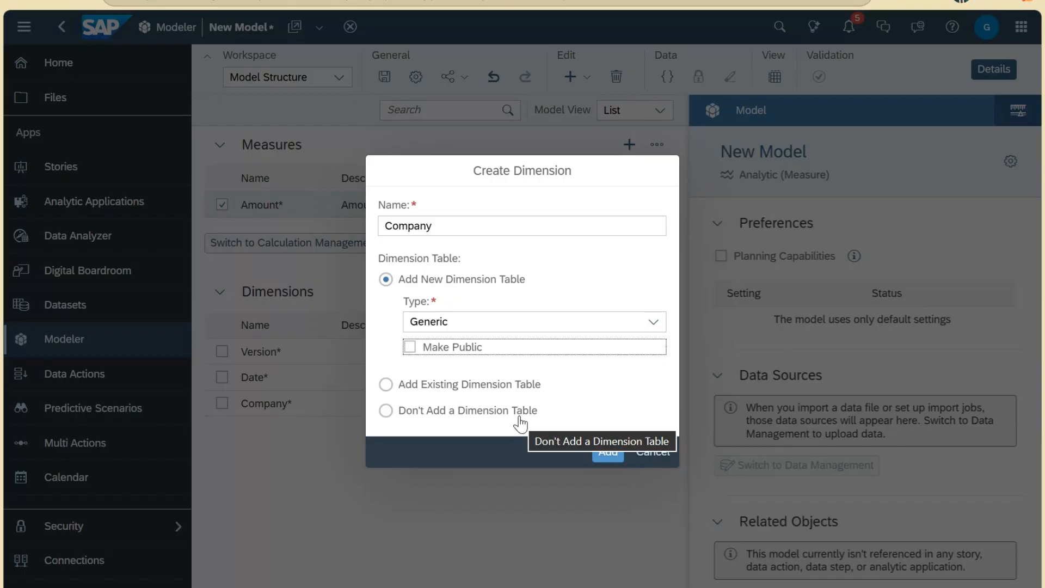
pyautogui.click(517, 386)
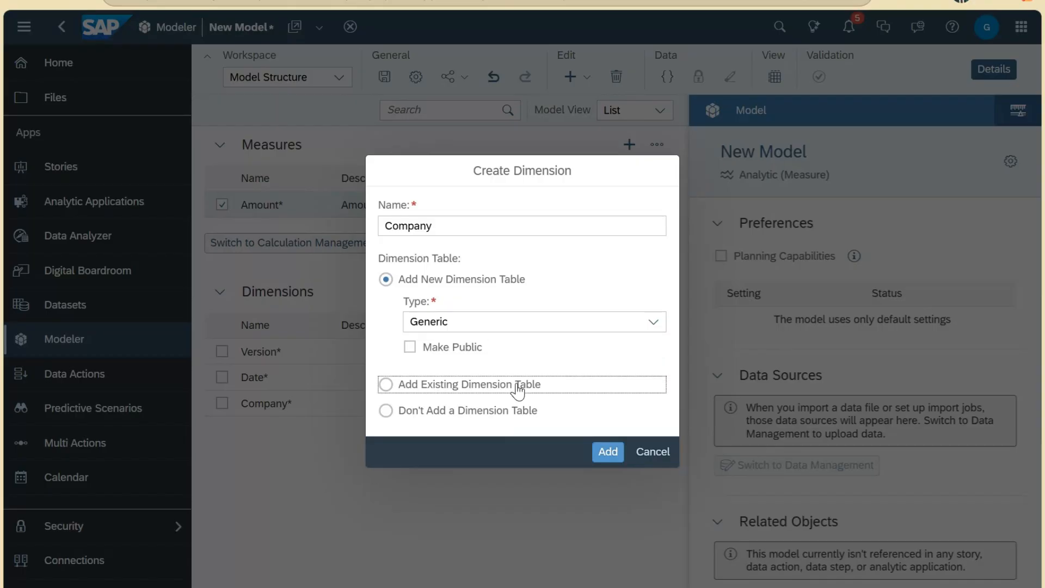
pyautogui.click(386, 385)
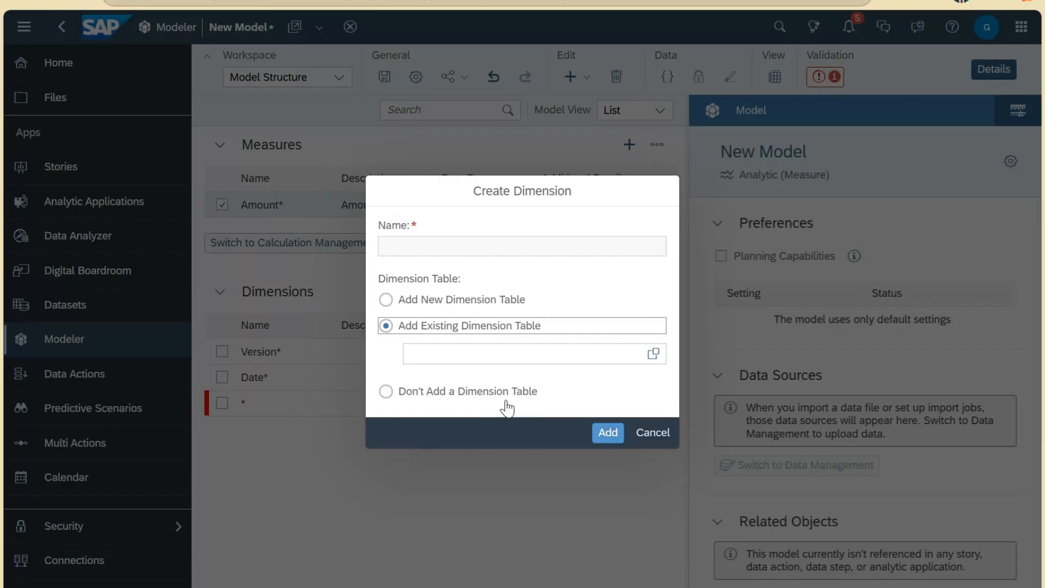
# Step: Add Company as a Generic dimension with no dimension table
pyautogui.click(529, 397)
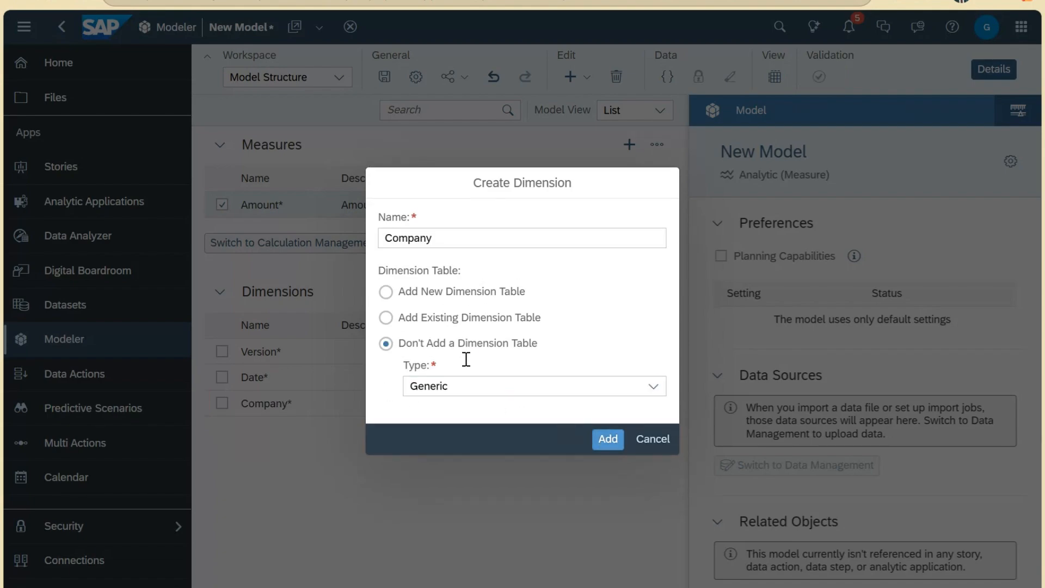
pyautogui.click(481, 392)
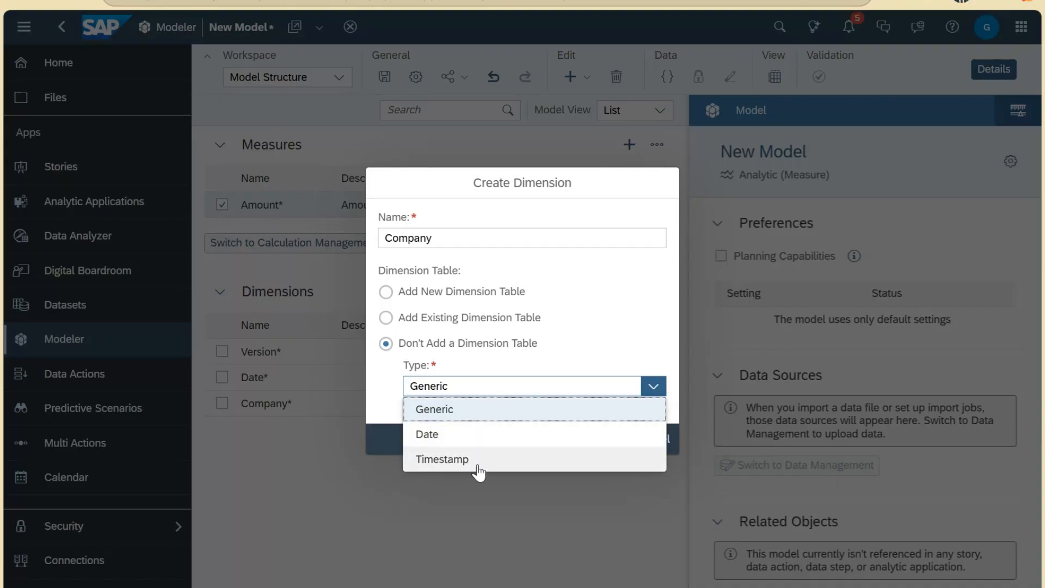
pyautogui.click(389, 384)
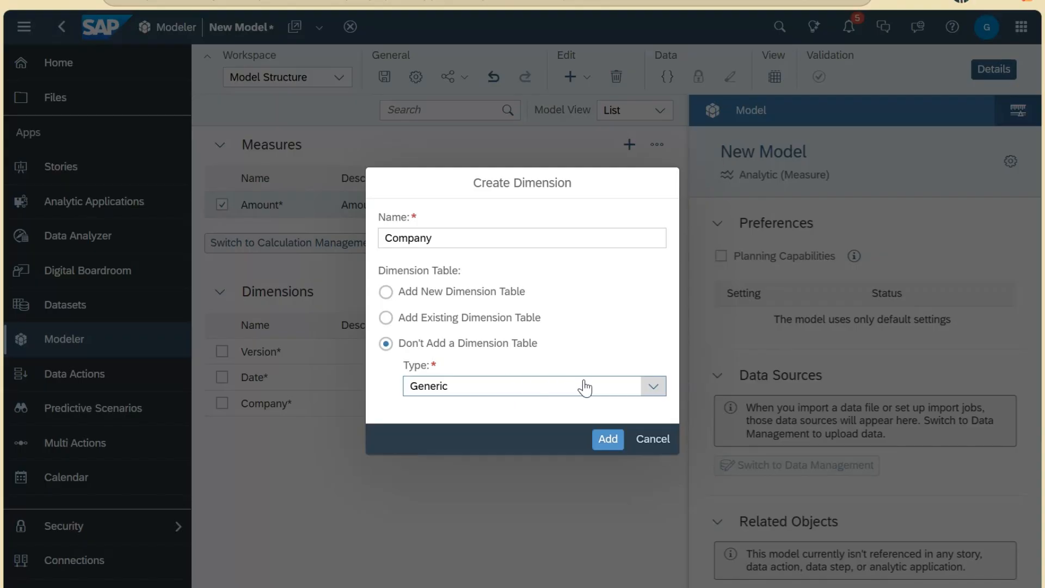
pyautogui.click(516, 390)
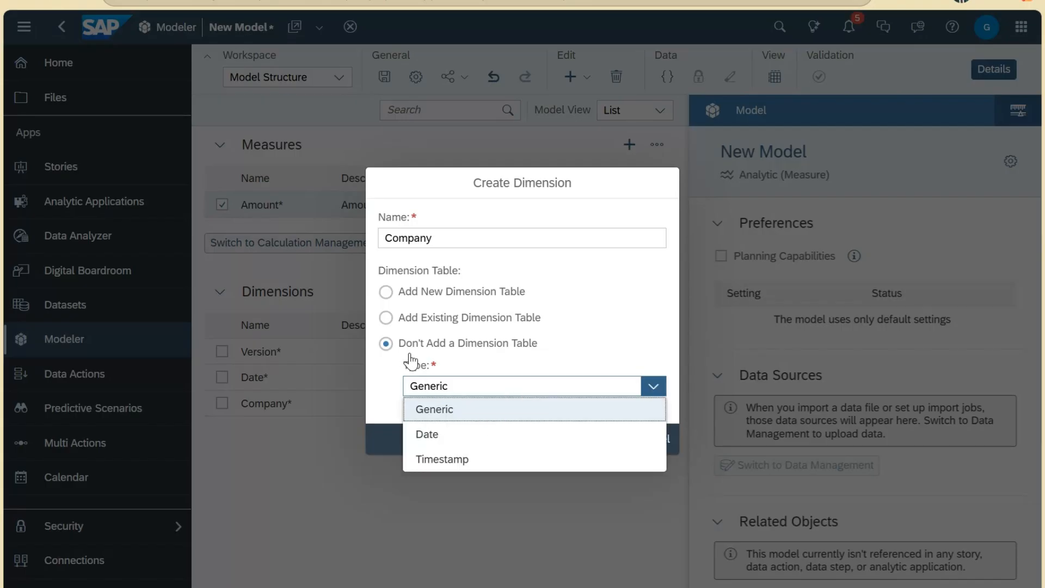
pyautogui.click(386, 418)
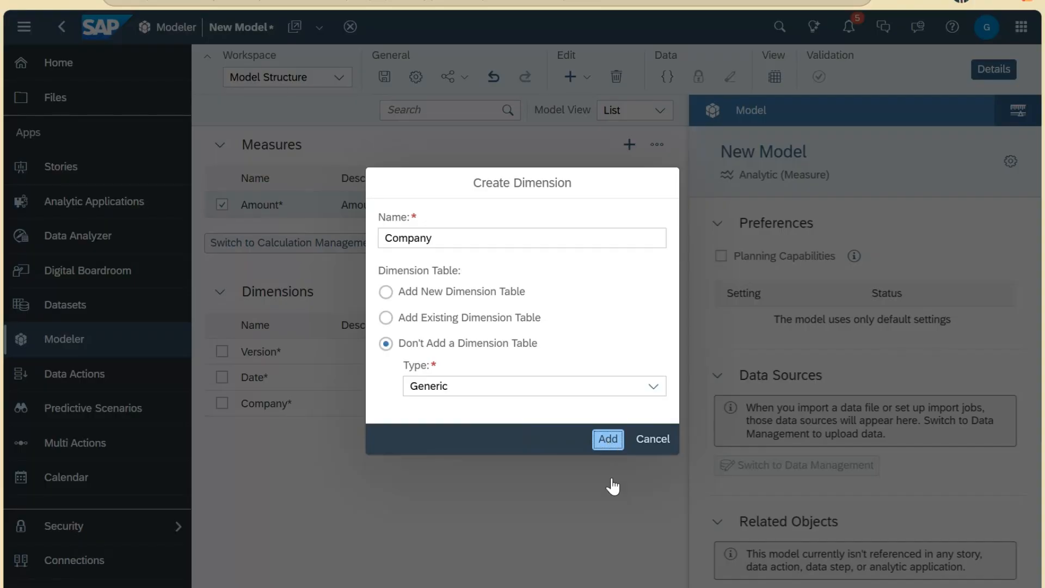
pyautogui.press('Return')
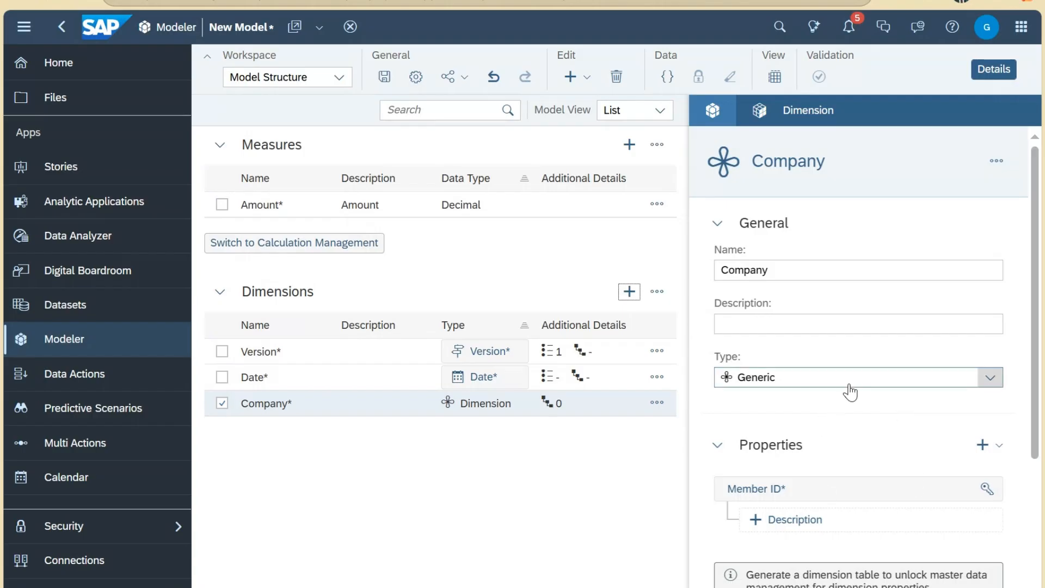
# Step: Generate a Company dimension table and open its member grid showing the Unassigned member
pyautogui.scroll(-1, 850, 398)
pyautogui.scroll(1, 852, 408)
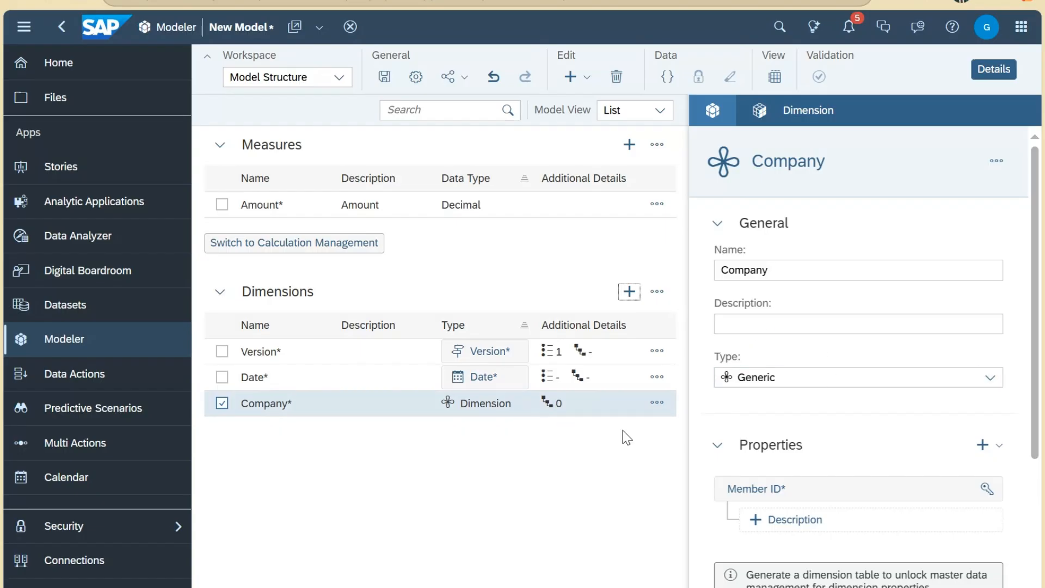
pyautogui.scroll(-3, 858, 463)
pyautogui.scroll(1, 863, 462)
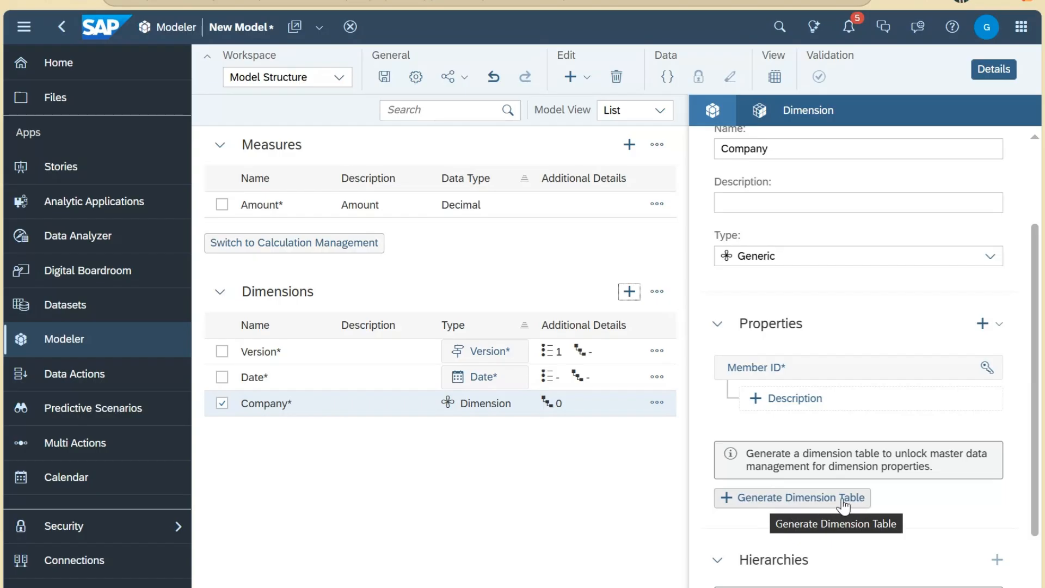
pyautogui.click(793, 503)
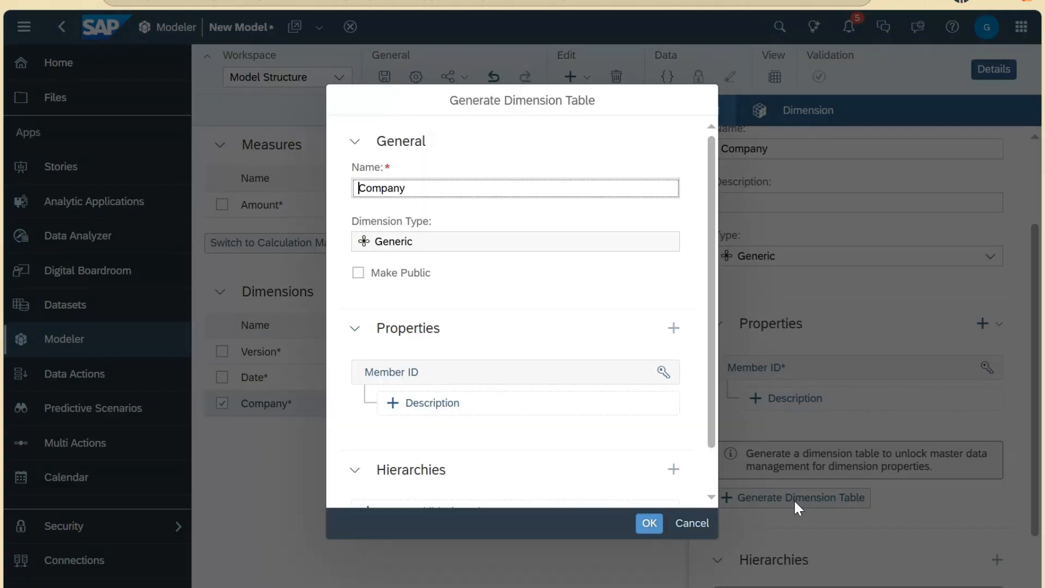
pyautogui.click(653, 524)
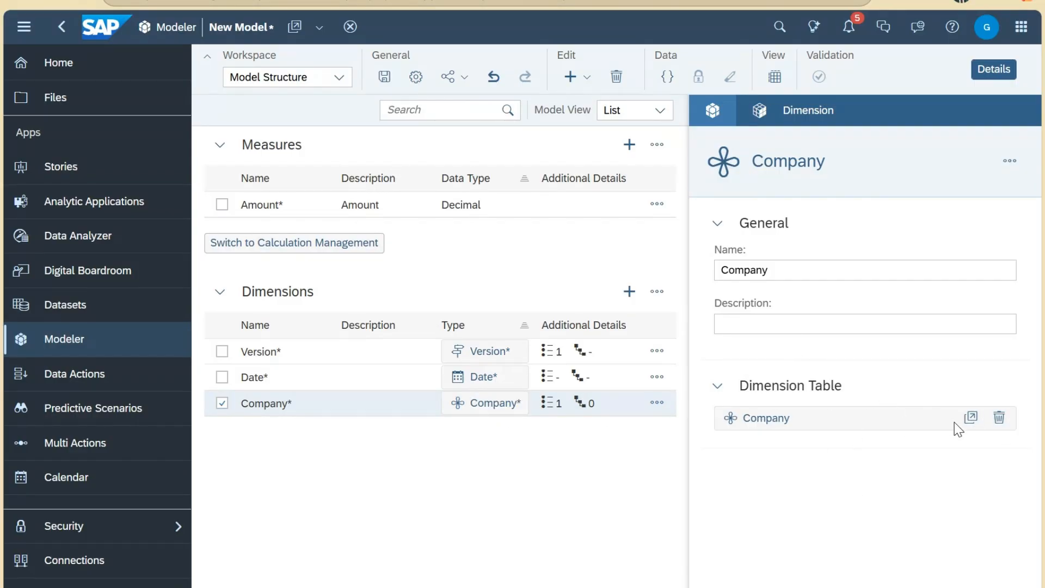
pyautogui.click(971, 418)
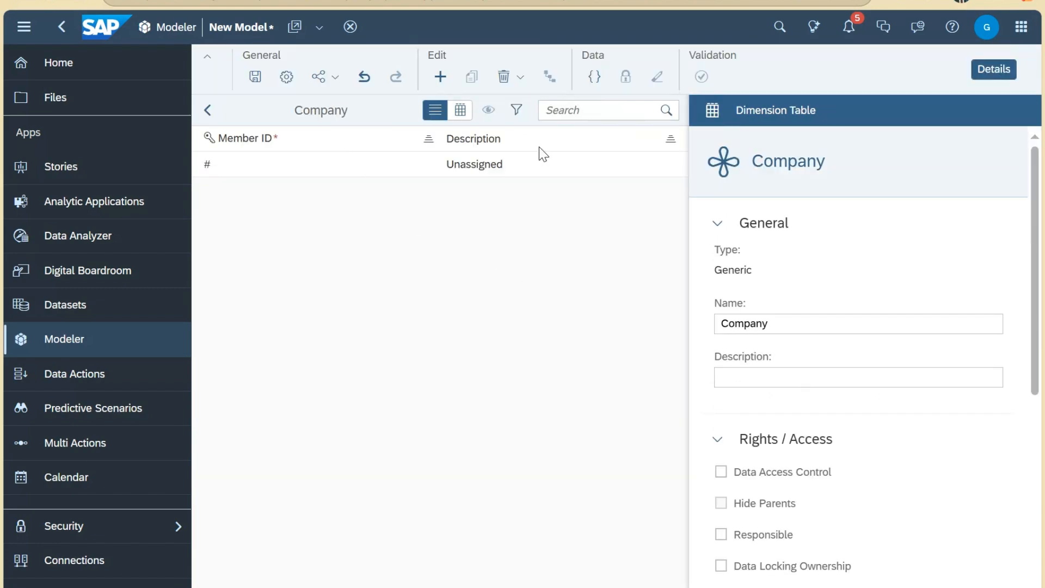
pyautogui.click(443, 79)
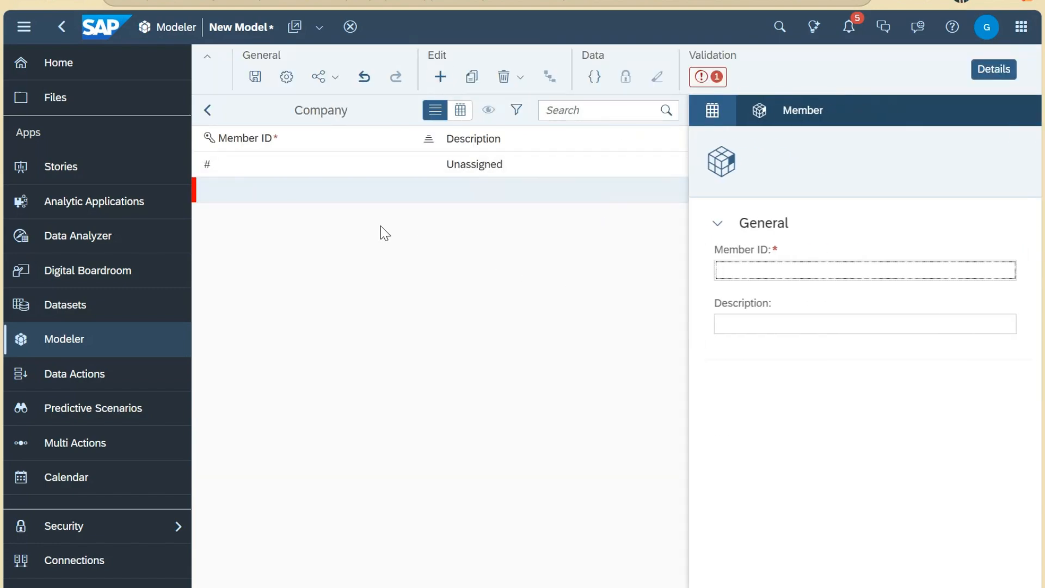
pyautogui.click(520, 77)
pyautogui.click(523, 104)
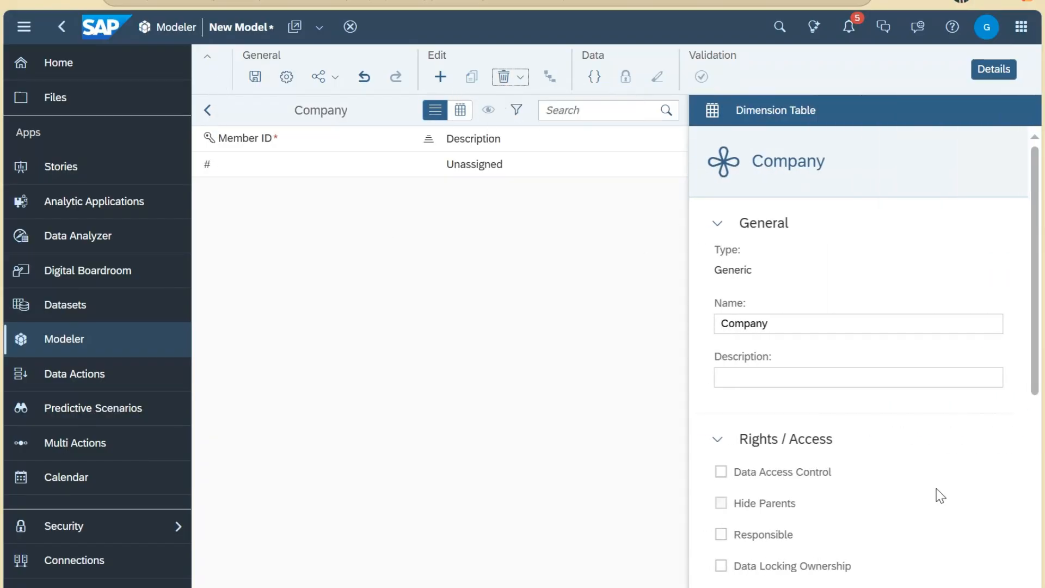
pyautogui.scroll(-5, 937, 493)
pyautogui.click(805, 379)
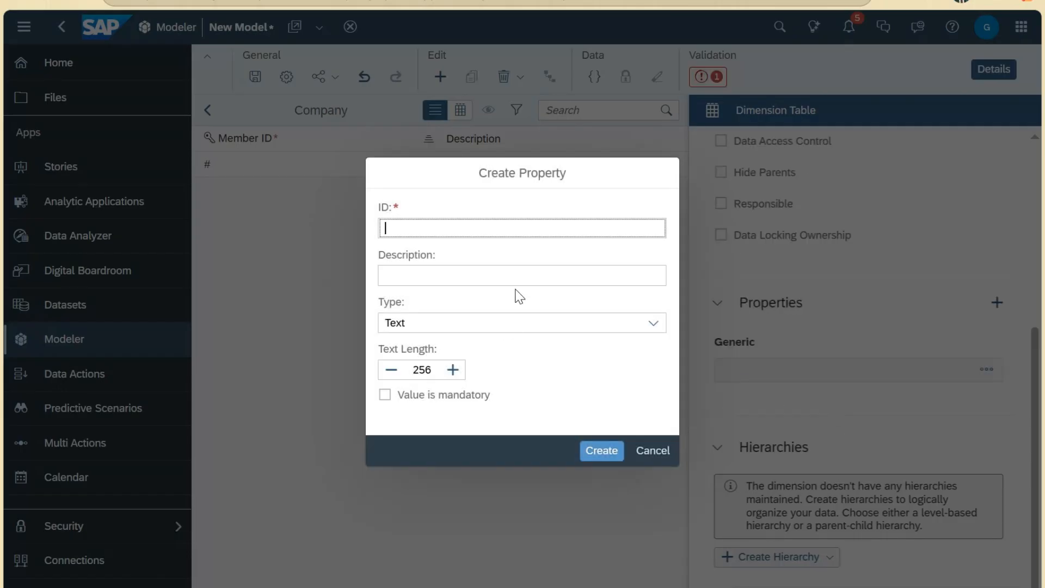
# Step: Create a Text property 'User' with description 'User' and length 256 on Company
pyautogui.click(484, 267)
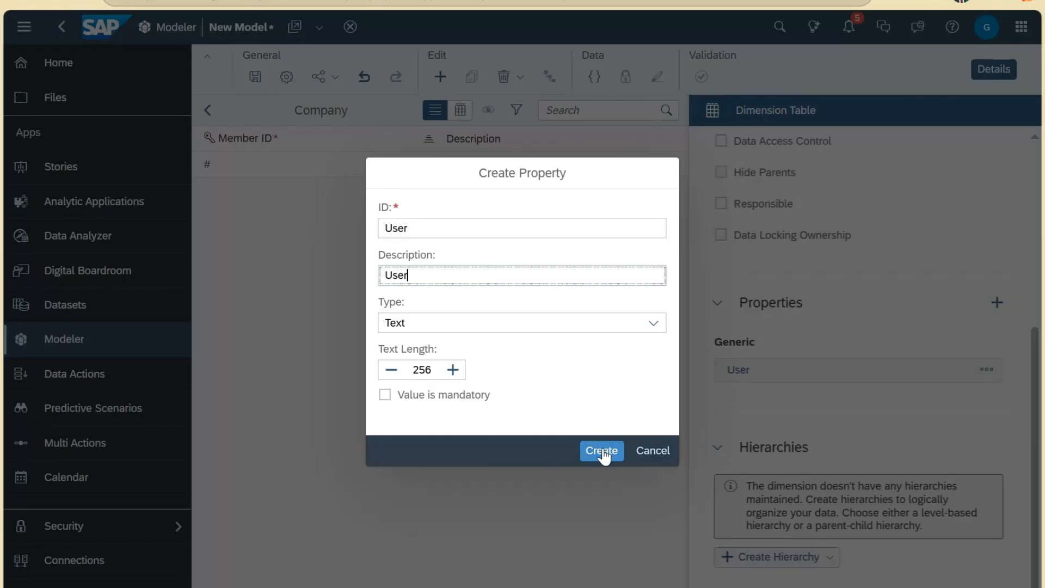
pyautogui.click(449, 325)
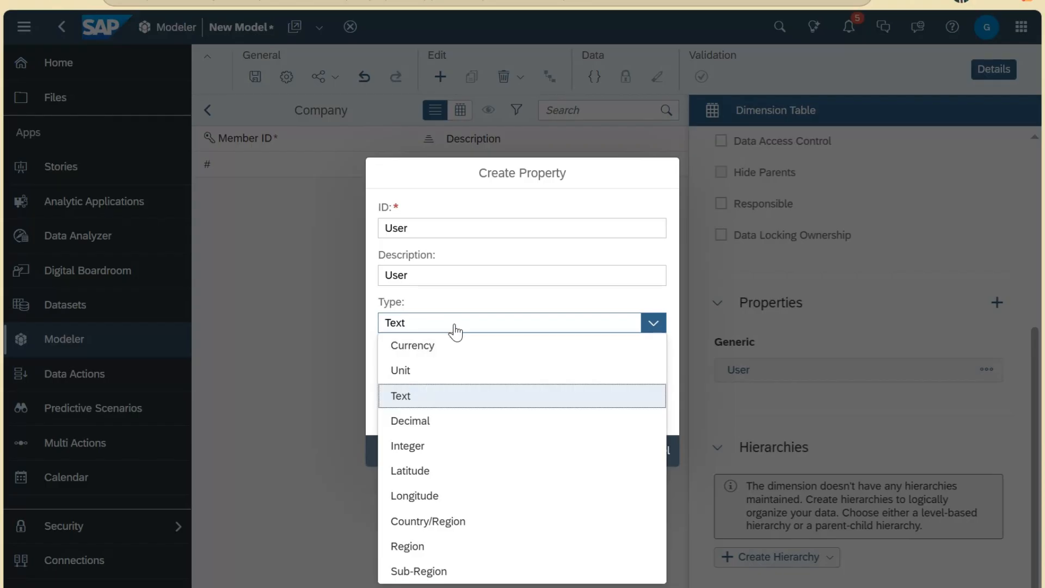
pyautogui.click(456, 326)
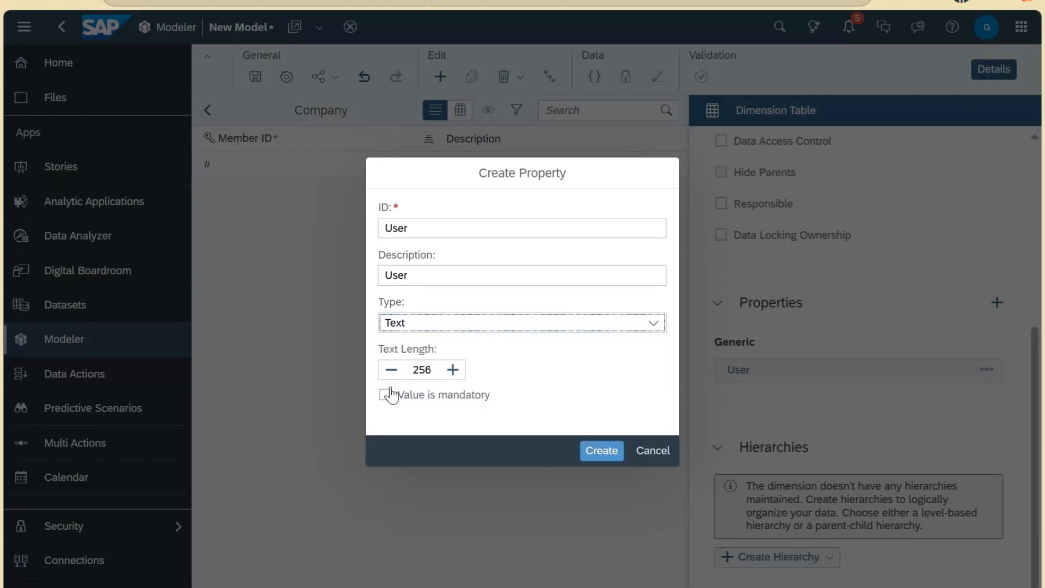
pyautogui.click(604, 452)
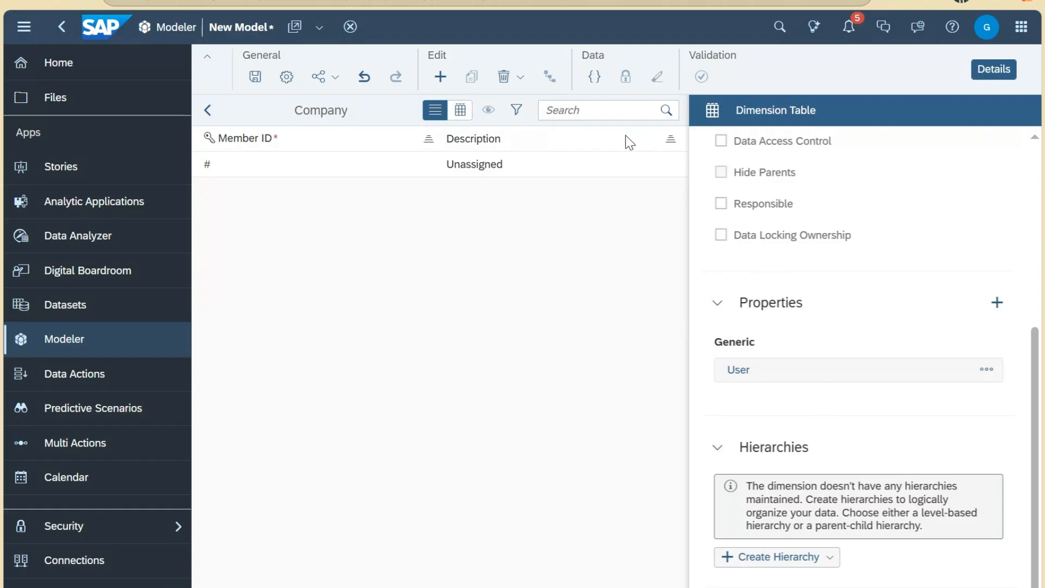
# Step: Switch the Company members to grid view showing the User column, then restore the details panel
pyautogui.click(973, 76)
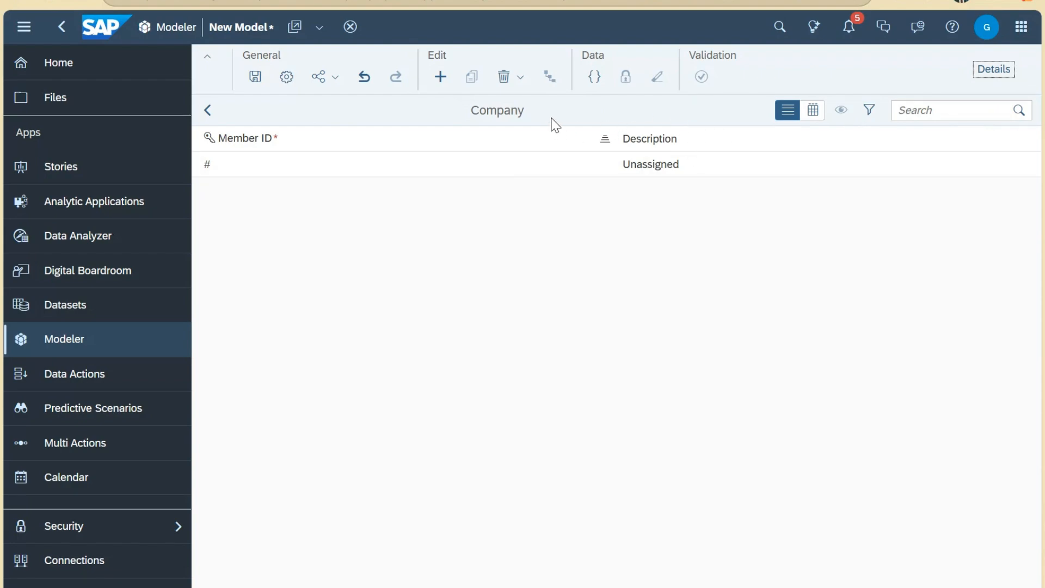
pyautogui.click(813, 110)
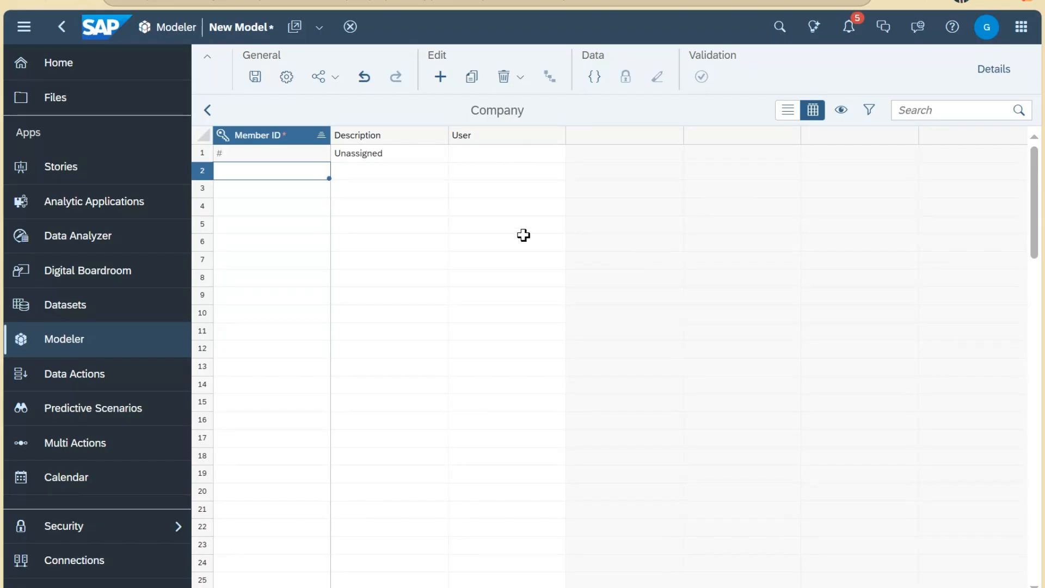
pyautogui.click(993, 69)
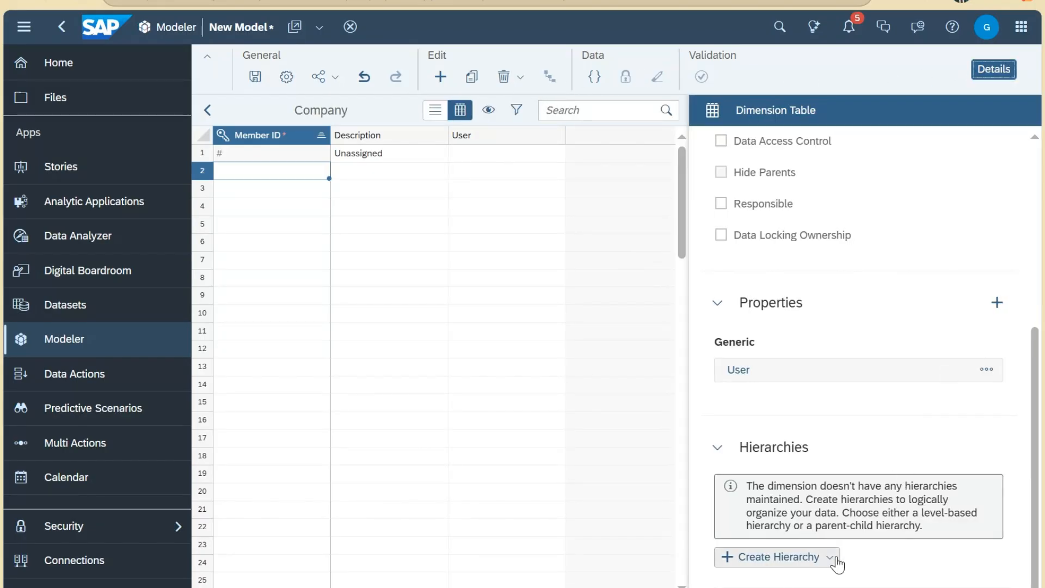
# Step: Check which hierarchy types can be created for the model
pyautogui.click(834, 560)
pyautogui.scroll(5, 896, 263)
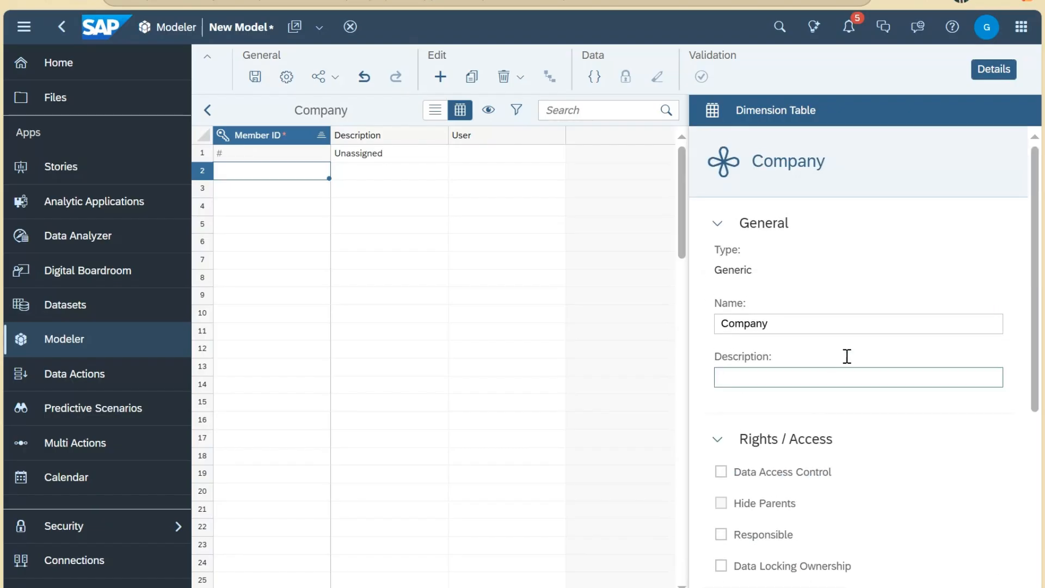
pyautogui.scroll(-5, 902, 453)
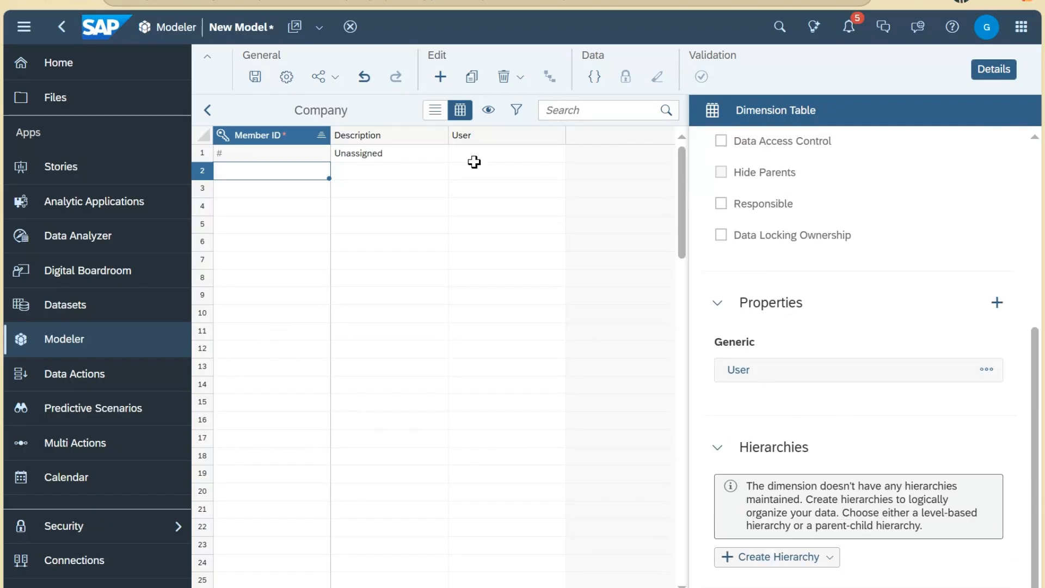
# Step: Save the model as 'Empty Model' and go back to the Modeler start page
pyautogui.click(256, 79)
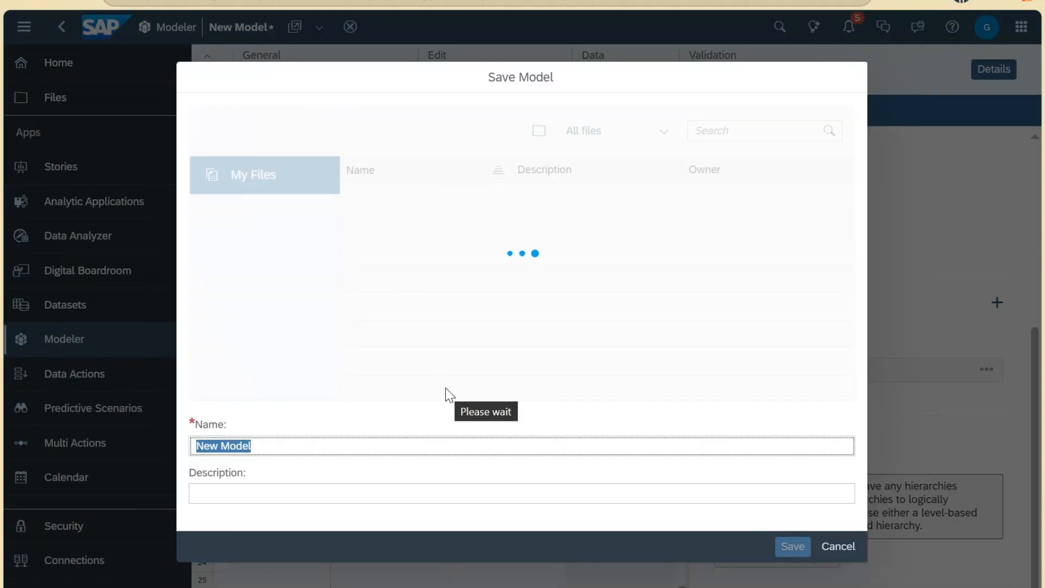
pyautogui.write('Empty')
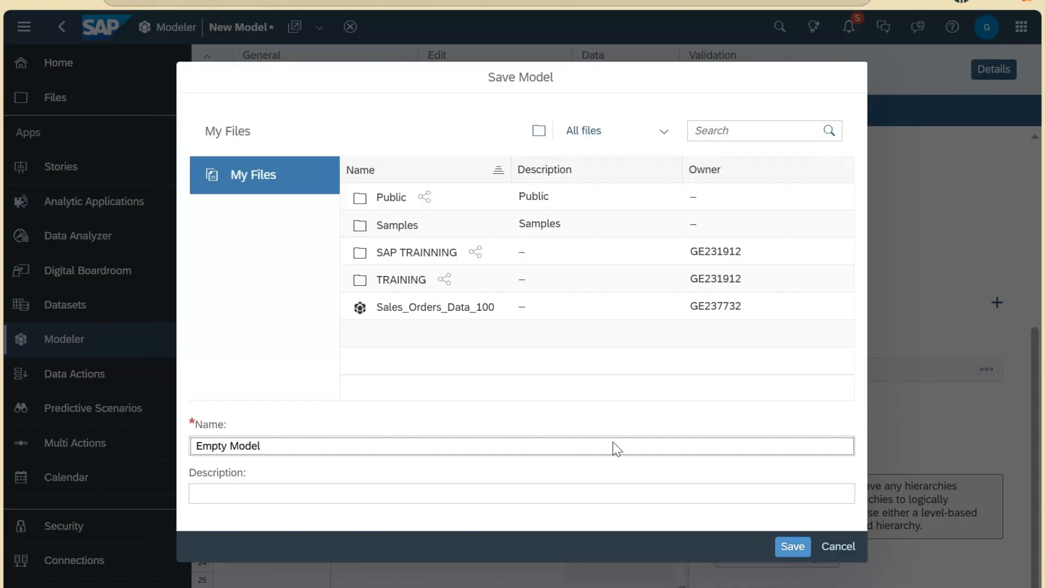
pyautogui.click(792, 547)
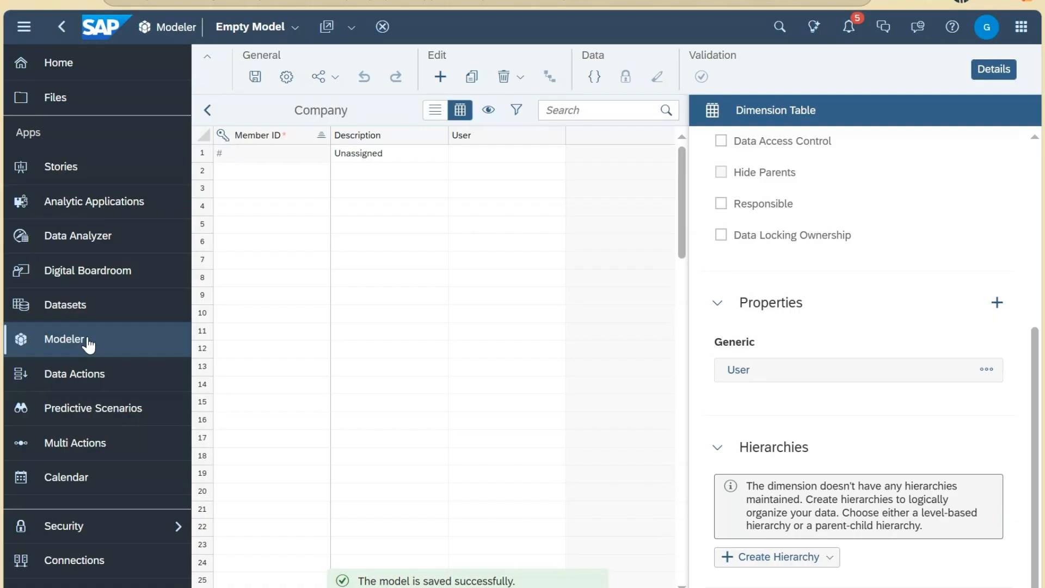
pyautogui.click(87, 342)
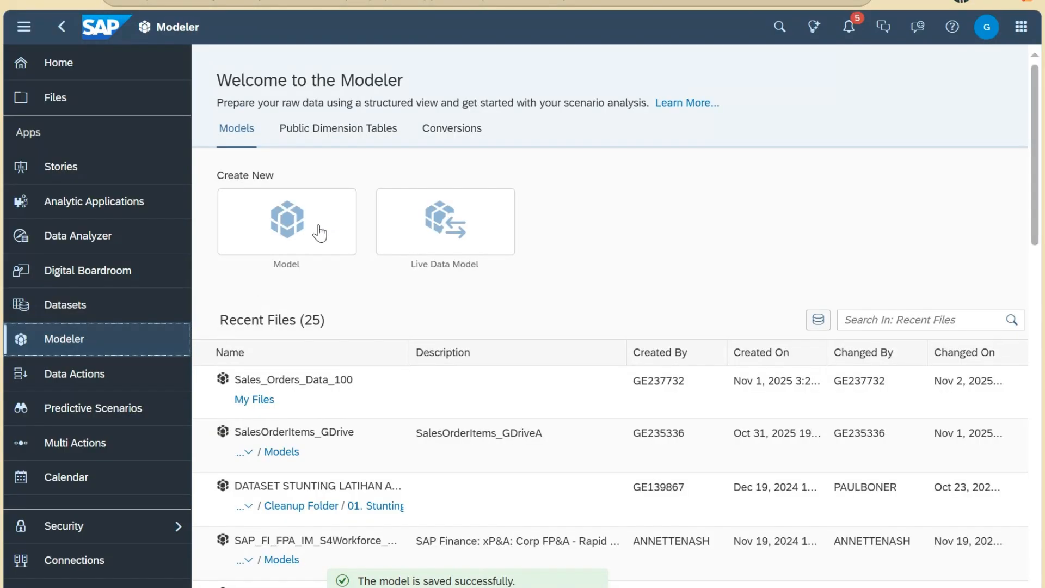
# Step: Start a new model from data and import Sales_Orders_Data_100.xlsx from a local file
pyautogui.click(323, 232)
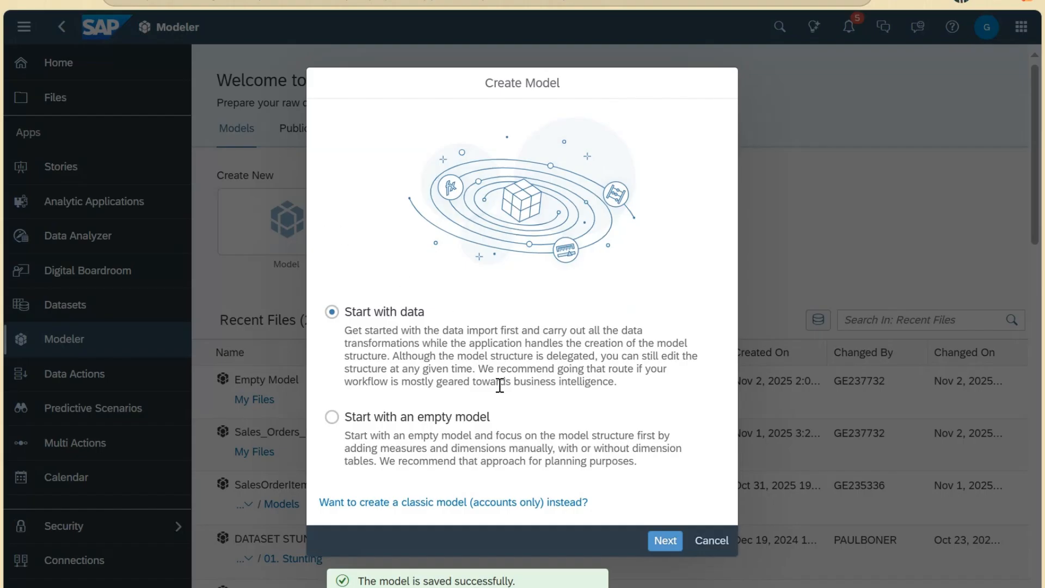
pyautogui.click(665, 540)
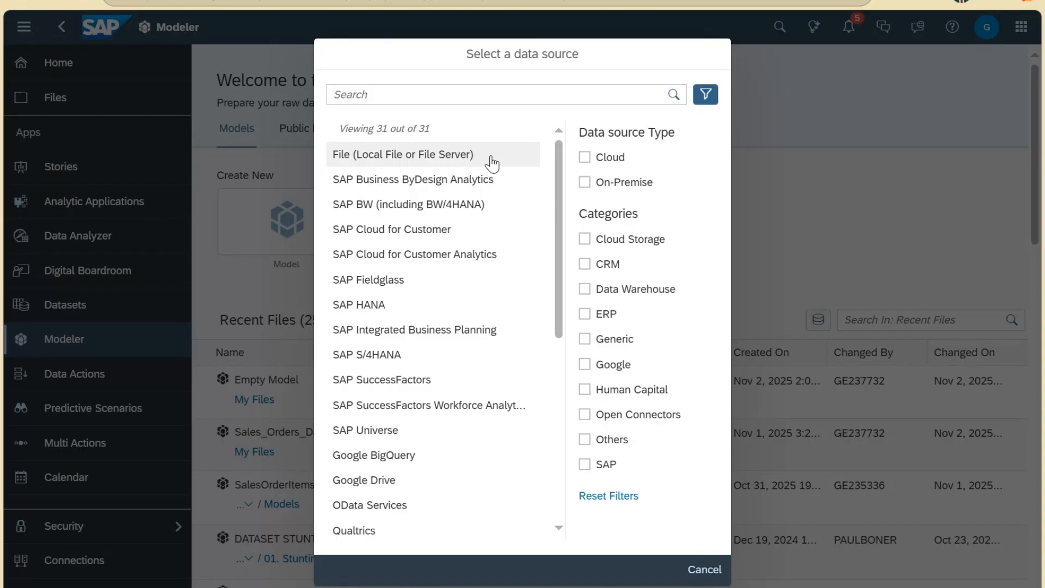
pyautogui.click(447, 161)
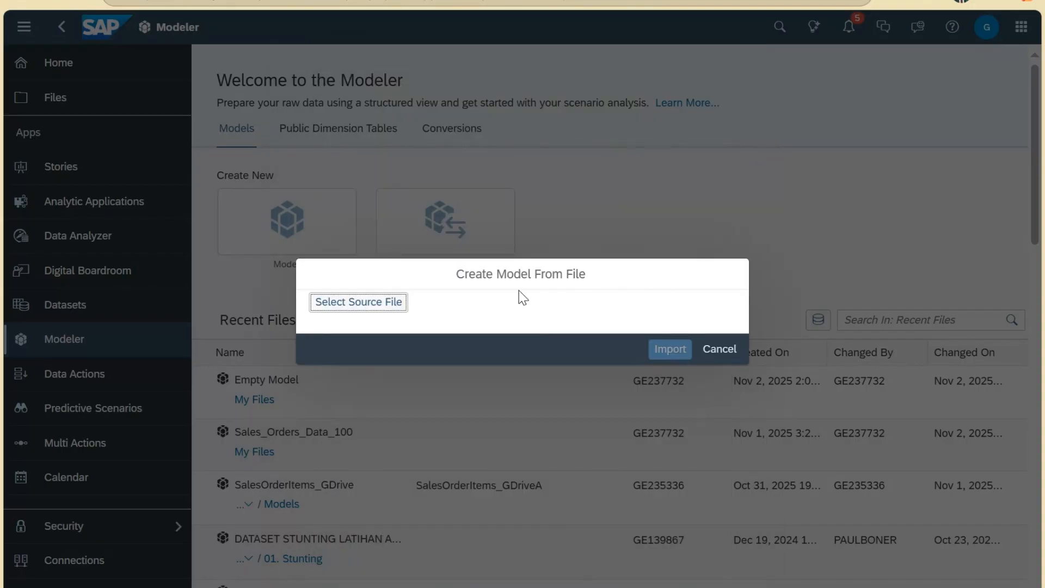
pyautogui.click(368, 304)
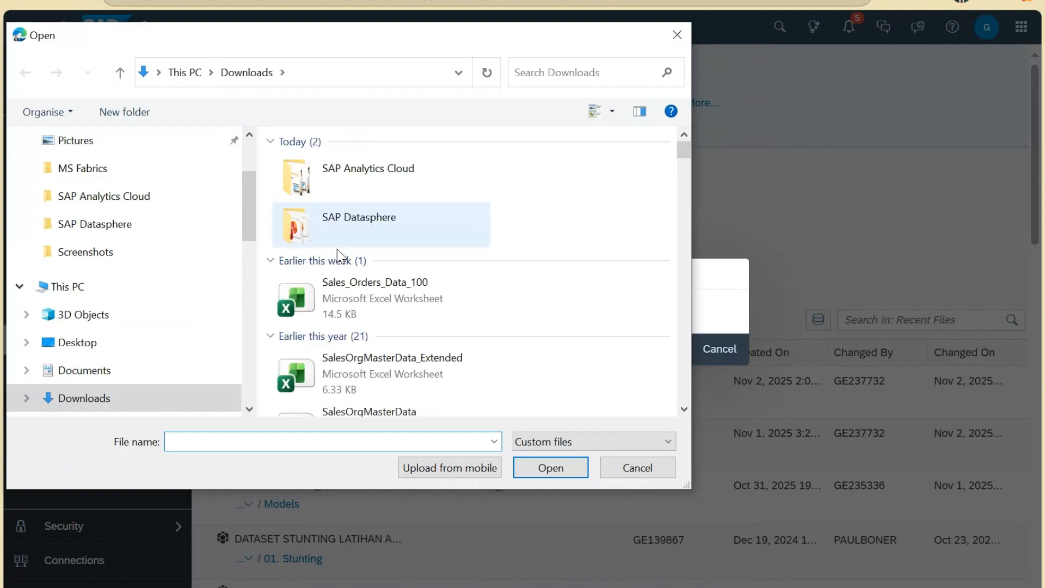
pyautogui.click(349, 297)
pyautogui.click(550, 473)
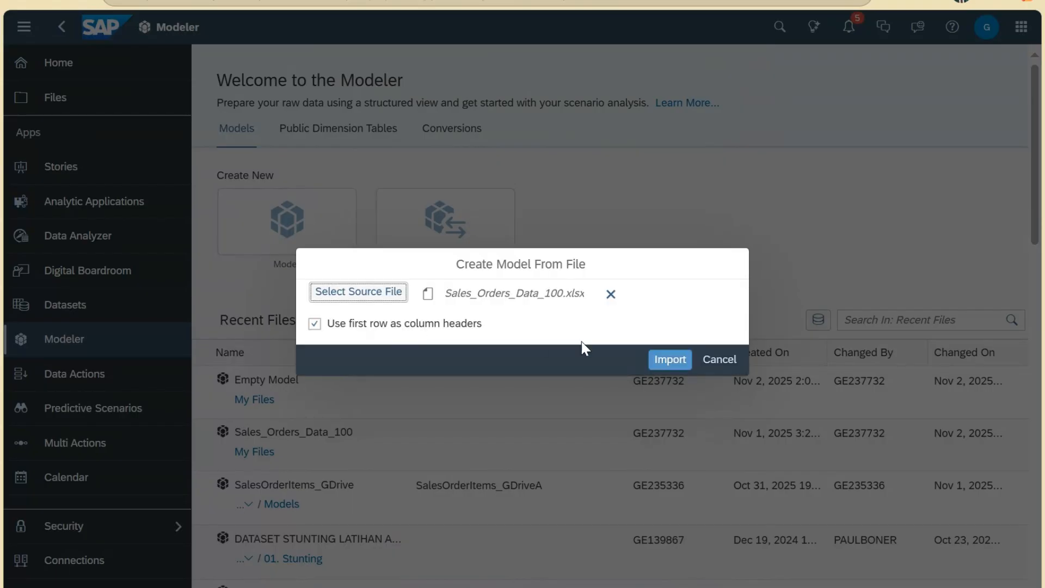
pyautogui.click(677, 362)
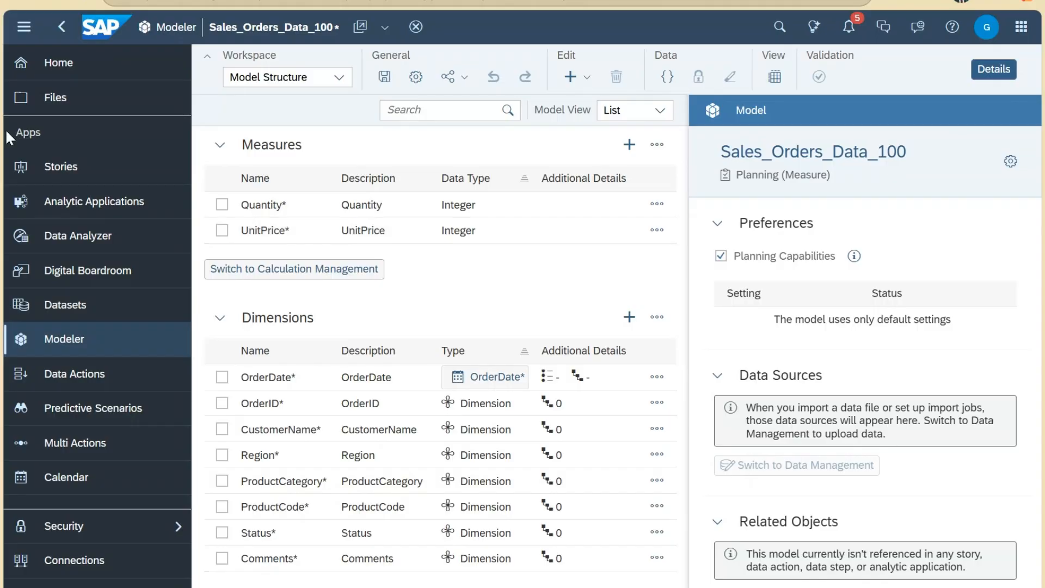
# Step: Collapse the navigation, hide Details, and review the Quantity, OrderID and UnitPrice row actions
pyautogui.click(25, 28)
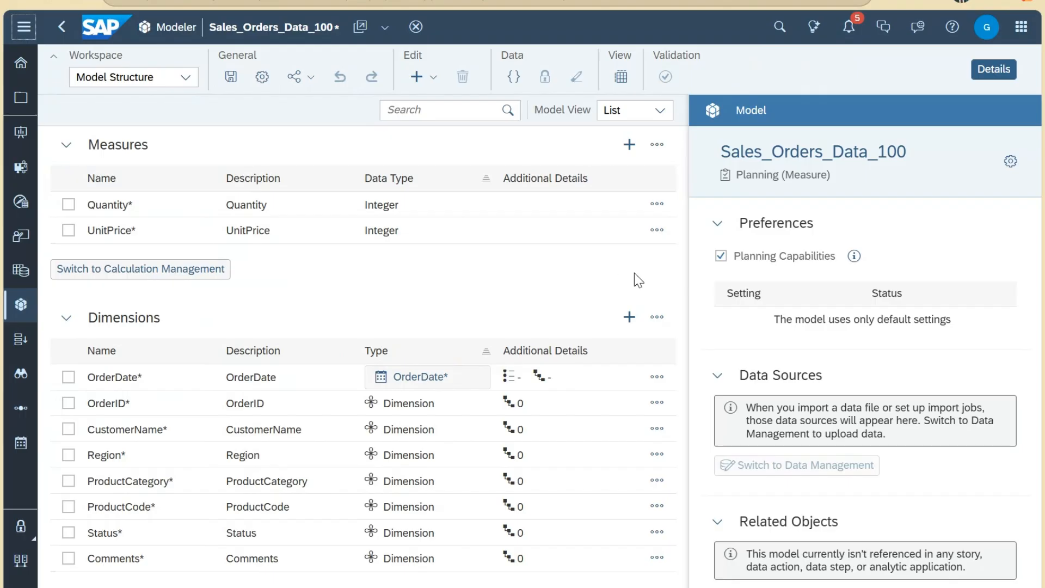
pyautogui.click(1001, 71)
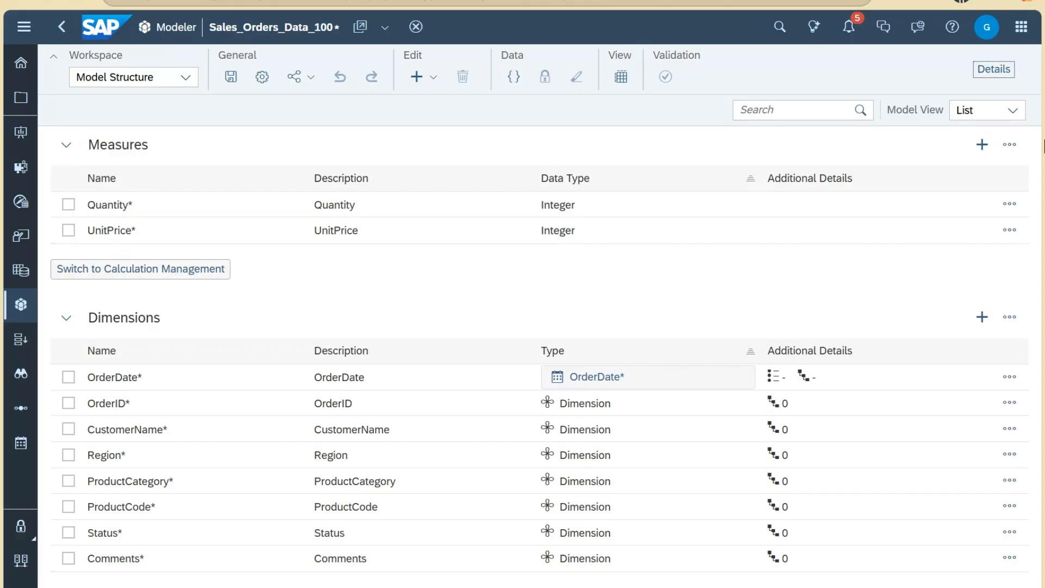
pyautogui.click(1009, 205)
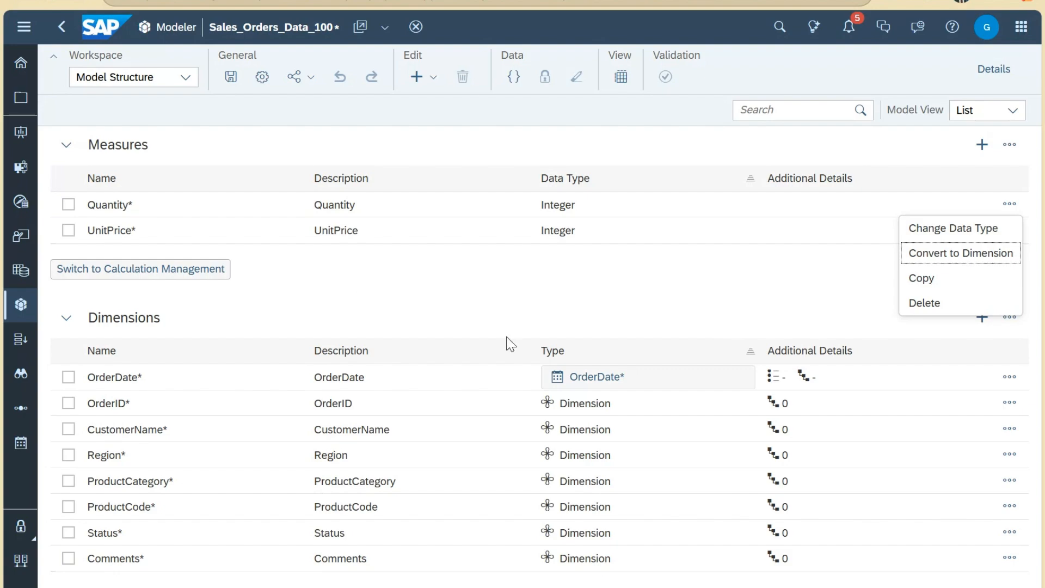
pyautogui.click(1010, 403)
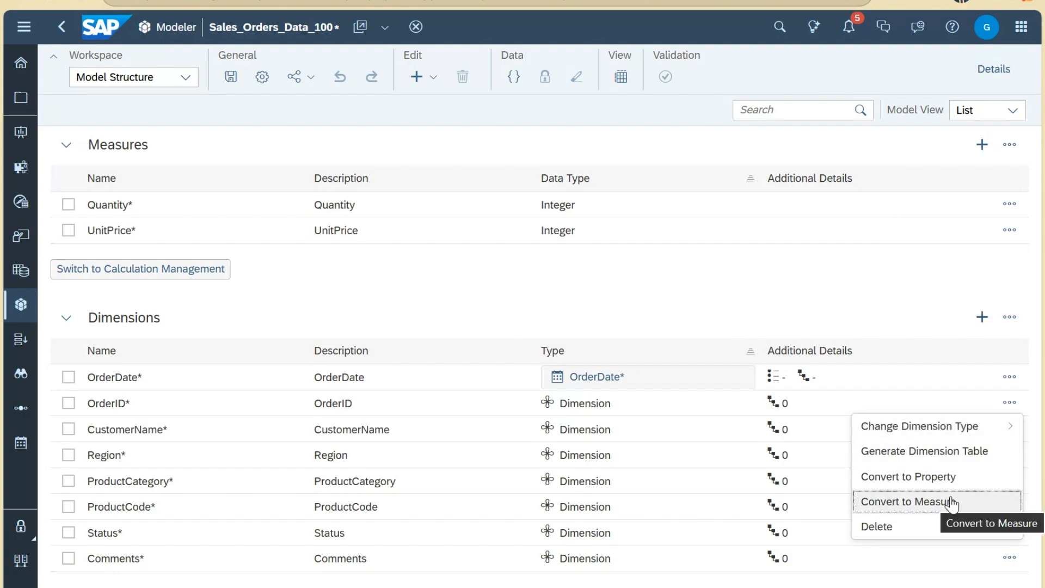
pyautogui.click(1010, 203)
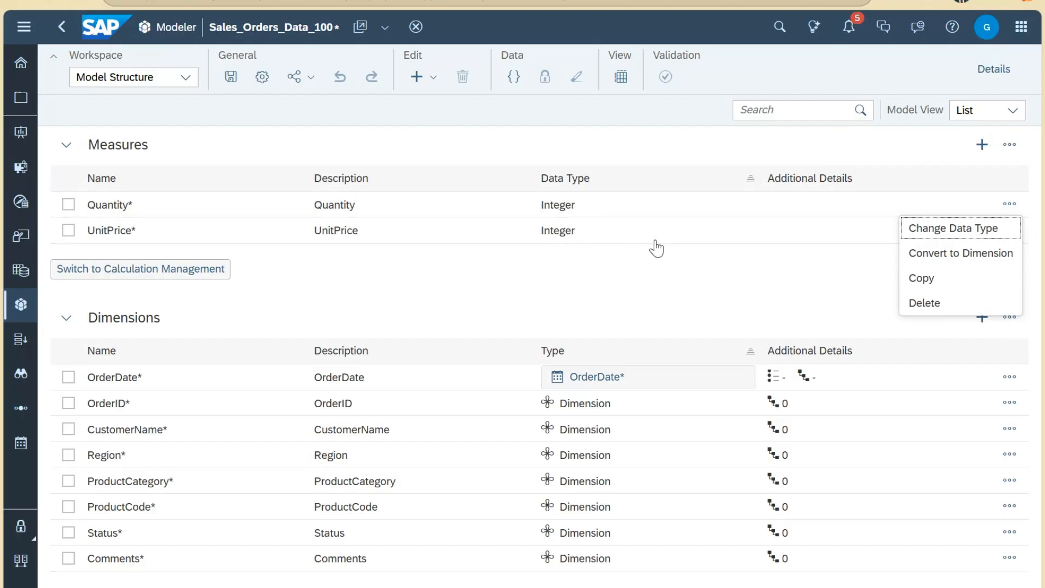
pyautogui.click(776, 274)
pyautogui.click(1011, 232)
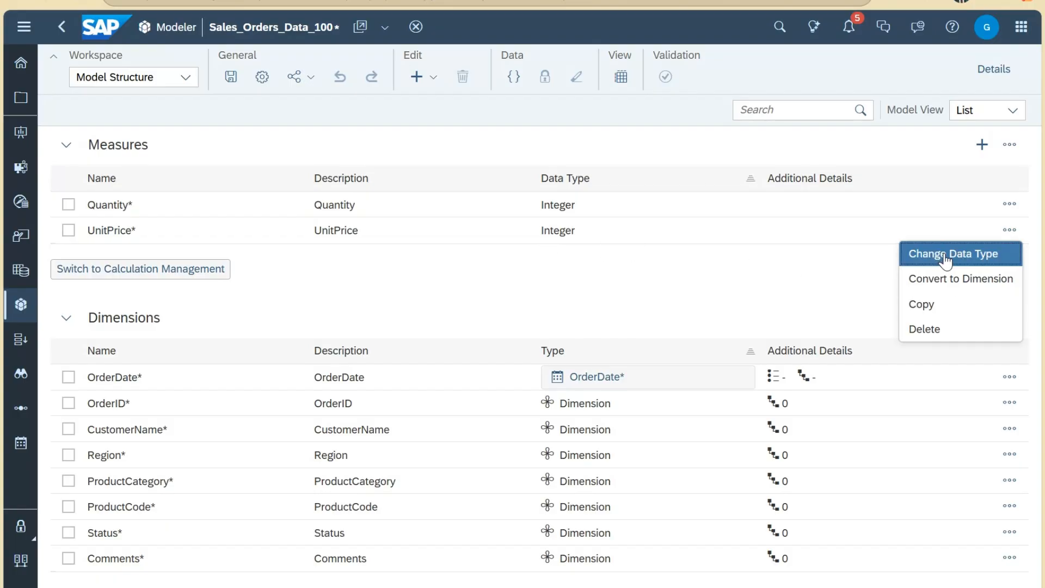
# Step: Change UnitPrice's data type from Integer to Decimal with 3 decimal places
pyautogui.click(977, 252)
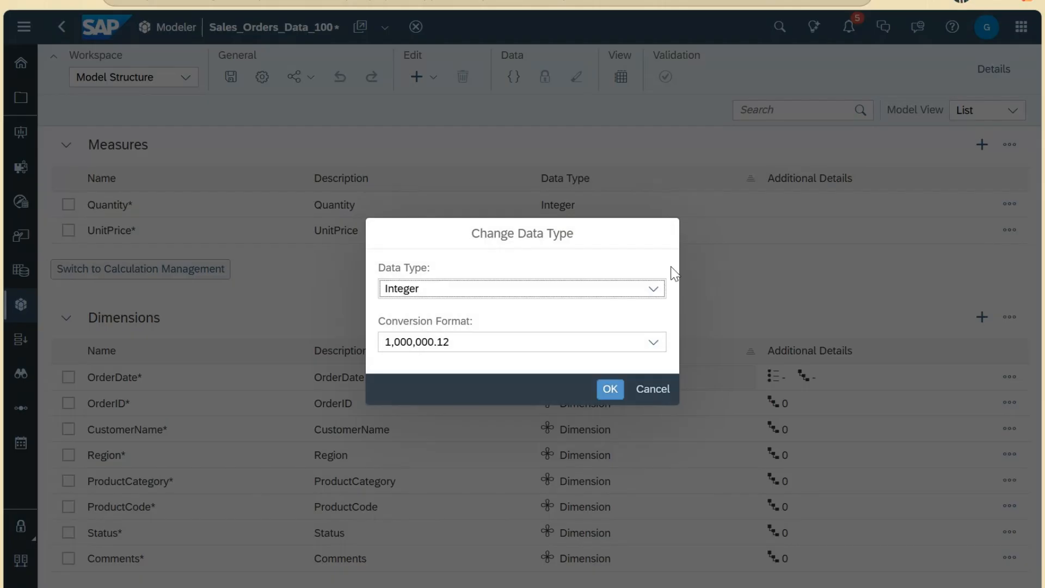
pyautogui.click(654, 290)
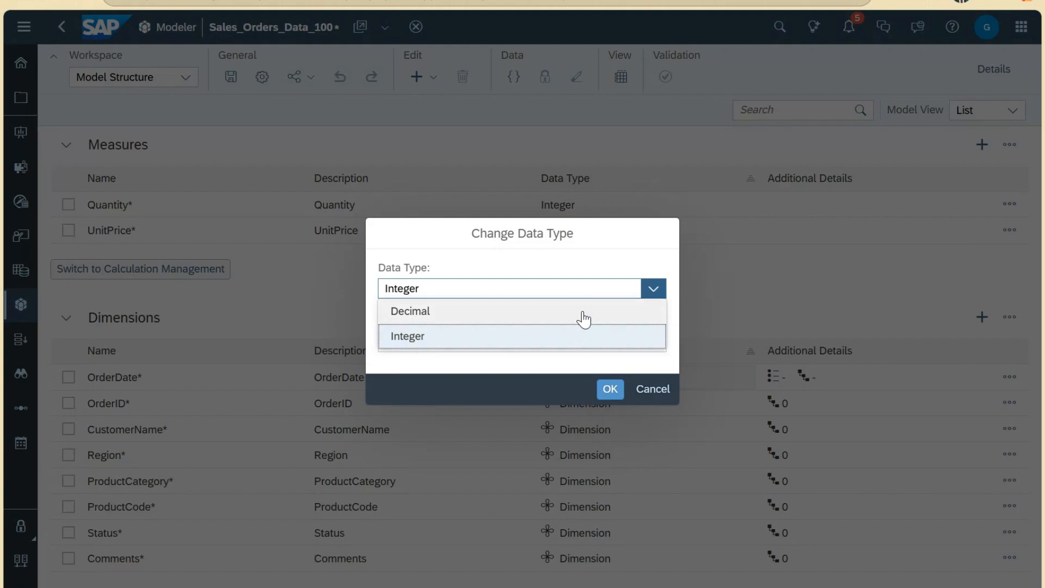
pyautogui.click(566, 316)
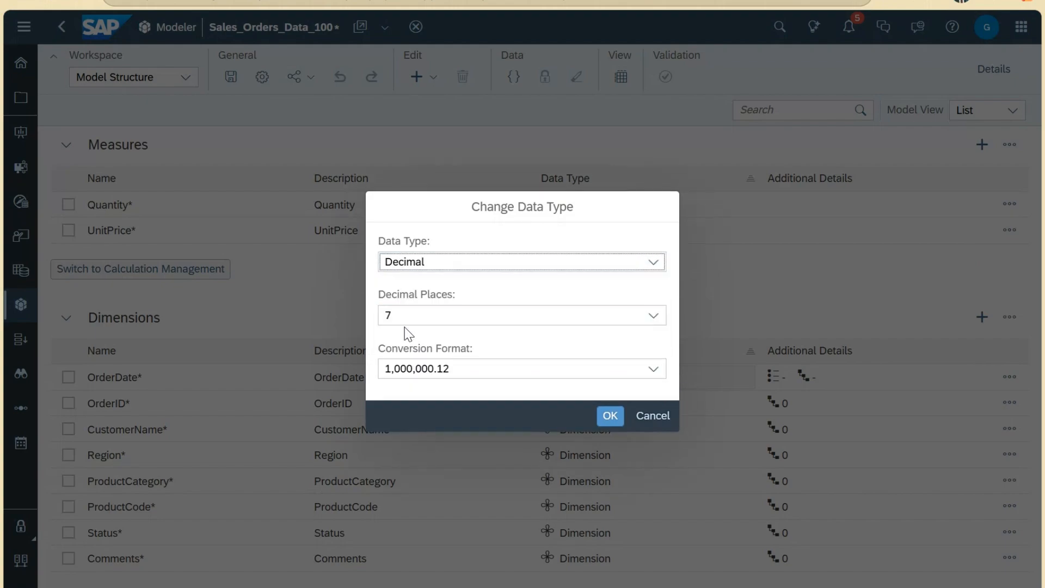
pyautogui.click(654, 316)
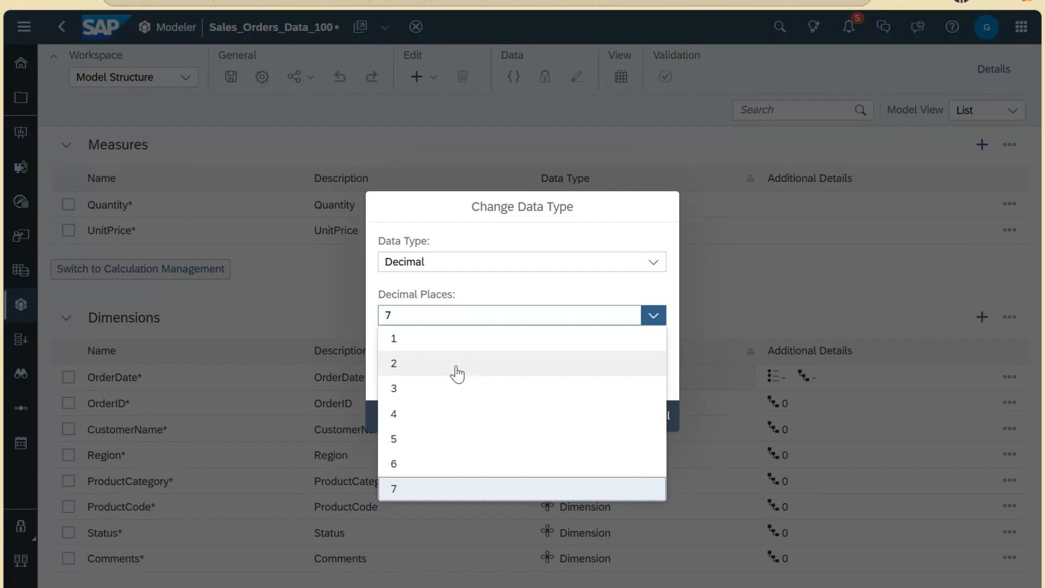
pyautogui.click(434, 384)
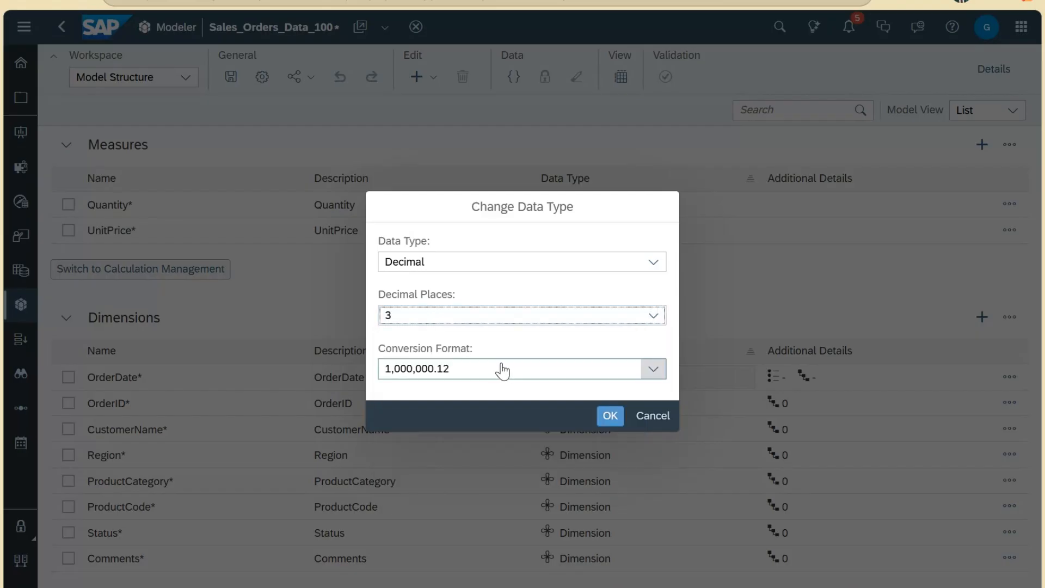
pyautogui.click(611, 416)
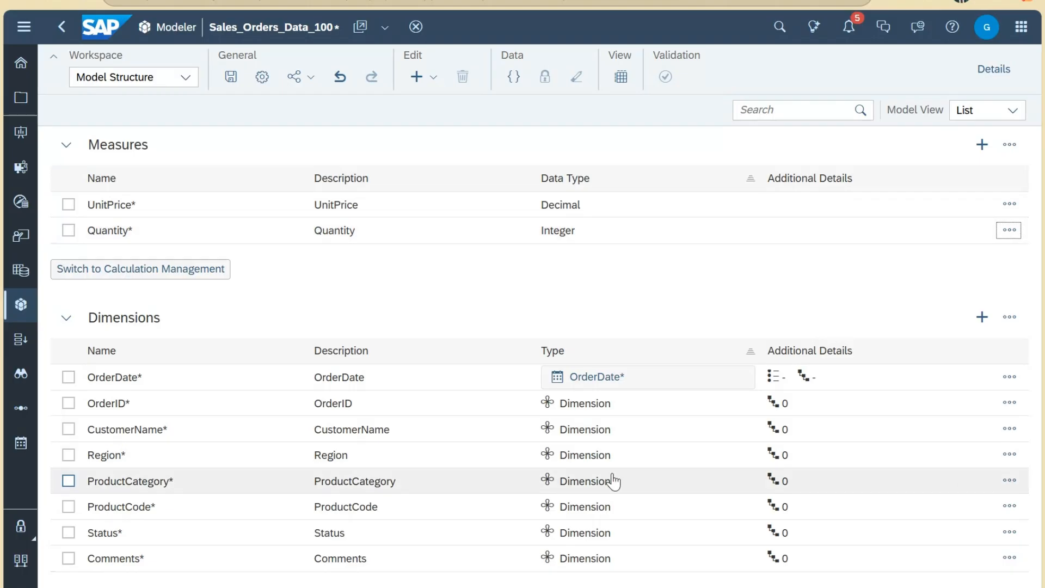
# Step: Review the dimension type choices for OrderID without changing anything
pyautogui.click(1010, 409)
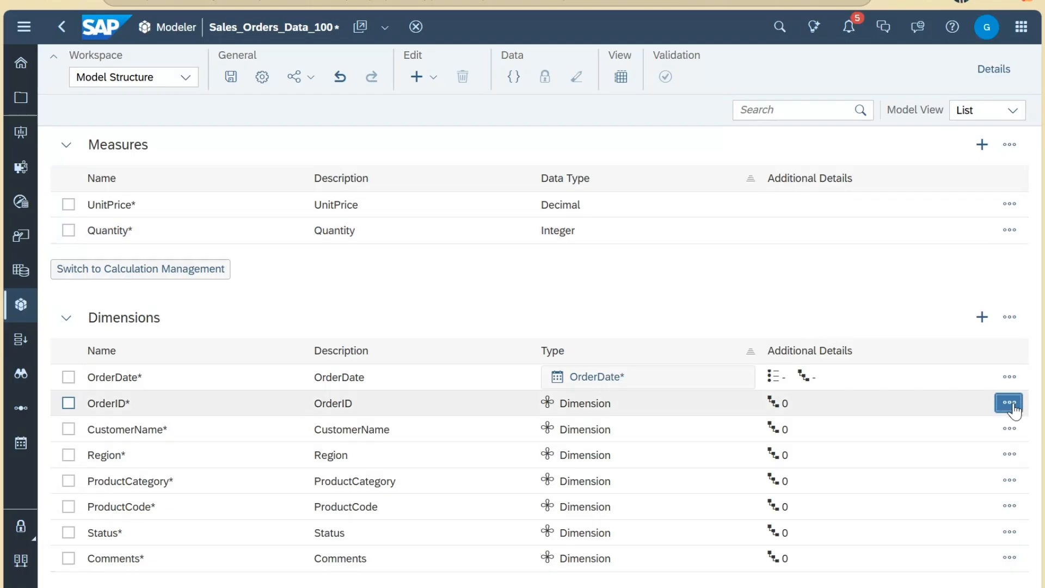
pyautogui.click(980, 426)
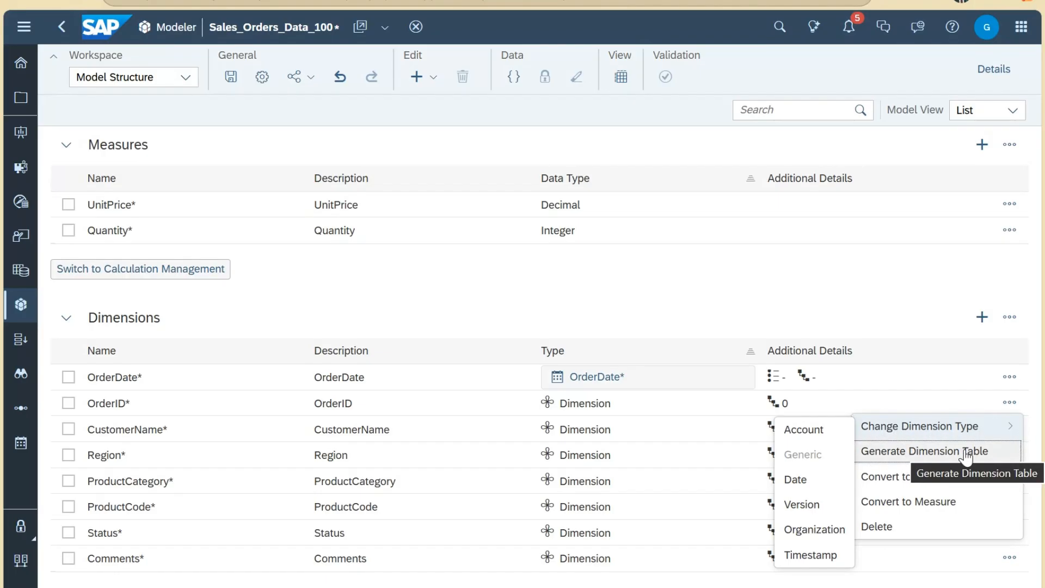
pyautogui.click(680, 584)
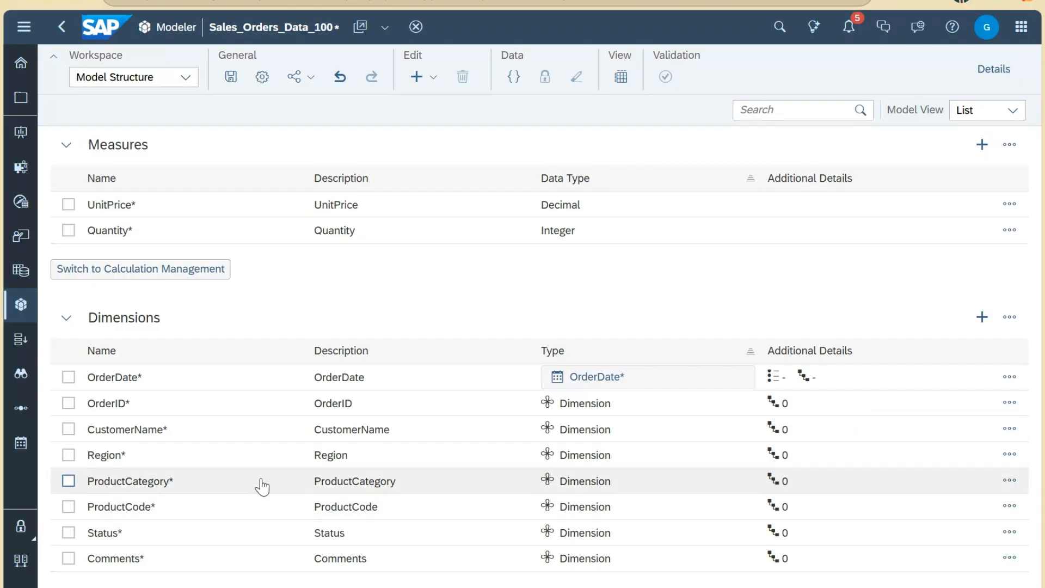
# Step: Generate a dimension table for the ProductCode dimension
pyautogui.click(1010, 507)
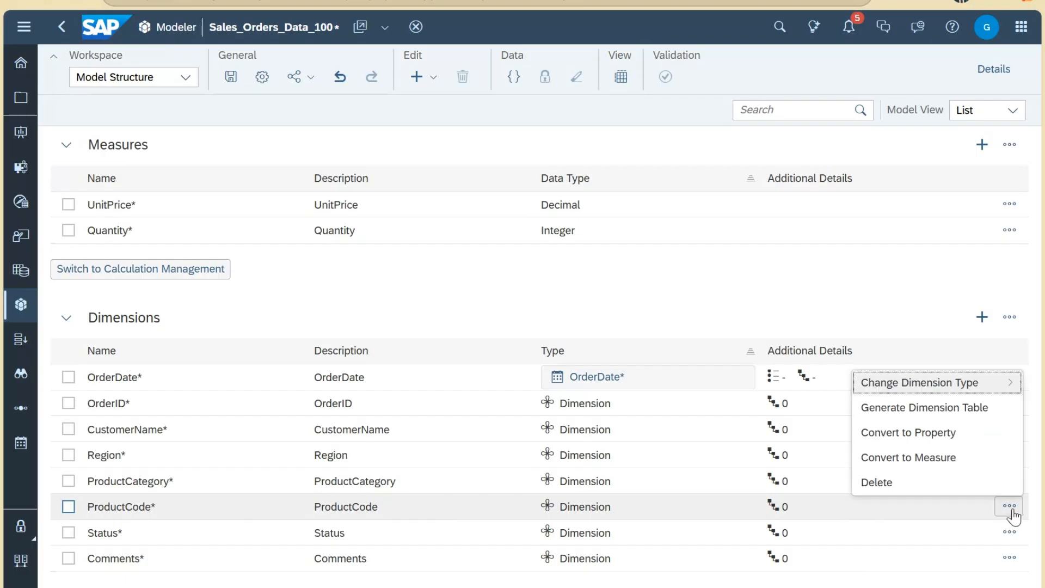
pyautogui.click(974, 414)
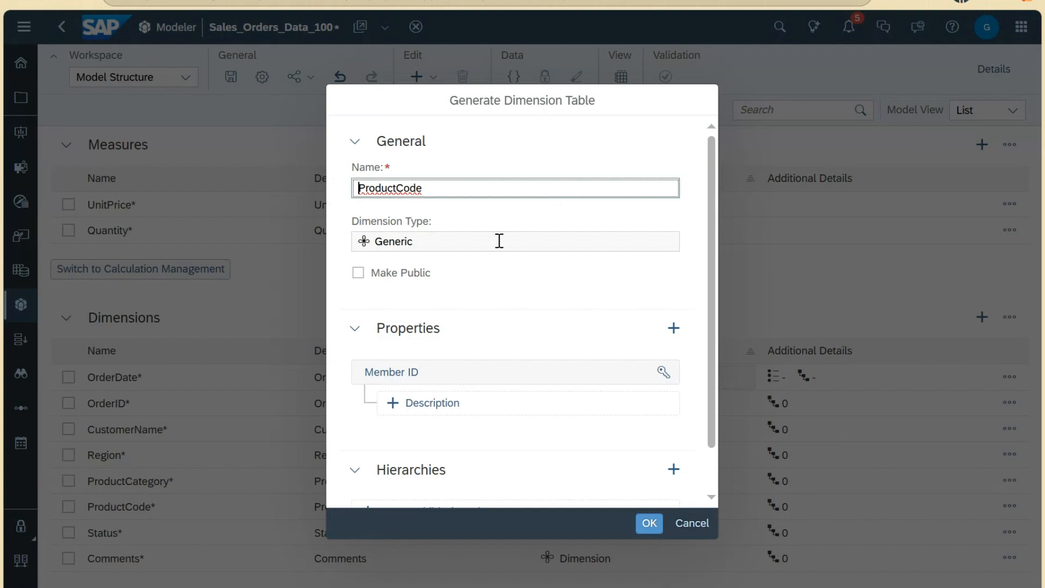
pyautogui.click(648, 522)
pyautogui.scroll(-2, 618, 472)
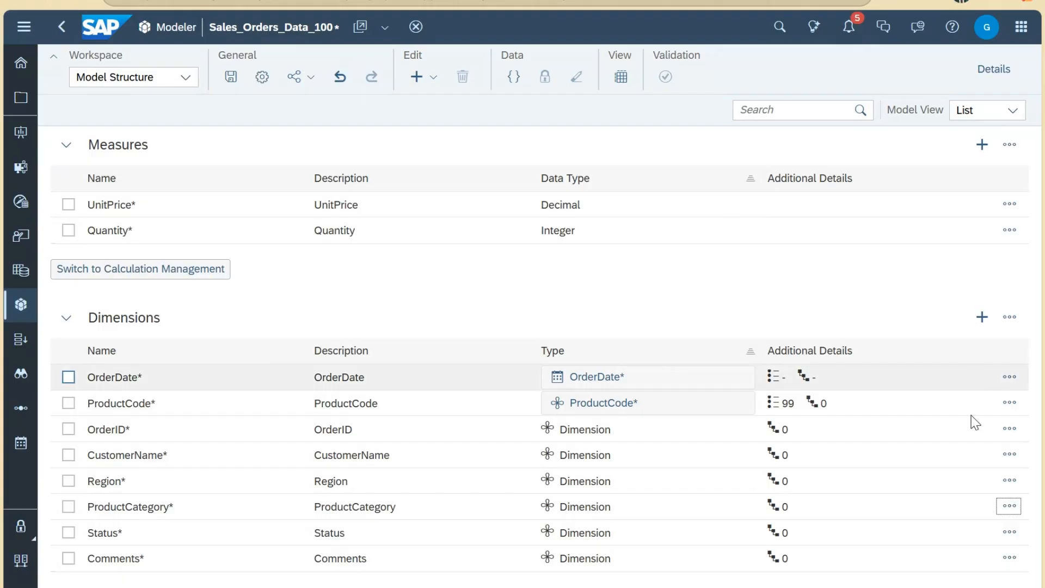
# Step: Show Details and inspect the ProductCategory dimension's properties and type choices without changes
pyautogui.click(993, 76)
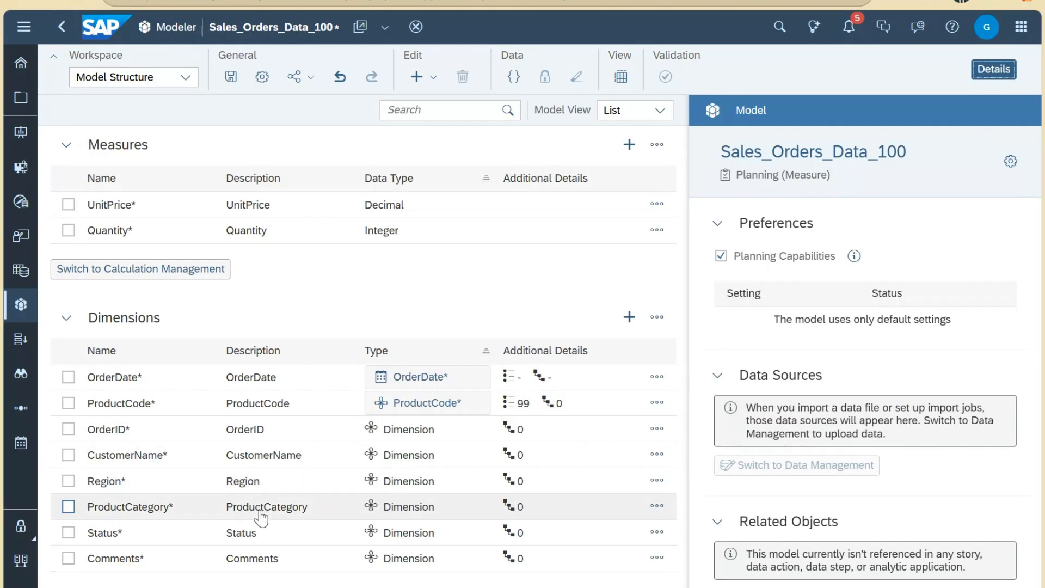
pyautogui.click(169, 515)
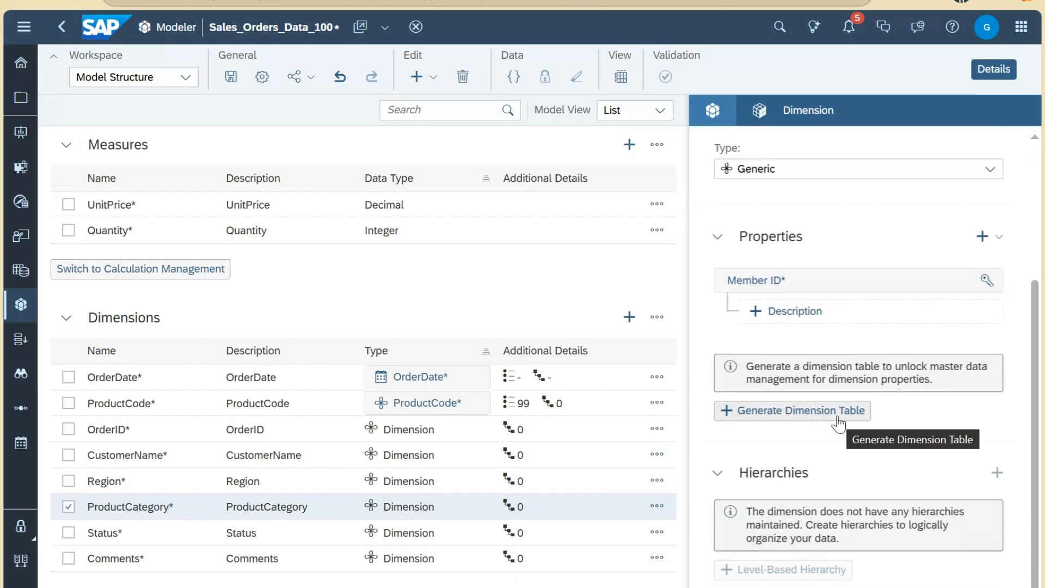
pyautogui.scroll(1, 865, 424)
pyautogui.scroll(2, 866, 424)
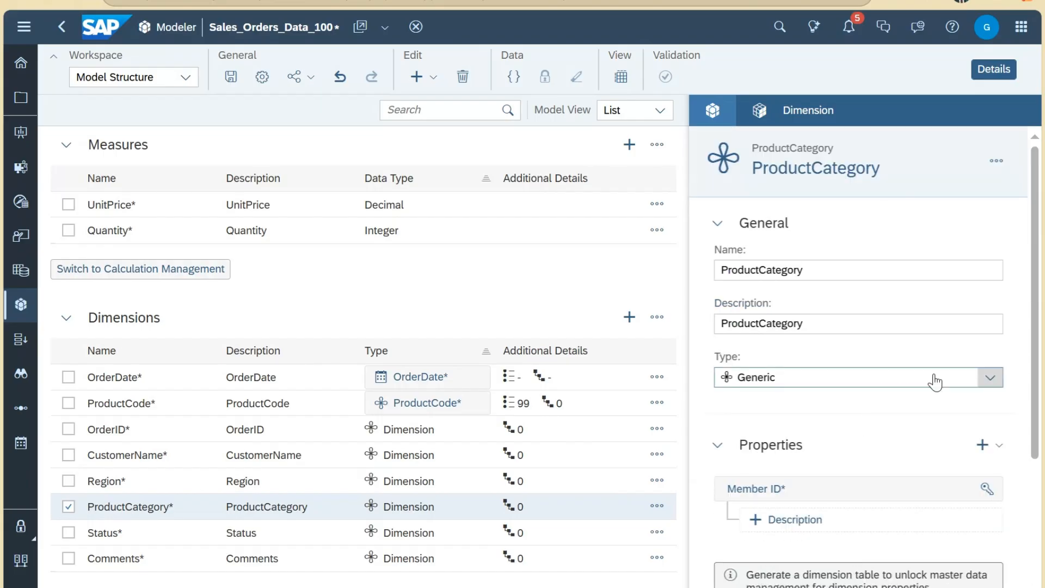
pyautogui.click(975, 385)
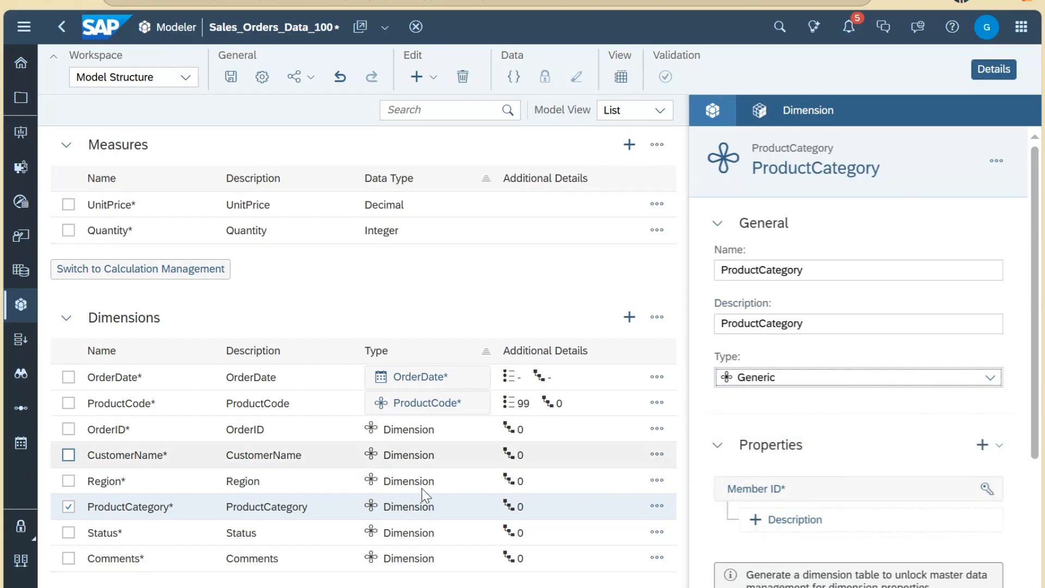
pyautogui.click(657, 507)
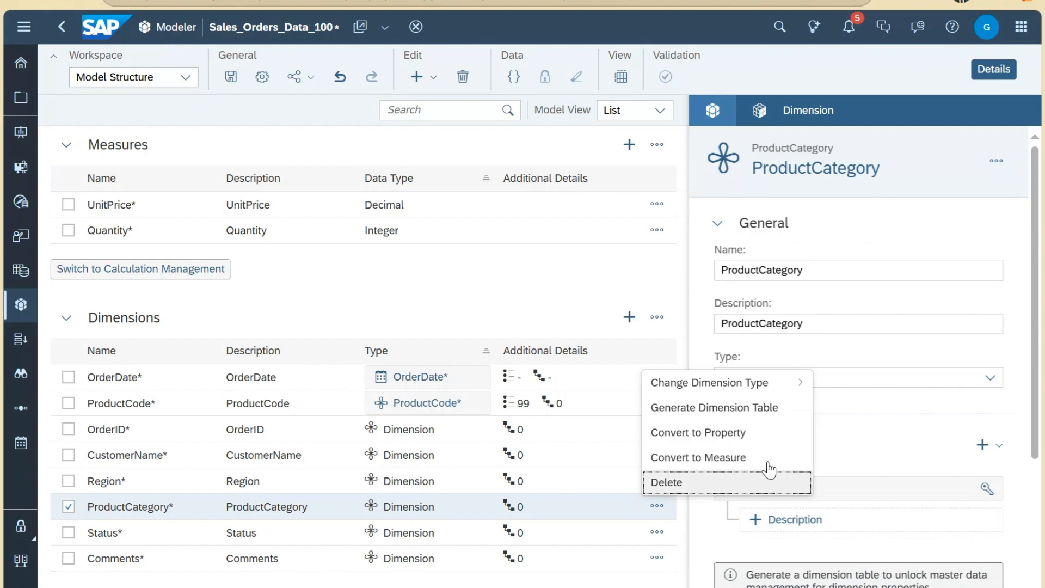
pyautogui.click(1021, 315)
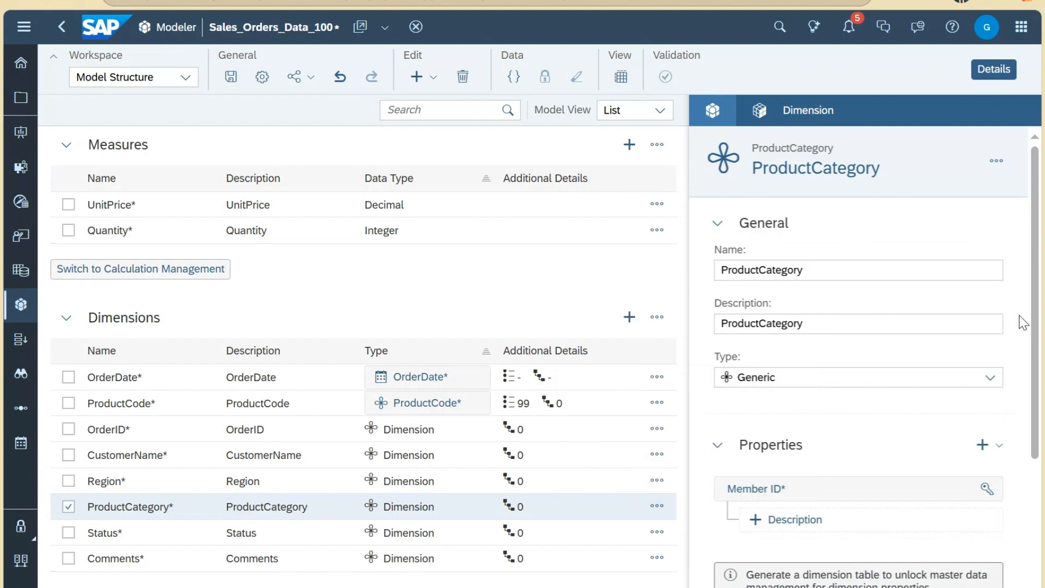
pyautogui.scroll(-4, 1022, 334)
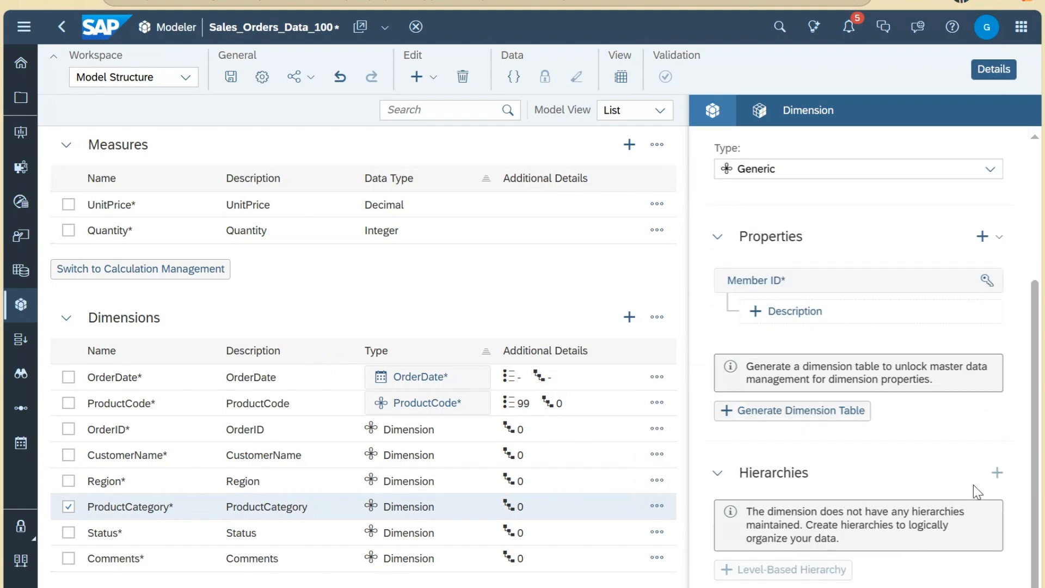
# Step: Return to the model's overall details and collapse the Related Objects section
pyautogui.click(713, 110)
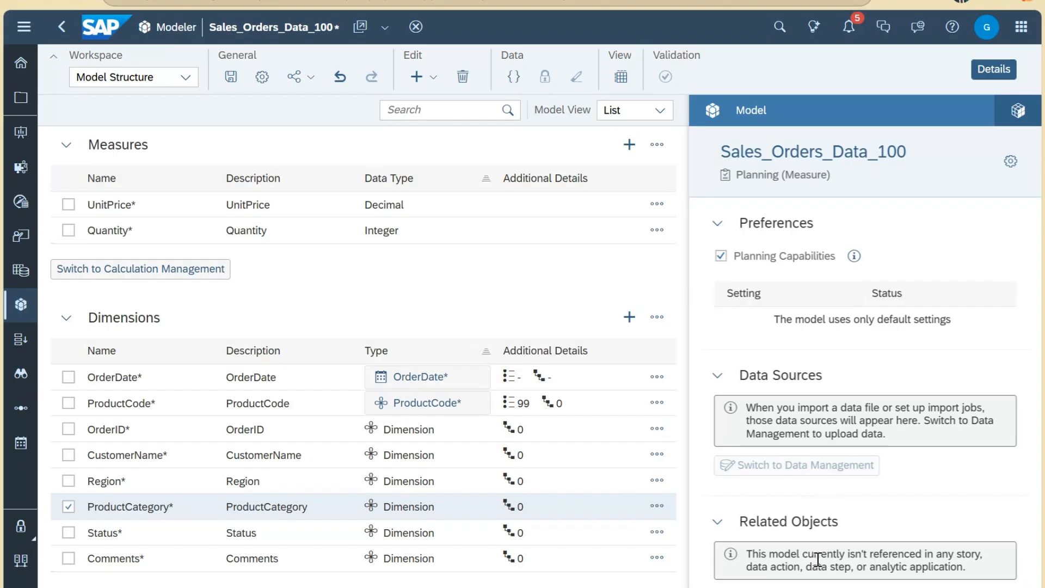
pyautogui.moveTo(760, 555); pyautogui.dragTo(1002, 574)
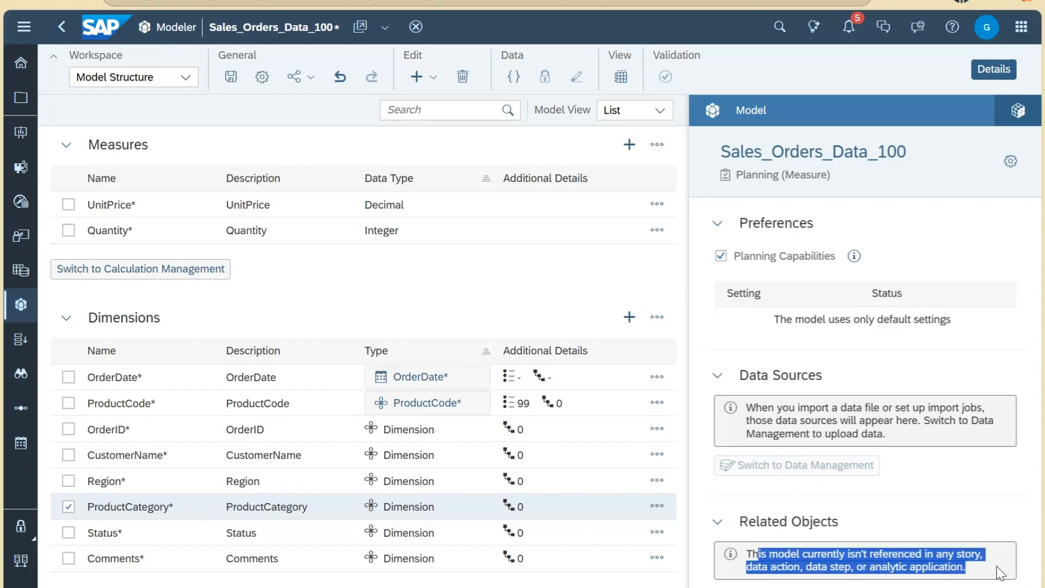
pyautogui.click(929, 514)
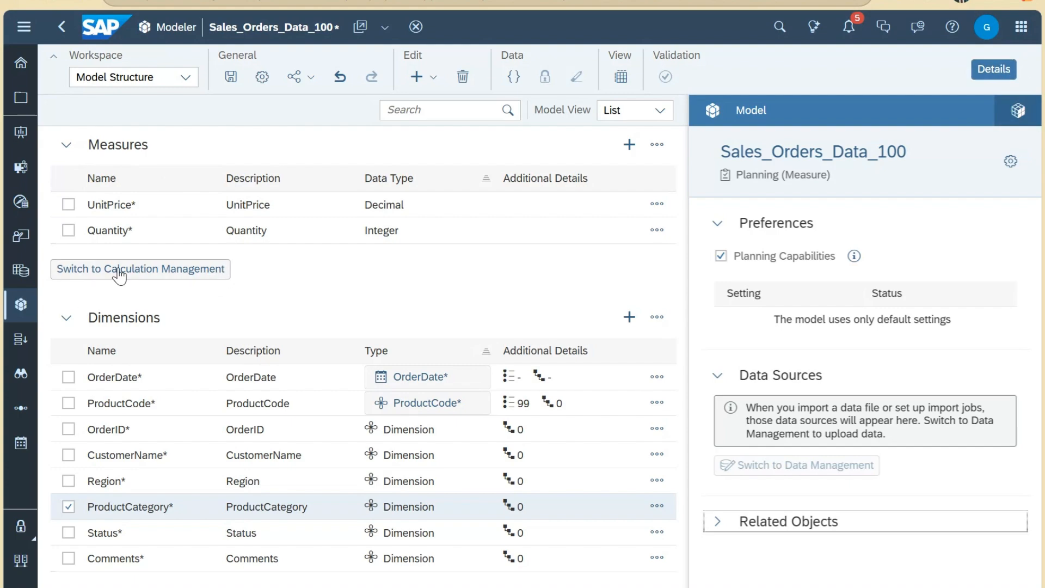
# Step: In the Calculations workspace, add calculated measure TotalAmount with description 'Total Amount'
pyautogui.click(185, 77)
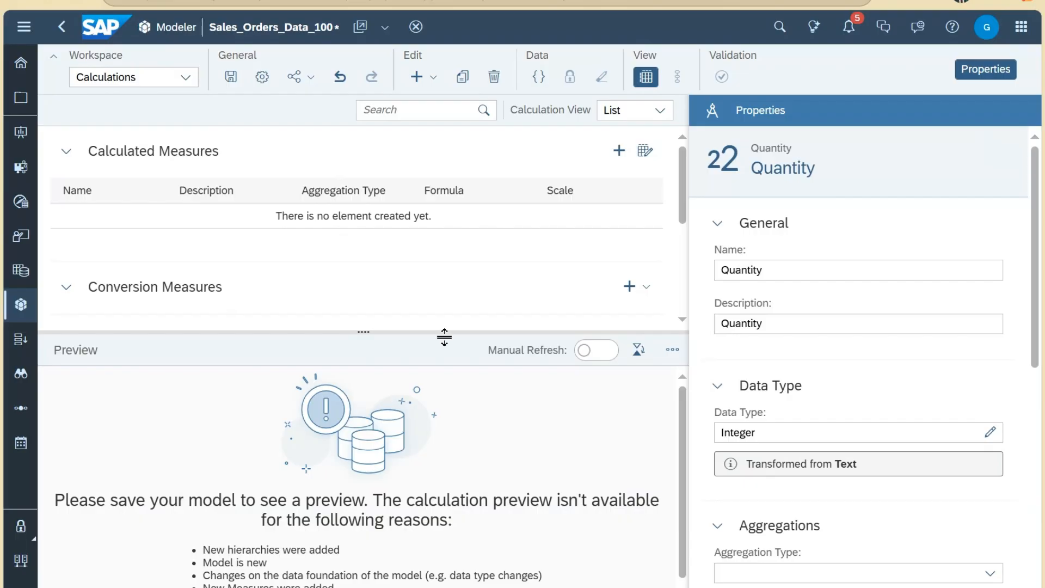
pyautogui.click(615, 160)
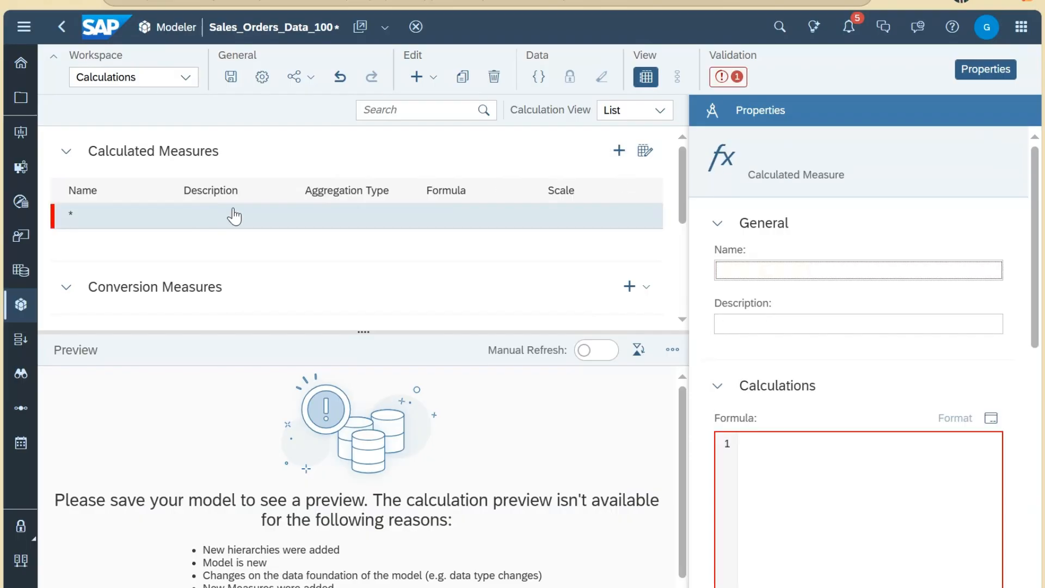
pyautogui.click(766, 270)
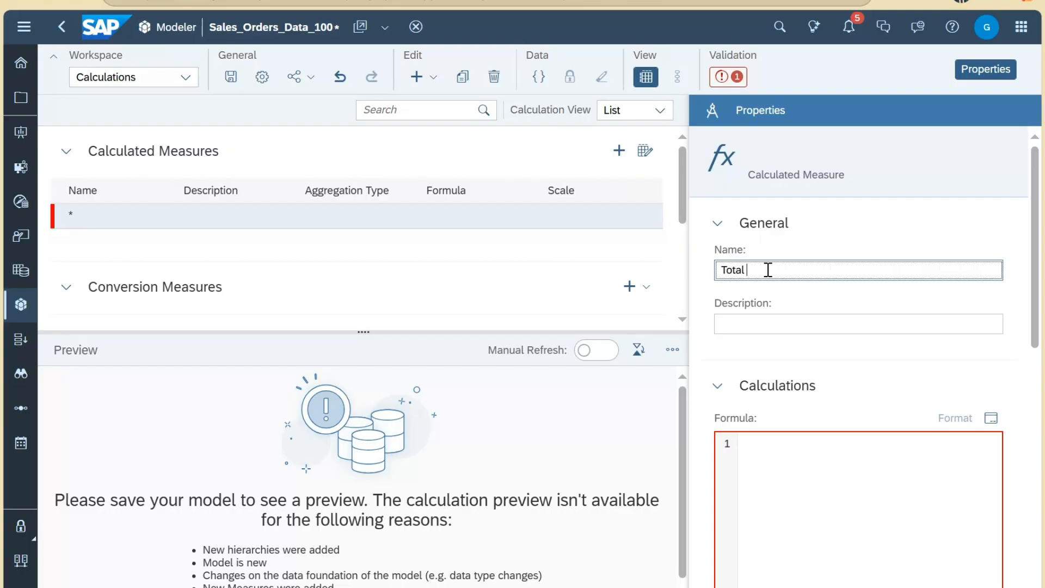
pyautogui.write('Total Ma')
pyautogui.press('BackSpace')
pyautogui.press('BackSpace')
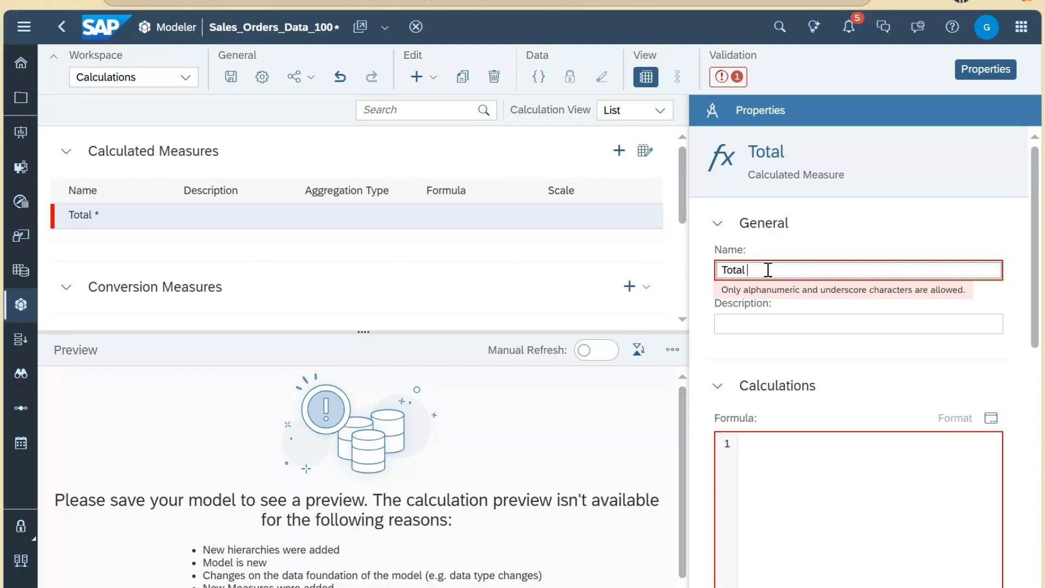
pyautogui.write('Amount')
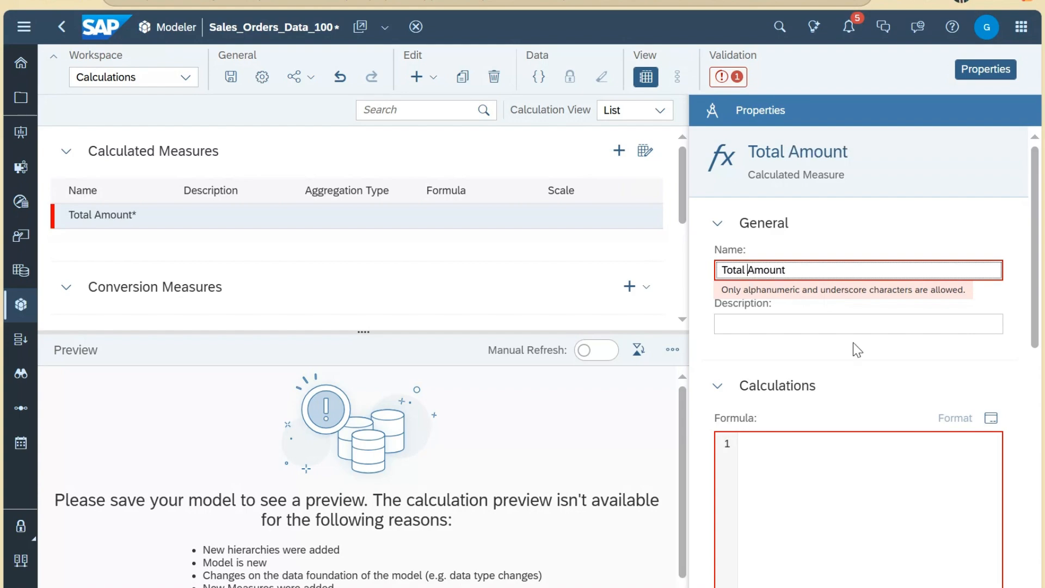
pyautogui.press('BackSpace')
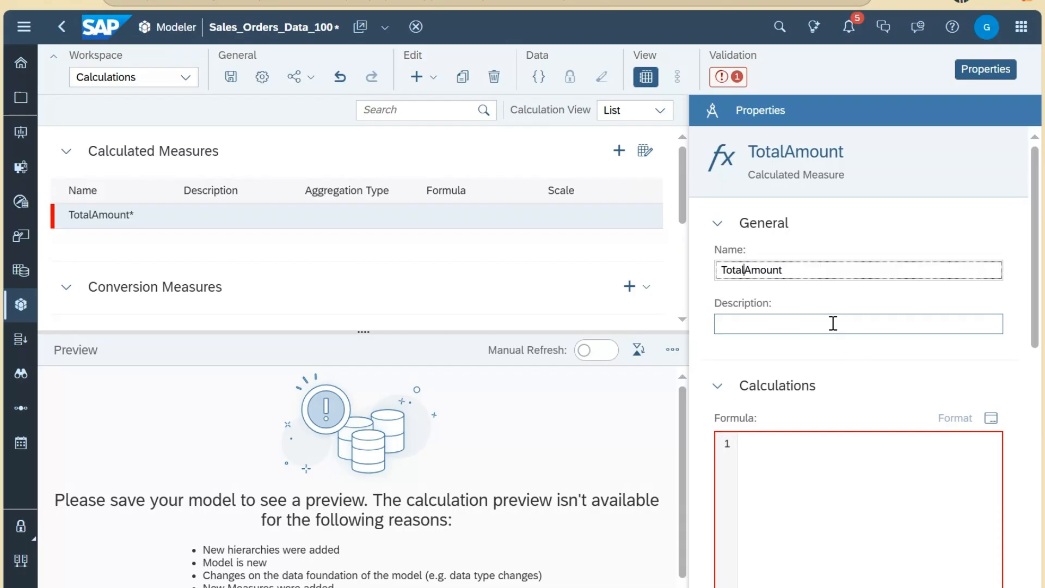
pyautogui.click(834, 324)
pyautogui.write('Total ')
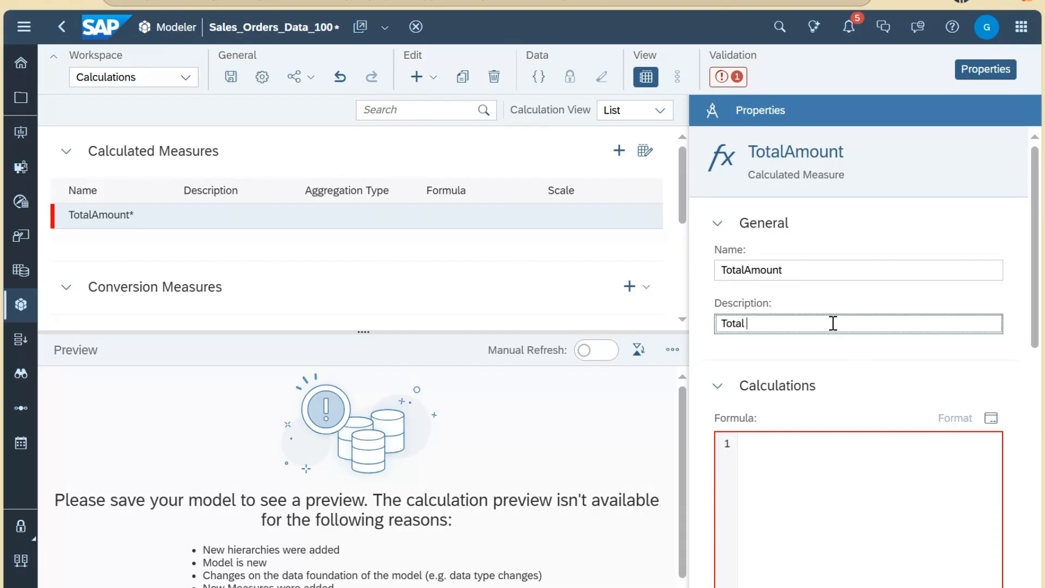
pyautogui.write('Amount')
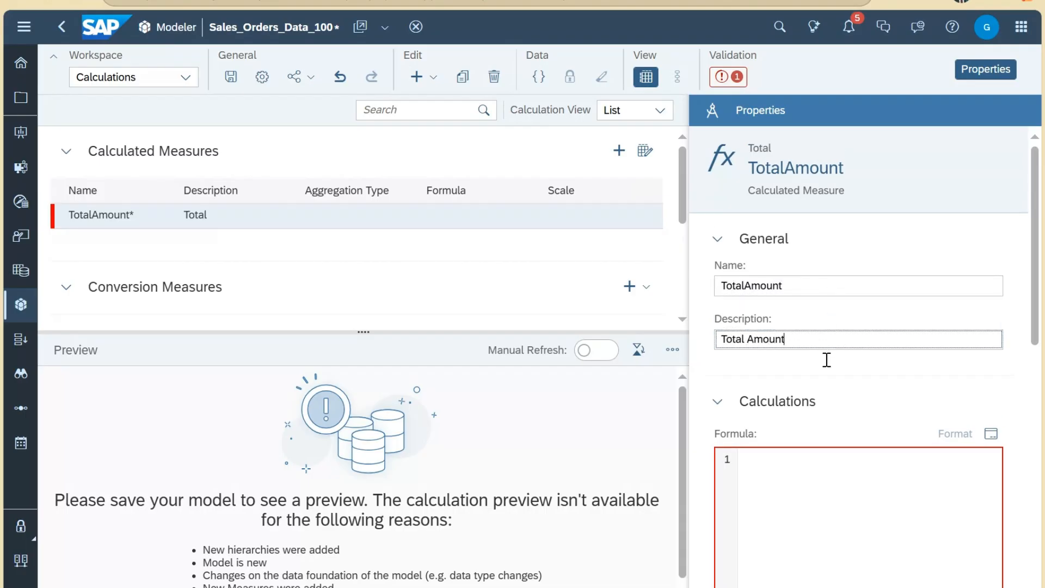
pyautogui.click(829, 475)
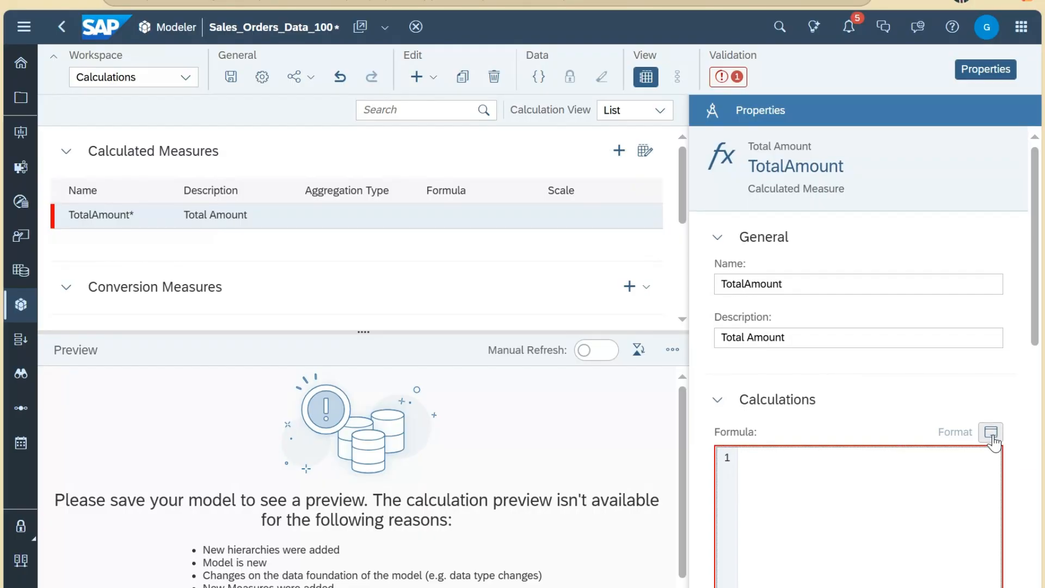
pyautogui.scroll(-3, 994, 441)
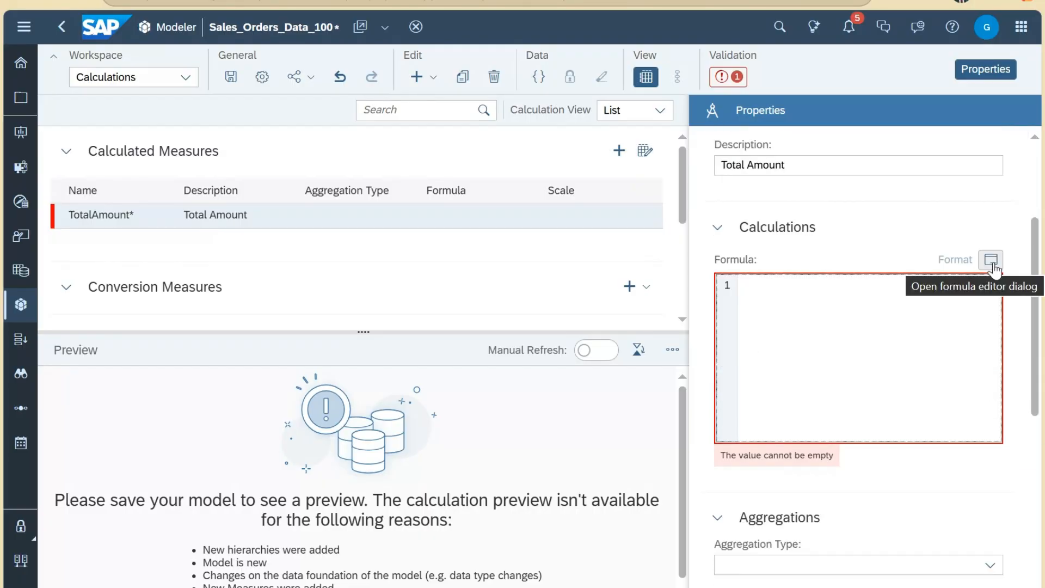
# Step: Open the full formula editor and browse the function categories, including Conversion
pyautogui.click(992, 260)
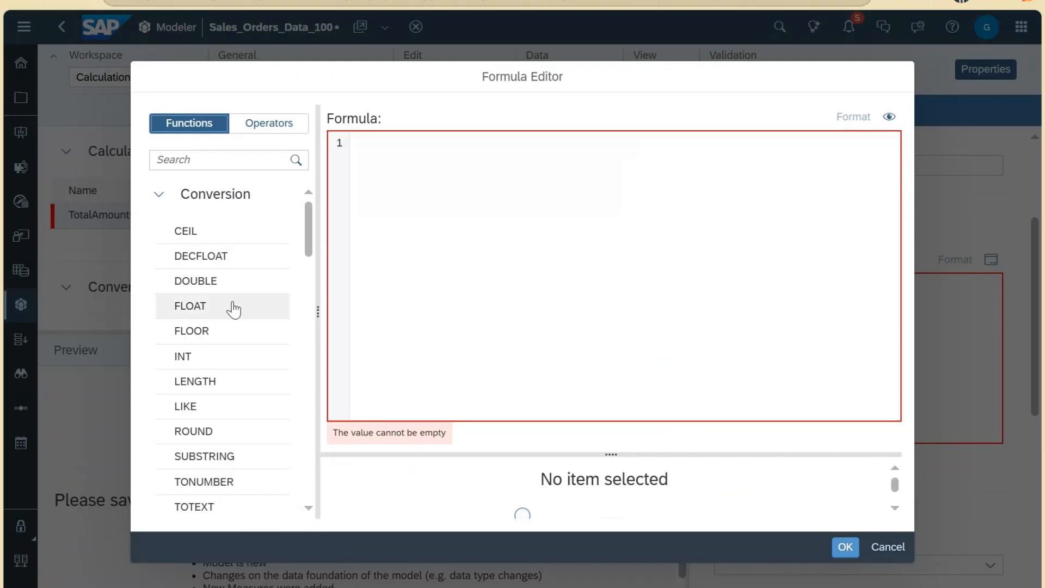
pyautogui.click(163, 197)
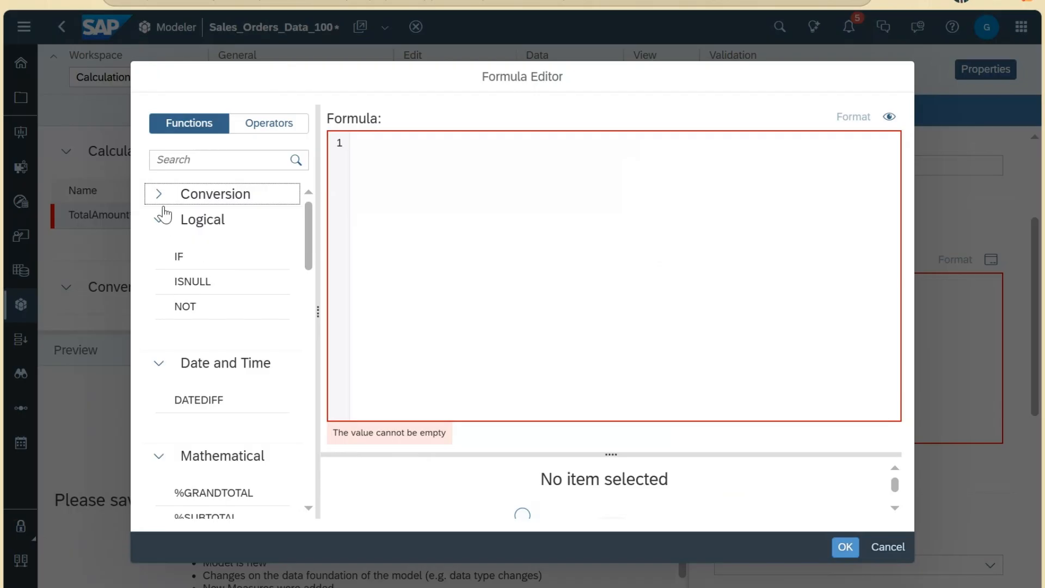
pyautogui.click(160, 197)
pyautogui.scroll(-5, 227, 341)
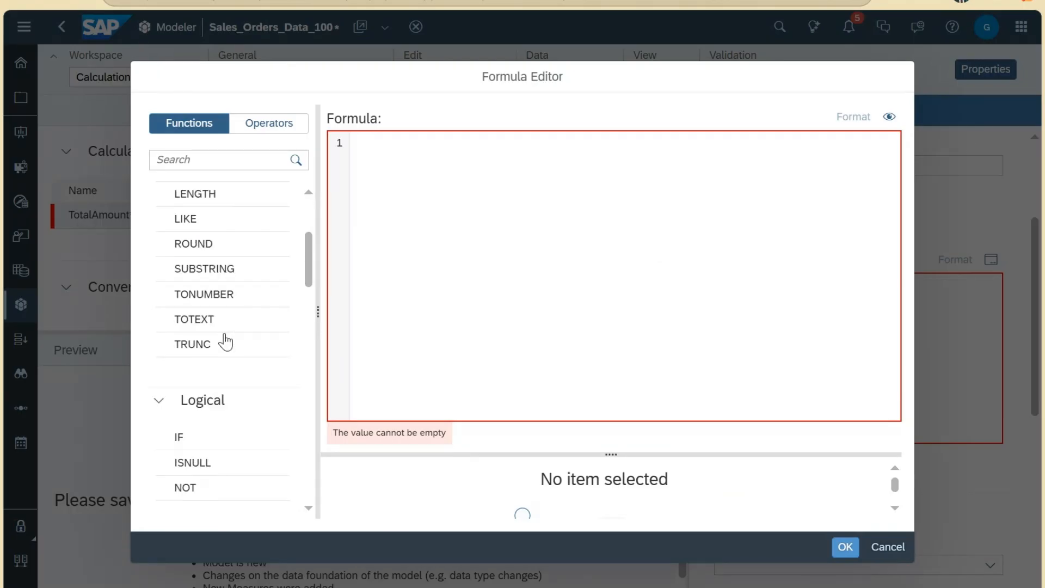
pyautogui.scroll(-3, 217, 272)
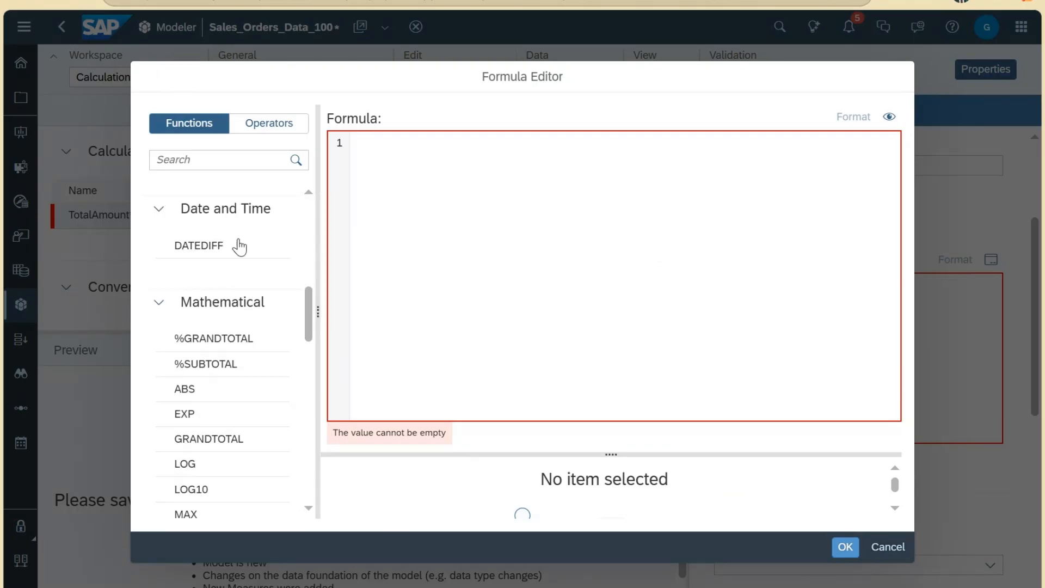
pyautogui.scroll(-7, 204, 329)
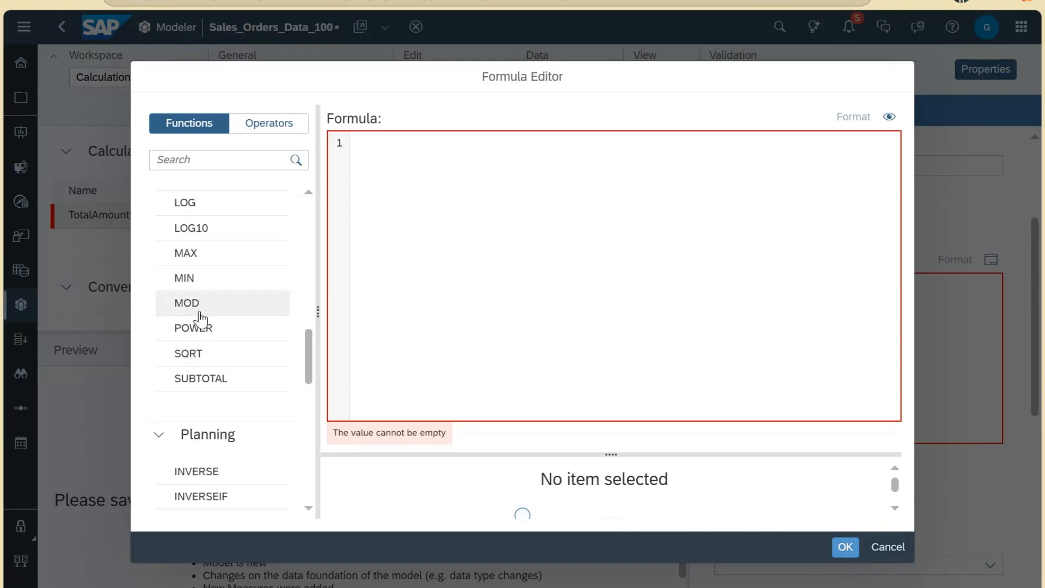
pyautogui.scroll(-2, 207, 329)
pyautogui.scroll(2, 234, 250)
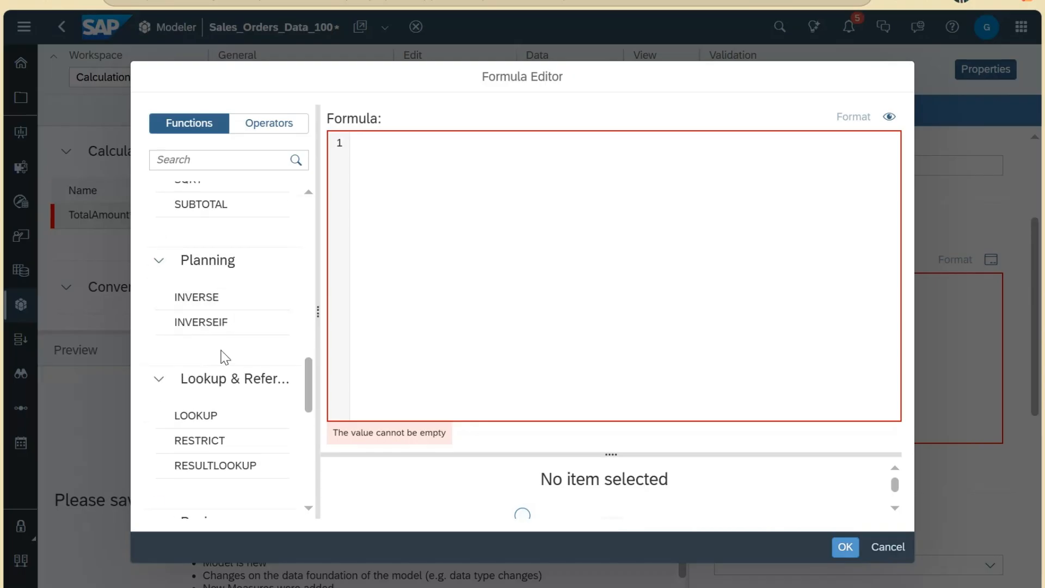
pyautogui.scroll(-2, 234, 335)
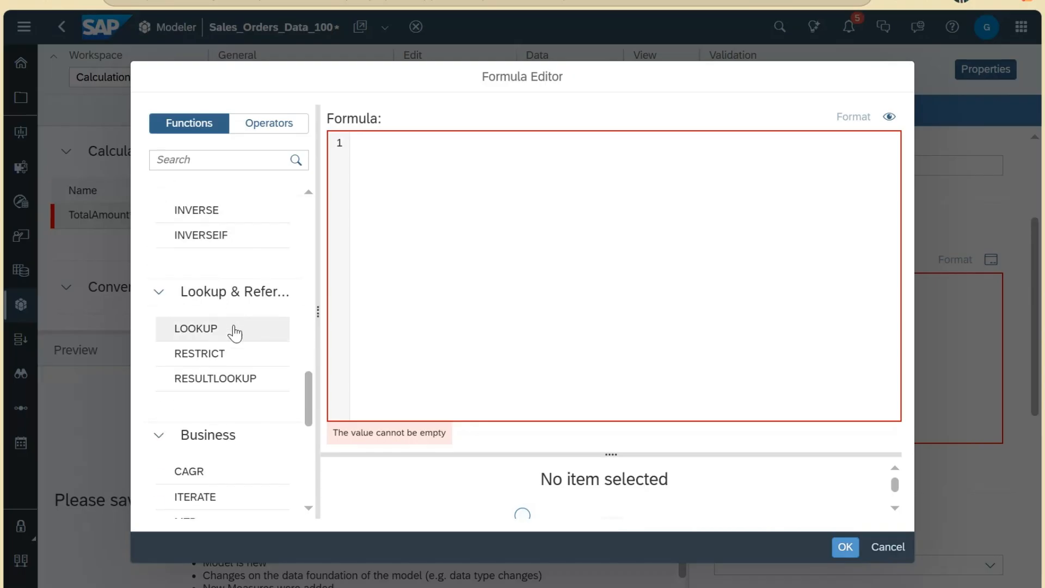
pyautogui.scroll(-2, 257, 316)
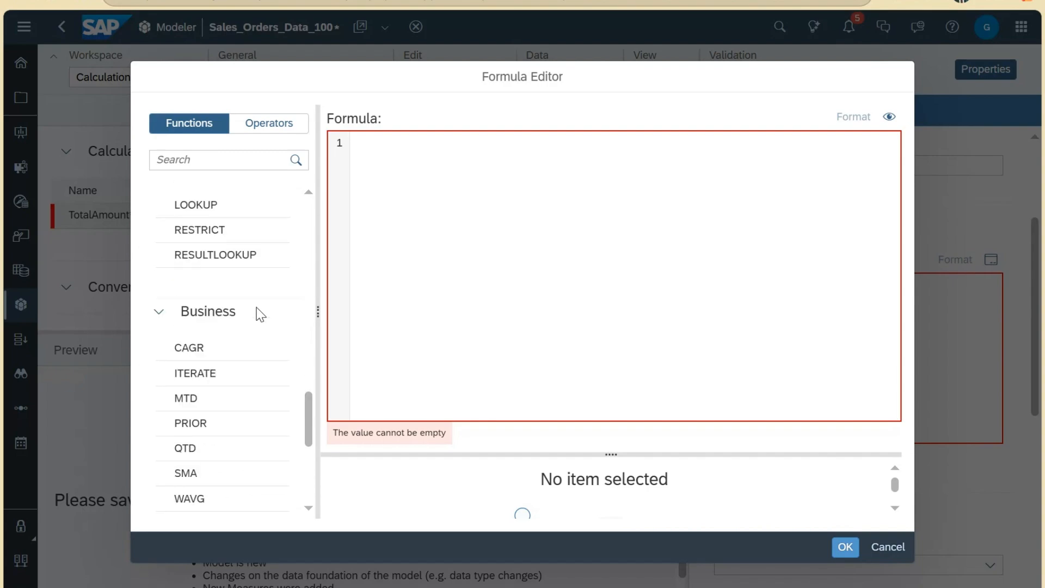
pyautogui.scroll(-5, 253, 305)
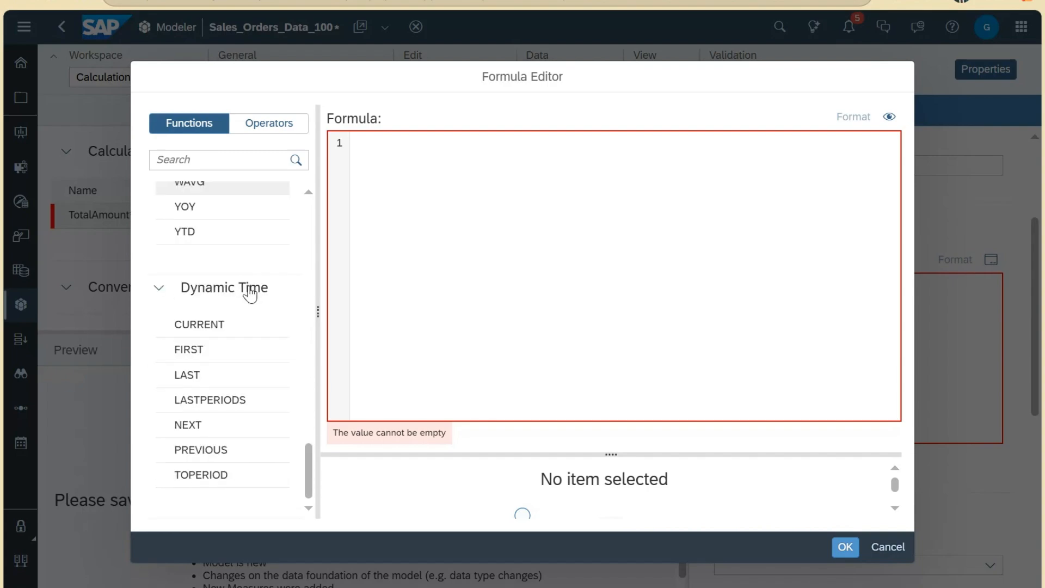
pyautogui.scroll(15, 239, 381)
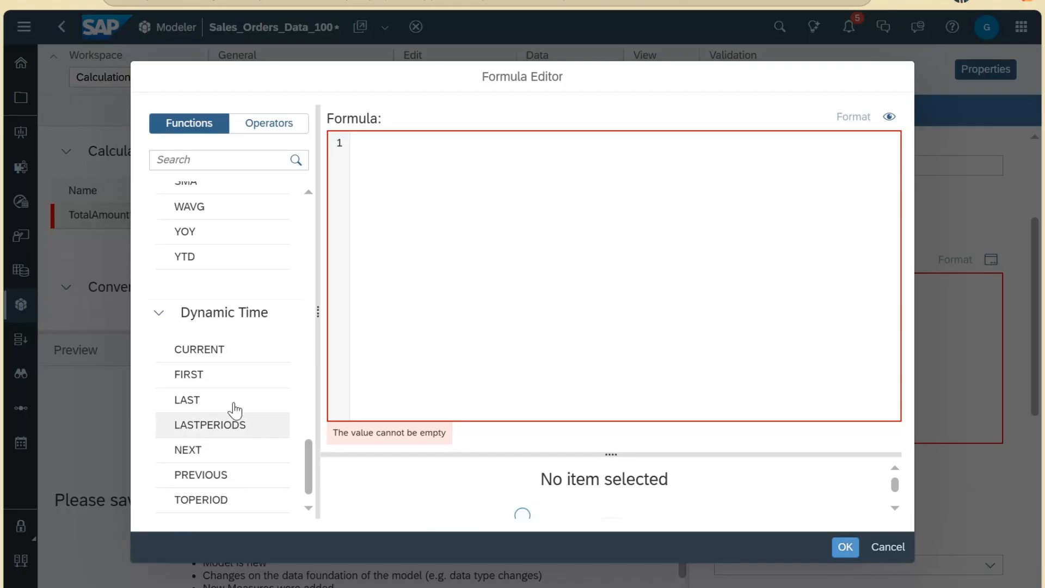
# Step: Show the Operators list and place the cursor in the empty Formula box
pyautogui.click(266, 130)
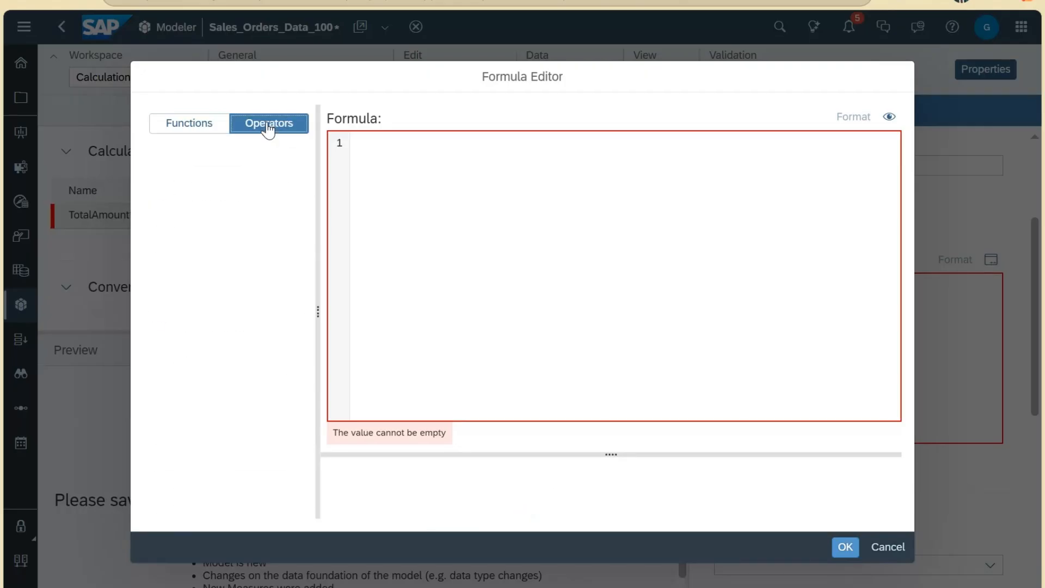
pyautogui.scroll(-1, 246, 282)
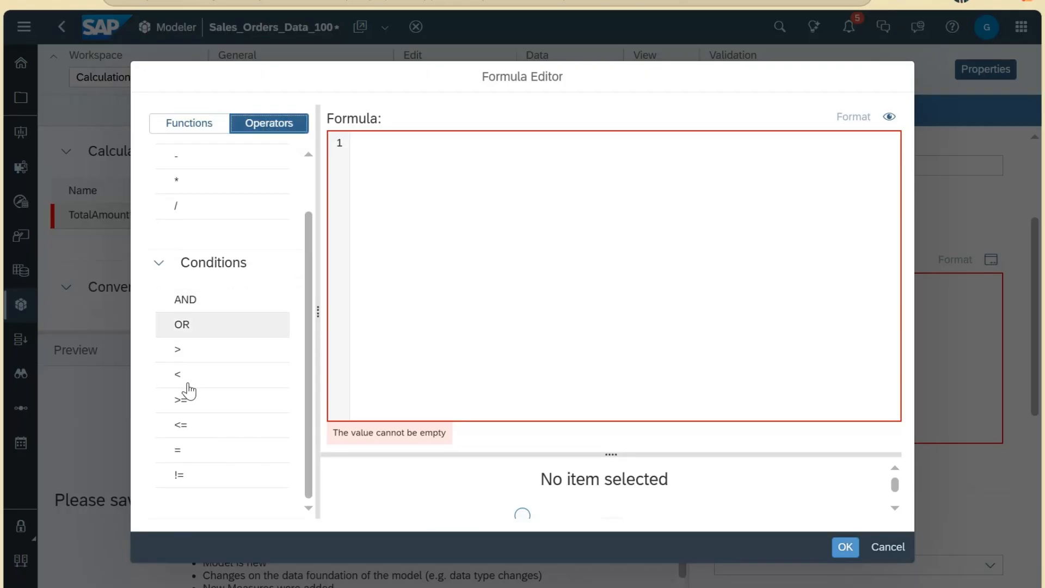
pyautogui.scroll(1, 192, 184)
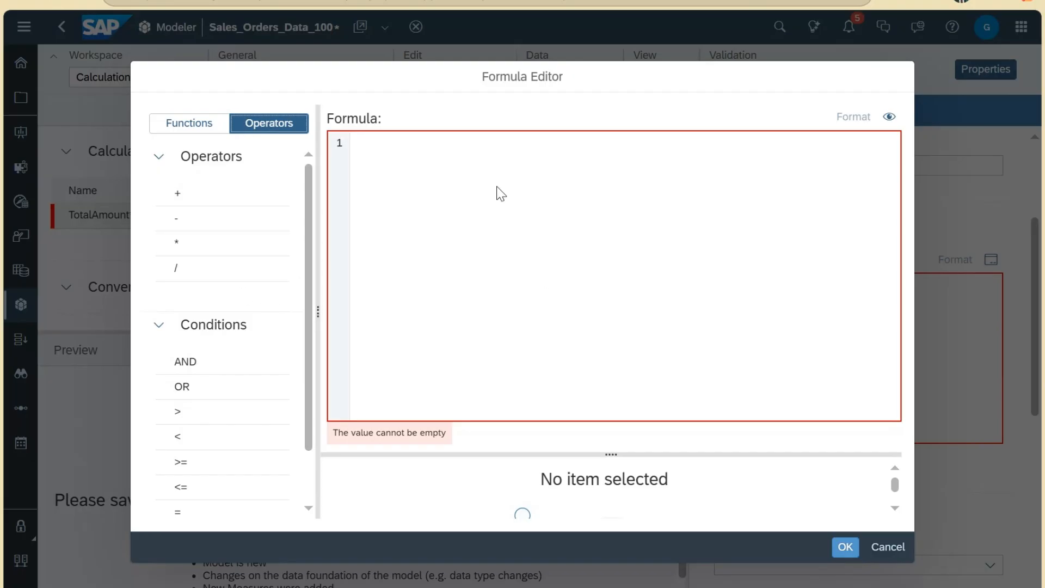
pyautogui.click(440, 160)
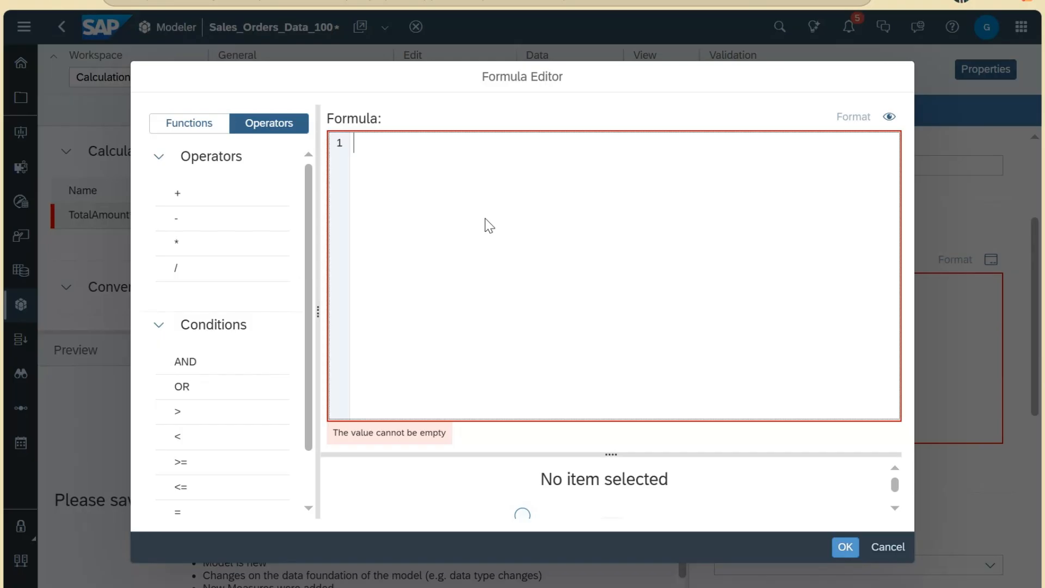
# Step: Build the TotalAmount formula [Quantity] * [UnitPrice] via autocomplete and confirm it
pyautogui.write('quan')
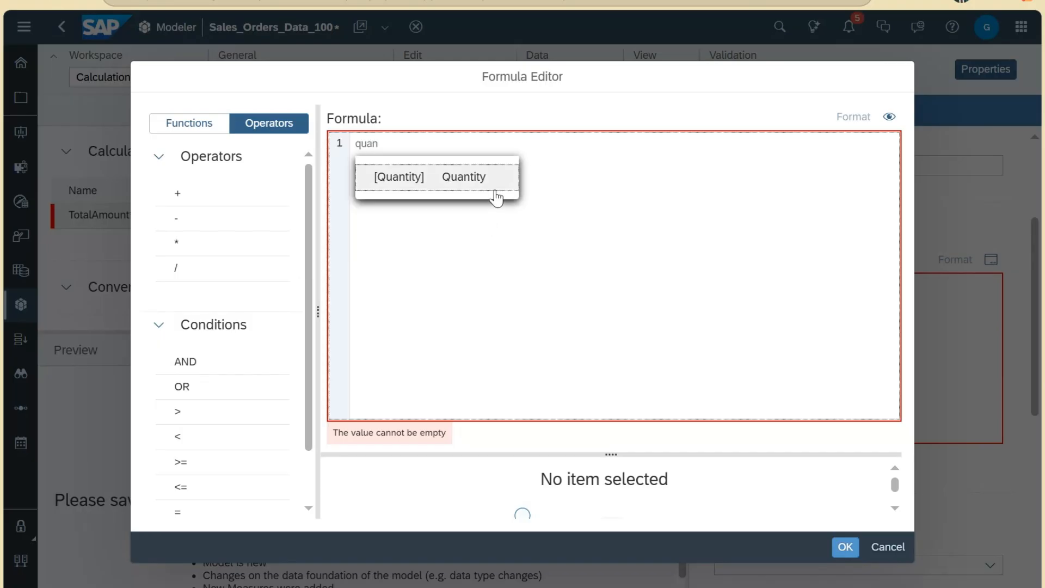
pyautogui.click(494, 185)
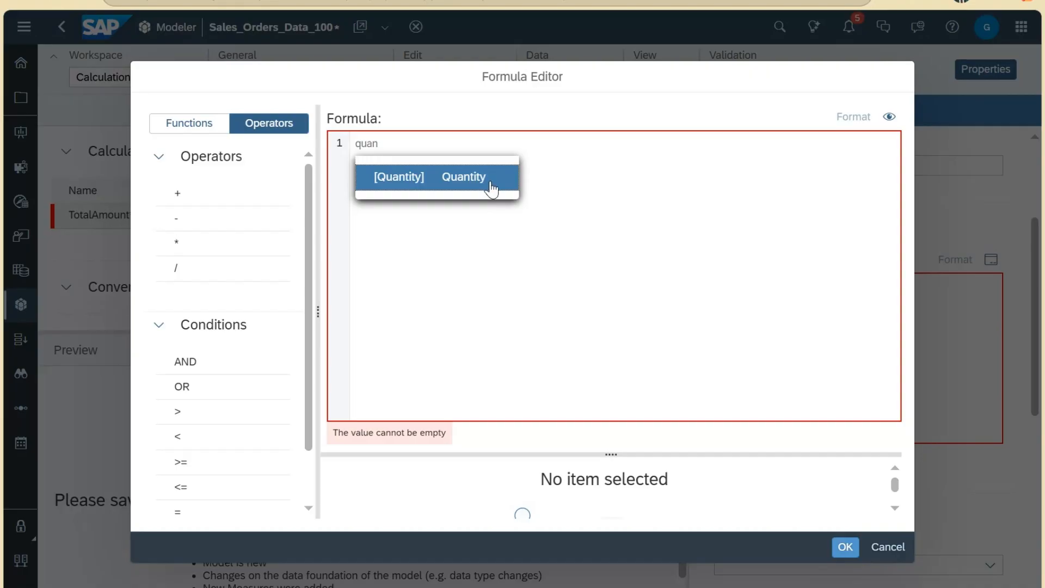
pyautogui.click(445, 184)
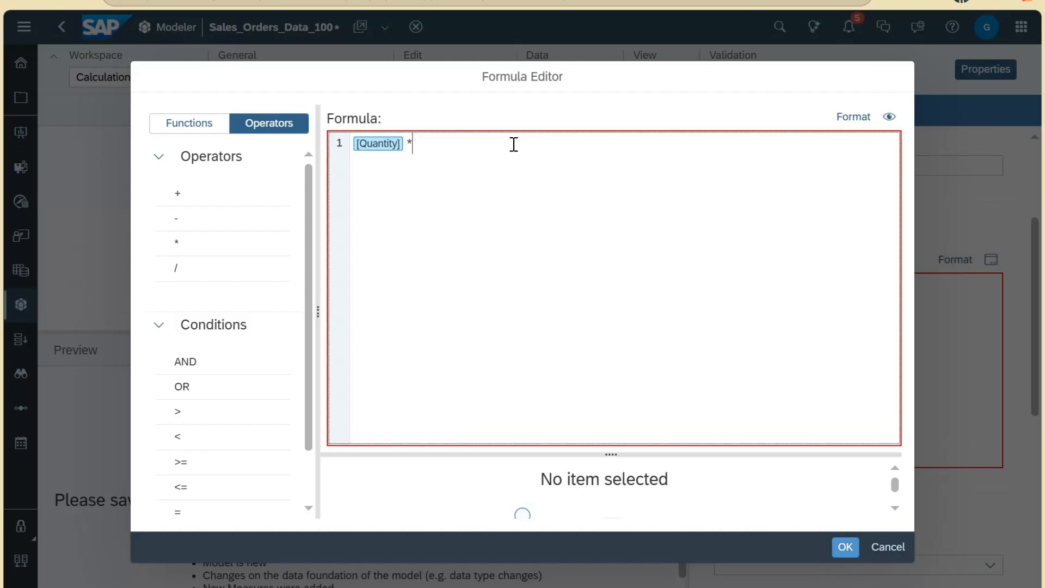
pyautogui.write('uni')
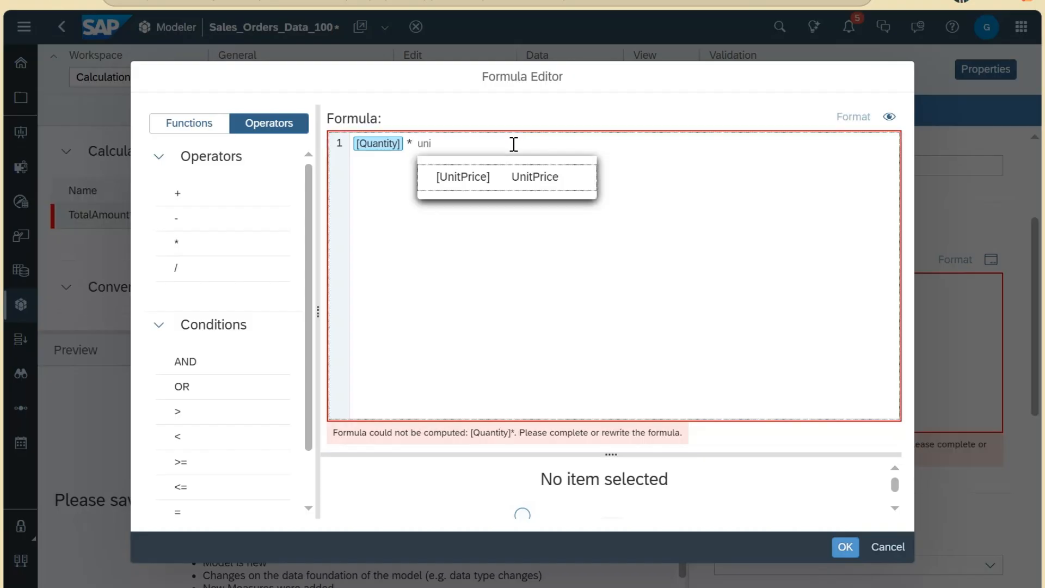
pyautogui.press('Return')
pyautogui.click(518, 180)
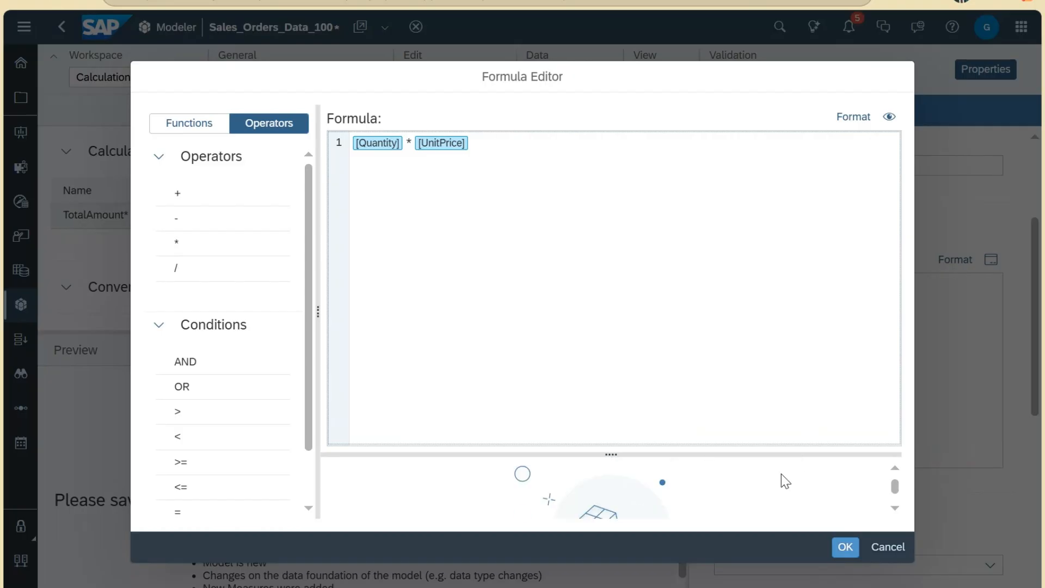
pyautogui.scroll(1, 782, 475)
pyautogui.click(848, 121)
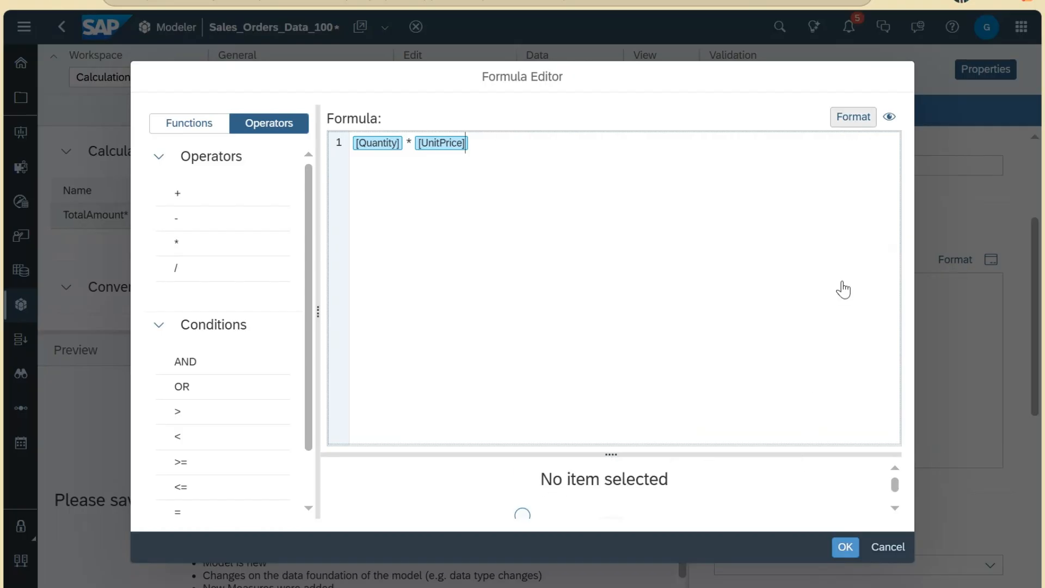
pyautogui.moveTo(611, 458); pyautogui.dragTo(619, 314)
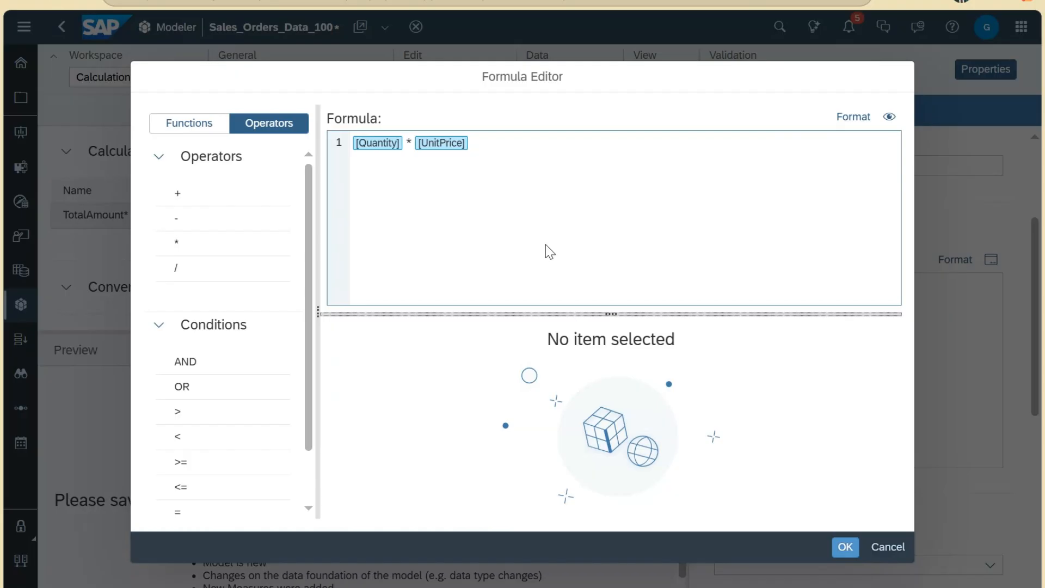
pyautogui.click(847, 550)
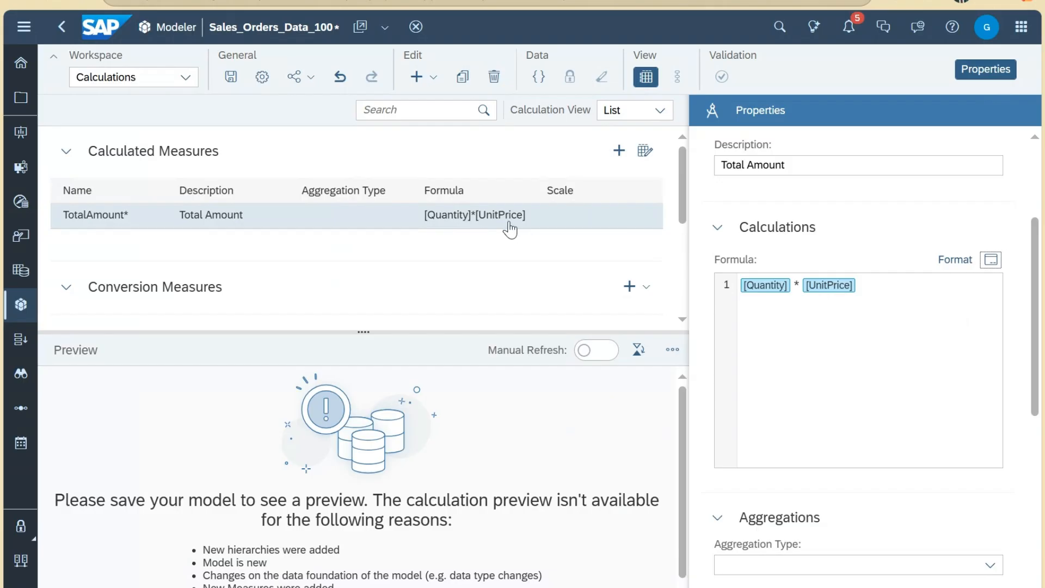
pyautogui.scroll(-3, 920, 375)
pyautogui.click(991, 390)
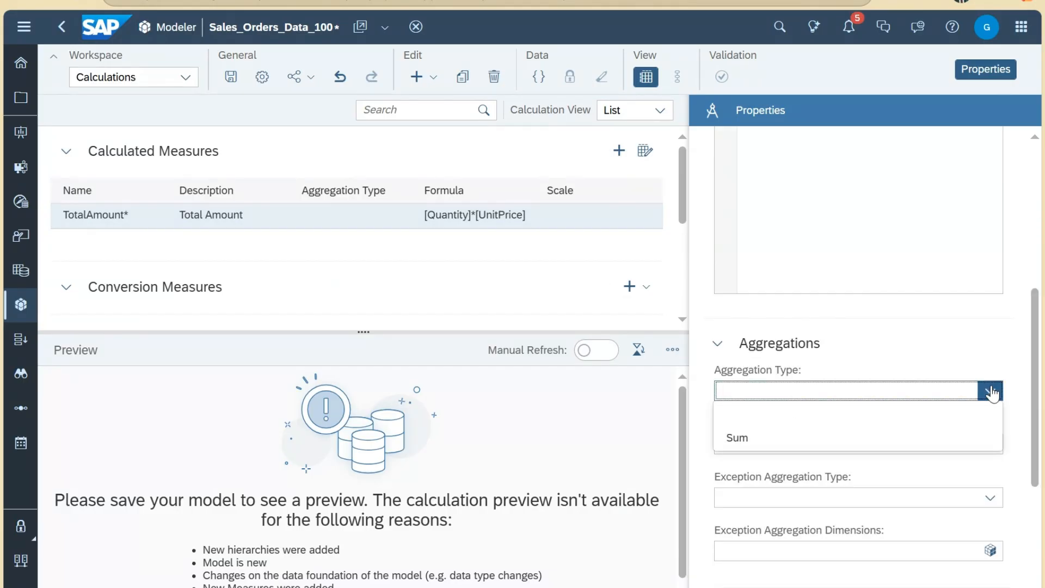
pyautogui.click(927, 445)
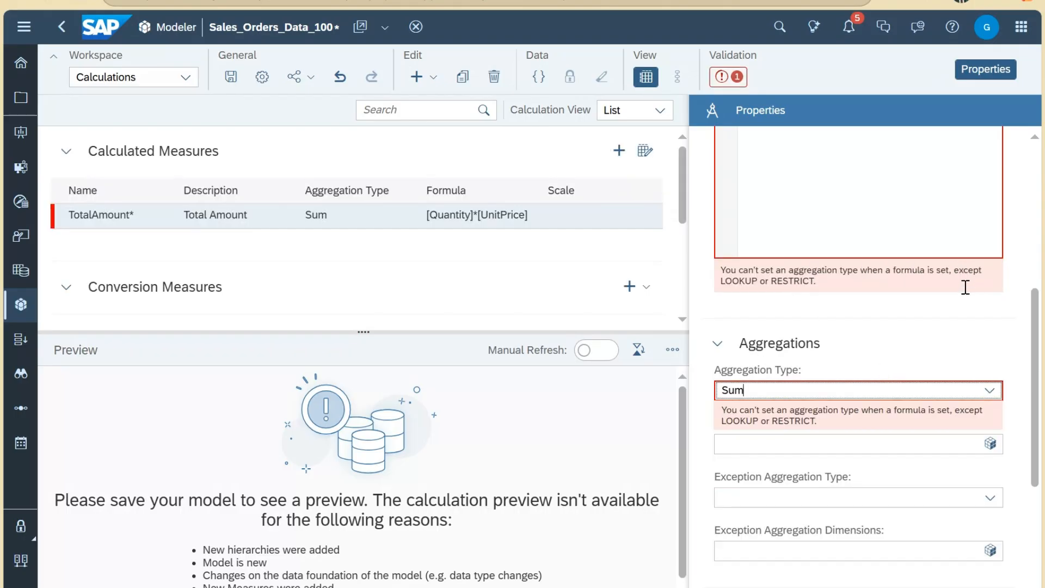
pyautogui.moveTo(726, 282); pyautogui.dragTo(752, 282)
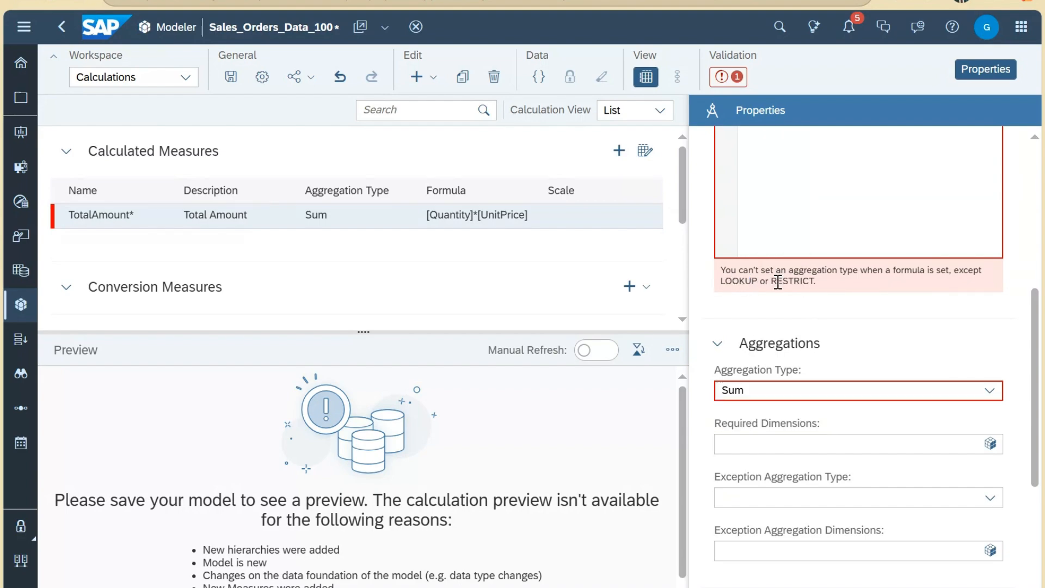
pyautogui.moveTo(773, 281); pyautogui.dragTo(815, 281)
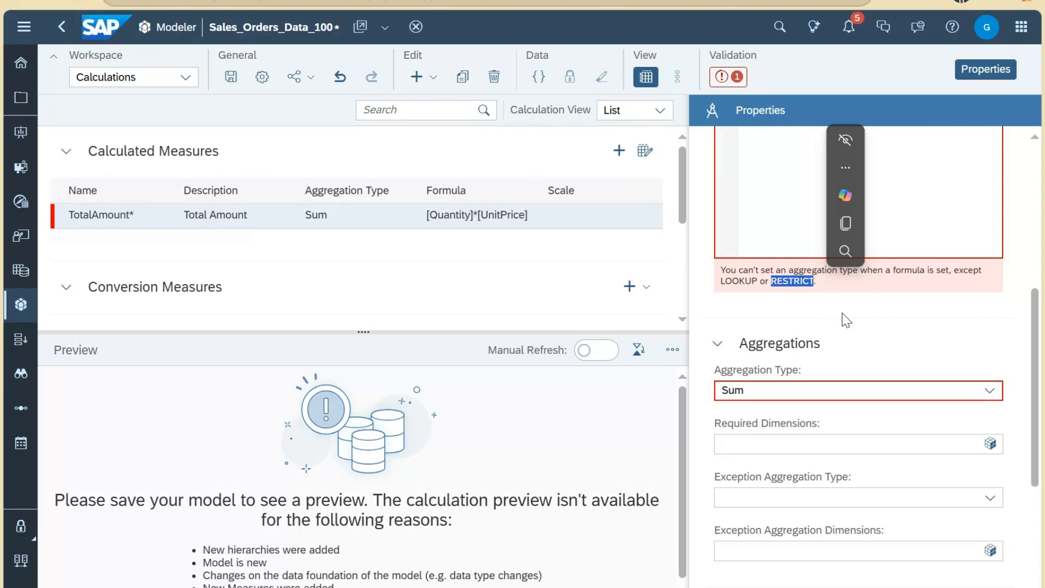
pyautogui.click(991, 391)
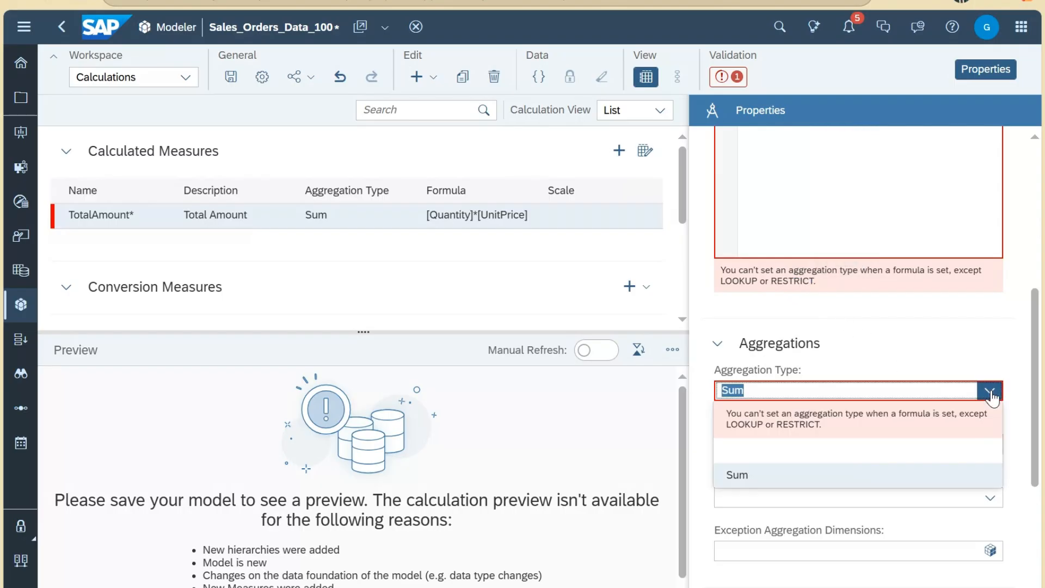
pyautogui.click(938, 443)
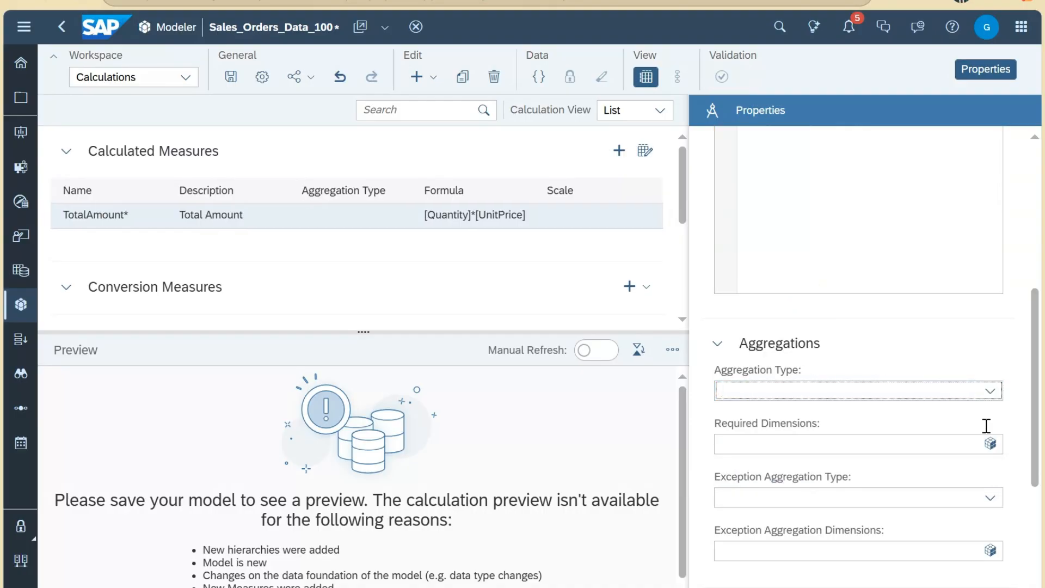
# Step: Review TotalAmount's exception aggregation types in Properties, leaving the setting empty
pyautogui.scroll(-2, 1018, 443)
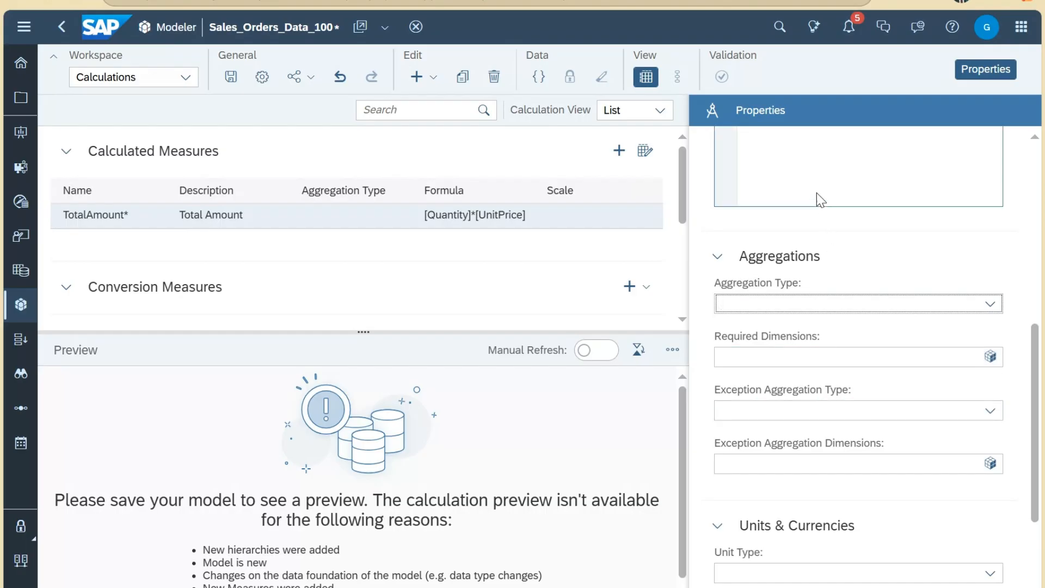
pyautogui.scroll(3, 817, 198)
pyautogui.scroll(-3, 875, 280)
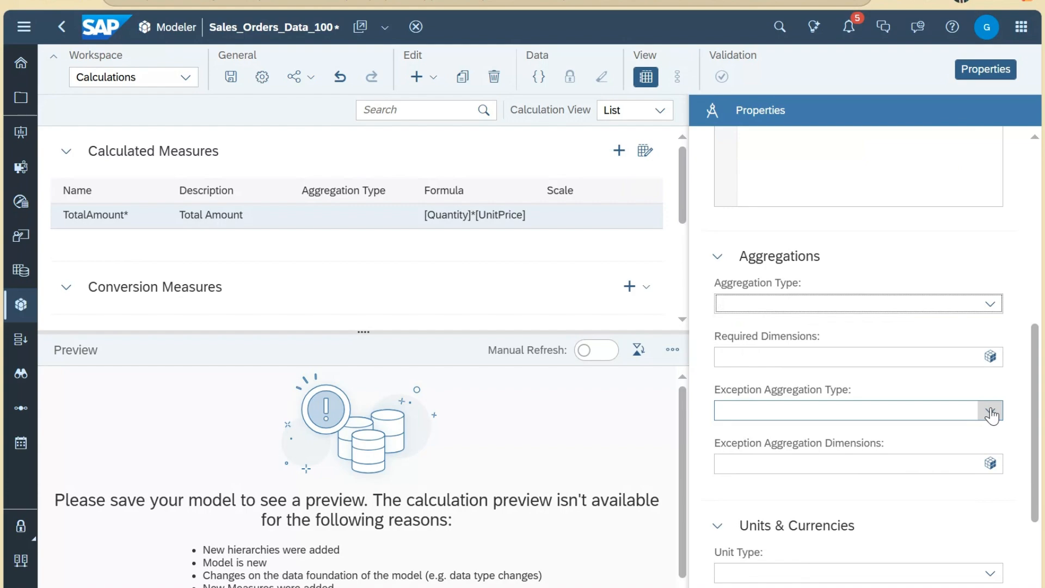
pyautogui.click(991, 413)
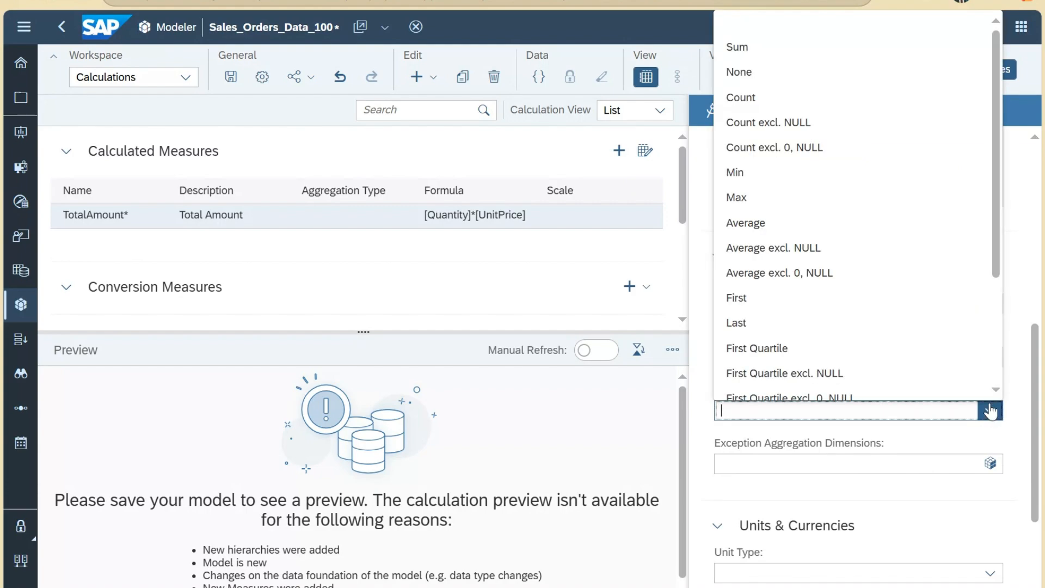
pyautogui.scroll(-3, 996, 360)
pyautogui.scroll(3, 996, 360)
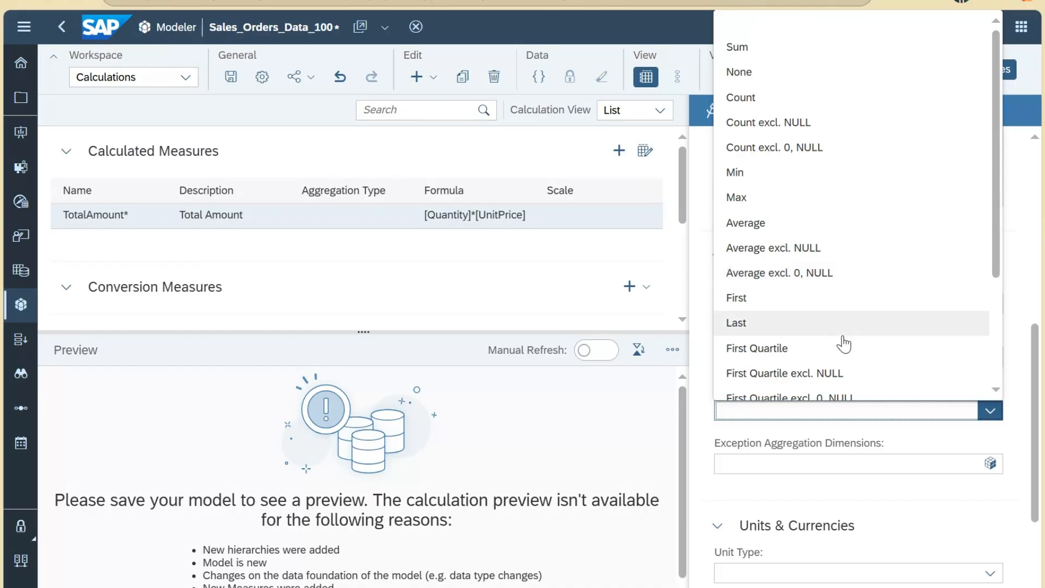
pyautogui.scroll(-3, 845, 343)
pyautogui.click(875, 464)
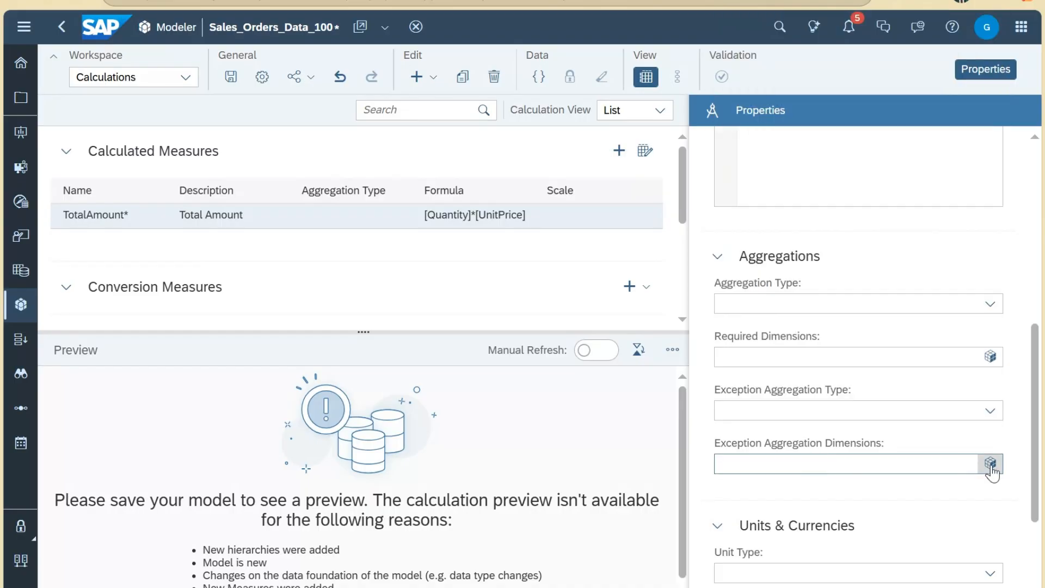
# Step: Show TotalAmount's unit type choices under Units & Currencies
pyautogui.scroll(-2, 863, 450)
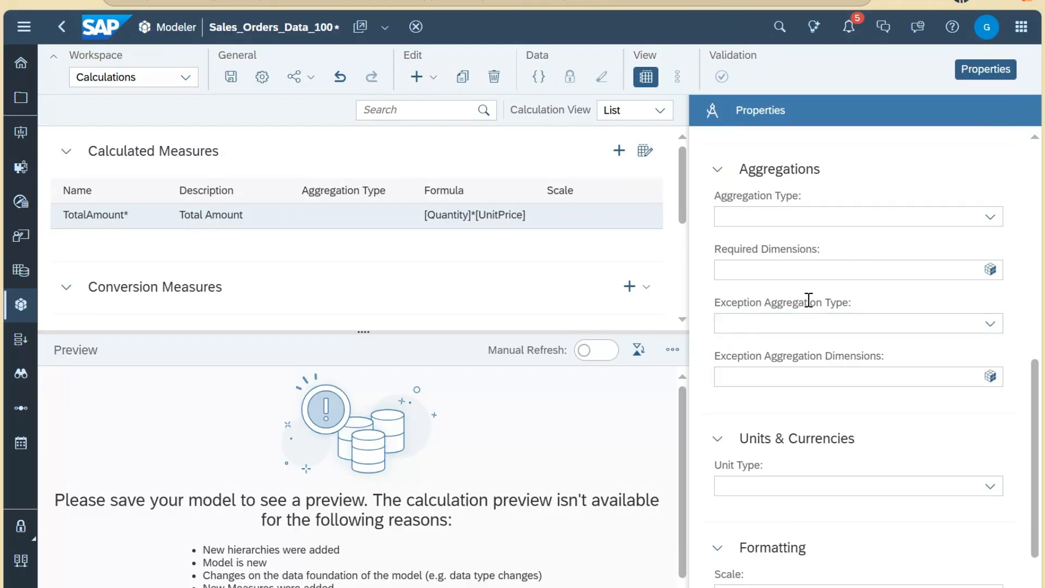
pyautogui.scroll(-2, 914, 436)
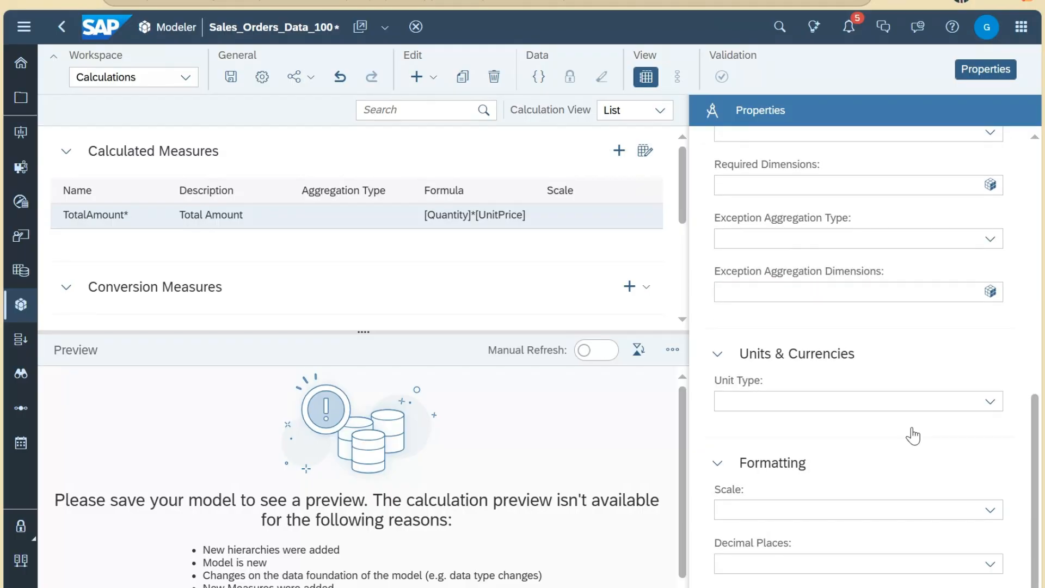
pyautogui.click(988, 406)
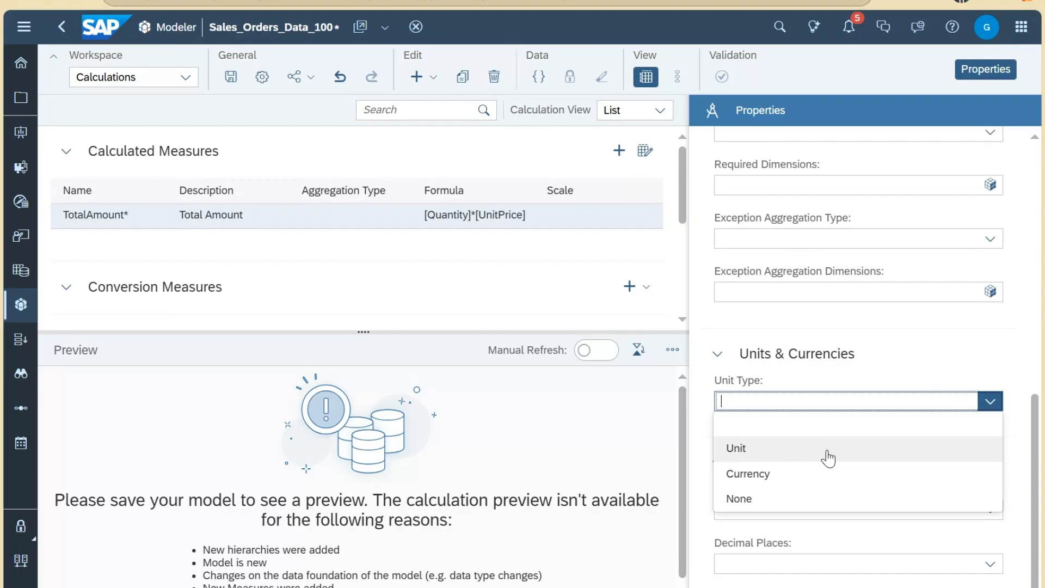
# Step: Set TotalAmount's unit type to Currency with USD, leaving Scale and Decimal Places unset
pyautogui.click(790, 480)
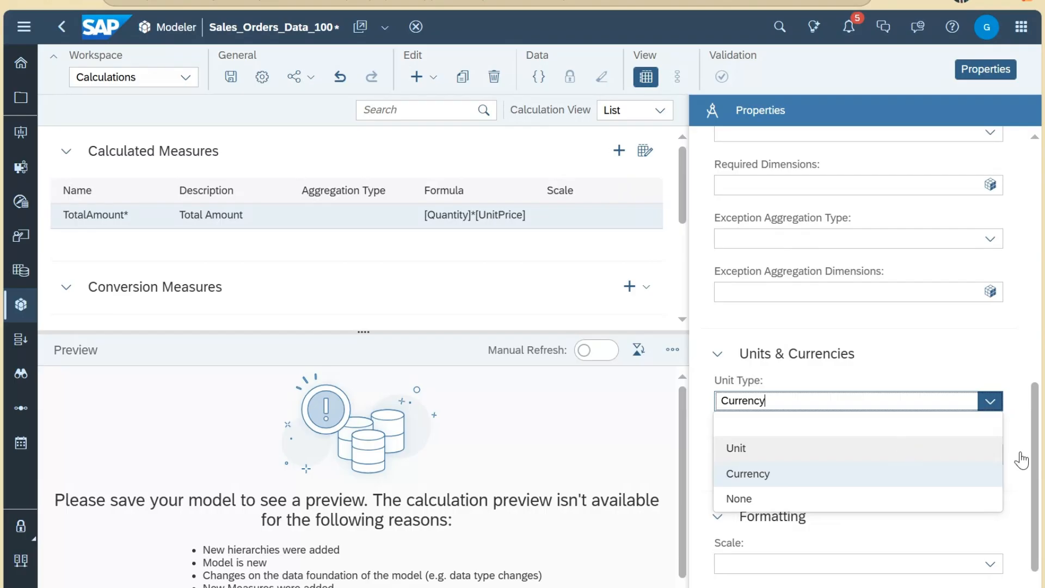
pyautogui.click(1021, 456)
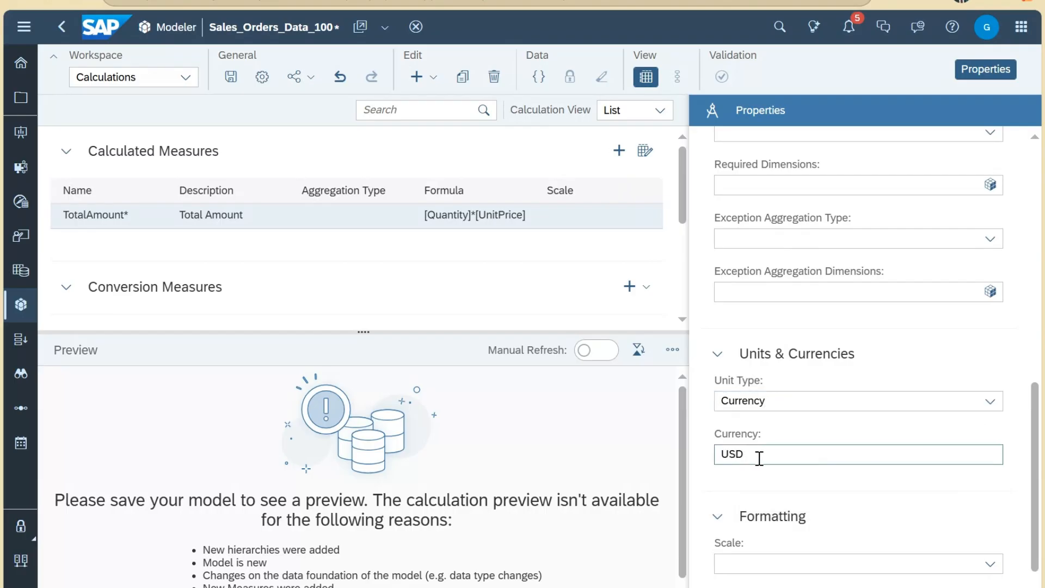
pyautogui.moveTo(758, 456); pyautogui.dragTo(715, 456)
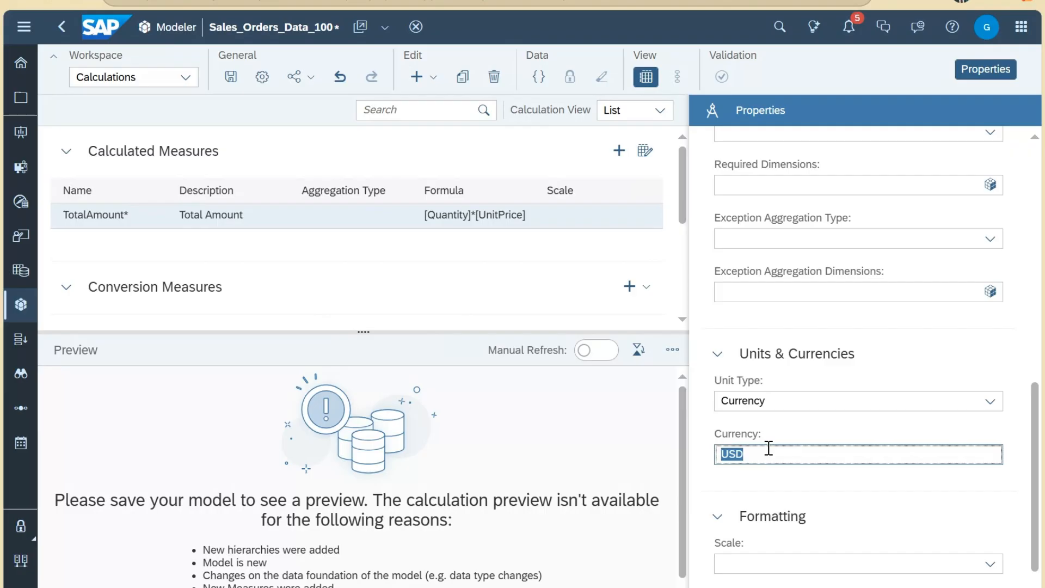
pyautogui.click(719, 452)
pyautogui.scroll(-1, 908, 484)
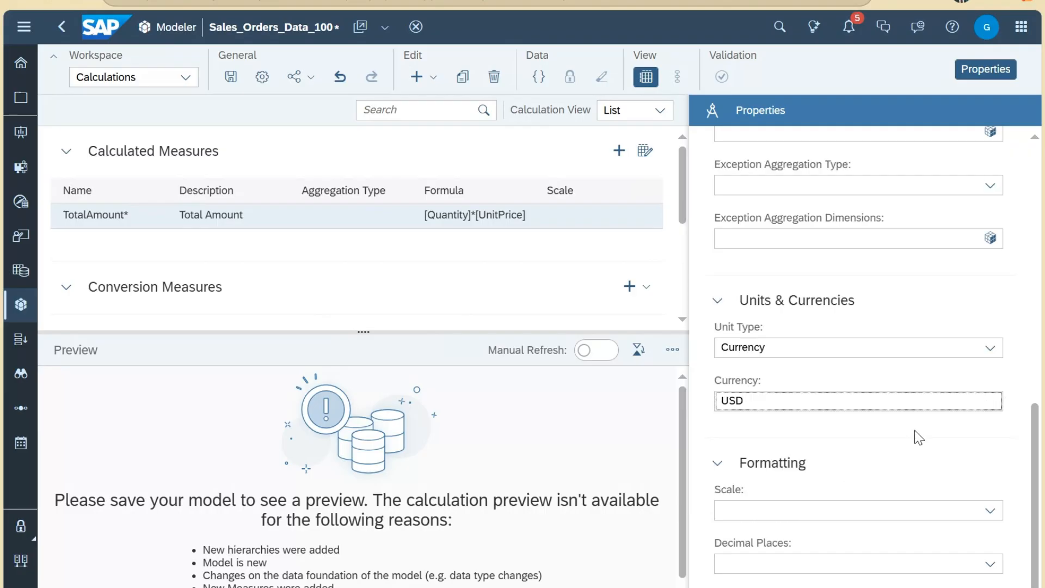
pyautogui.click(991, 514)
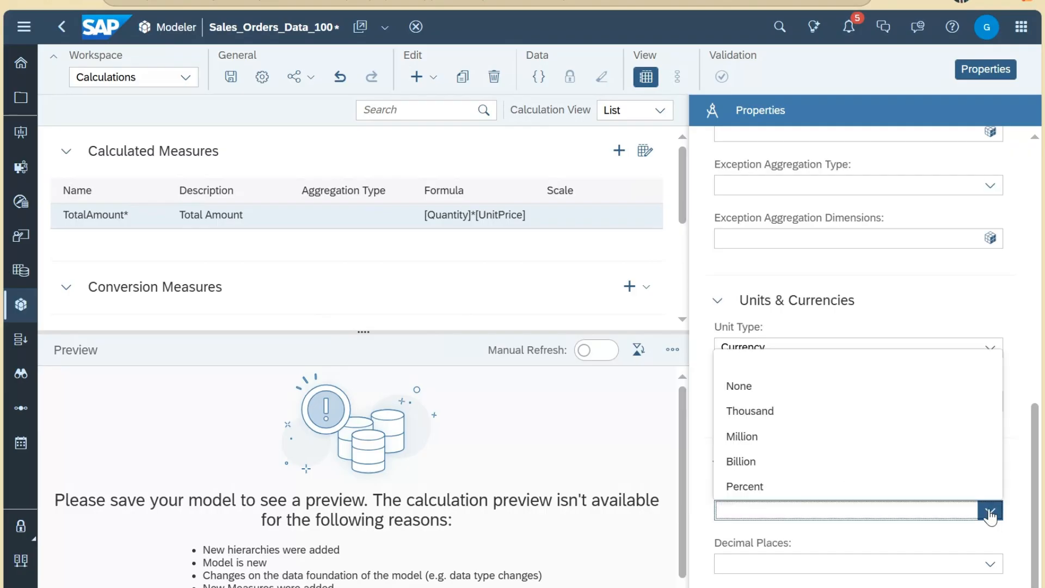
pyautogui.click(992, 565)
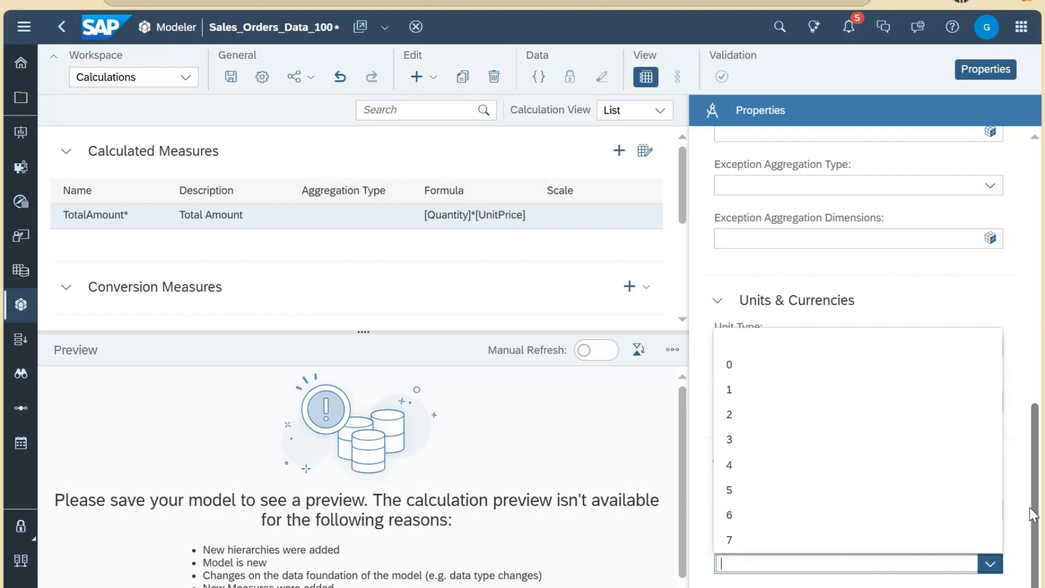
pyautogui.click(710, 420)
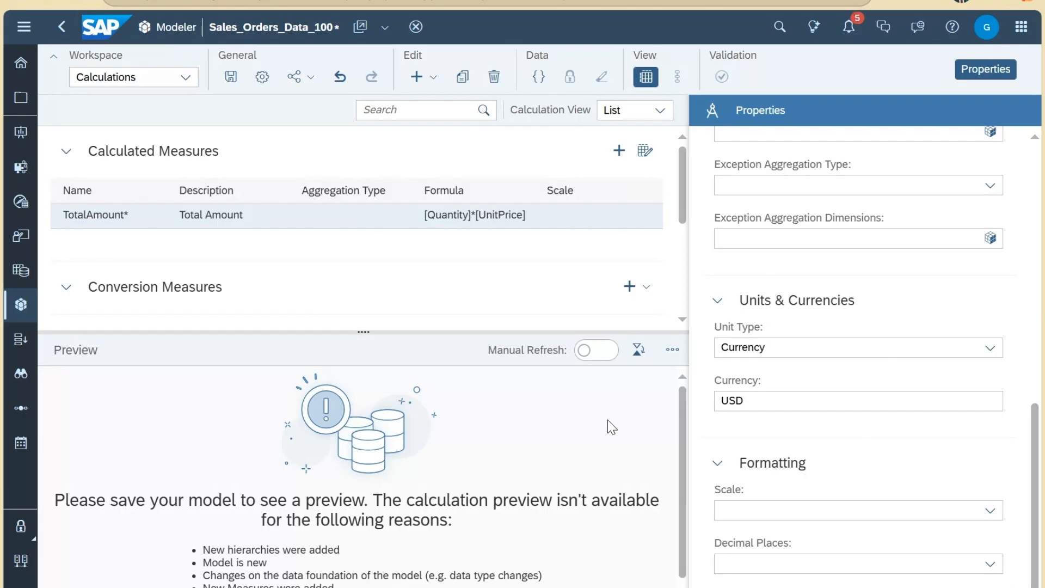
pyautogui.scroll(10, 929, 441)
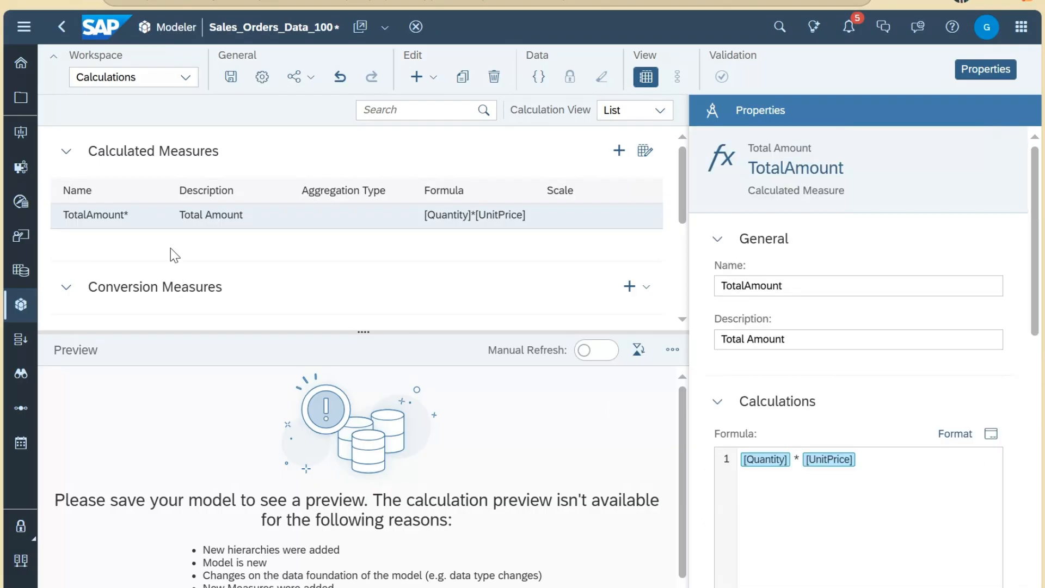
# Step: Enlarge the calculations area to reveal the empty Conversion Measures table, checking its add options without adding one
pyautogui.moveTo(363, 332); pyautogui.dragTo(389, 498)
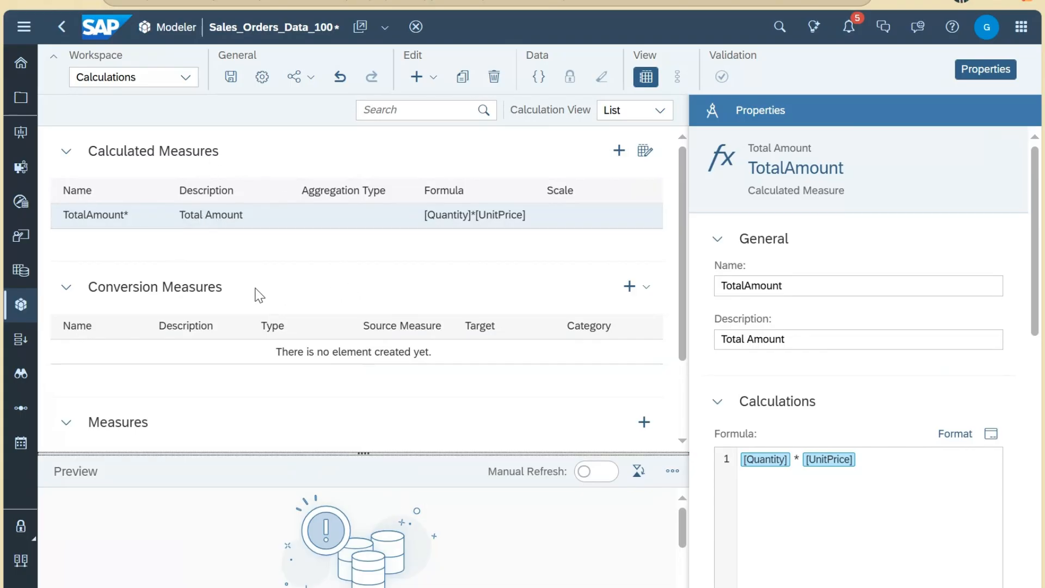
pyautogui.click(648, 293)
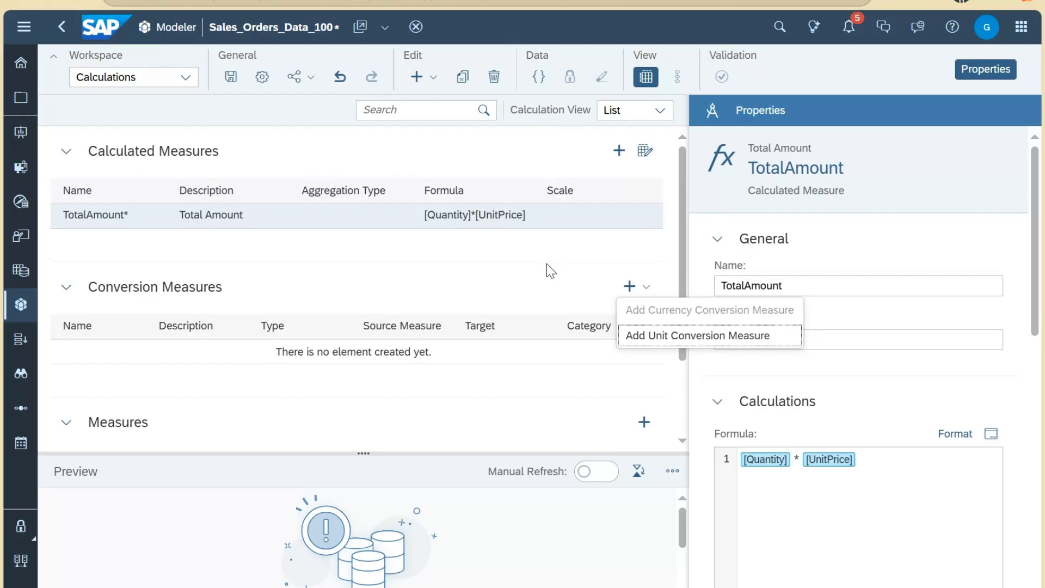
pyautogui.click(614, 302)
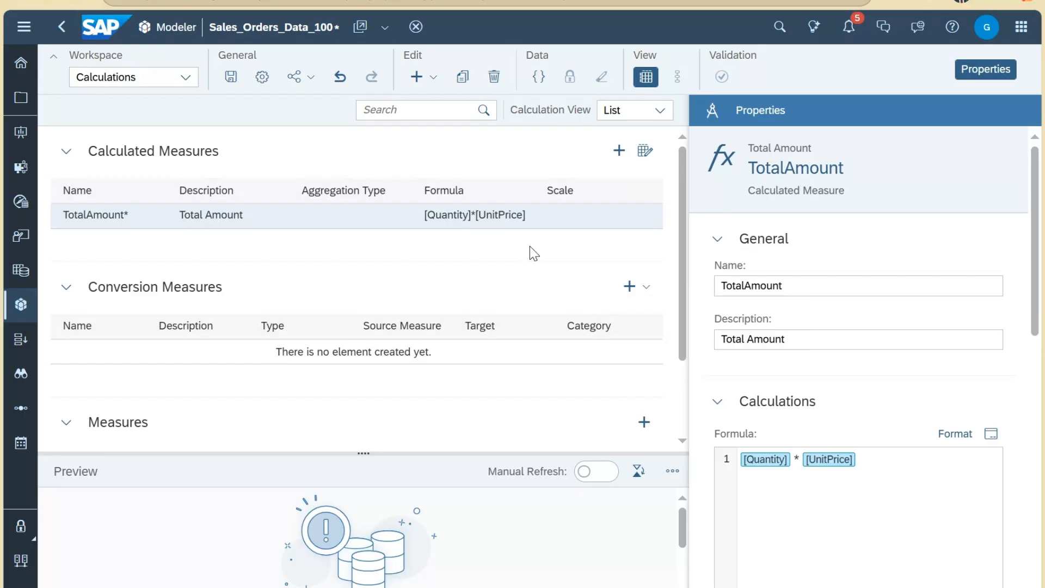
# Step: Open Model Preferences and review General Settings: Planning model type and Measure layout
pyautogui.click(263, 78)
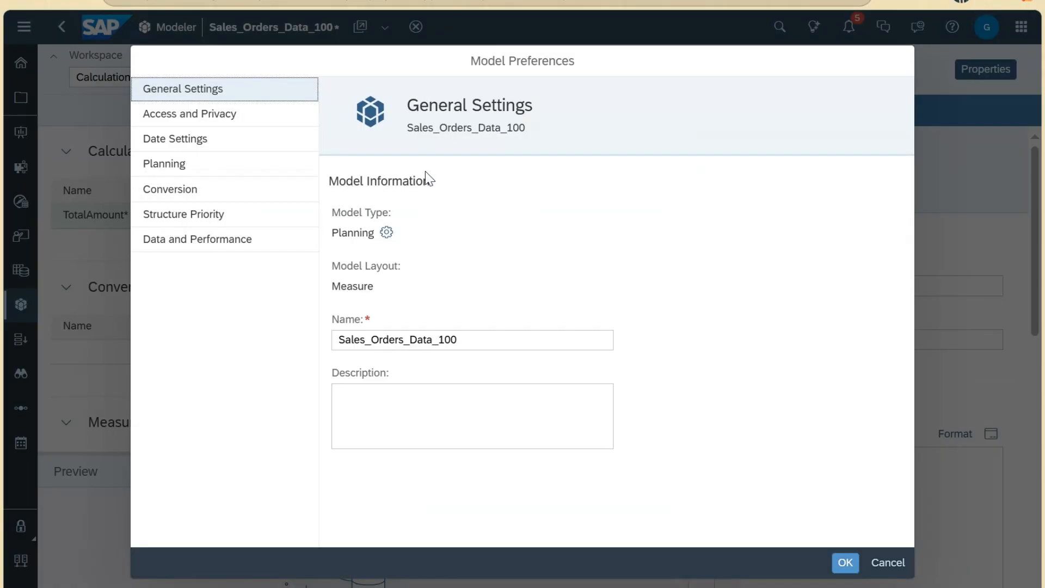
pyautogui.moveTo(333, 213); pyautogui.dragTo(389, 213)
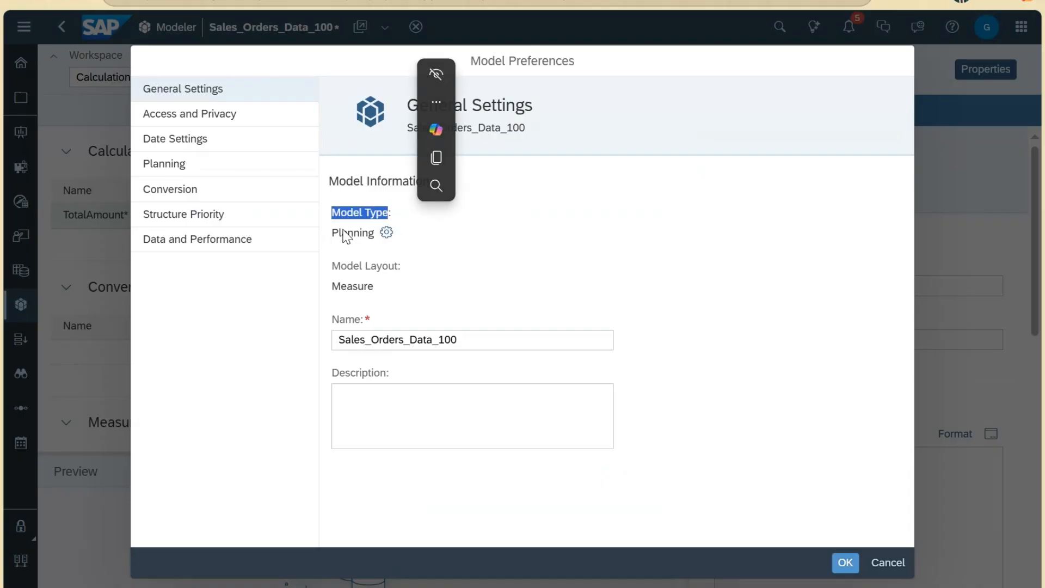
pyautogui.moveTo(332, 233); pyautogui.dragTo(390, 233)
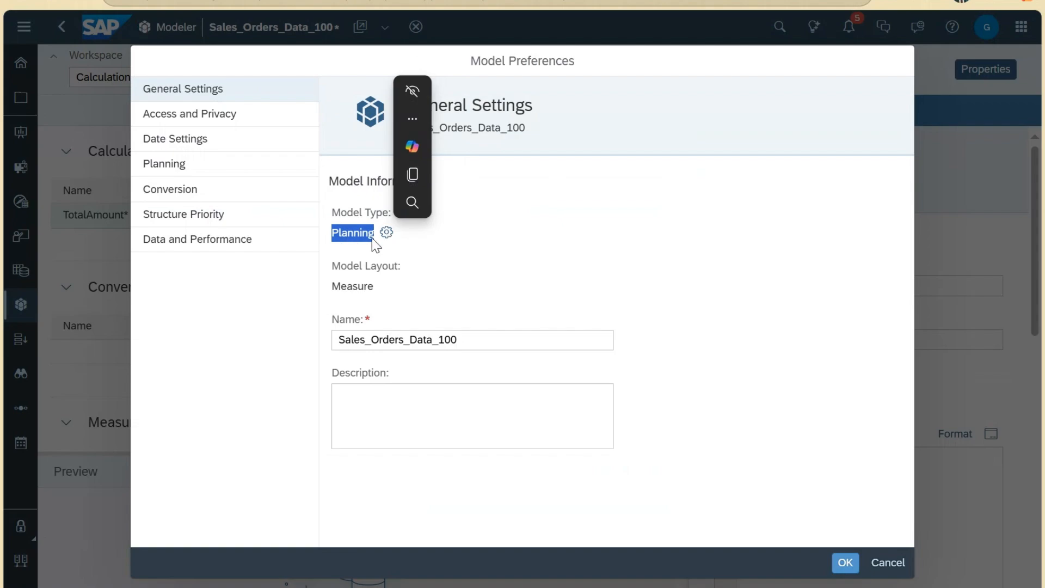
pyautogui.click(357, 270)
pyautogui.moveTo(333, 267); pyautogui.dragTo(338, 294)
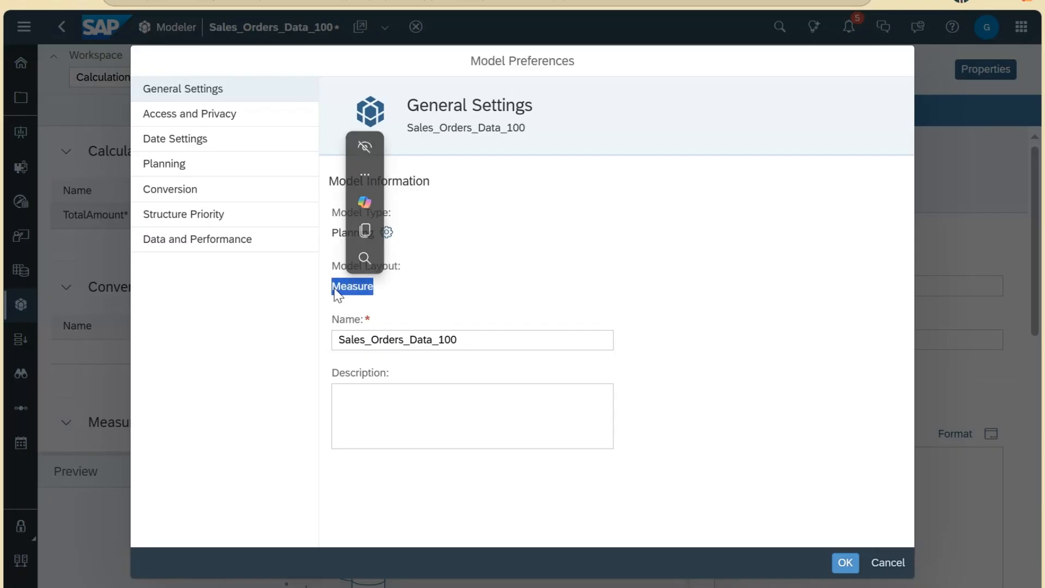
pyautogui.click(336, 289)
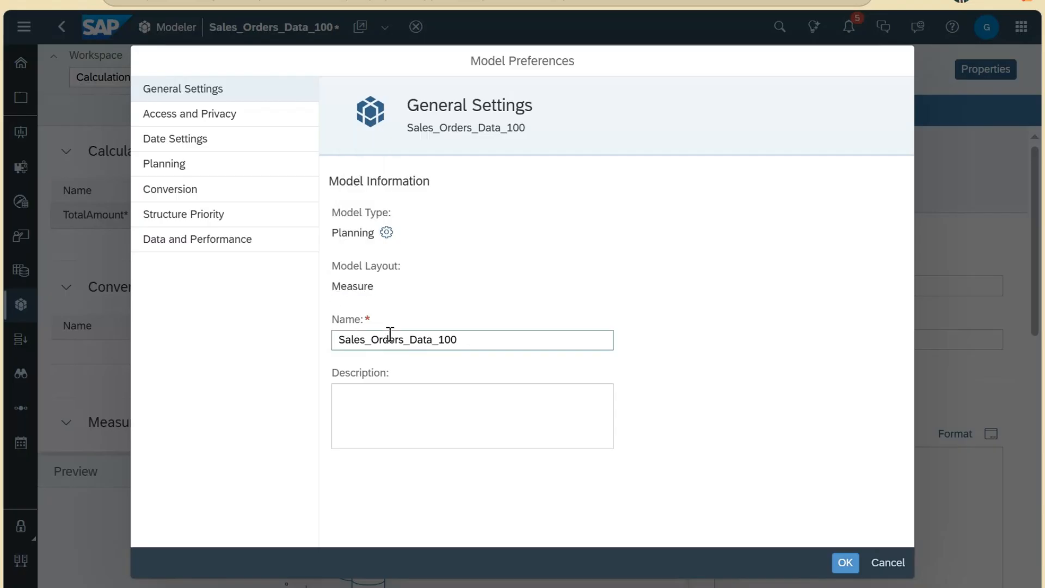
# Step: Check the model name and description, then show the Access and Privacy settings
pyautogui.doubleClick(434, 340)
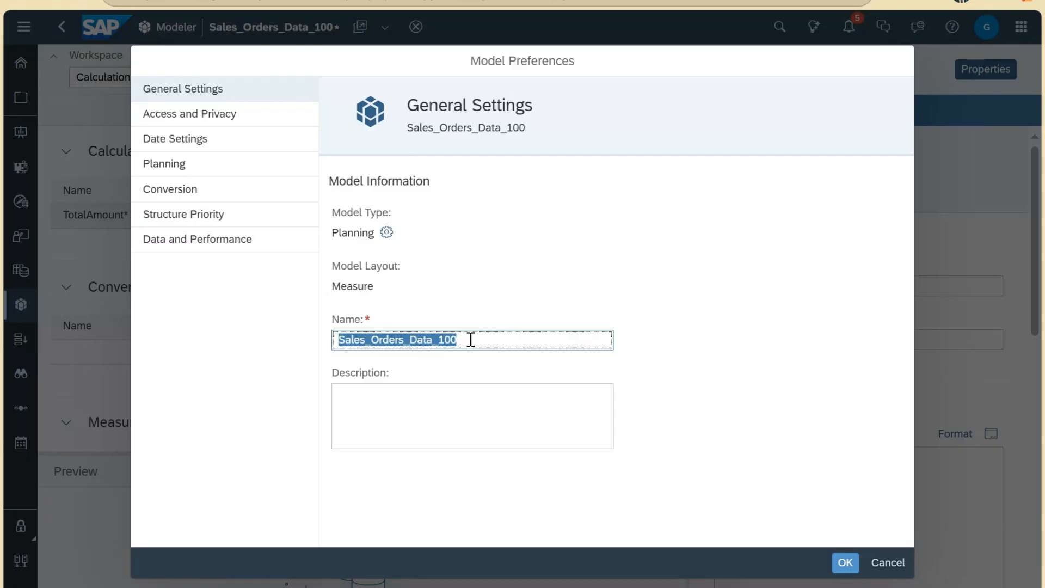
pyautogui.click(471, 340)
pyautogui.moveTo(480, 338); pyautogui.dragTo(338, 338)
pyautogui.click(339, 338)
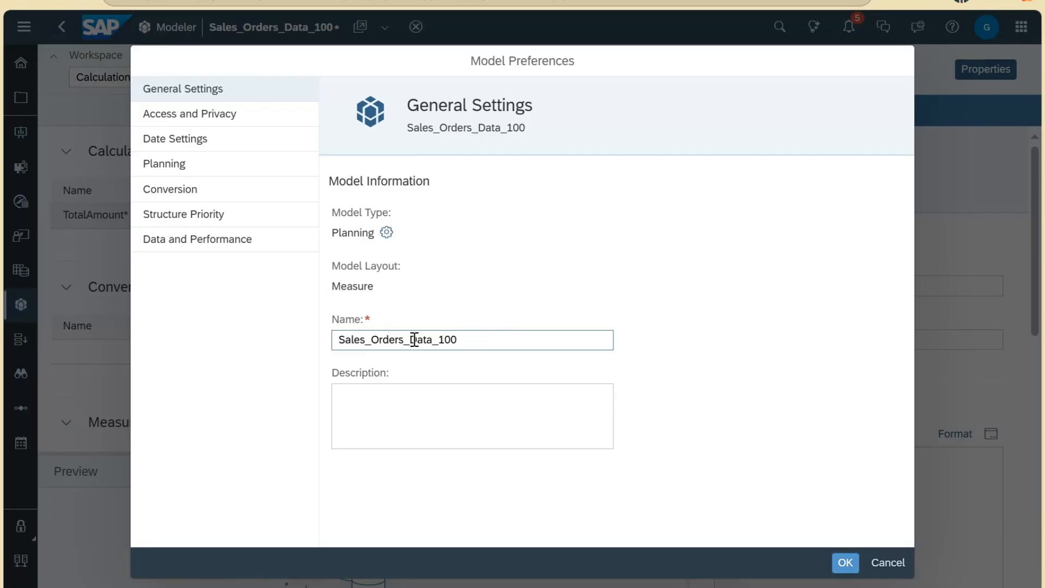
pyautogui.click(396, 401)
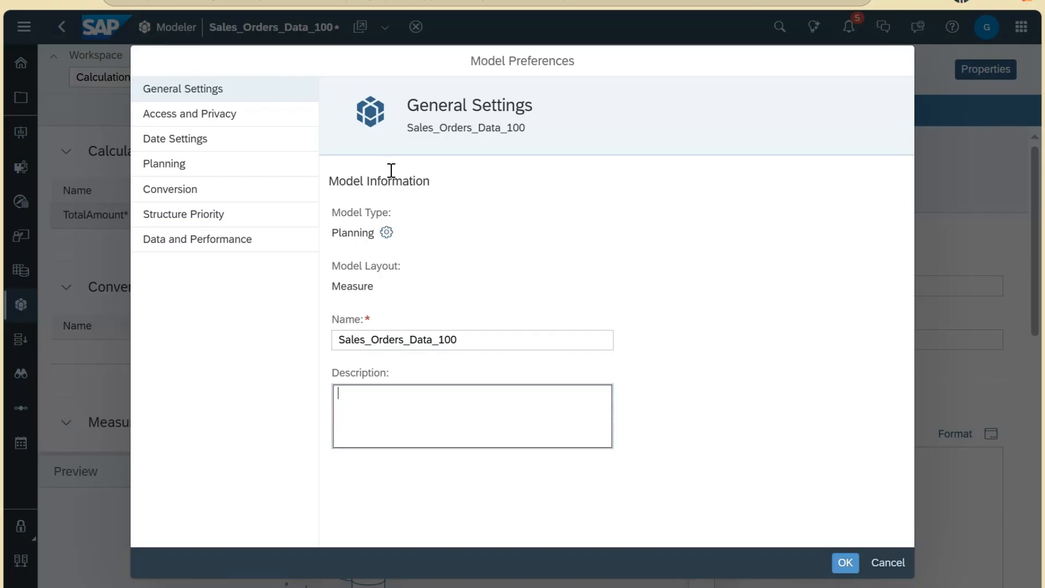
pyautogui.click(279, 115)
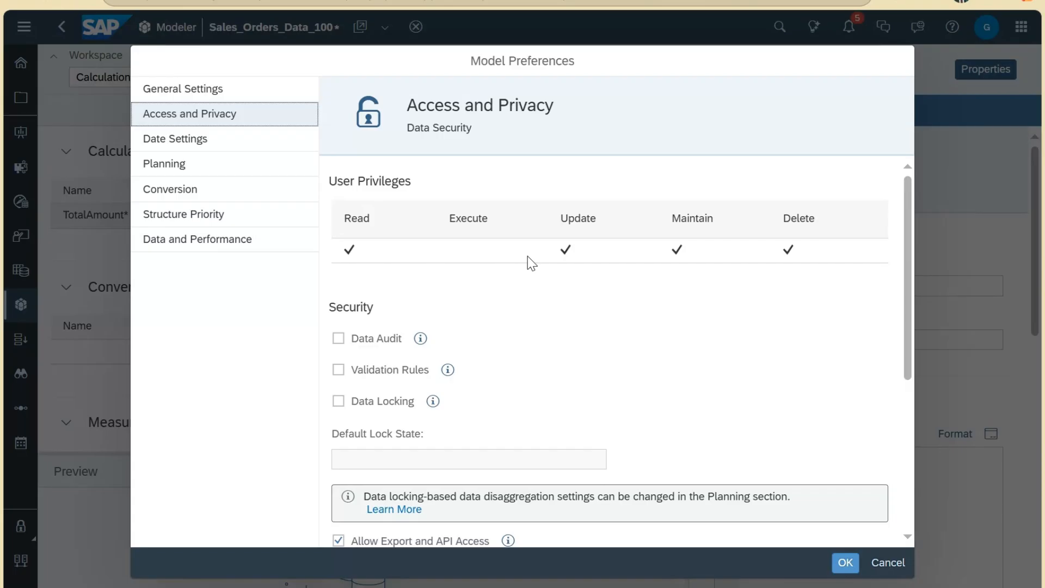
# Step: Read the Data Audit info tip and tick the Data Audit checkbox
pyautogui.scroll(-2, 528, 256)
pyautogui.scroll(2, 529, 256)
pyautogui.scroll(-2, 533, 259)
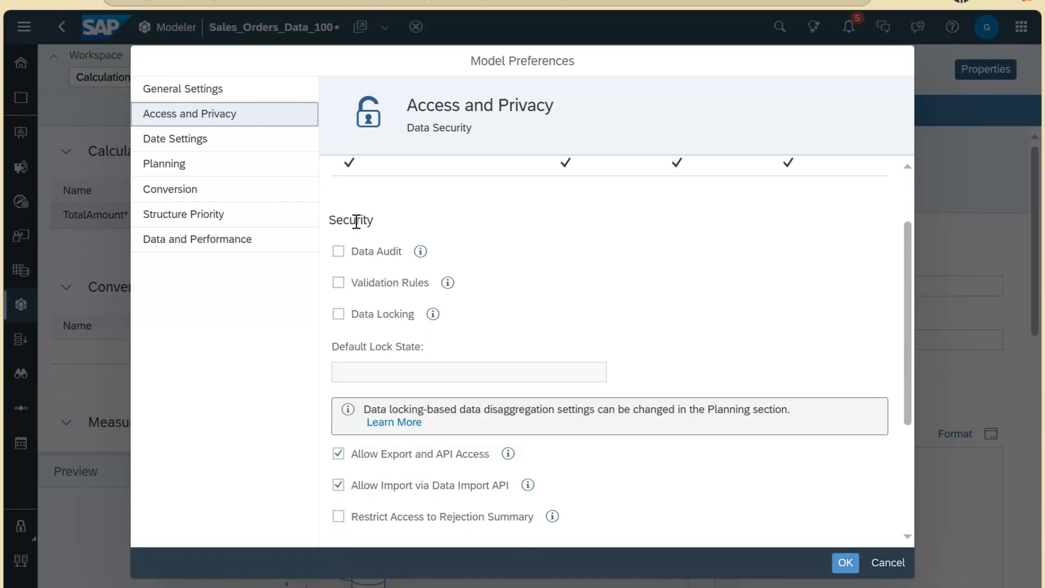
pyautogui.click(420, 252)
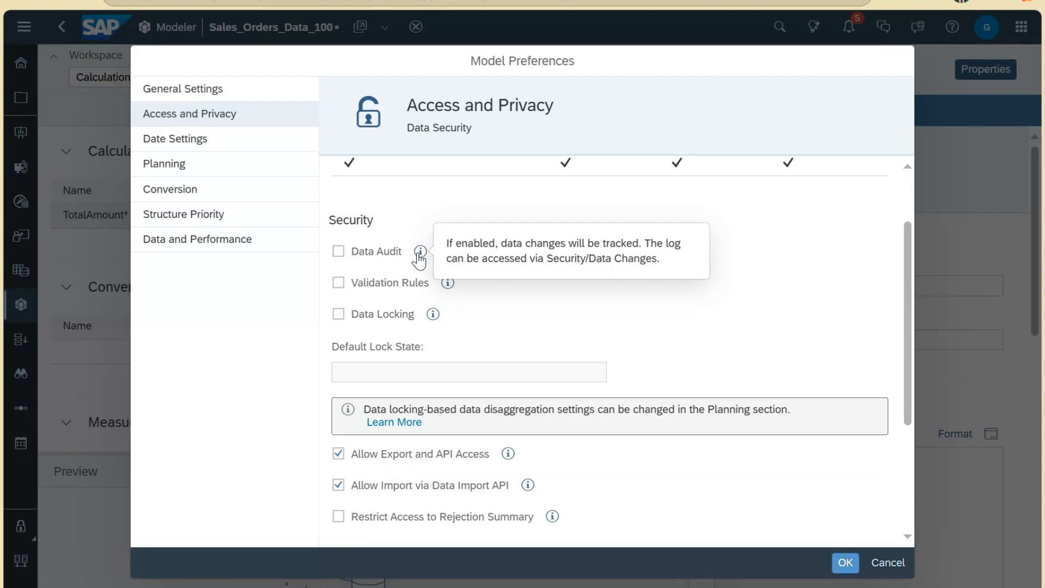
pyautogui.click(376, 261)
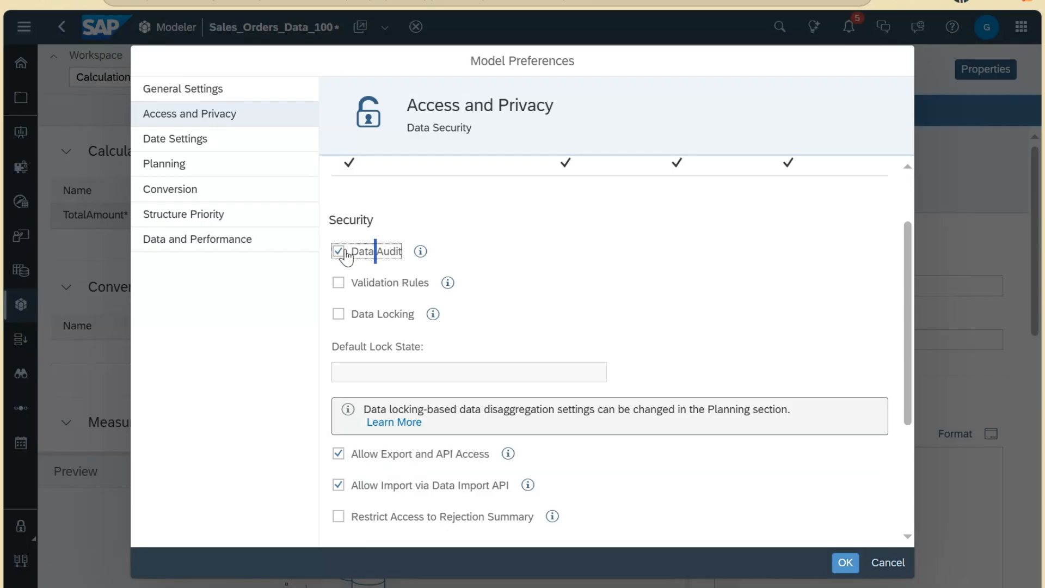
pyautogui.moveTo(422, 252)
# Step: Tick Validation Rules and read its info explanation
pyautogui.click(341, 286)
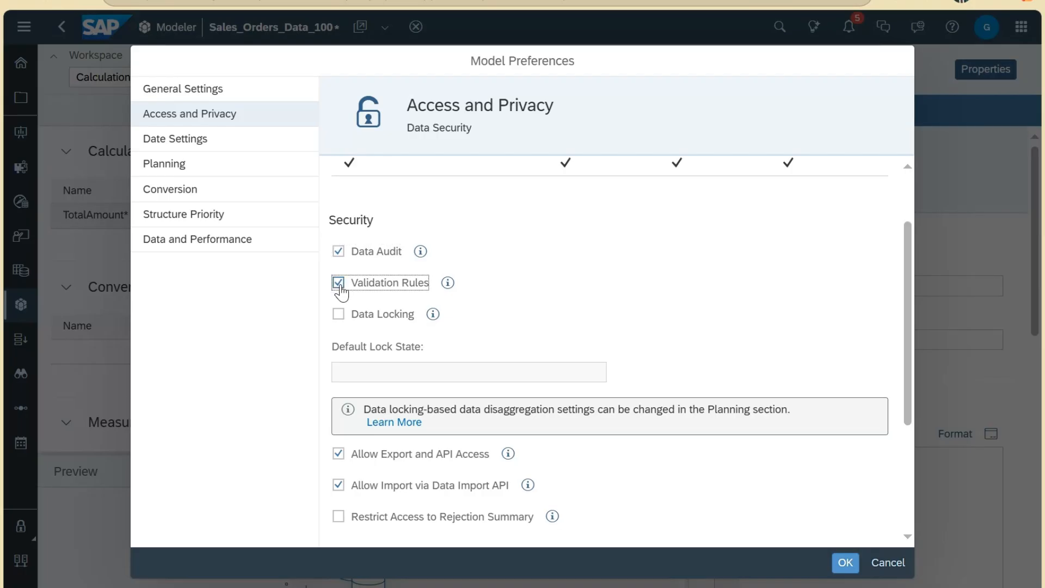
pyautogui.click(450, 286)
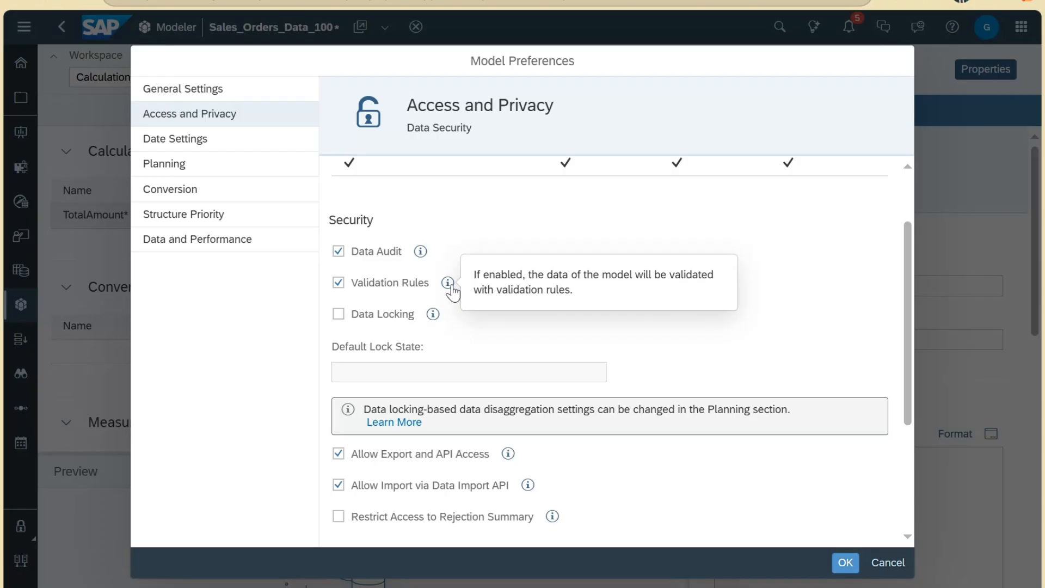
pyautogui.click(379, 280)
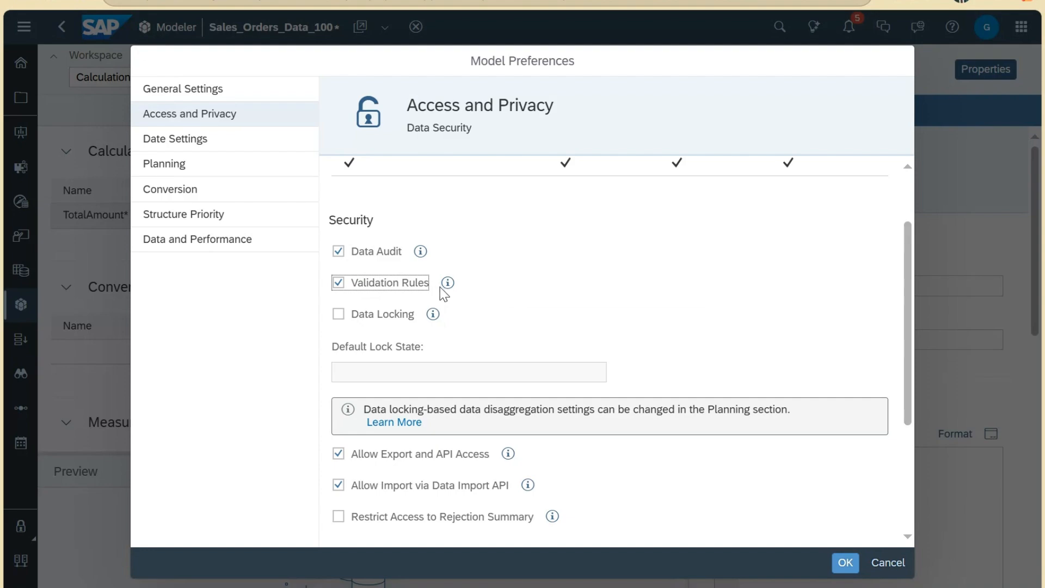
pyautogui.click(447, 283)
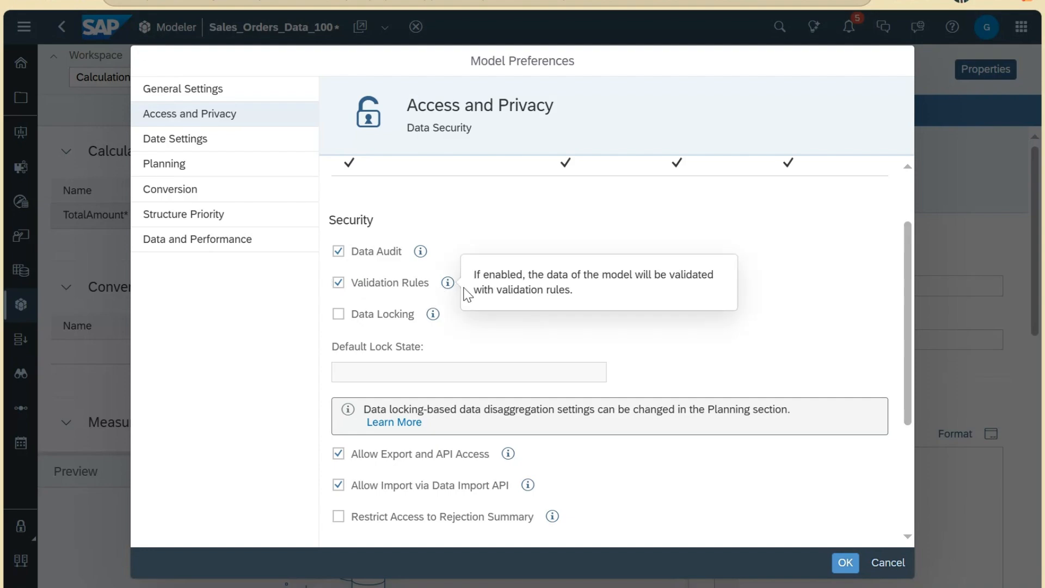
pyautogui.click(429, 289)
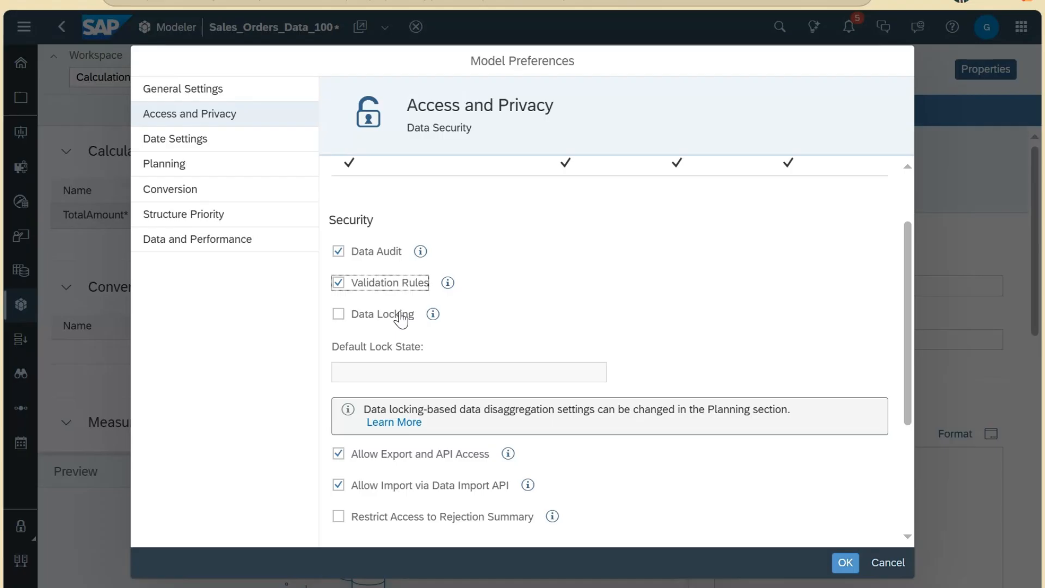
pyautogui.click(340, 315)
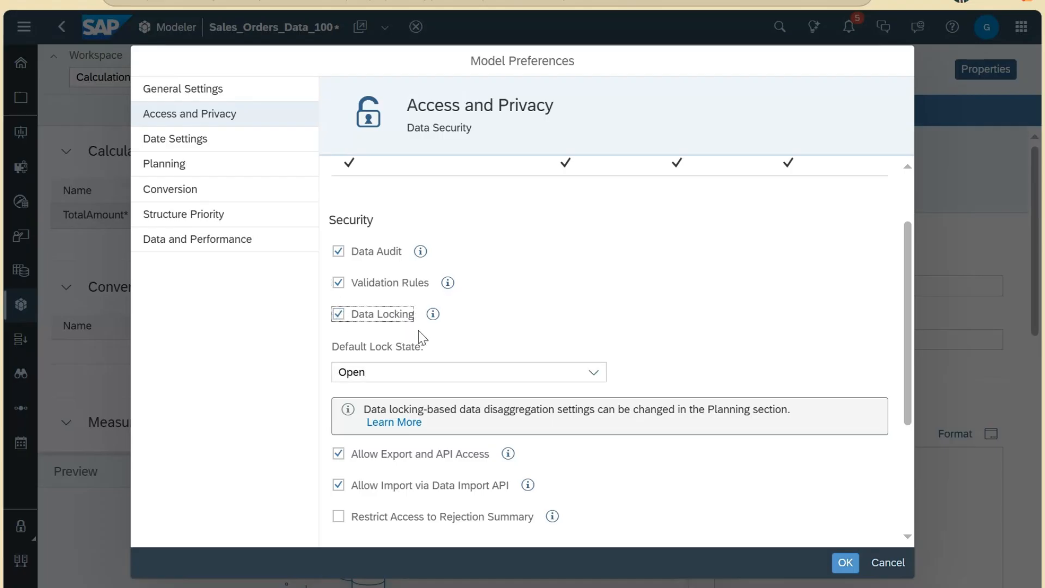
pyautogui.moveTo(432, 319)
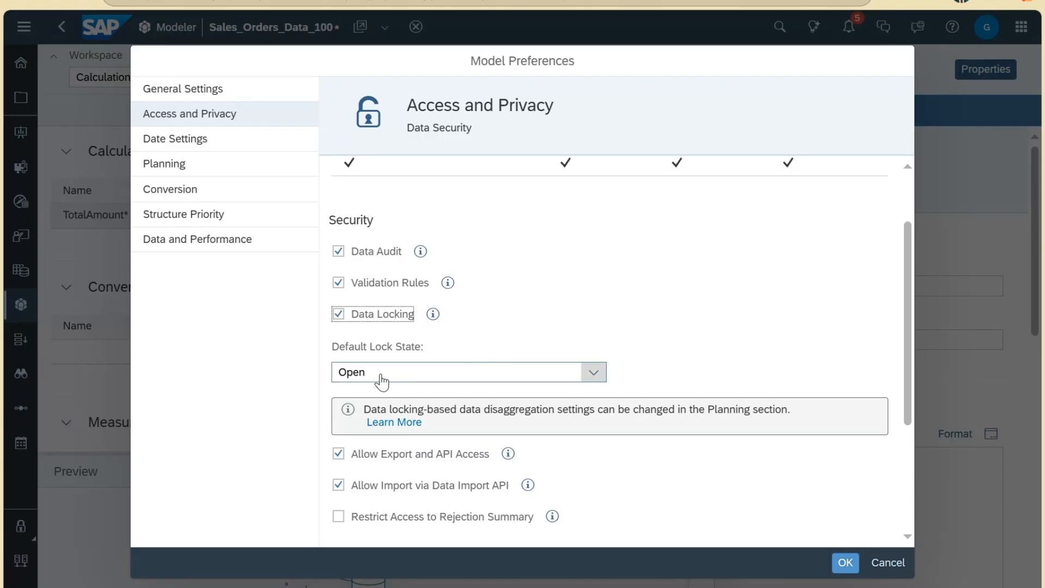
pyautogui.click(475, 381)
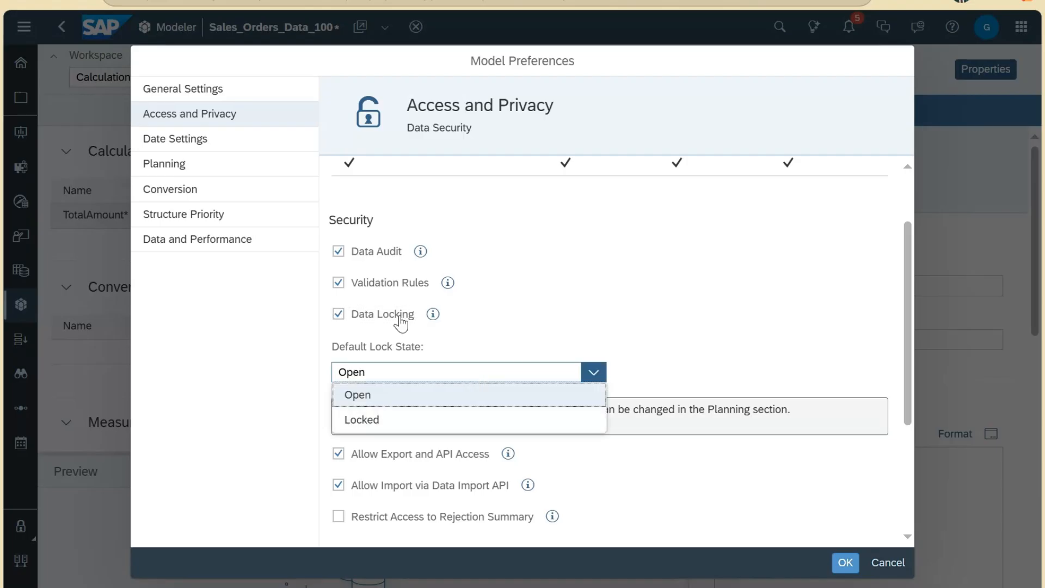
pyautogui.click(652, 358)
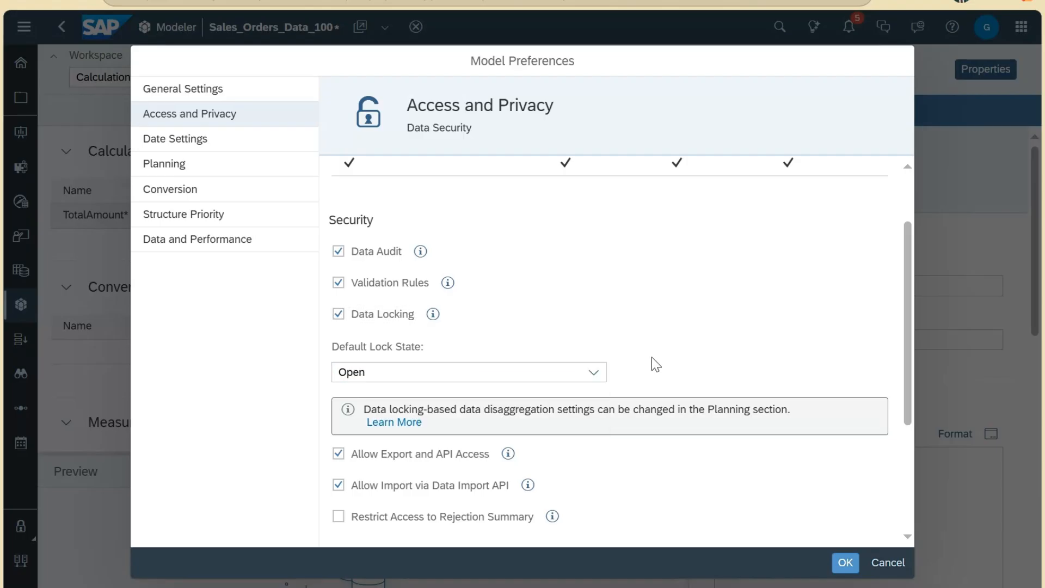
pyautogui.click(538, 376)
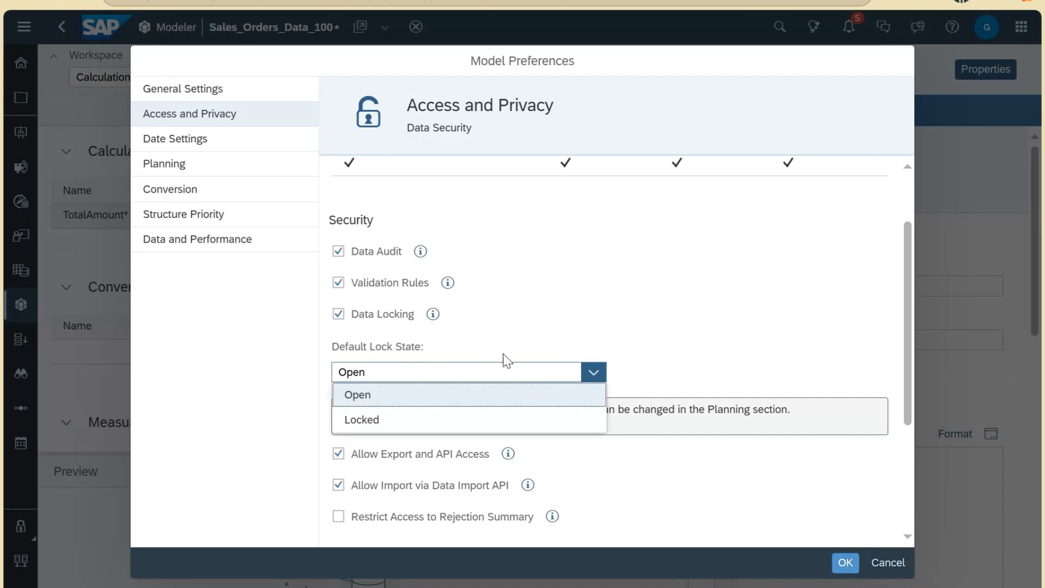
pyautogui.click(675, 359)
# Step: Tick Restrict Access to Rejection Summary and read its help text
pyautogui.scroll(-3, 675, 360)
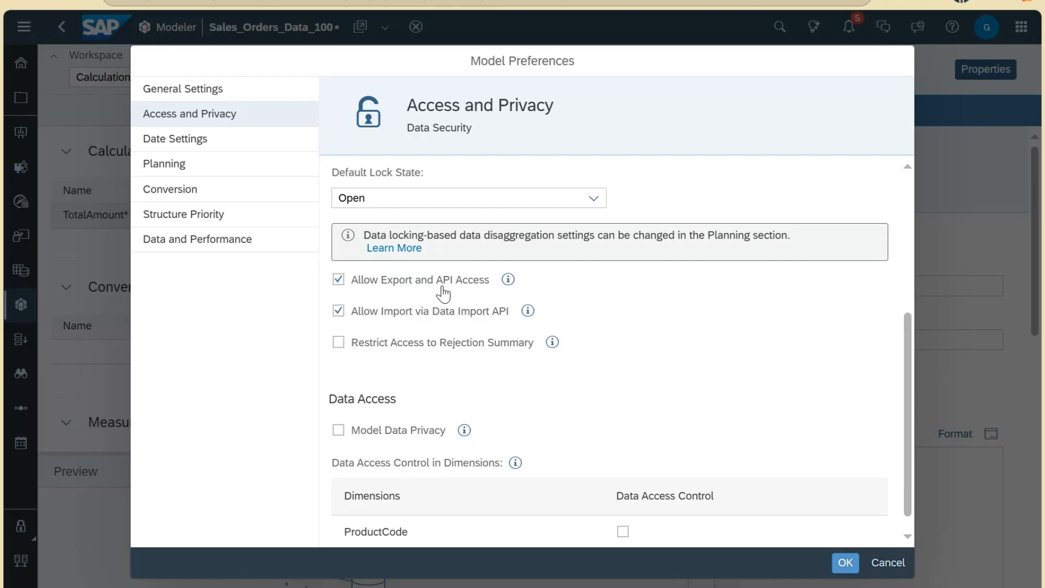
pyautogui.moveTo(508, 286)
pyautogui.moveTo(526, 315)
pyautogui.click(504, 343)
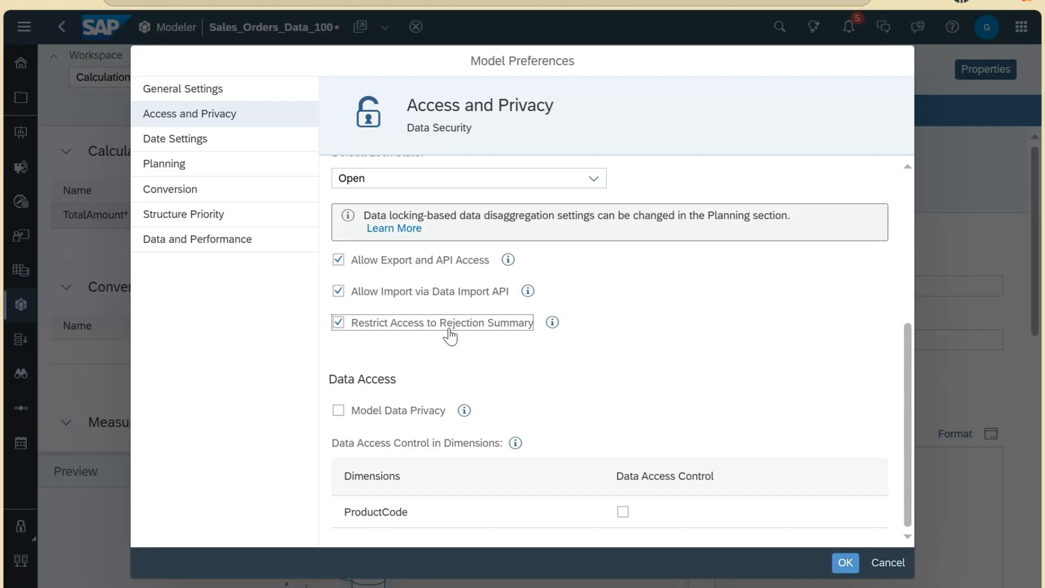
pyautogui.click(551, 323)
pyautogui.moveTo(551, 324)
pyautogui.moveTo(331, 377); pyautogui.dragTo(408, 385)
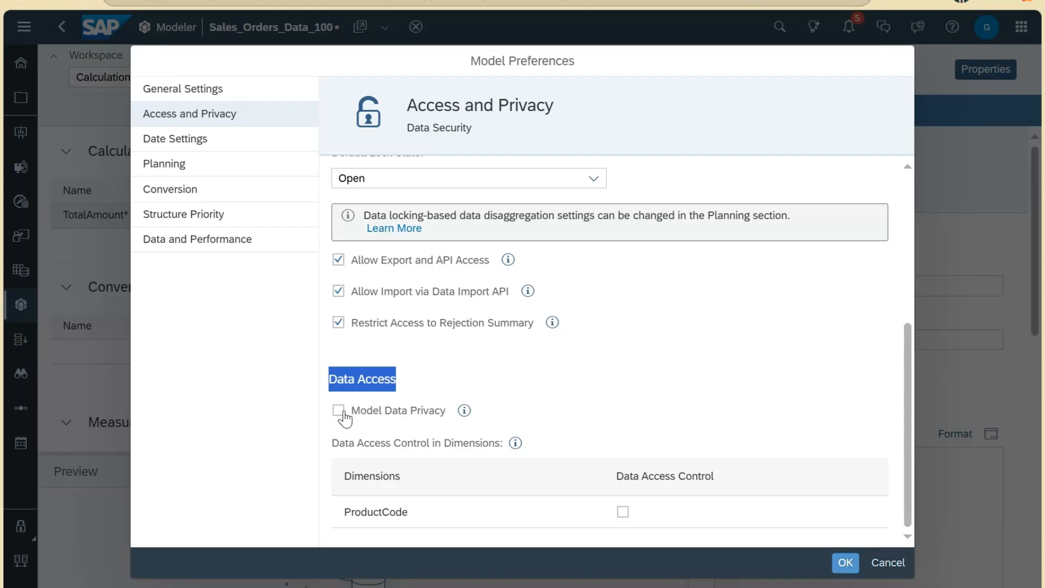
# Step: Read the Model Data Privacy explanation and tick its checkbox under Data Access
pyautogui.click(464, 411)
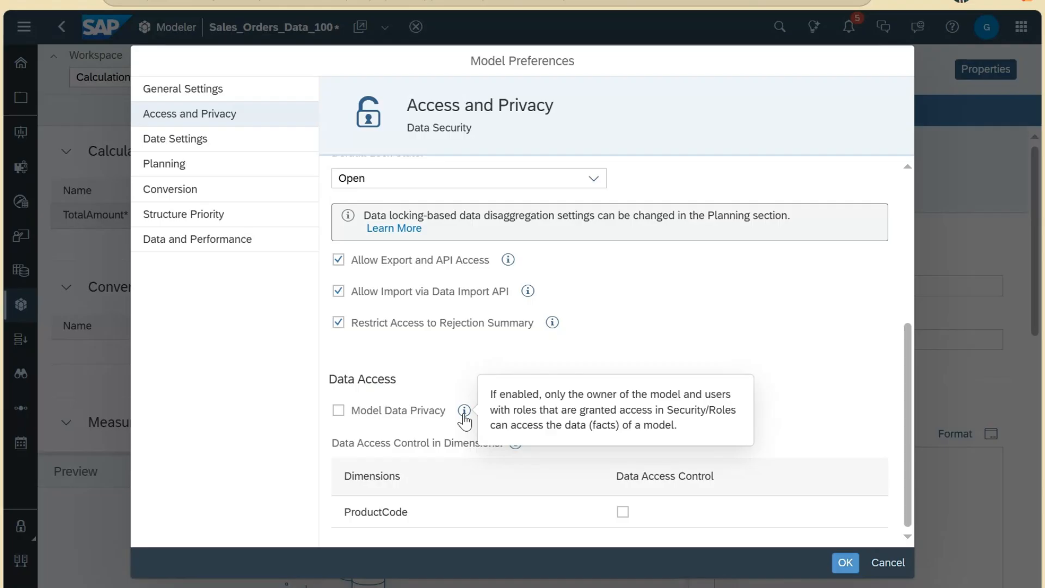
pyautogui.click(339, 412)
pyautogui.scroll(2, 337, 422)
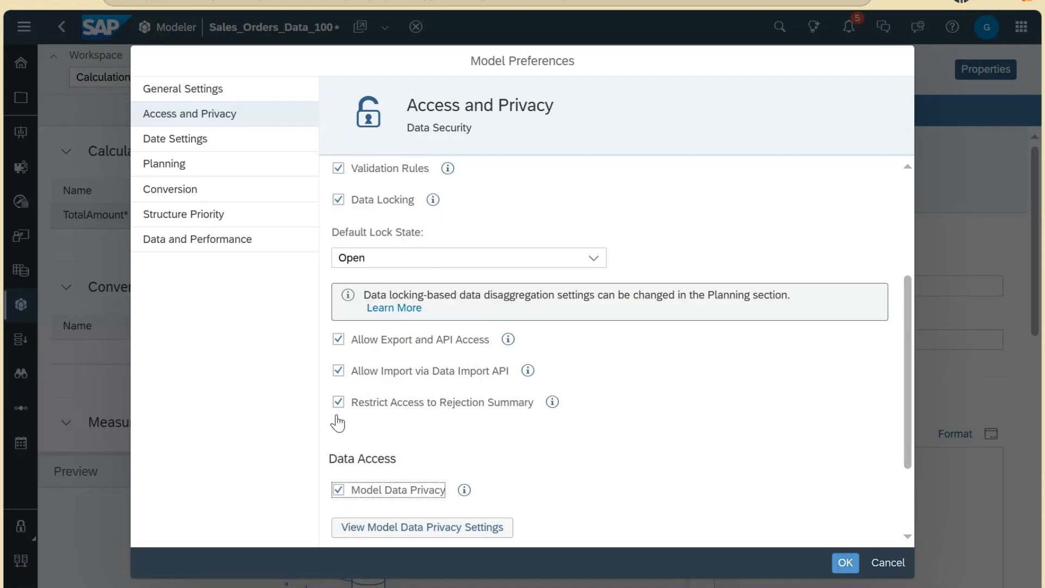
pyautogui.scroll(-2, 434, 418)
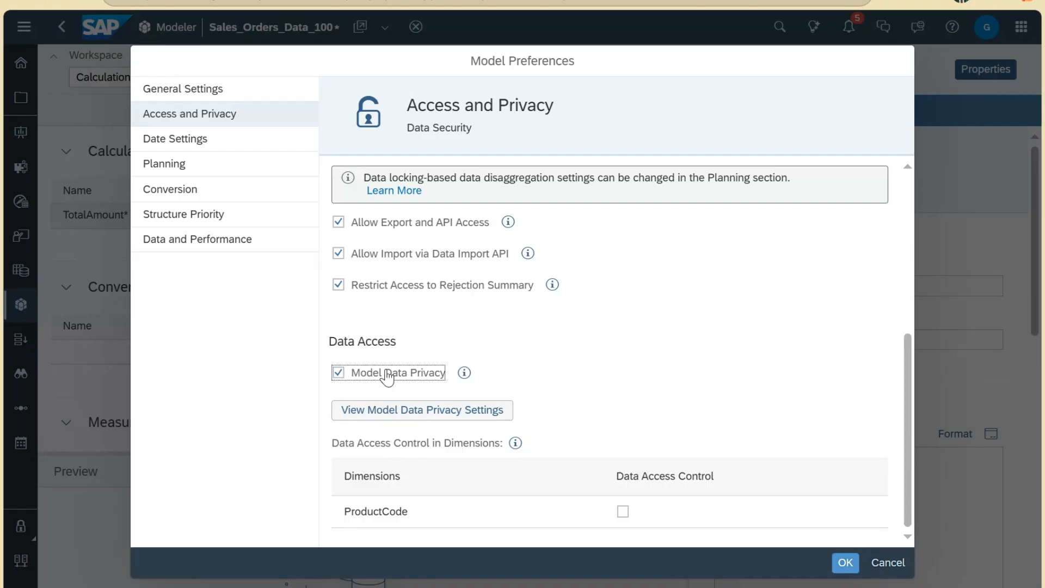
pyautogui.moveTo(464, 372)
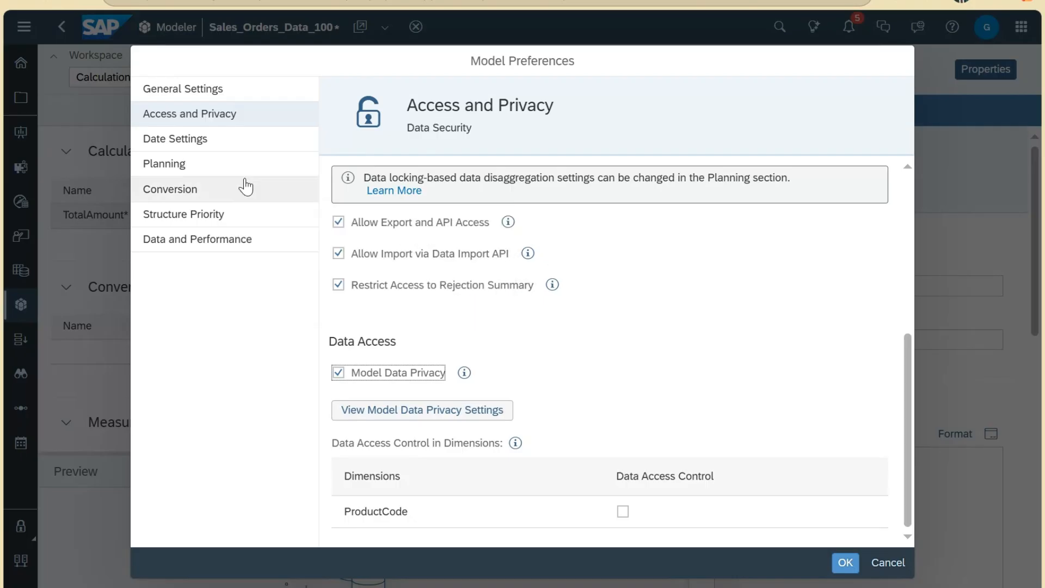
# Step: Review Date Settings, where the week-based pattern is disabled, then cancel Model Preferences
pyautogui.click(247, 150)
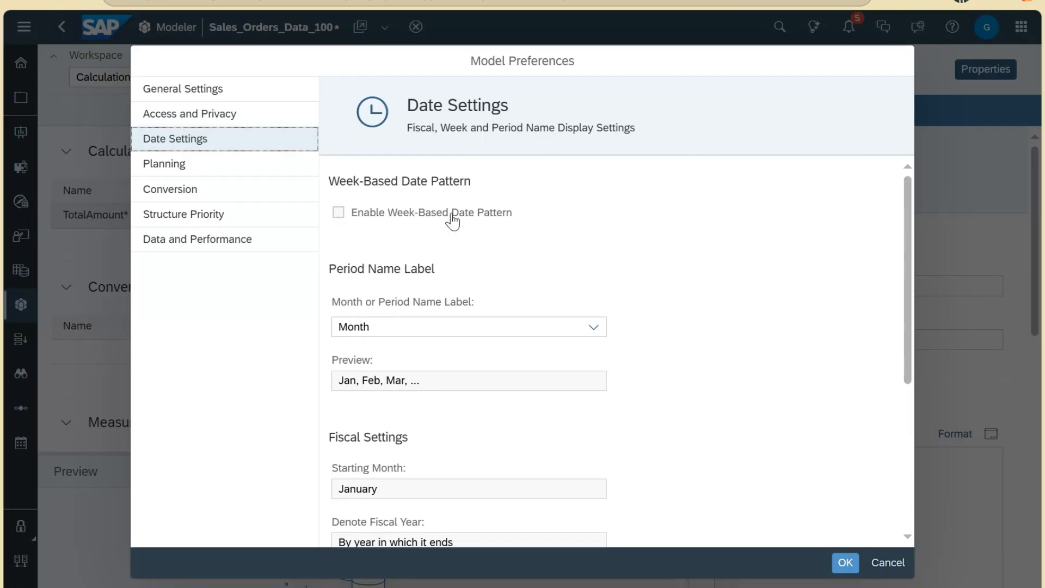
pyautogui.moveTo(451, 215)
pyautogui.moveTo(399, 227)
pyautogui.click(888, 563)
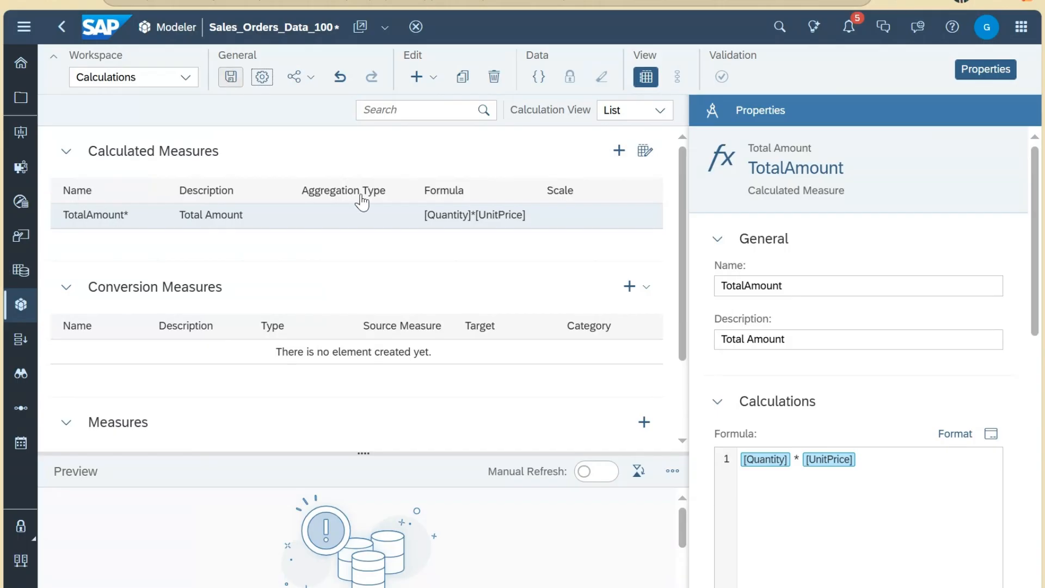
# Step: Save the model as Sales_Orders by removing 'Data_100' from its name
pyautogui.hotkey('ctrl', 's')
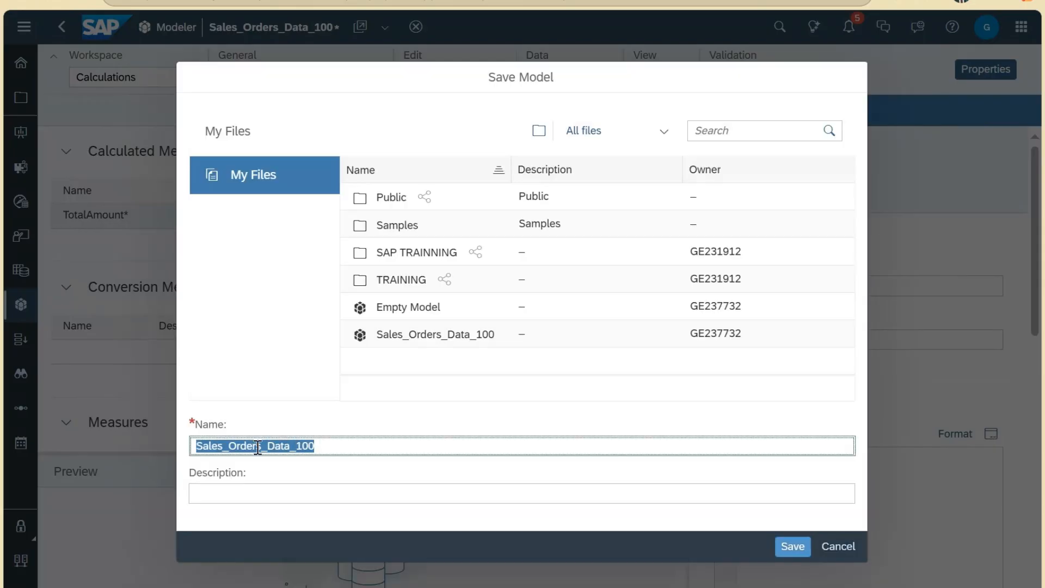
pyautogui.click(266, 446)
pyautogui.moveTo(266, 445); pyautogui.dragTo(356, 443)
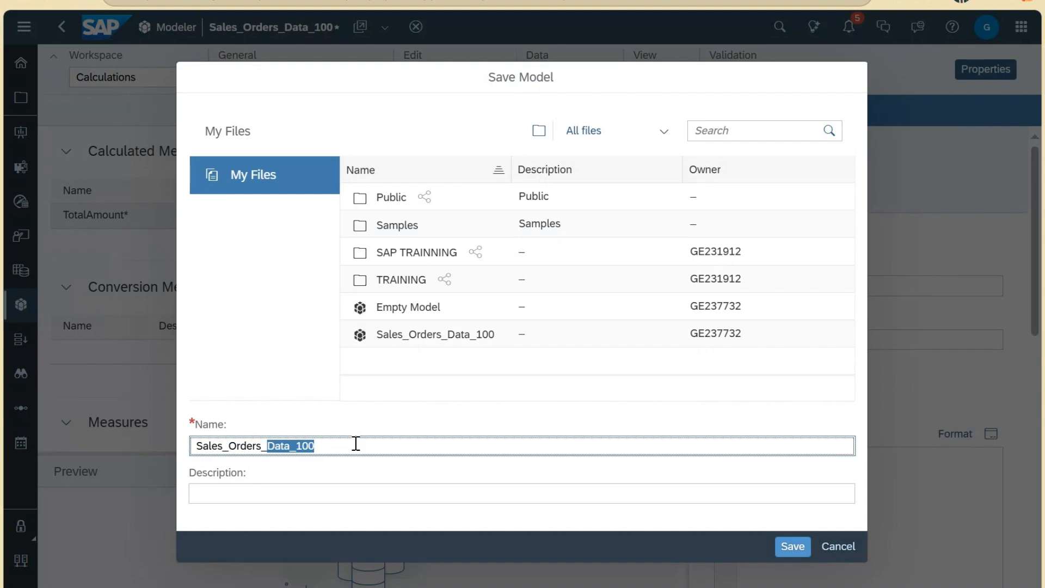
pyautogui.press('BackSpace')
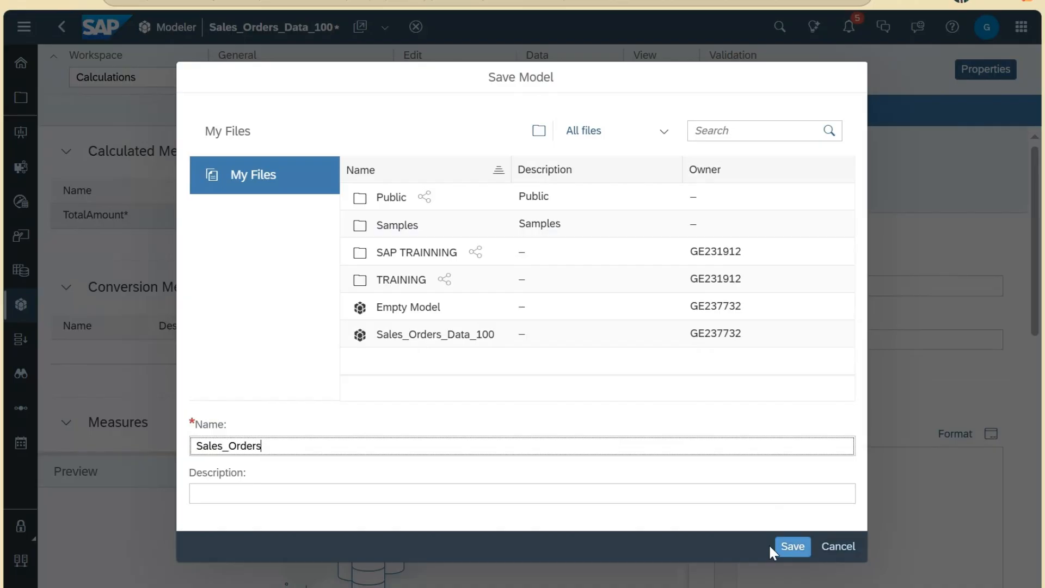
pyautogui.click(776, 546)
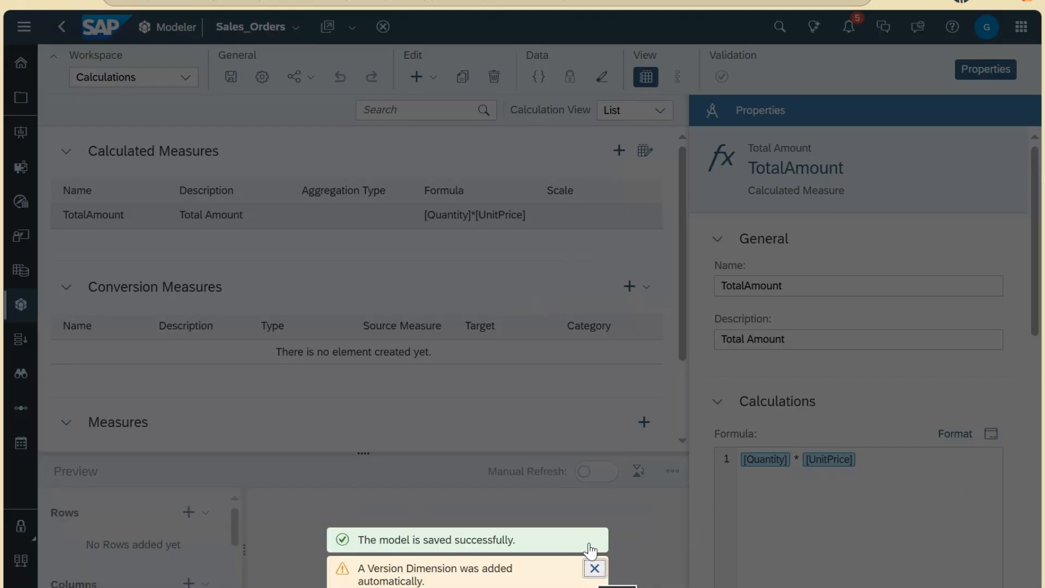
# Step: Delete all 100 Sales_Orders facts filtered by every Status member, then reopen Model Preferences
pyautogui.click(595, 567)
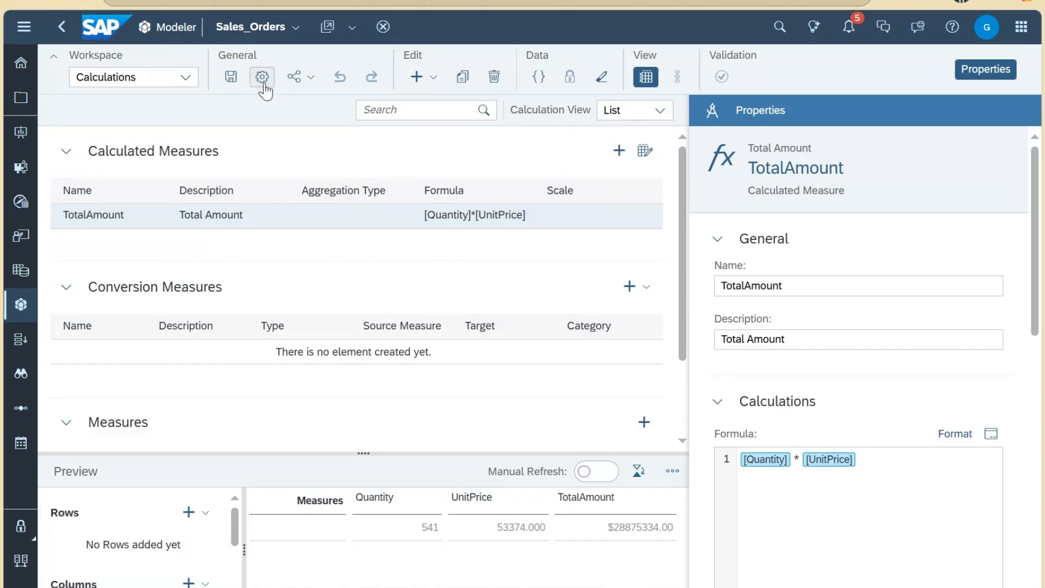
pyautogui.click(602, 78)
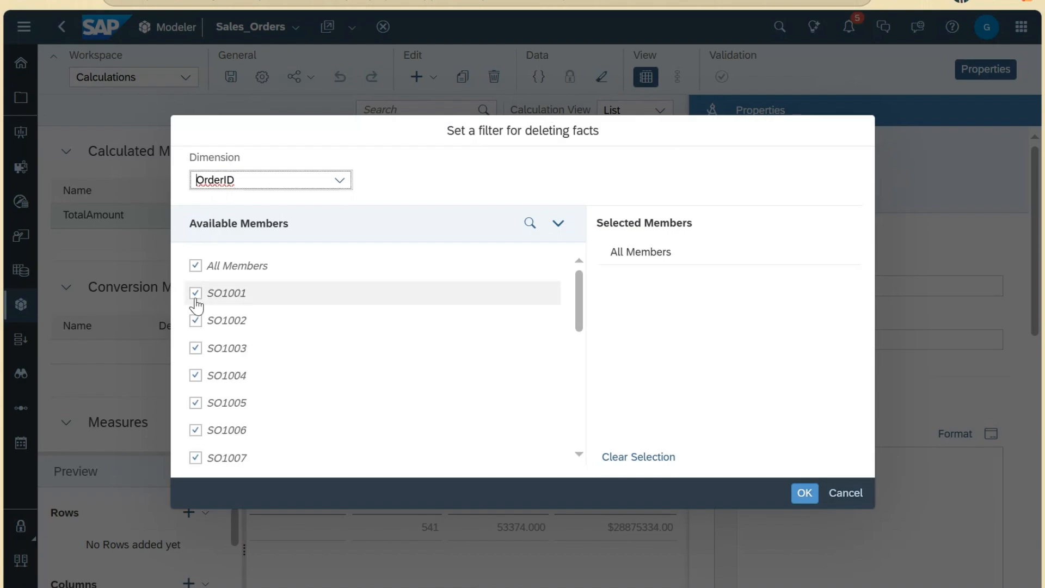
pyautogui.click(335, 187)
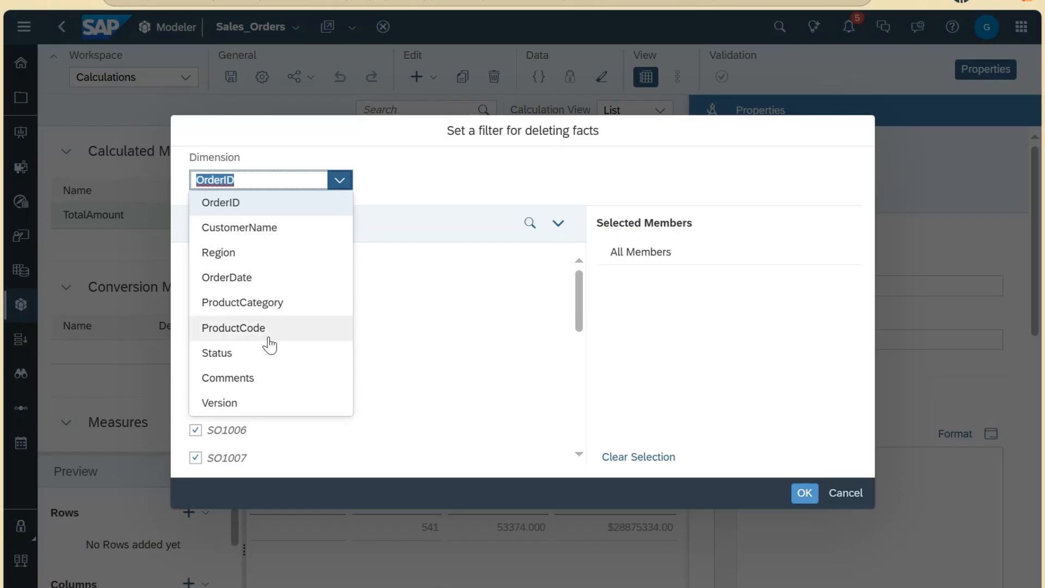
pyautogui.write('Status')
pyautogui.click(281, 355)
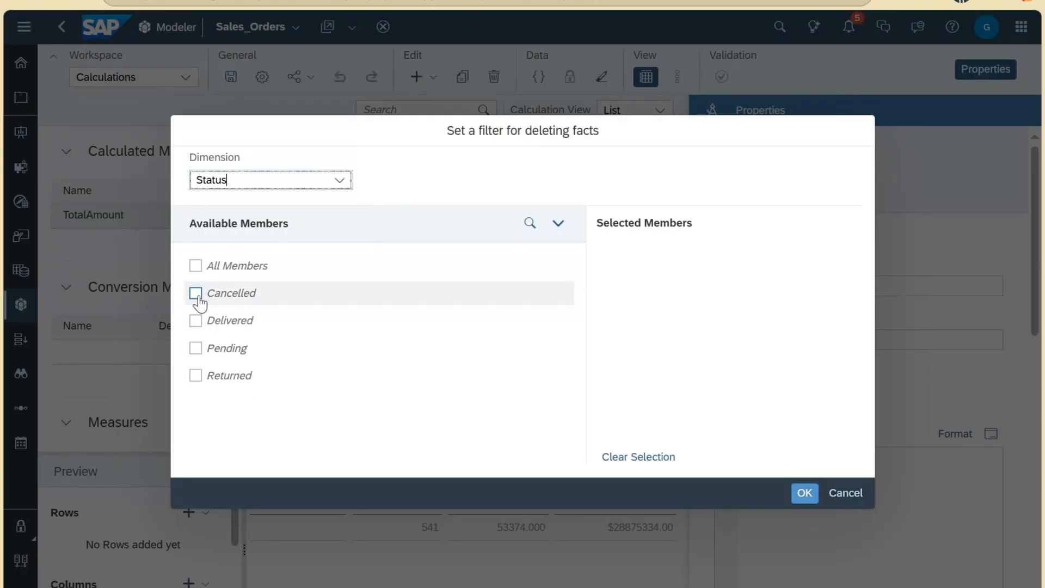
pyautogui.click(206, 296)
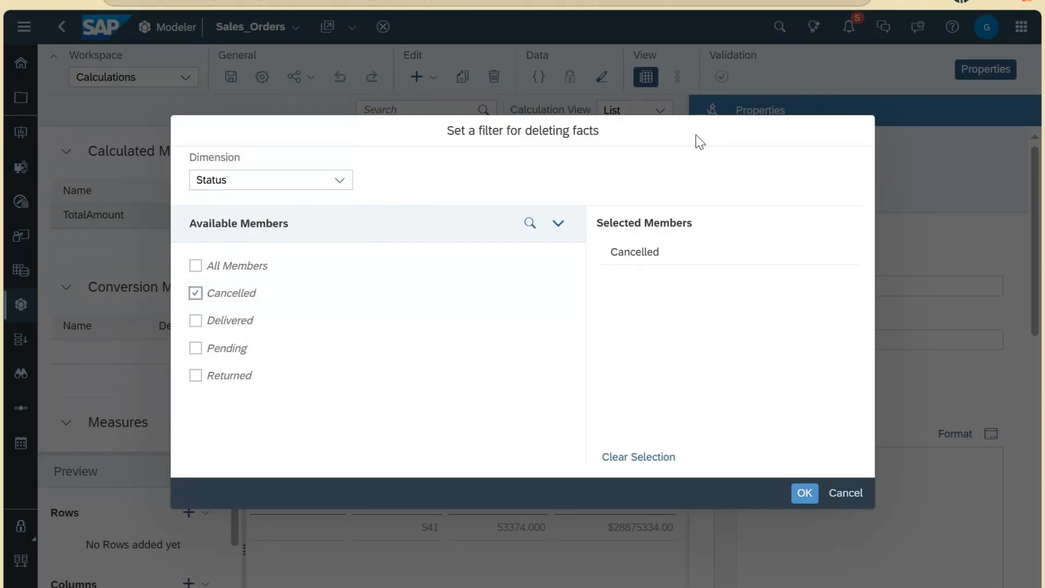
pyautogui.click(210, 266)
pyautogui.click(805, 493)
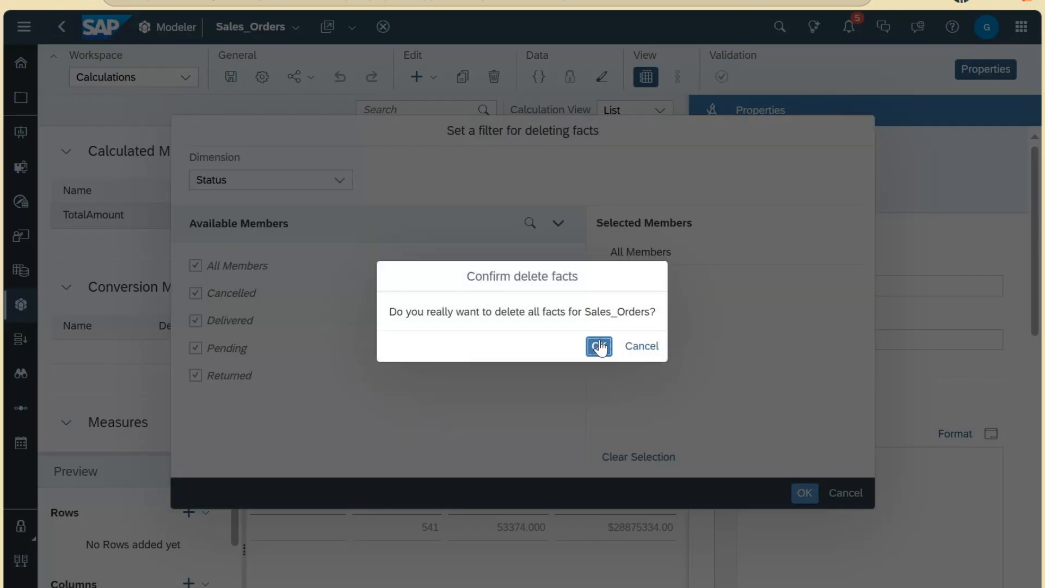
pyautogui.click(599, 347)
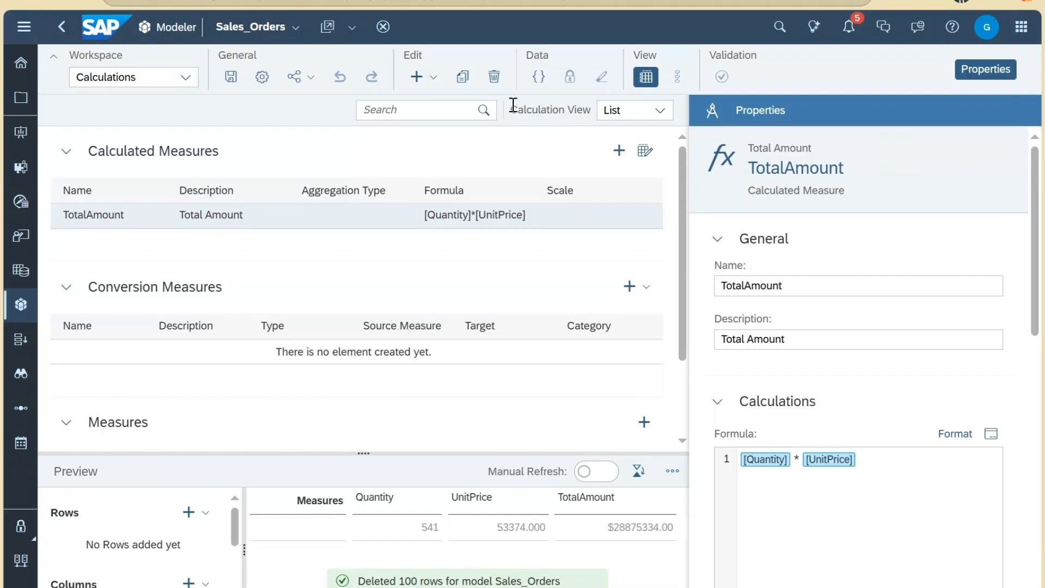
pyautogui.click(262, 77)
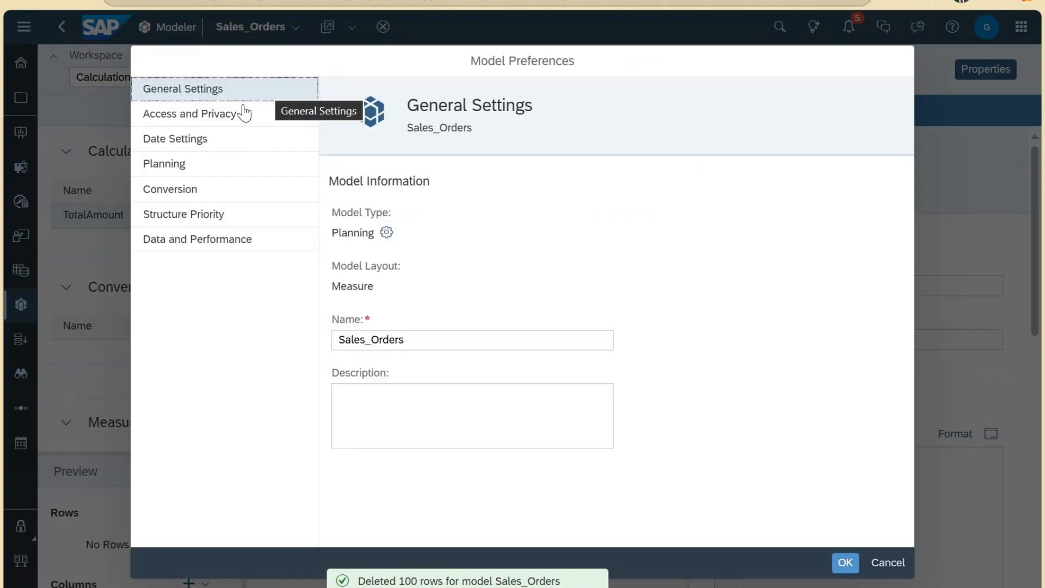
# Step: Open the model's Date Settings and enable the week-based date pattern, keeping 4-4-5
pyautogui.click(209, 143)
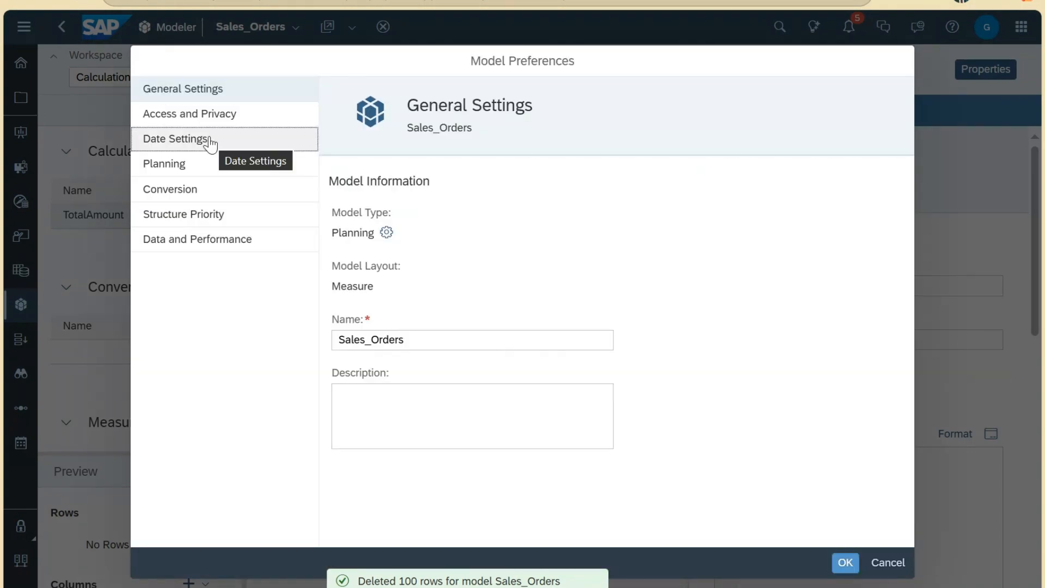
pyautogui.click(338, 216)
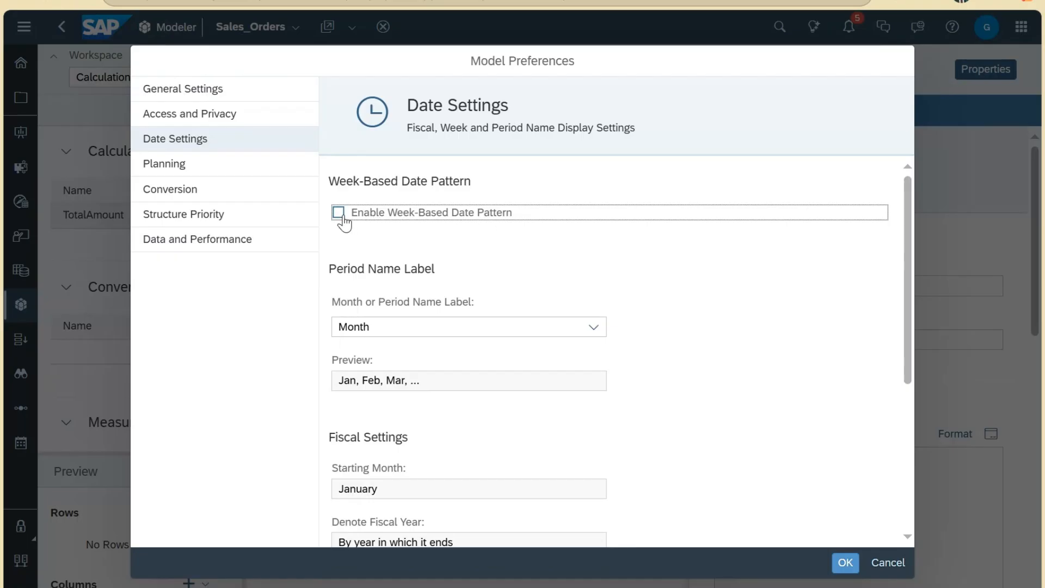
pyautogui.click(339, 213)
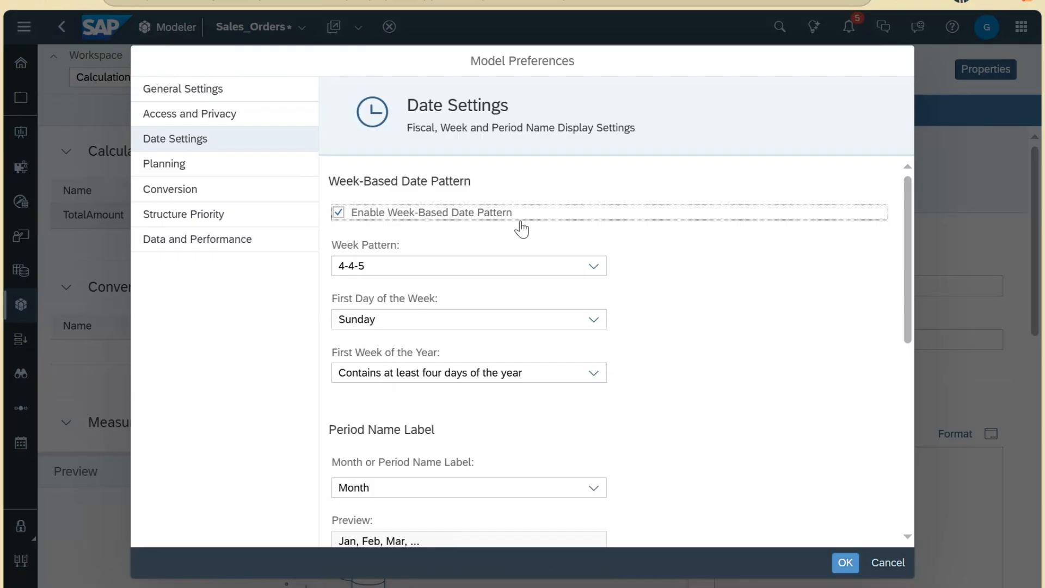
pyautogui.click(593, 266)
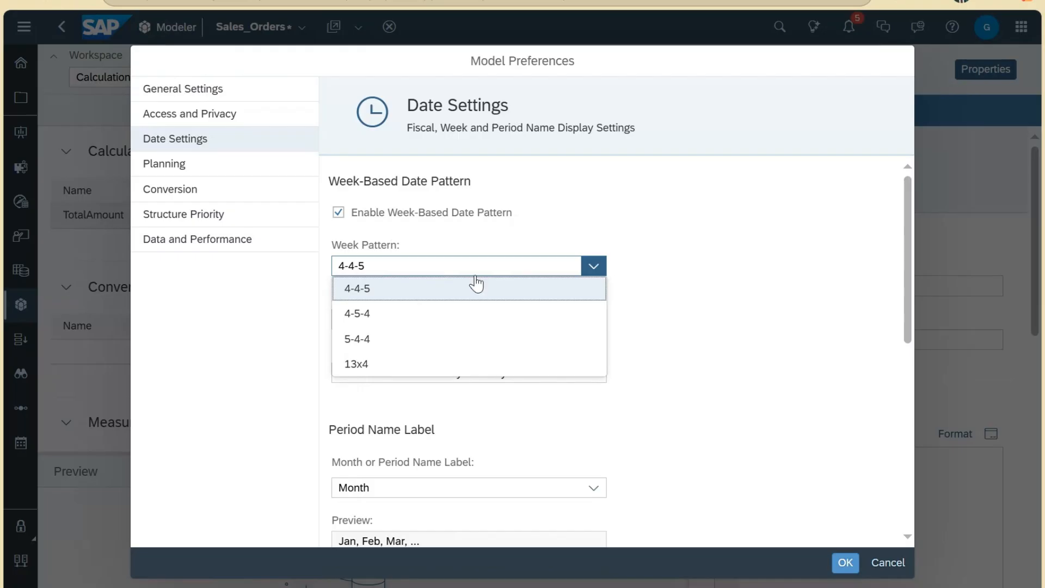
pyautogui.click(677, 297)
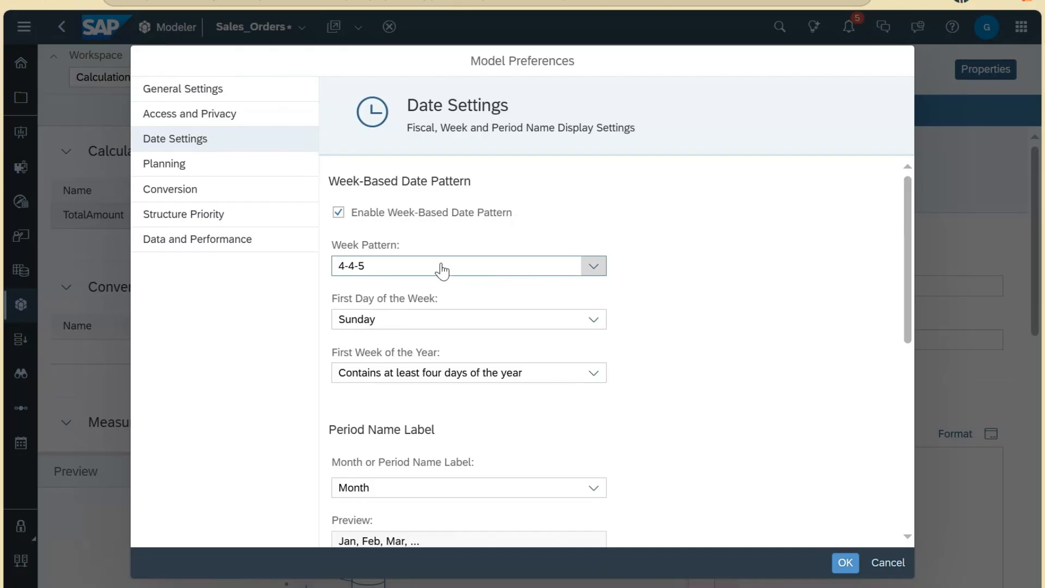
# Step: Check the First Day of the Week choices and keep Sunday
pyautogui.click(593, 320)
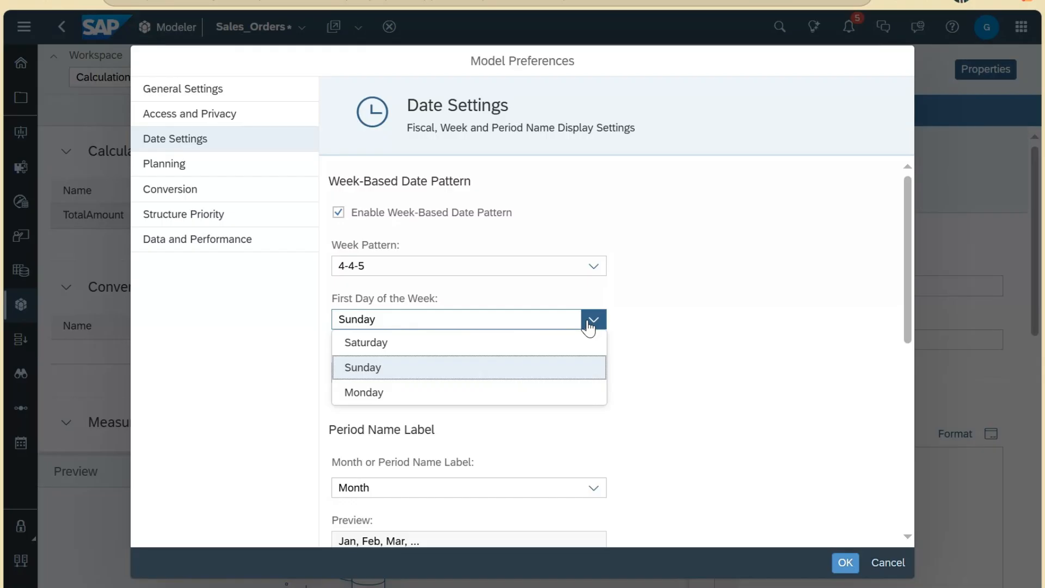
pyautogui.click(336, 305)
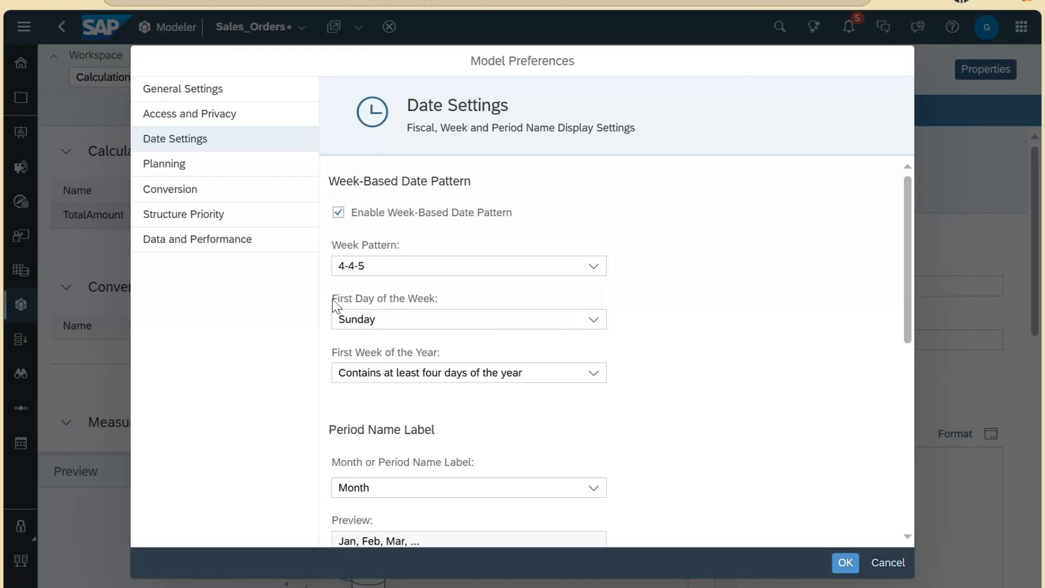
pyautogui.moveTo(332, 298); pyautogui.dragTo(441, 305)
pyautogui.click(555, 321)
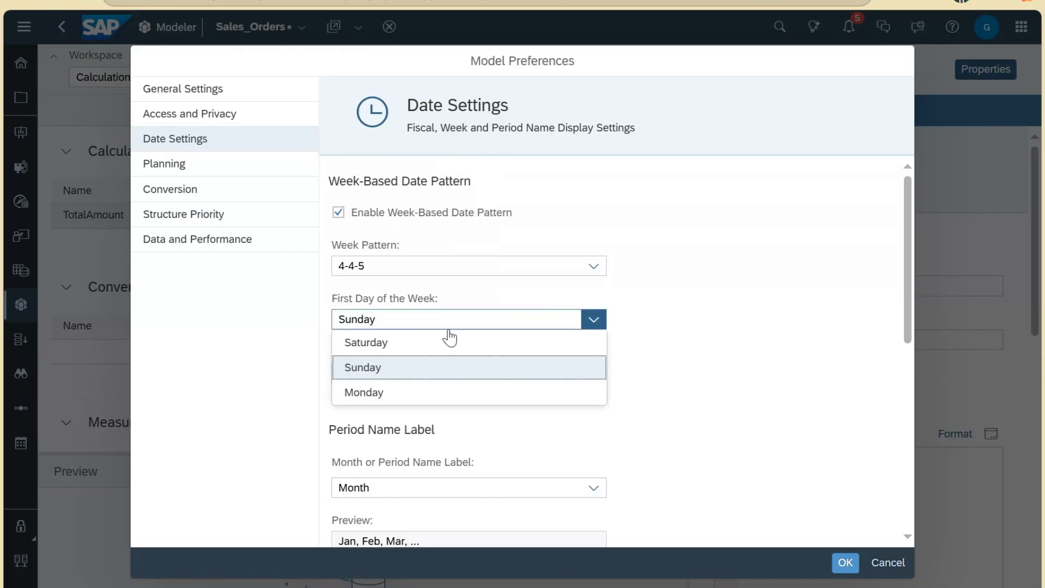
pyautogui.click(445, 299)
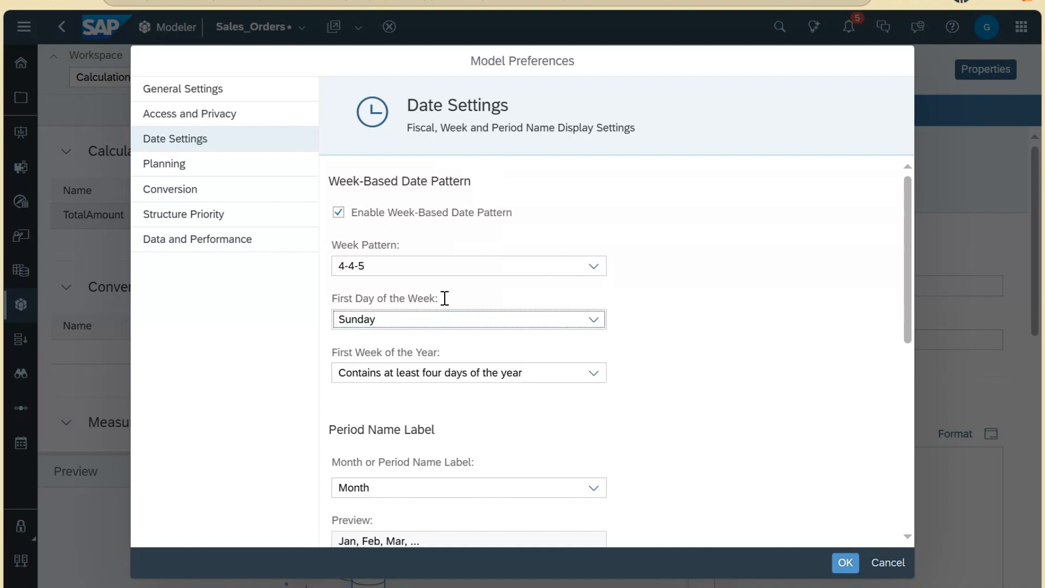
# Step: Show the options for which week counts as the first week of the year
pyautogui.click(335, 353)
pyautogui.moveTo(335, 353); pyautogui.dragTo(466, 350)
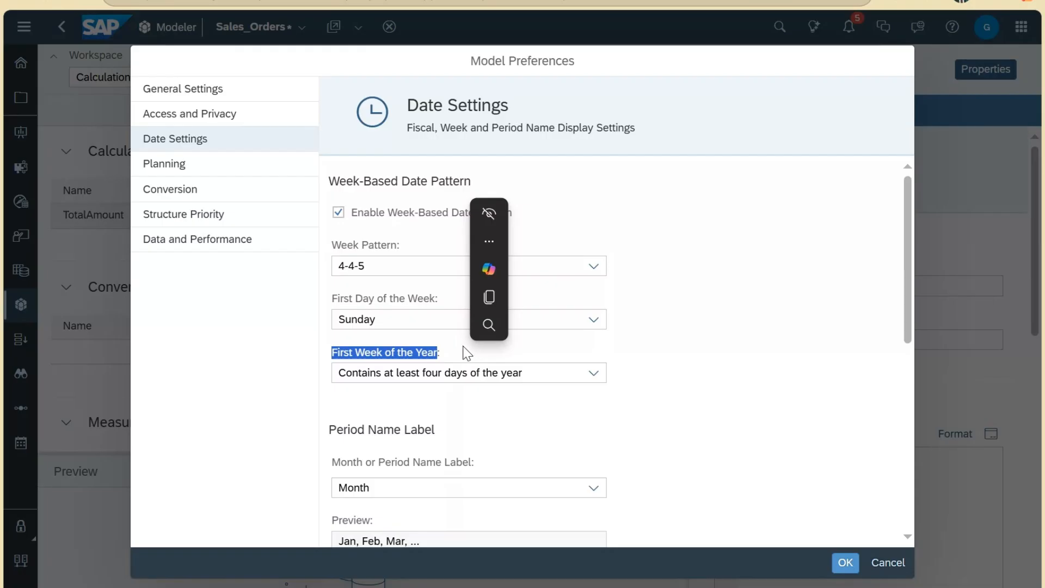
pyautogui.click(452, 346)
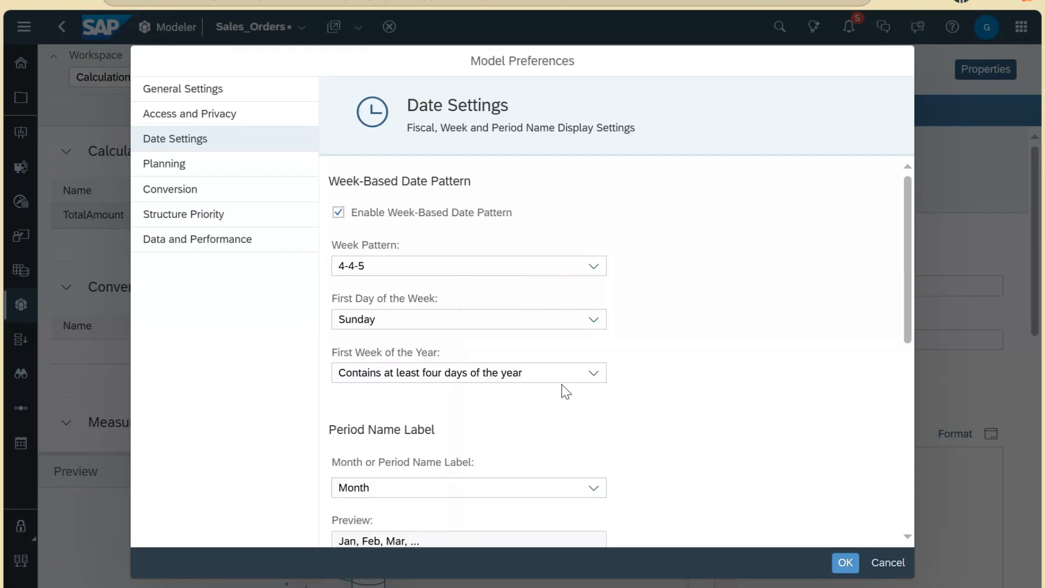
pyautogui.click(592, 373)
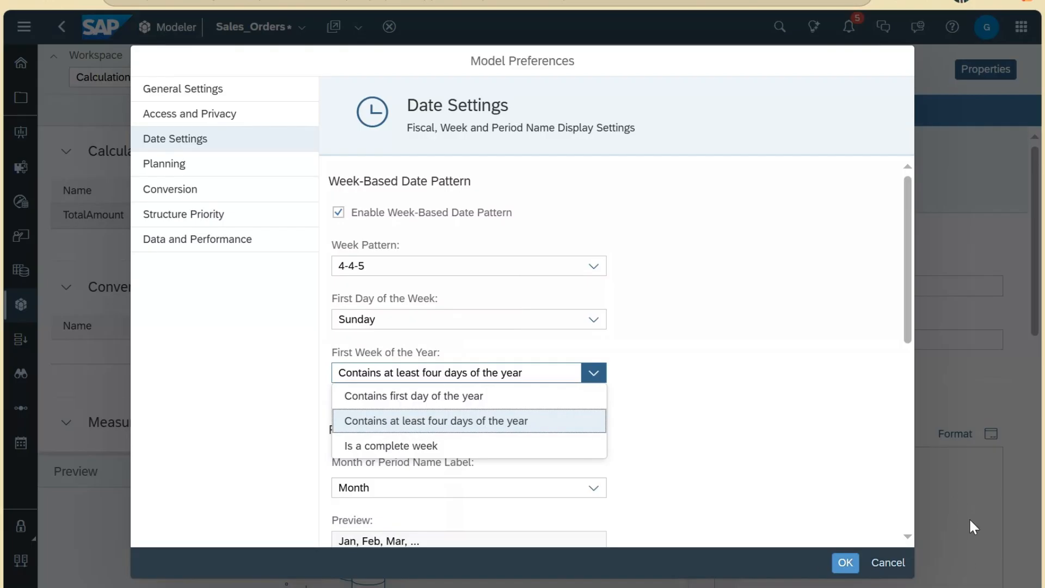
# Step: Check January 2025 in the system calendar and make weeks start on Monday
pyautogui.click(967, 587)
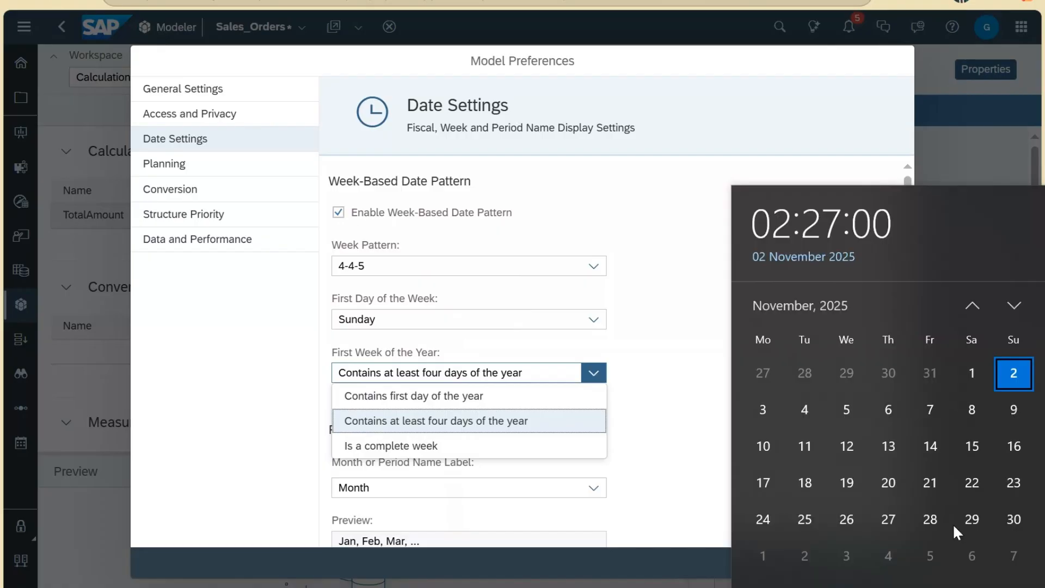
pyautogui.click(974, 305)
pyautogui.click(973, 305)
pyautogui.click(974, 305)
pyautogui.click(973, 305)
pyautogui.click(974, 305)
pyautogui.click(974, 305)
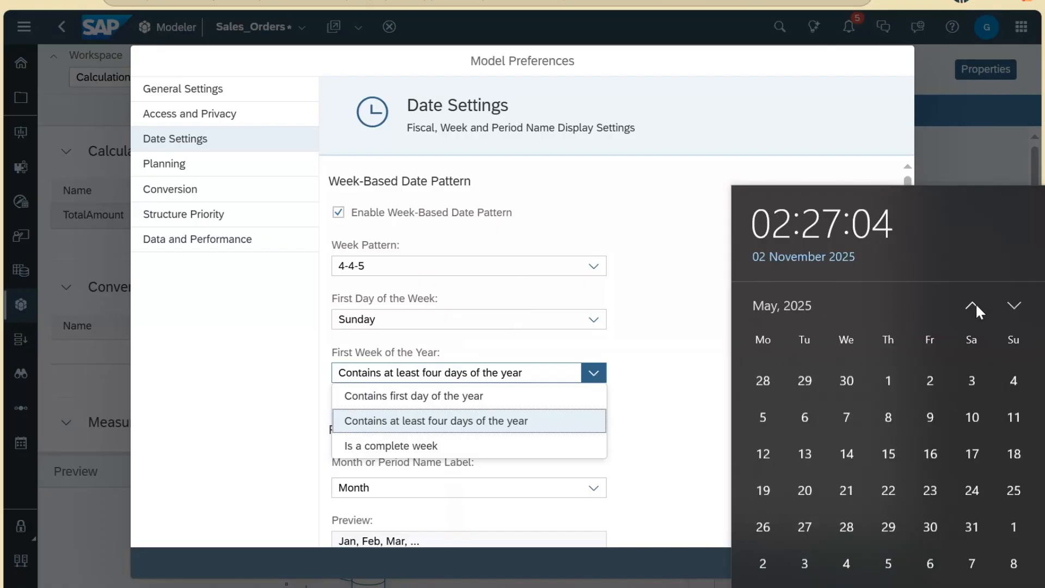
pyautogui.click(975, 306)
pyautogui.click(974, 306)
pyautogui.click(975, 306)
pyautogui.click(974, 306)
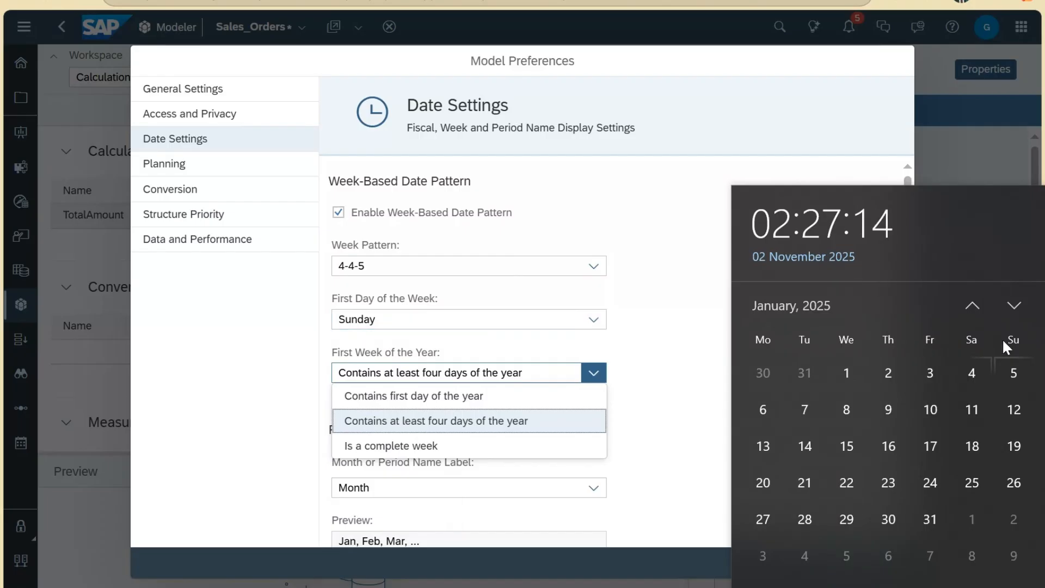
pyautogui.click(556, 326)
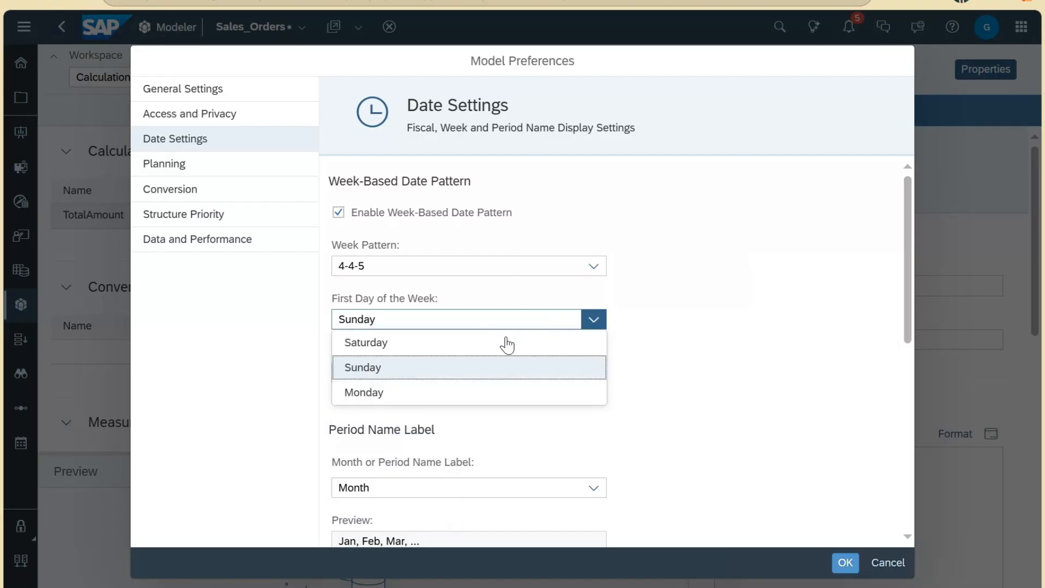
pyautogui.click(465, 395)
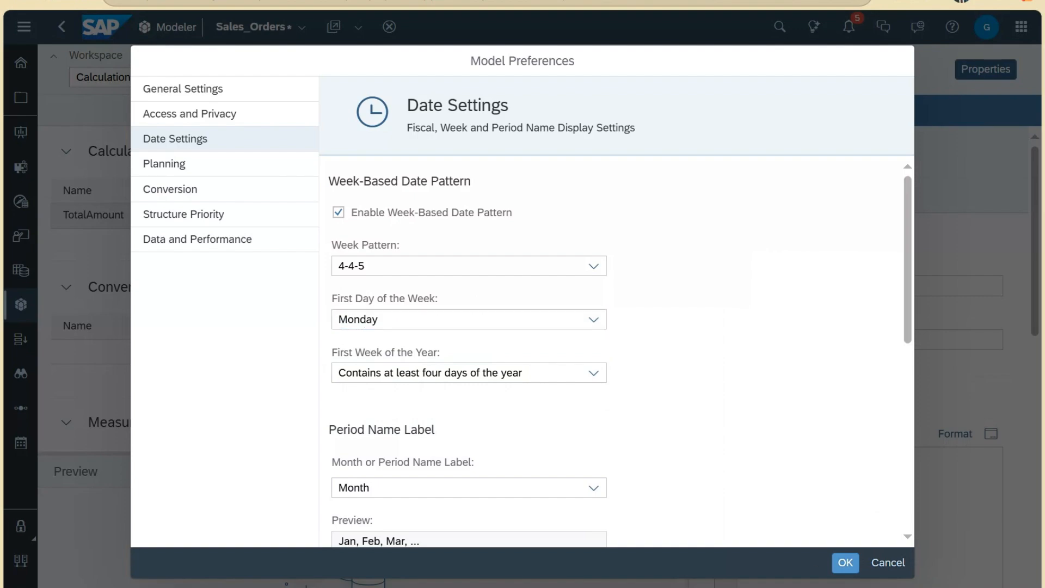
# Step: Review early-2025 dates in the calendar and set First Week of the Year to 'Is a complete week'
pyautogui.click(981, 587)
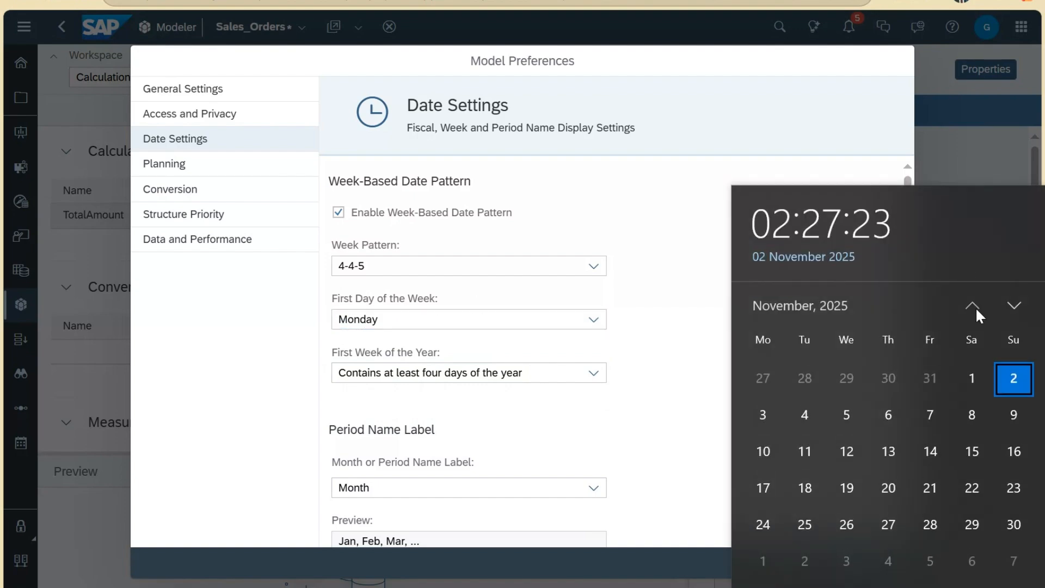
pyautogui.click(977, 309)
pyautogui.click(977, 309)
pyautogui.click(977, 308)
pyautogui.click(973, 306)
pyautogui.click(973, 306)
pyautogui.click(974, 306)
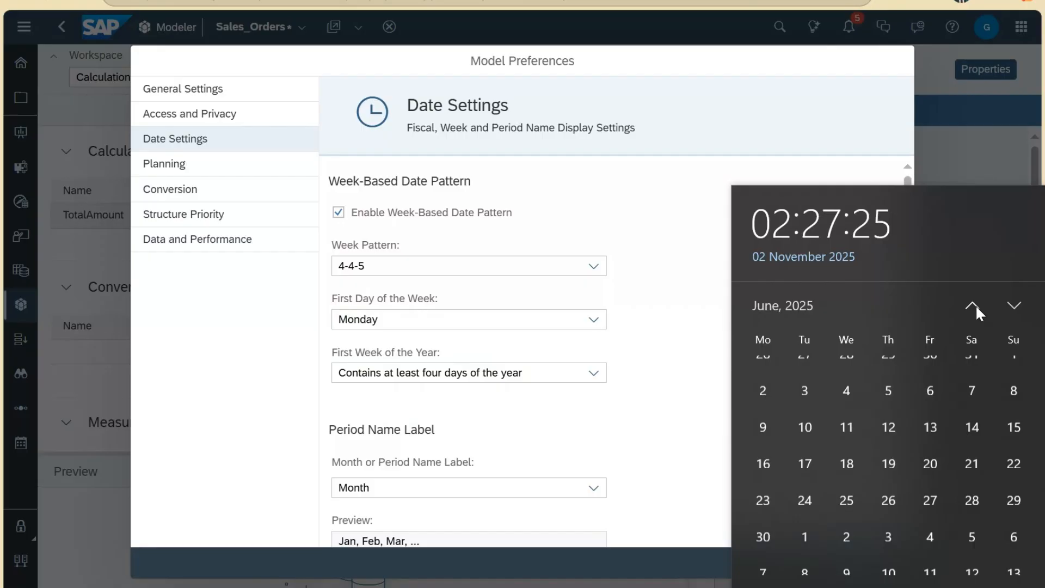
pyautogui.click(975, 304)
pyautogui.click(975, 304)
pyautogui.click(974, 302)
pyautogui.click(974, 300)
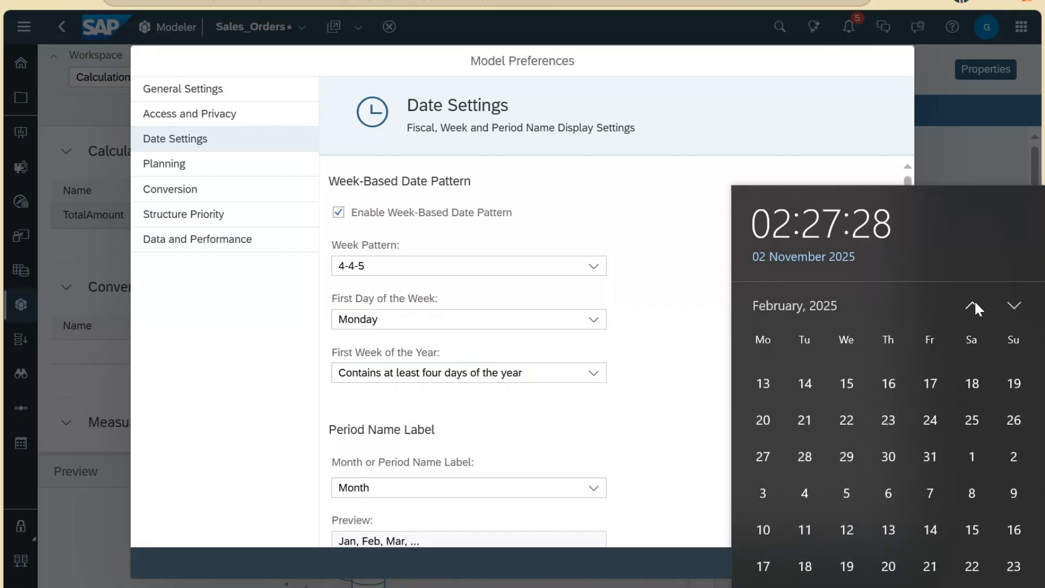
pyautogui.click(975, 301)
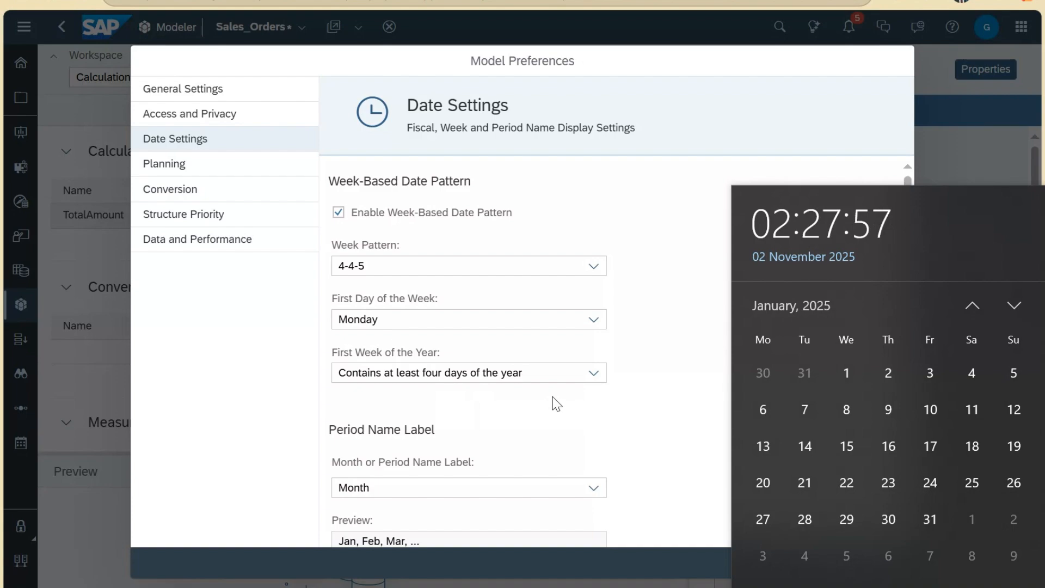
pyautogui.click(539, 375)
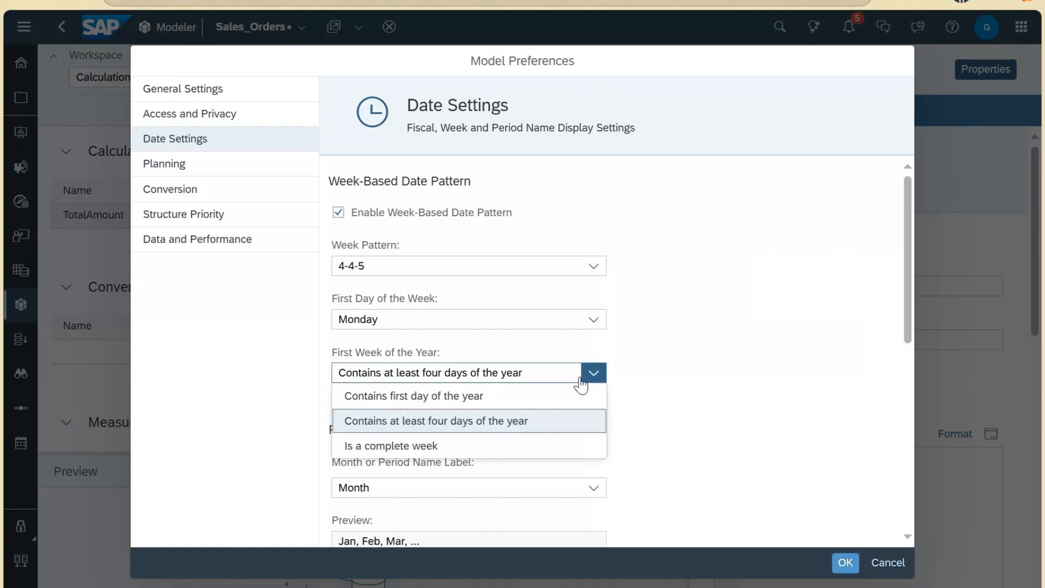
pyautogui.click(387, 448)
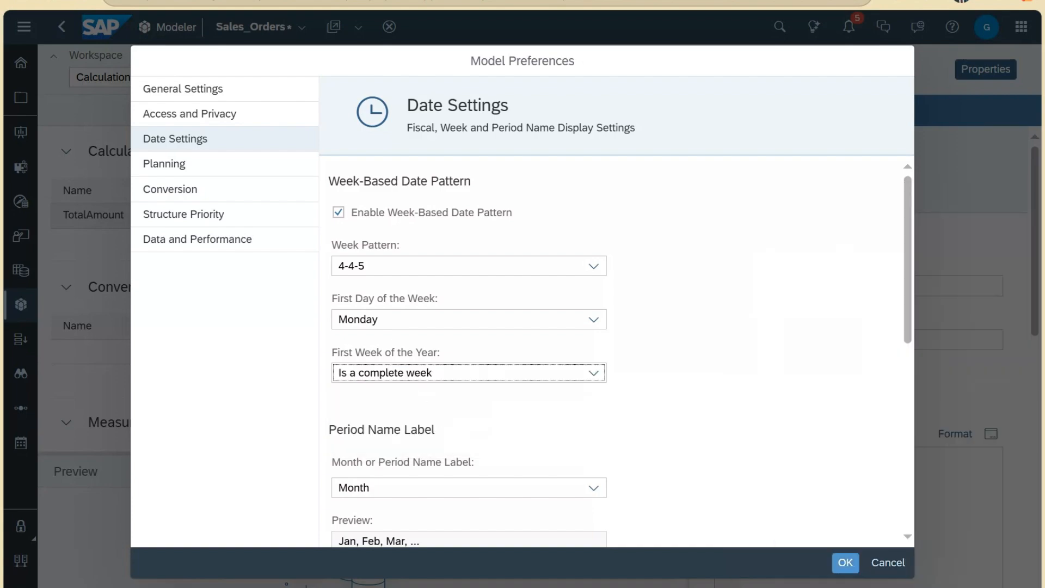
pyautogui.click(999, 587)
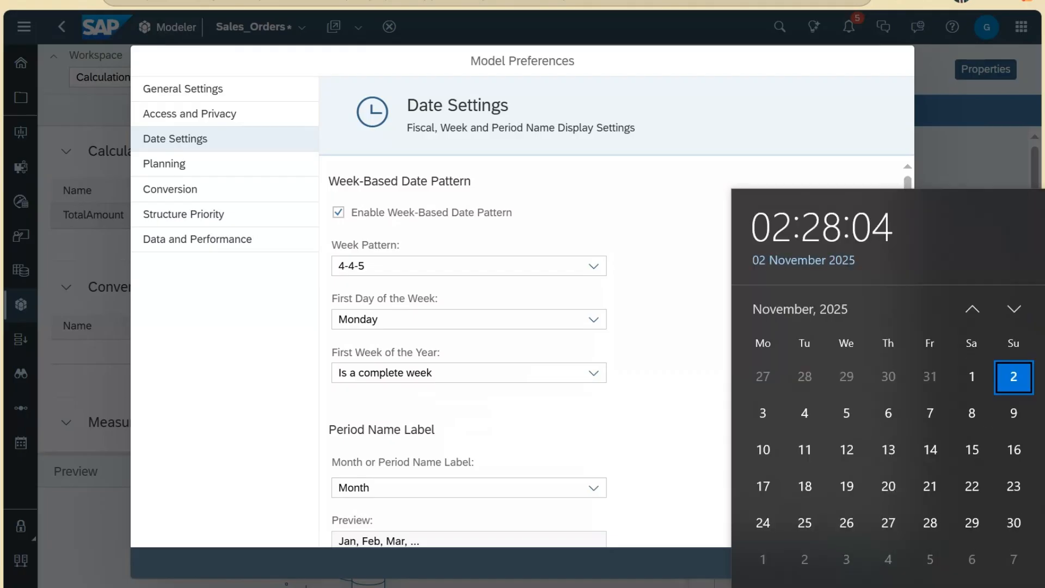
pyautogui.click(973, 305)
pyautogui.click(973, 305)
pyautogui.click(973, 305)
pyautogui.click(973, 305)
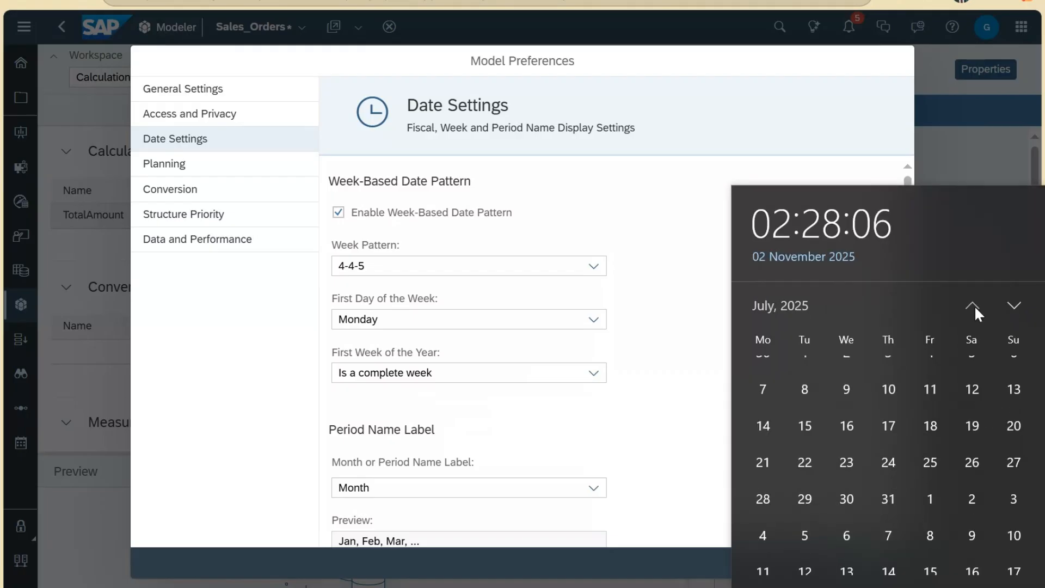
pyautogui.click(974, 305)
pyautogui.click(973, 305)
pyautogui.click(973, 305)
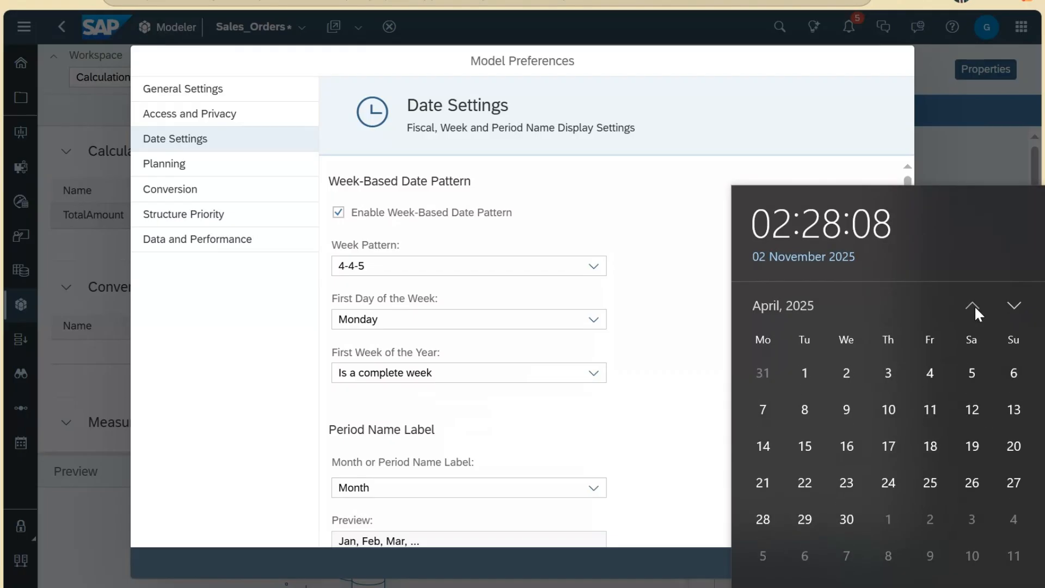
pyautogui.click(973, 306)
pyautogui.click(973, 305)
pyautogui.click(973, 305)
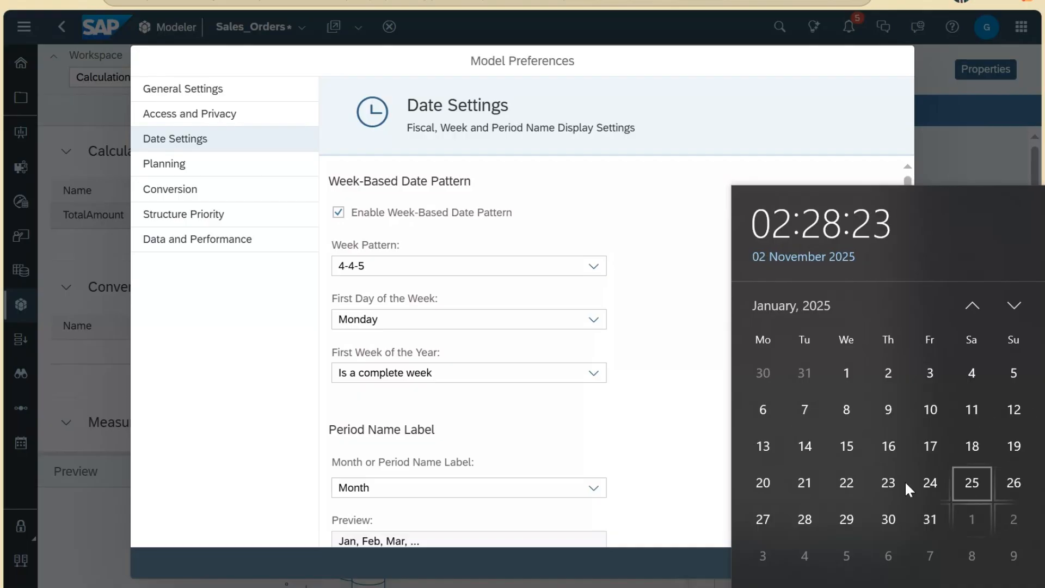
pyautogui.click(552, 378)
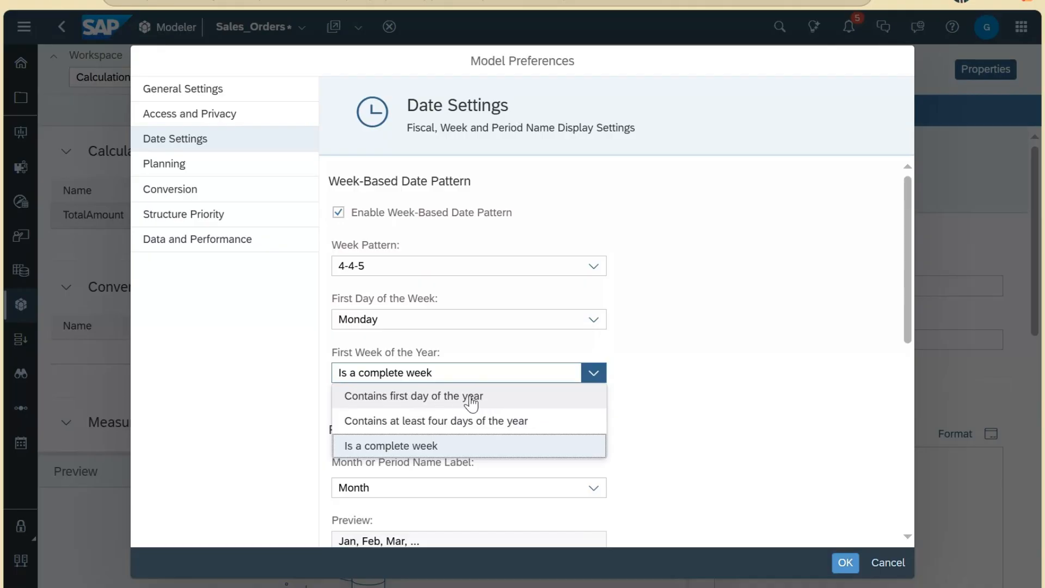
pyautogui.click(677, 401)
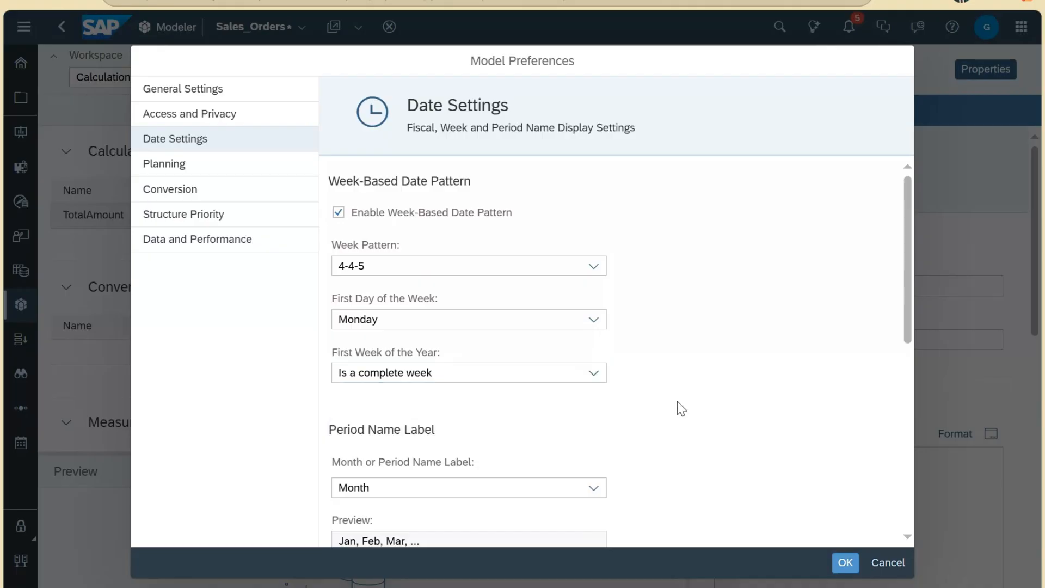
pyautogui.click(595, 266)
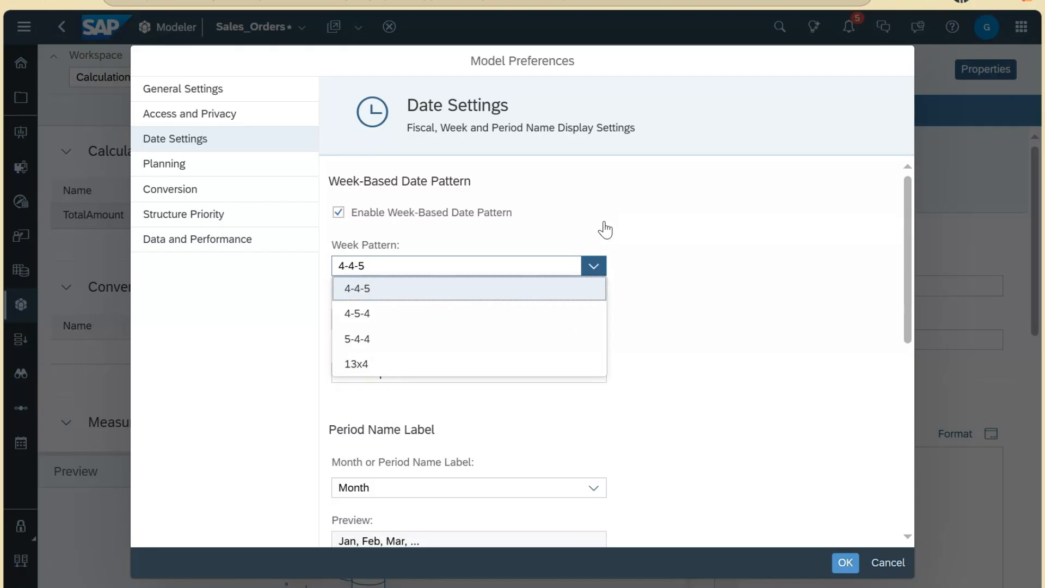
pyautogui.click(572, 239)
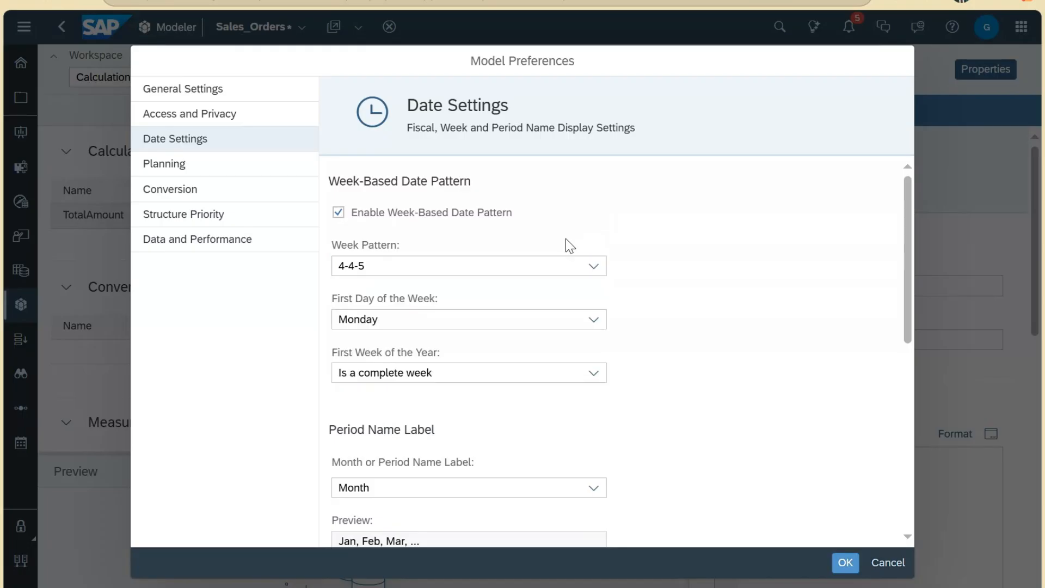
pyautogui.scroll(-2, 569, 243)
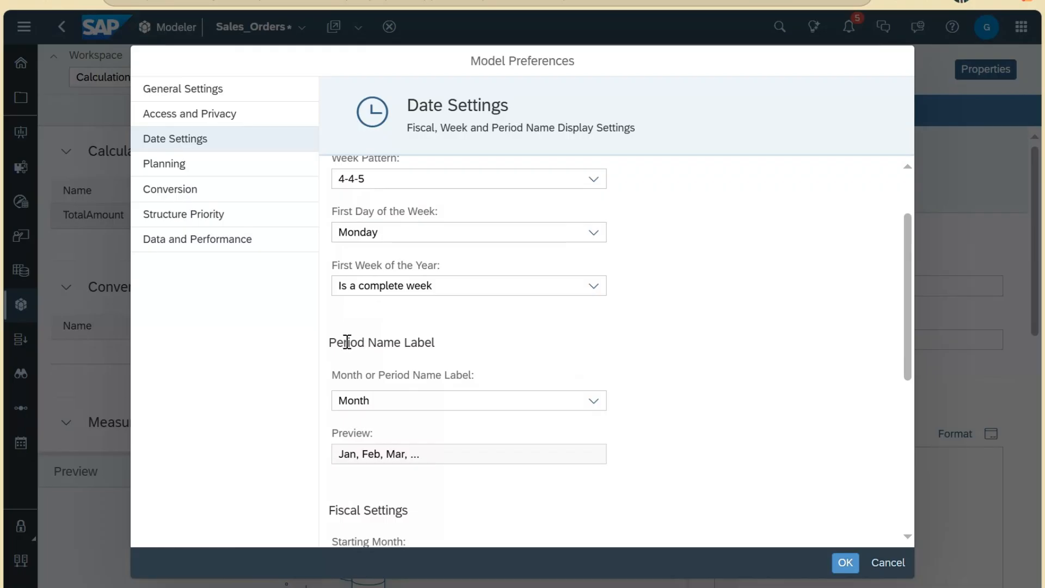
pyautogui.scroll(2, 460, 336)
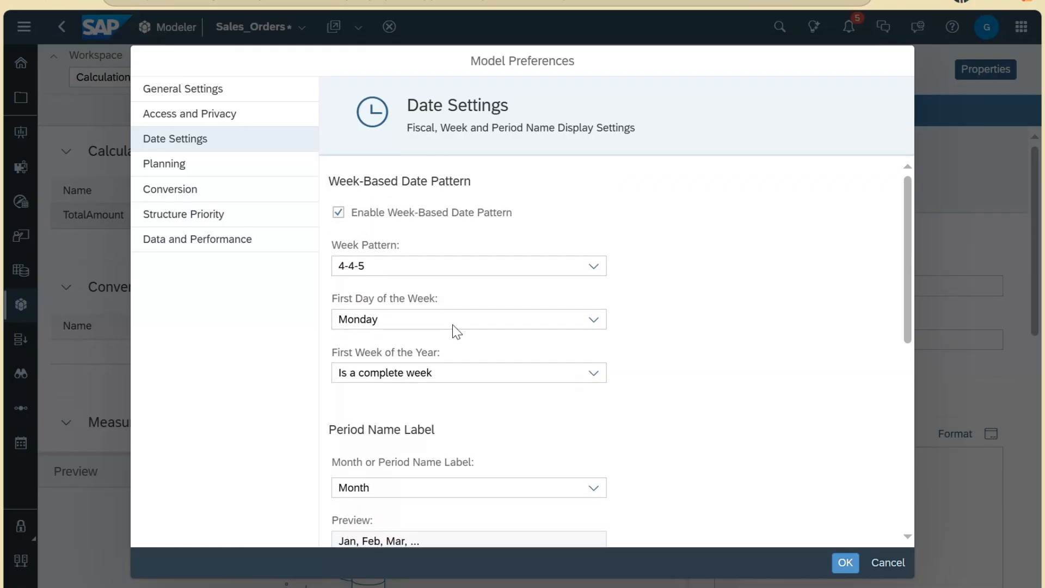
pyautogui.scroll(-2, 403, 370)
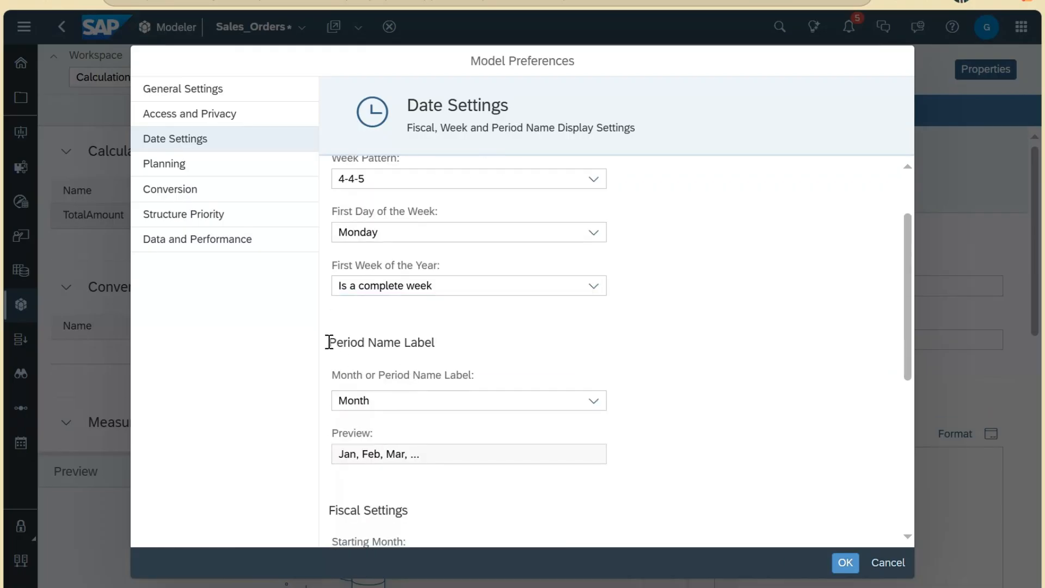
pyautogui.moveTo(329, 342); pyautogui.dragTo(445, 349)
# Step: Try the period name label options, picking Period Number with Prefix and typing prefix M
pyautogui.click(392, 346)
pyautogui.scroll(-2, 403, 353)
pyautogui.click(455, 324)
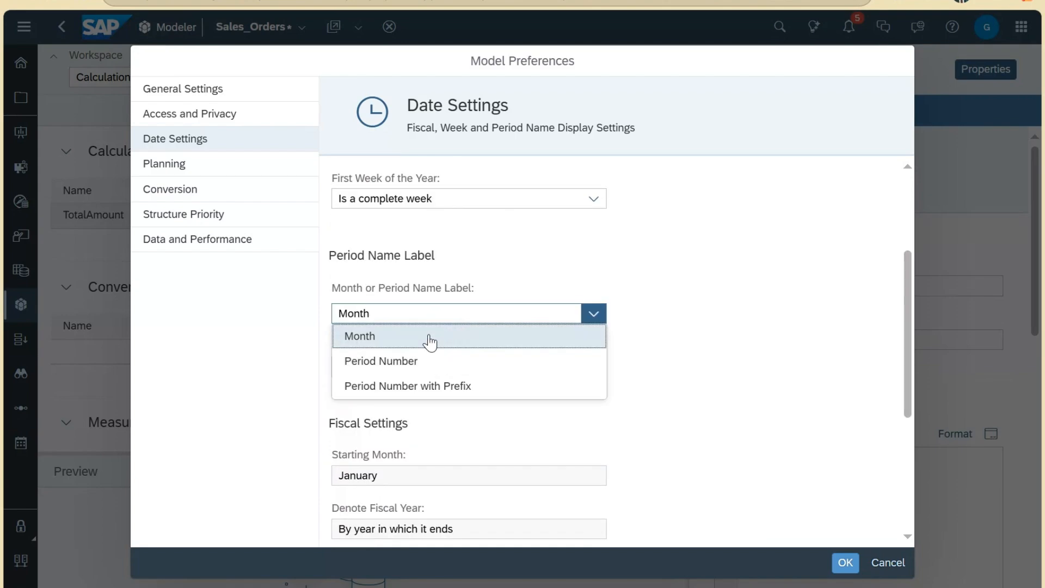
pyautogui.click(426, 340)
pyautogui.click(449, 321)
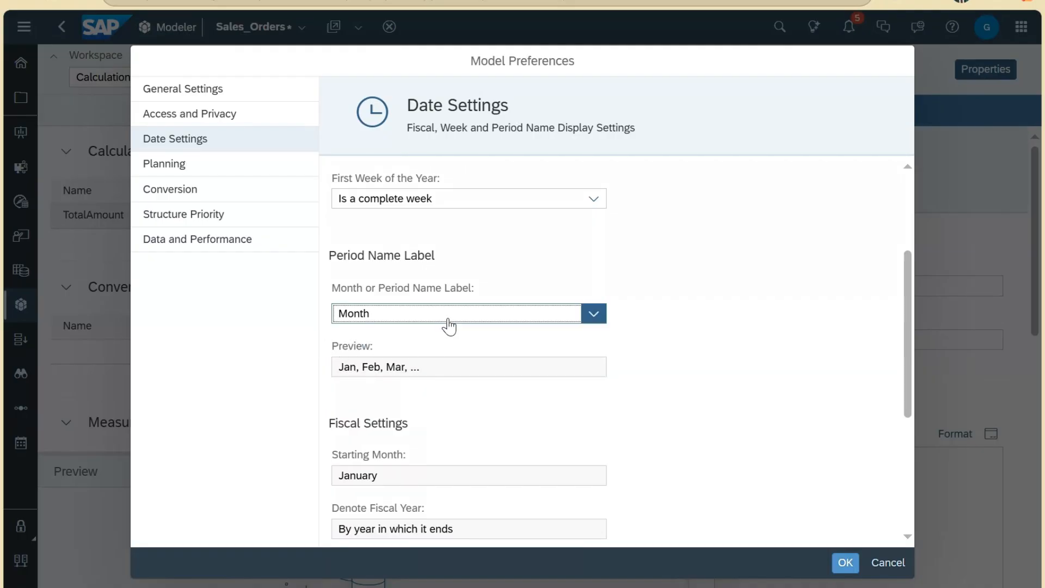
pyautogui.click(424, 363)
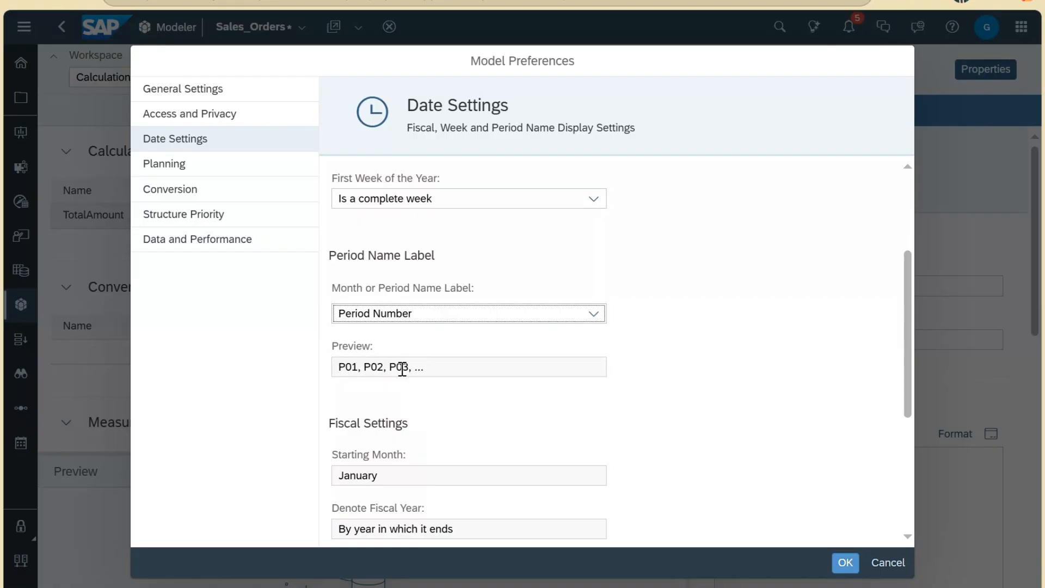
pyautogui.click(449, 321)
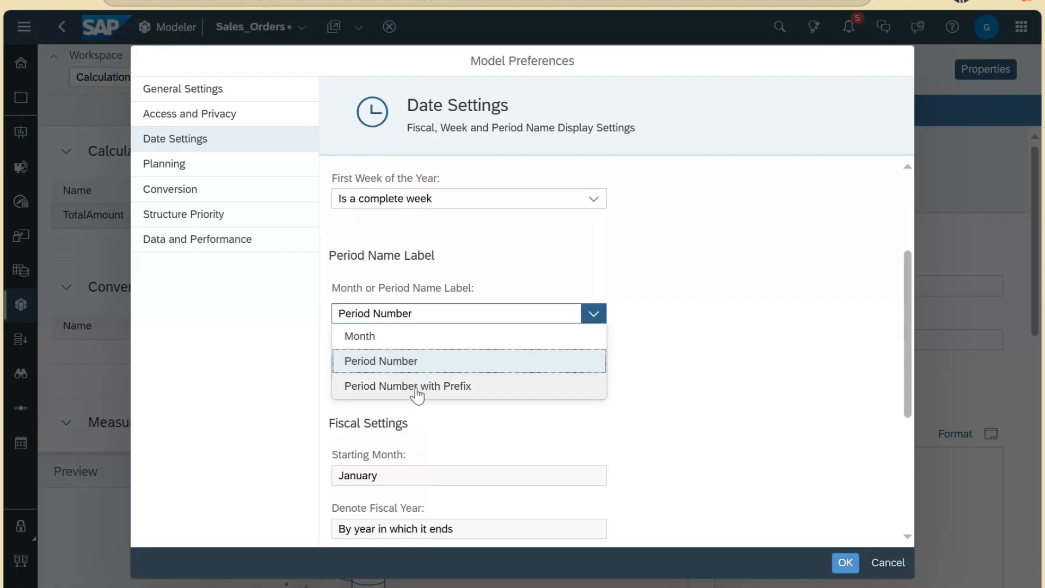
pyautogui.click(417, 388)
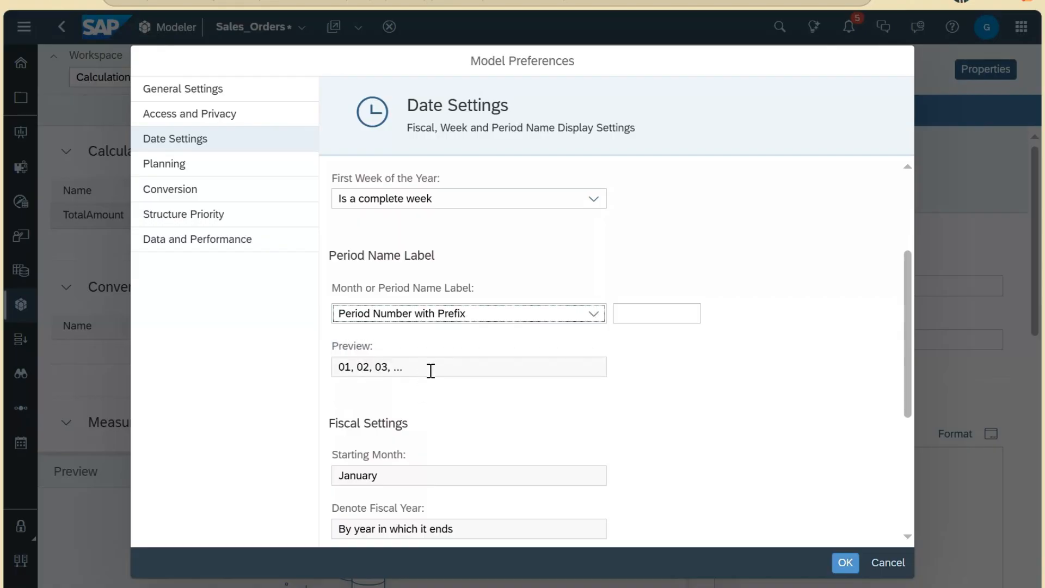
pyautogui.click(665, 316)
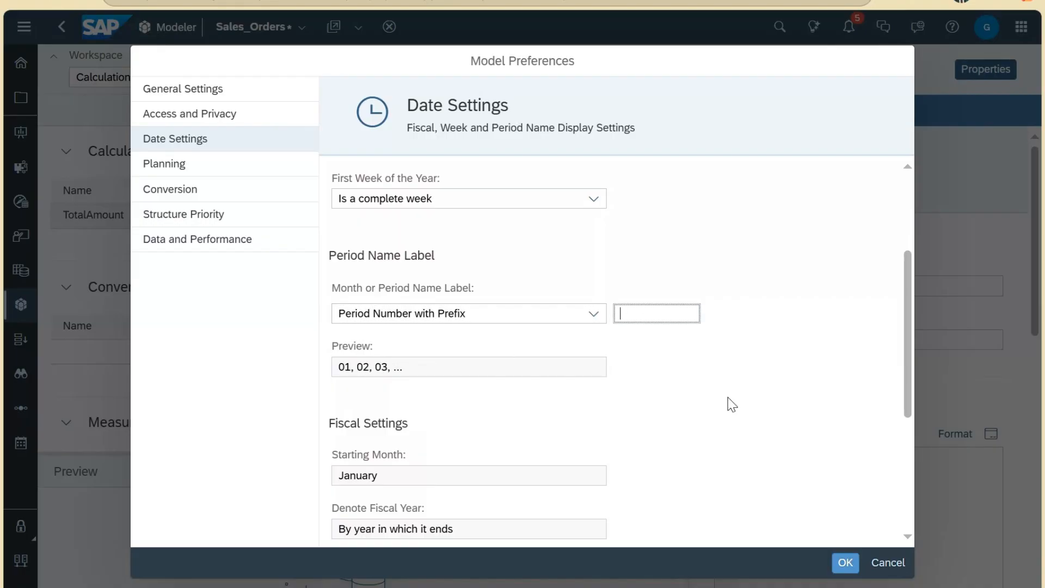
pyautogui.write('M')
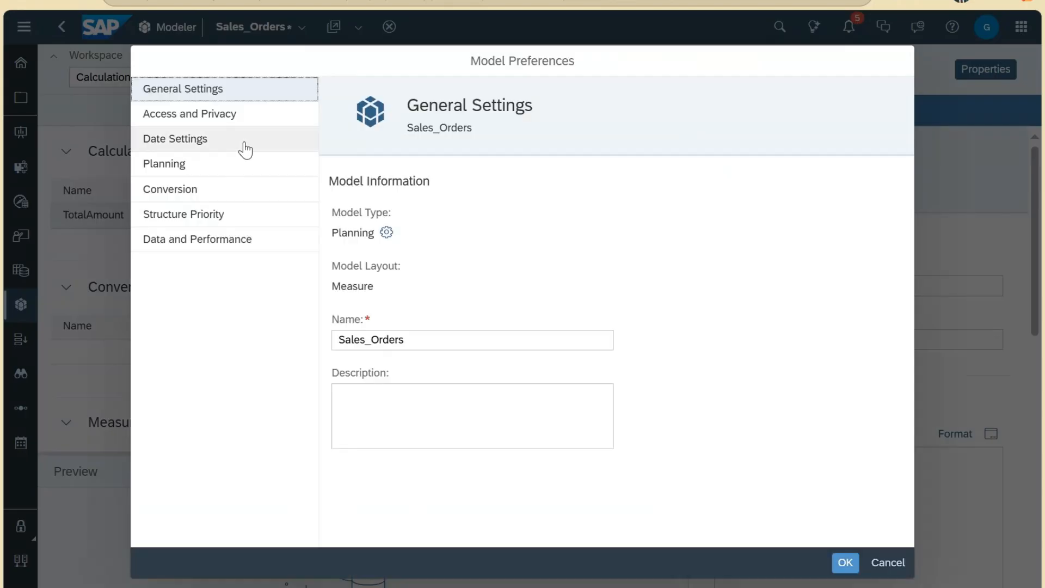
# Step: Reopen Model Preferences and set the month label to Month names (Jan, Feb, Mar)
pyautogui.click(242, 143)
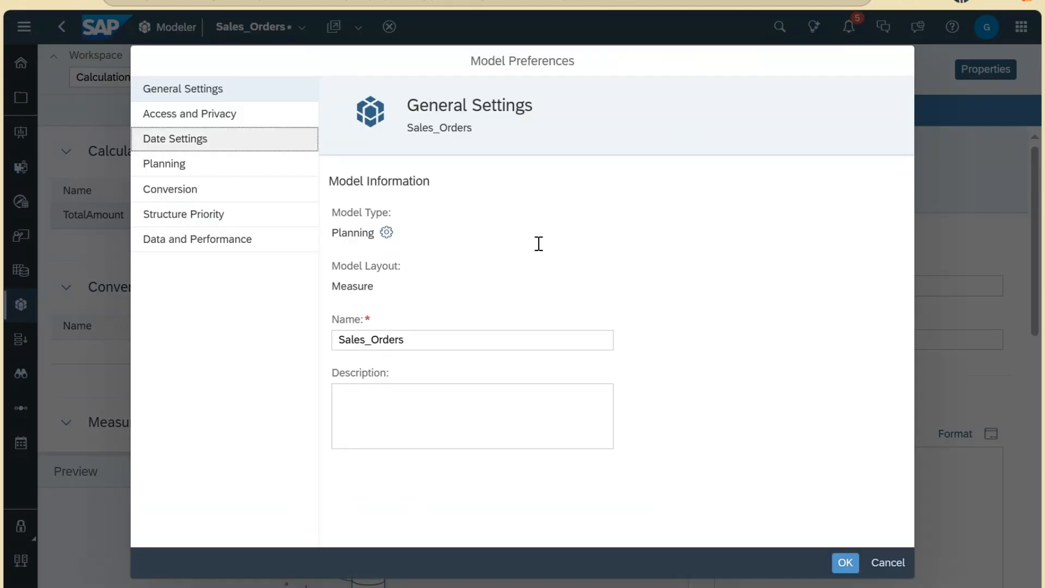
pyautogui.scroll(-3, 706, 405)
pyautogui.scroll(-1, 704, 407)
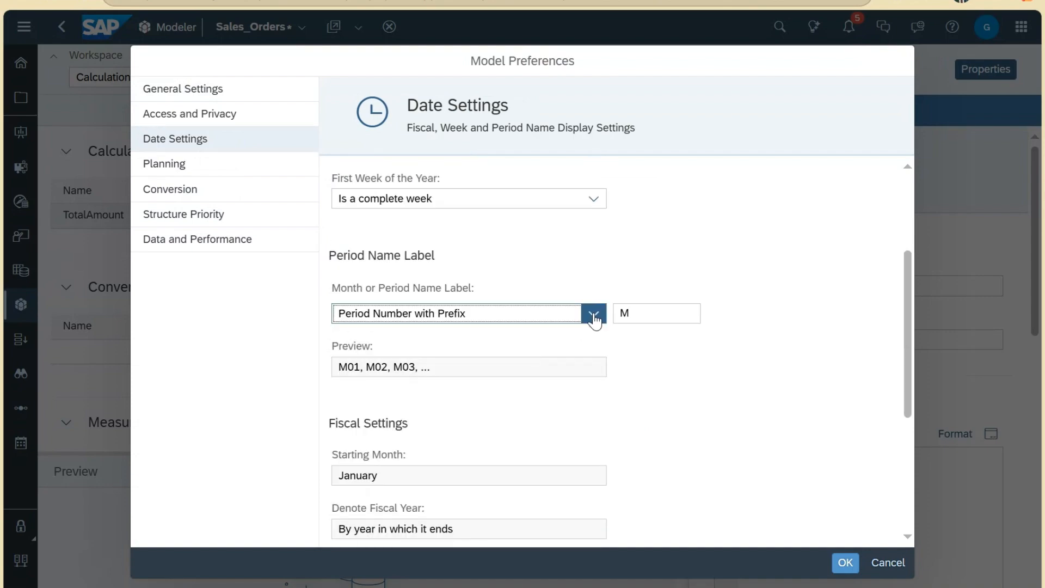
pyautogui.click(594, 314)
pyautogui.click(462, 335)
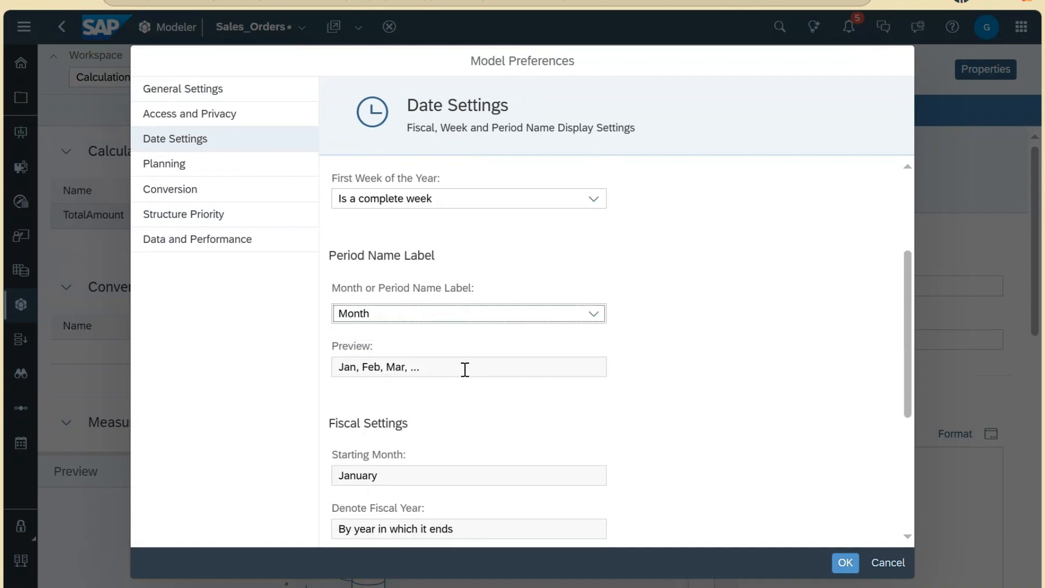
pyautogui.scroll(-3, 465, 368)
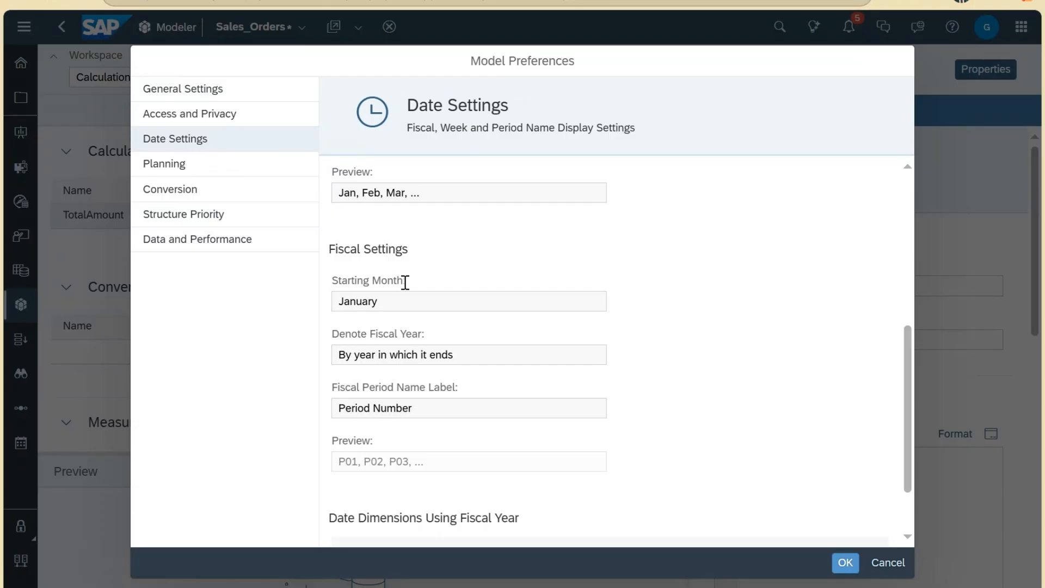
# Step: Turn on fiscal year for the OrderDate dimension
pyautogui.scroll(-2, 517, 319)
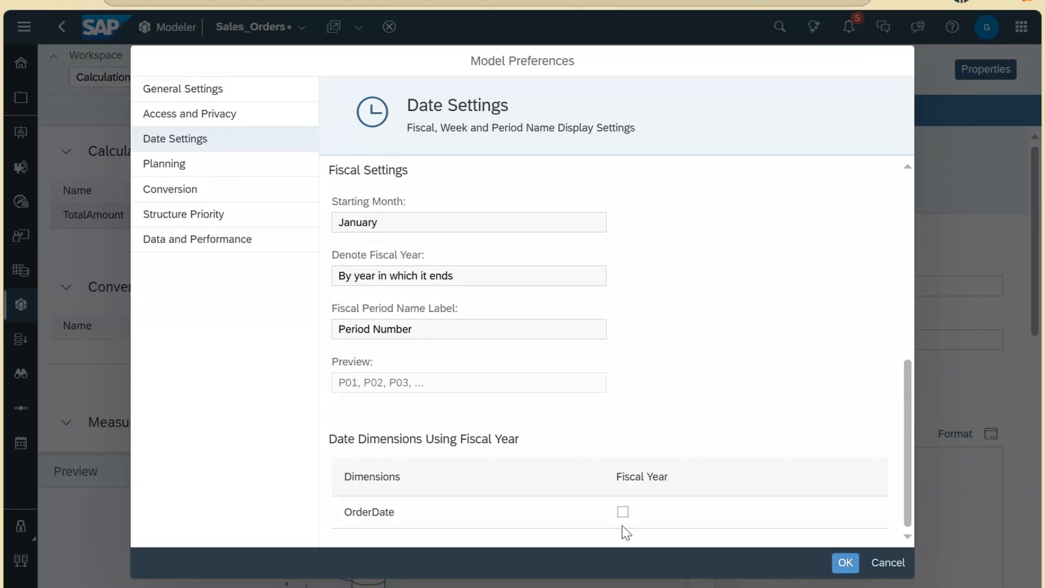
pyautogui.click(626, 517)
pyautogui.click(624, 513)
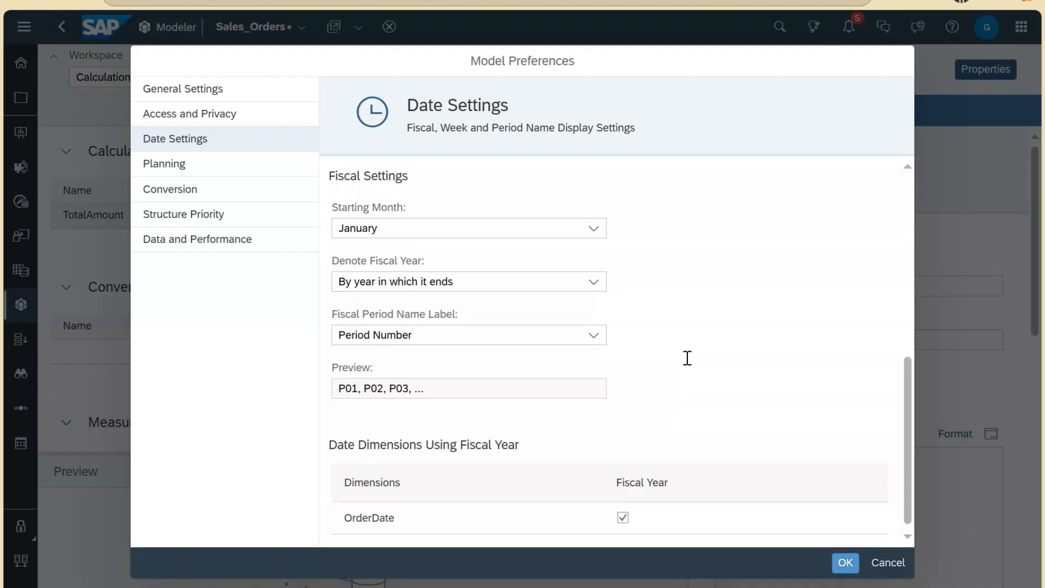
# Step: Start the fiscal year in July, denoted by the year in which it starts
pyautogui.scroll(2, 631, 349)
pyautogui.click(594, 310)
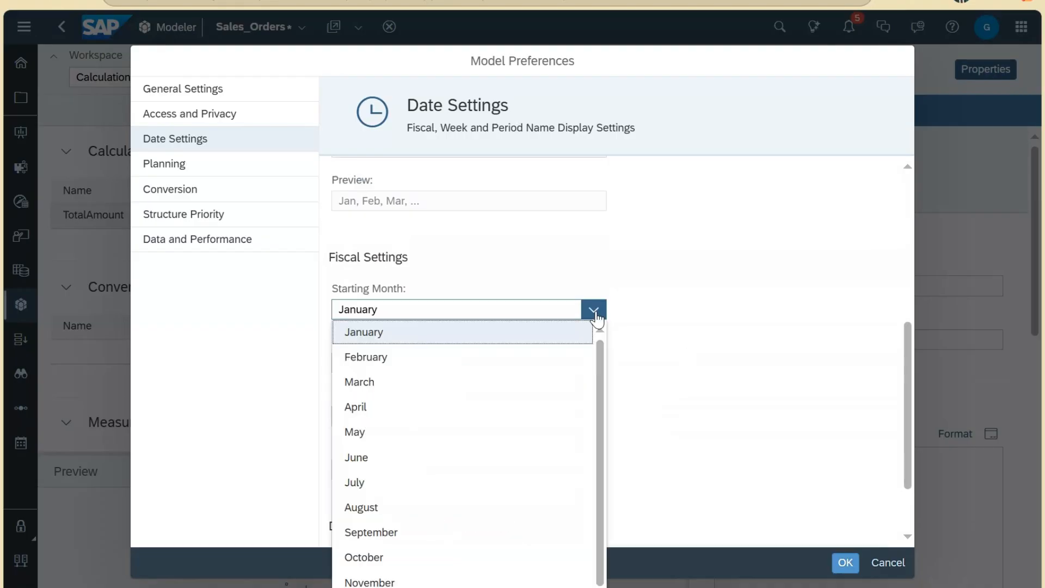
pyautogui.click(497, 483)
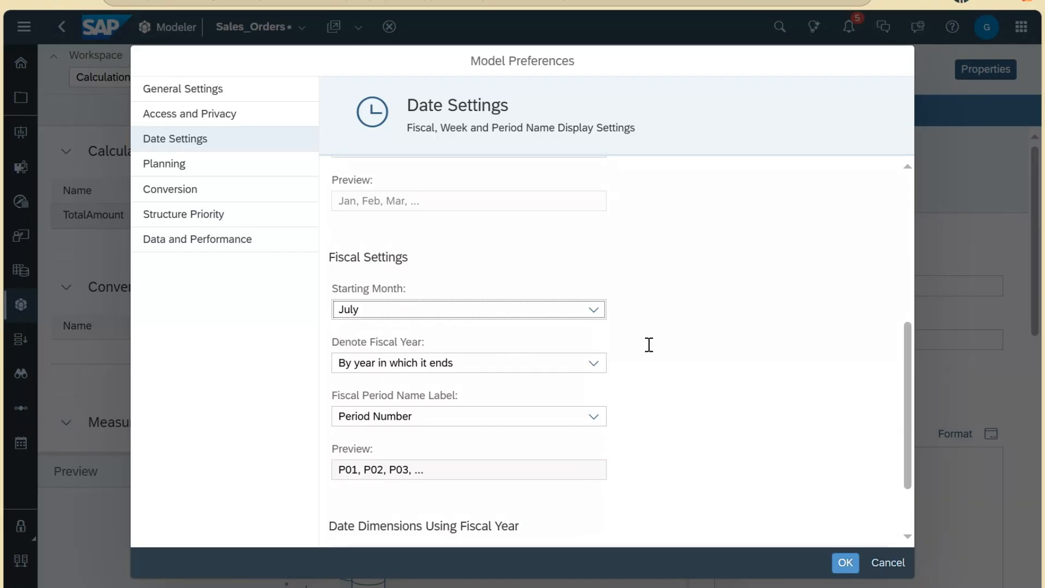
pyautogui.scroll(-1, 649, 345)
pyautogui.scroll(-1, 649, 345)
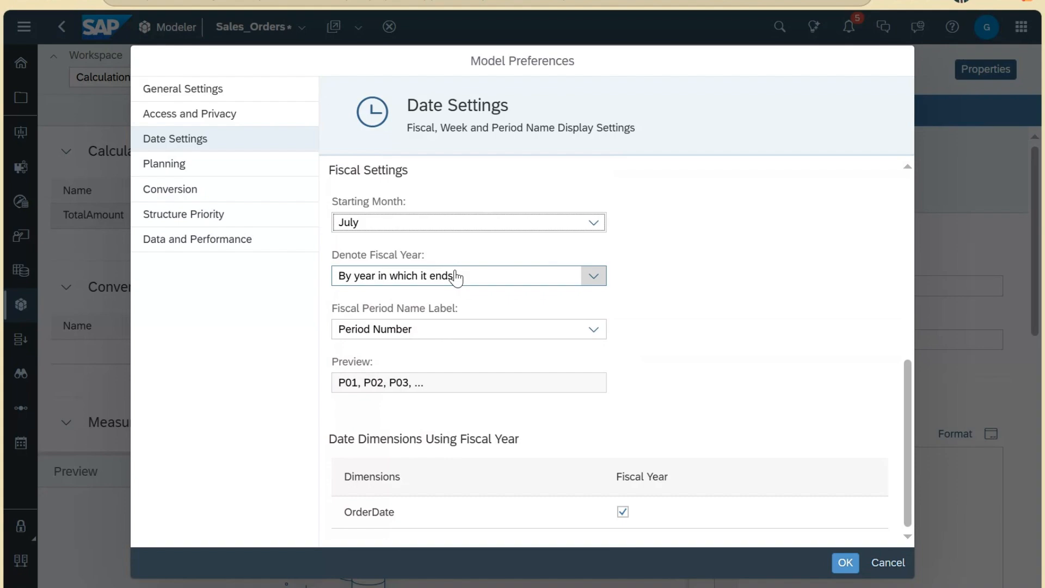
pyautogui.click(528, 285)
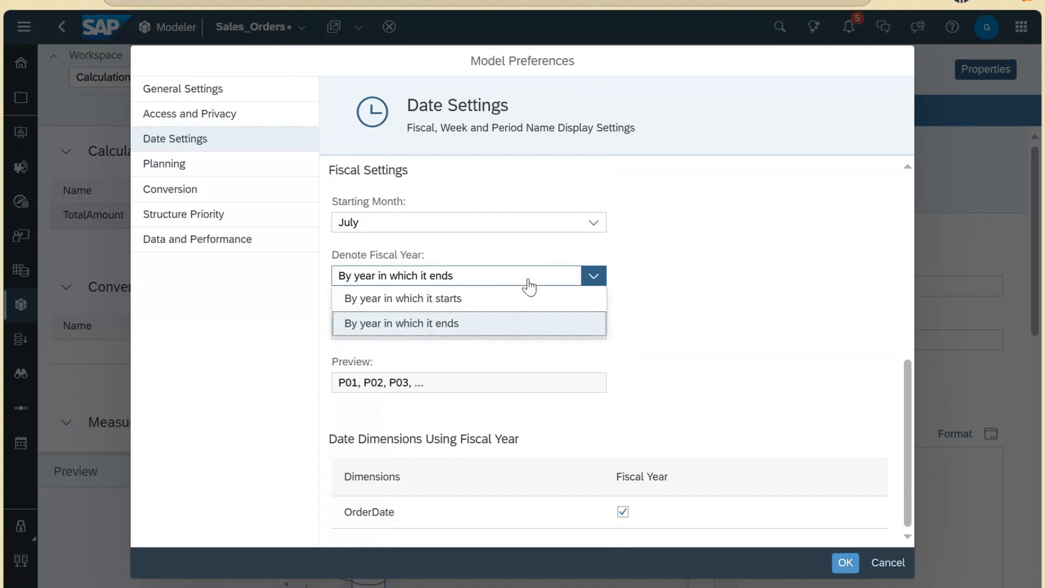
pyautogui.click(508, 304)
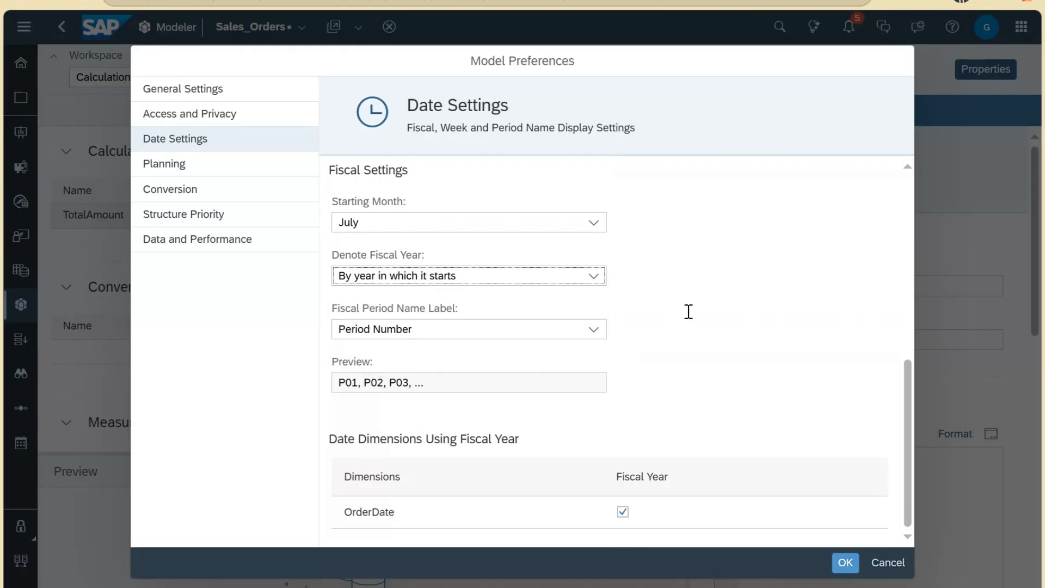
# Step: Label fiscal periods as Period Number with Prefix using prefix FYP (FYP01, FYP02…)
pyautogui.click(580, 329)
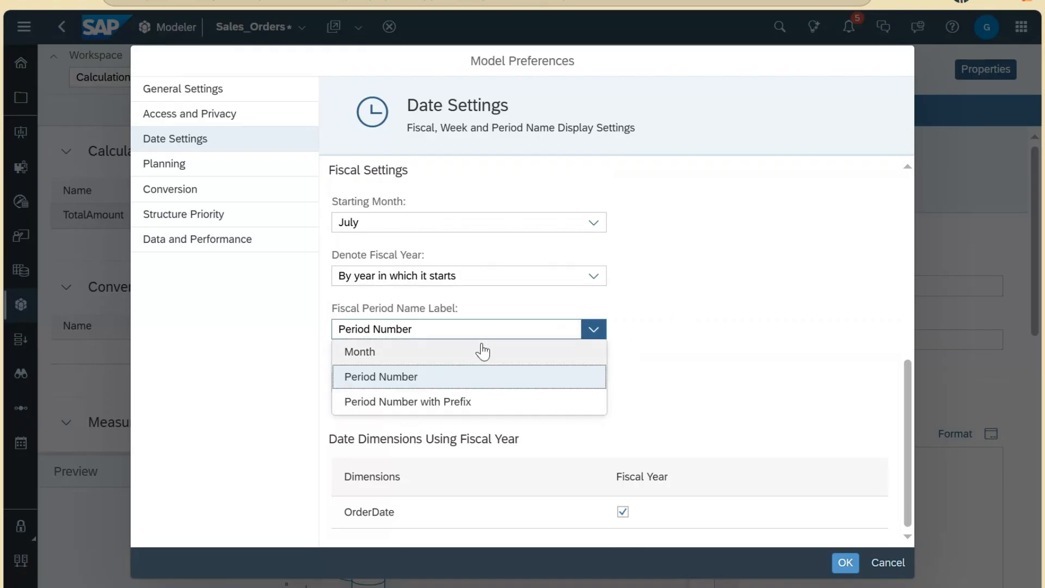
pyautogui.click(466, 357)
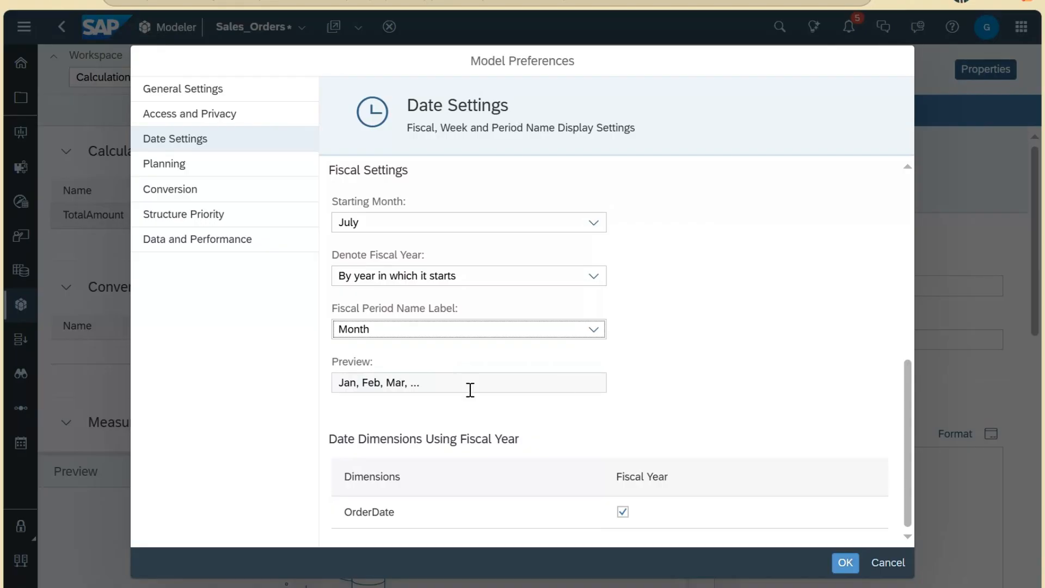
pyautogui.click(546, 331)
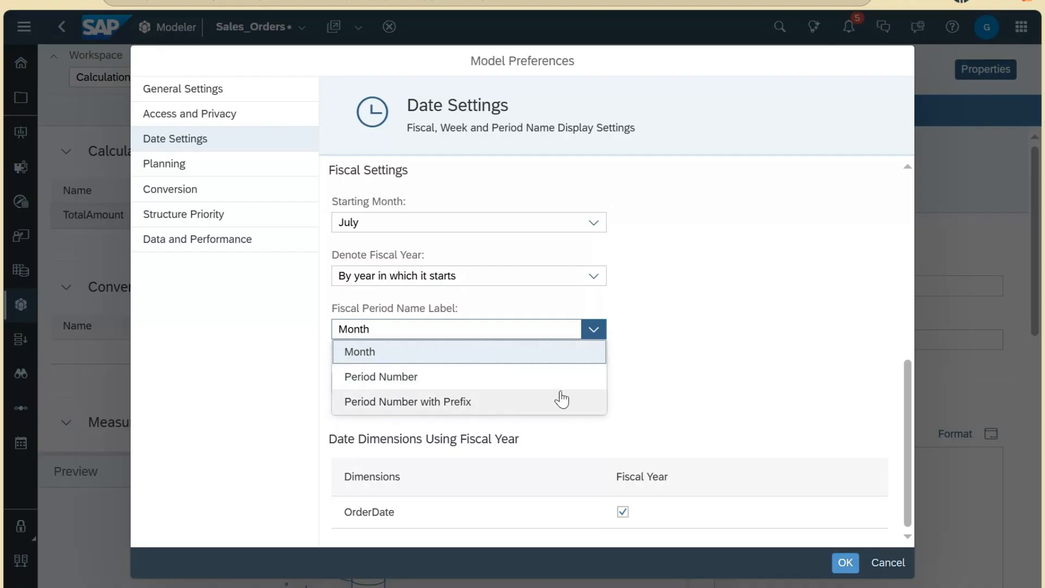
pyautogui.click(595, 401)
pyautogui.click(651, 331)
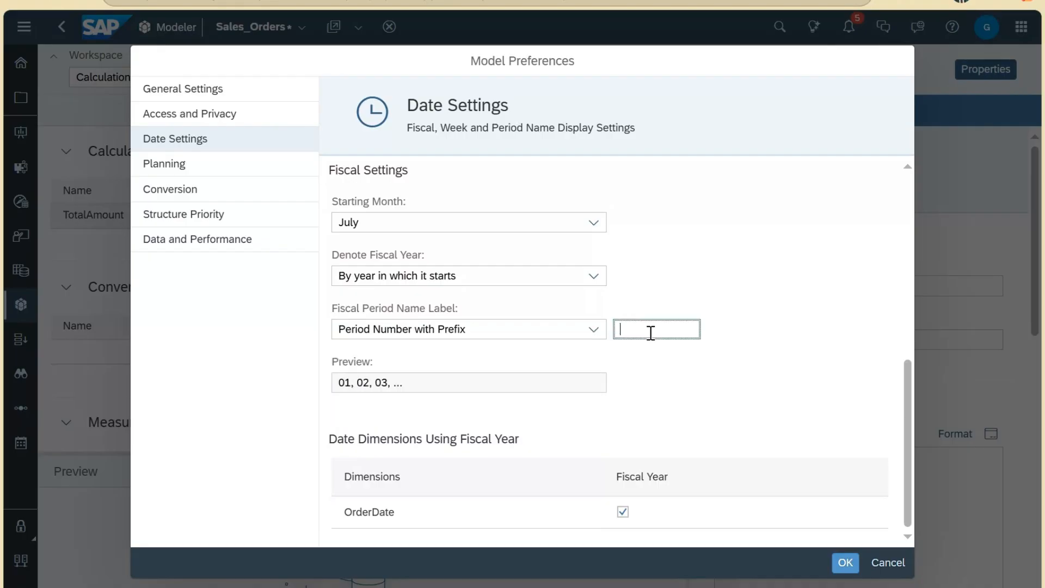
pyautogui.write('F')
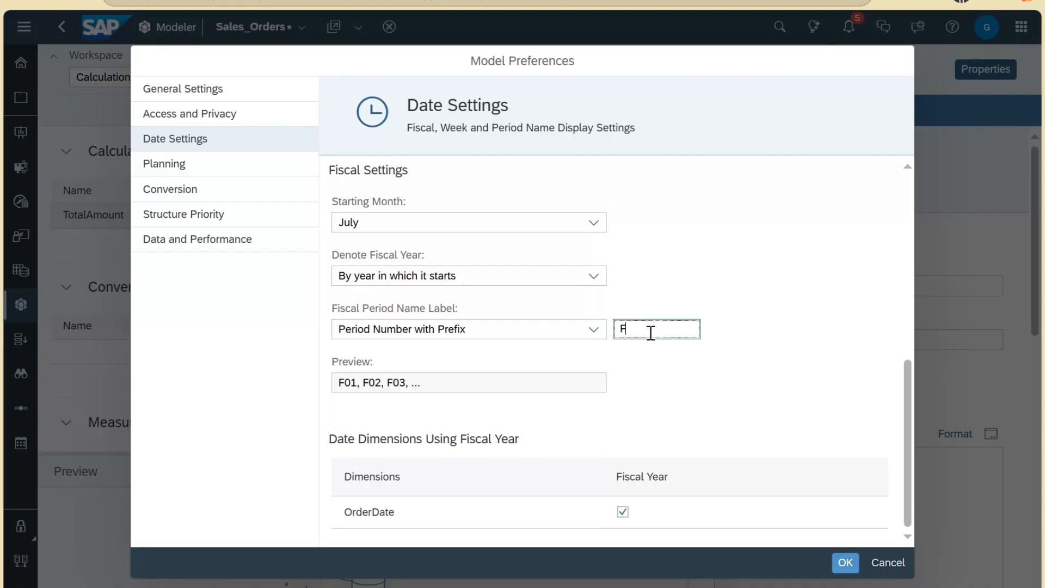
pyautogui.write('YM')
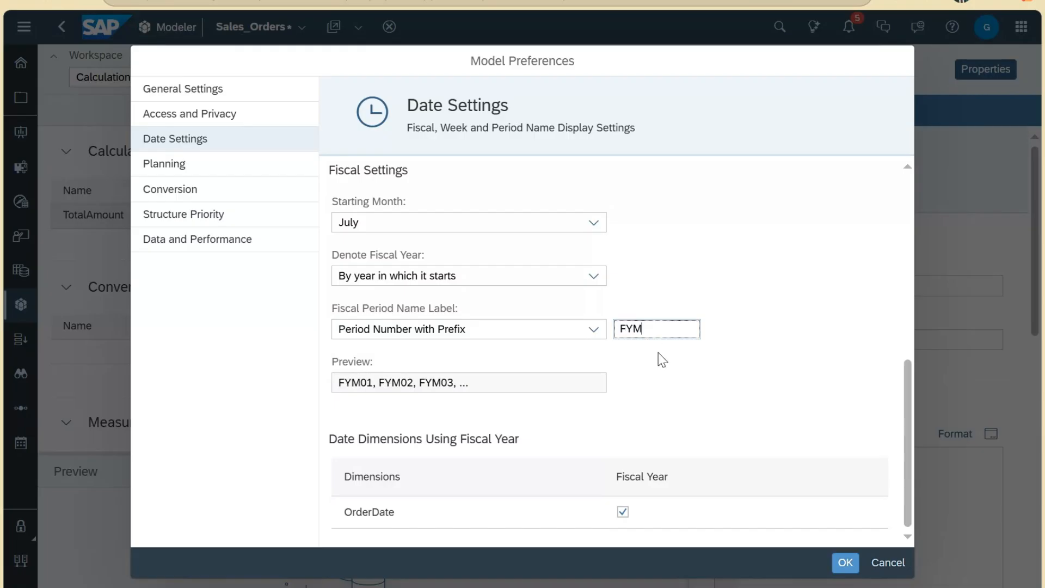
pyautogui.write('=')
pyautogui.press('BackSpace')
pyautogui.press('BackSpace')
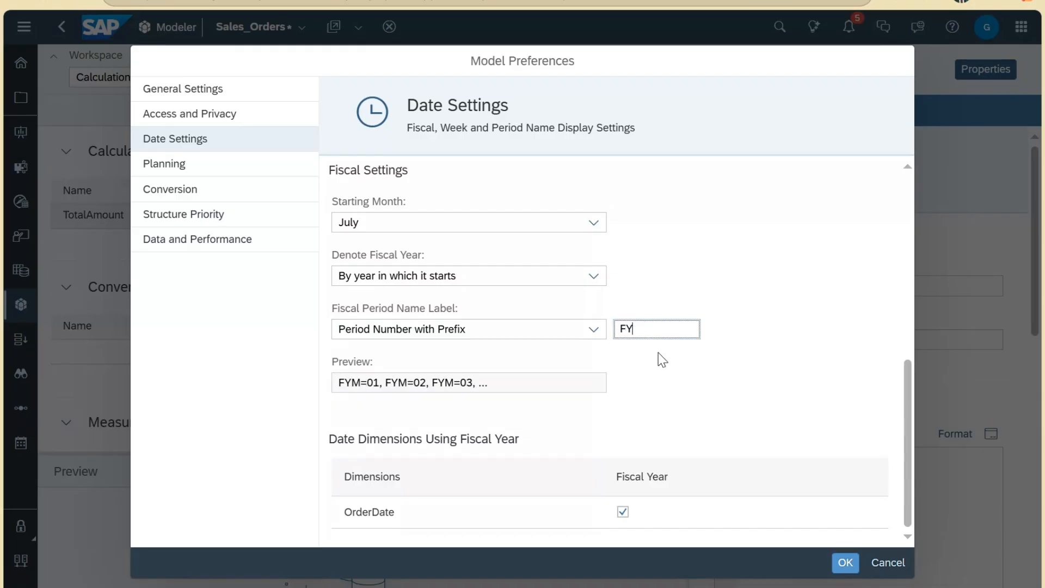
pyautogui.write('P')
pyautogui.click(384, 391)
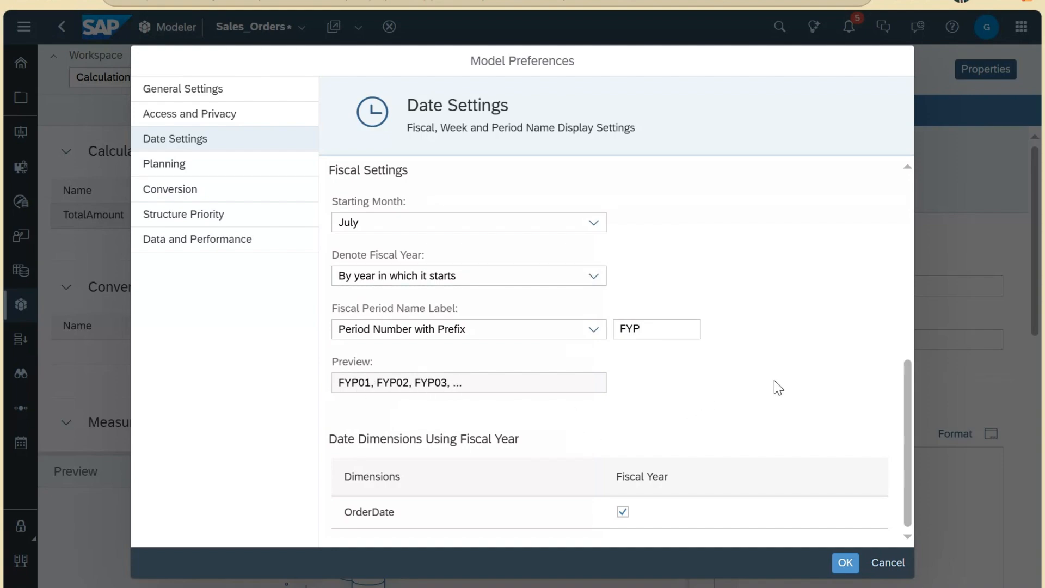
pyautogui.scroll(5, 852, 395)
pyautogui.scroll(-5, 854, 399)
# Step: Show Planning preferences, toggle Planning Capabilities off and back on, and keep OrderDate as planning date dimension
pyautogui.click(170, 174)
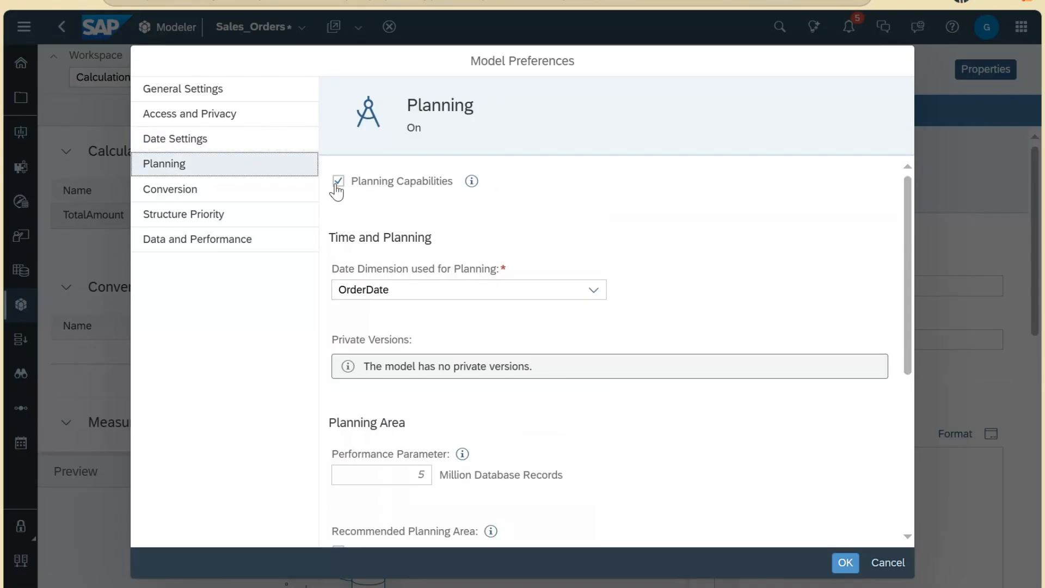
pyautogui.moveTo(394, 187)
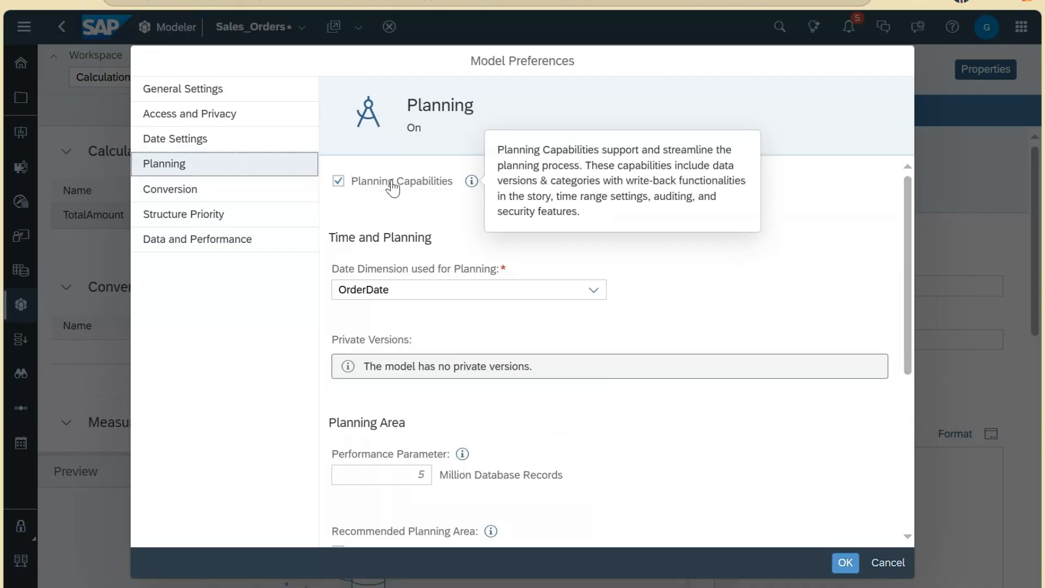
pyautogui.click(342, 184)
pyautogui.click(341, 185)
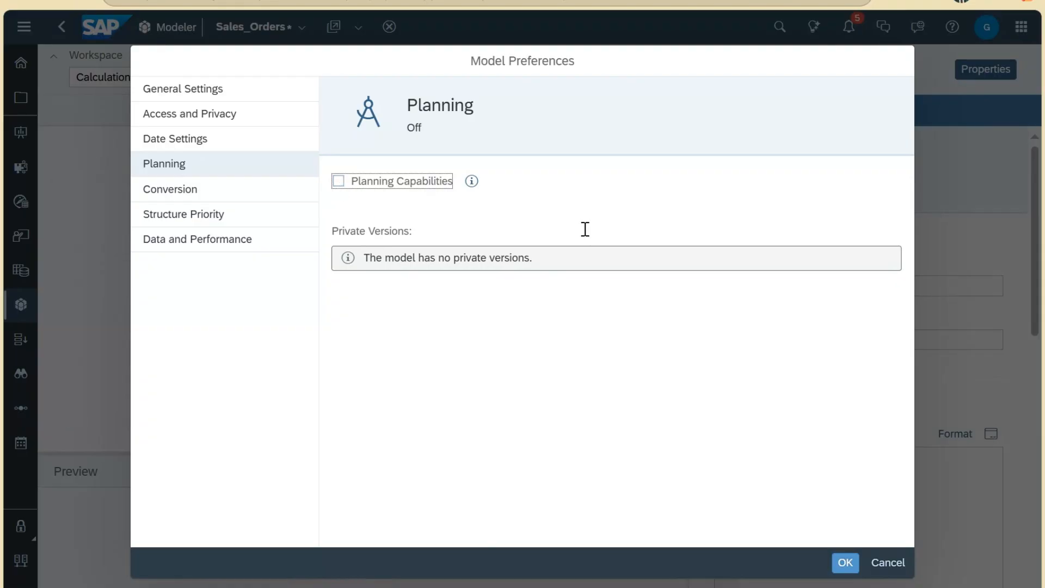
pyautogui.press('space')
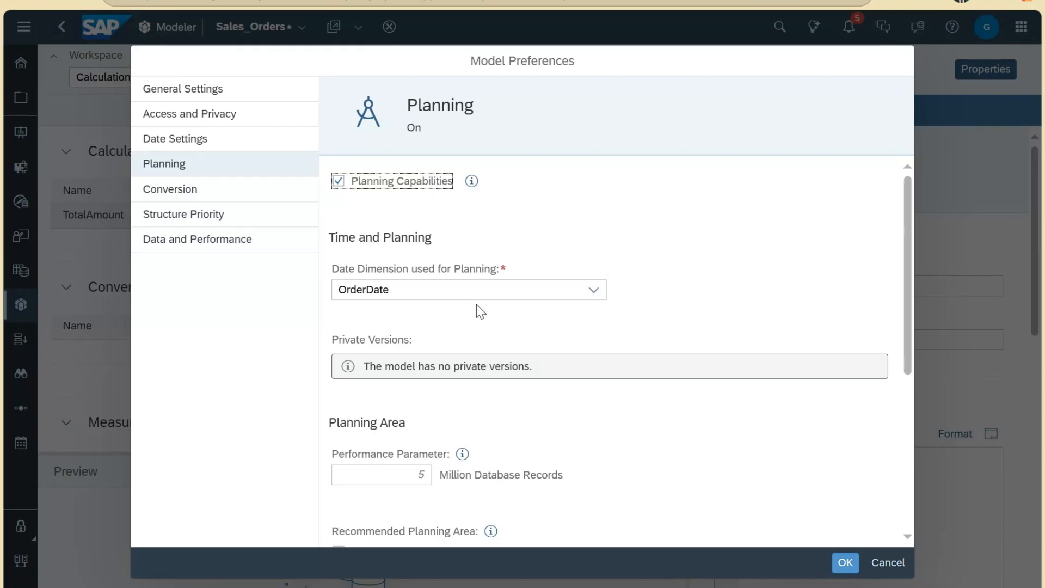
pyautogui.click(594, 290)
pyautogui.click(512, 322)
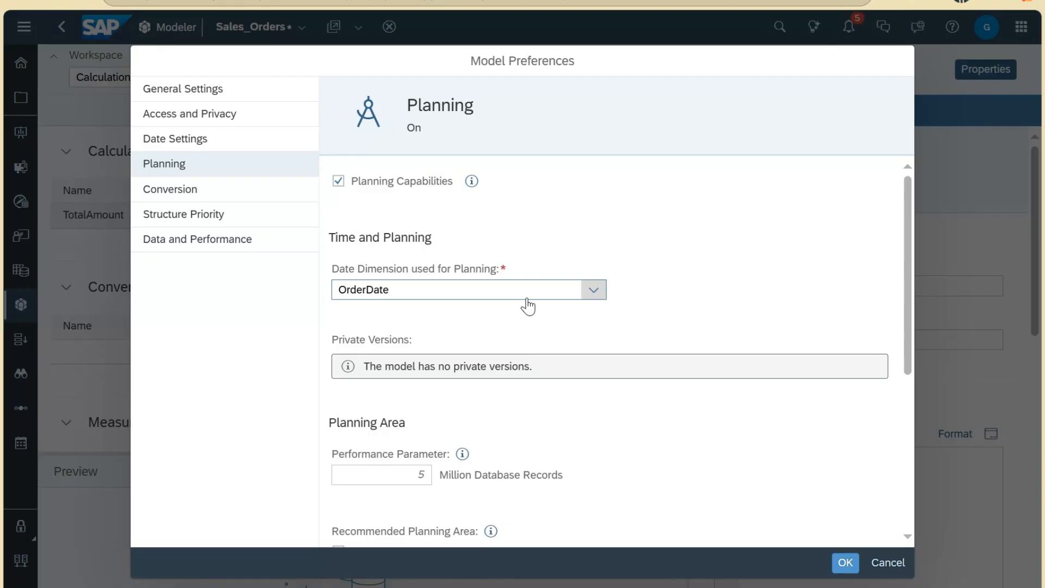
# Step: Review the Private Versions and Planning Area settings, entering 5 as the performance parameter
pyautogui.scroll(-2, 528, 305)
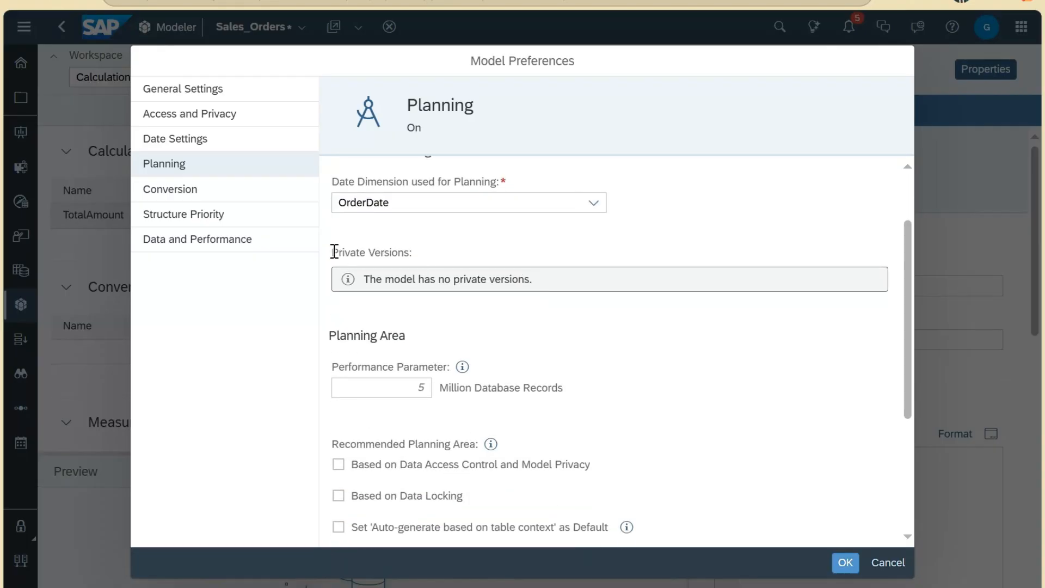
pyautogui.moveTo(334, 252); pyautogui.dragTo(451, 276)
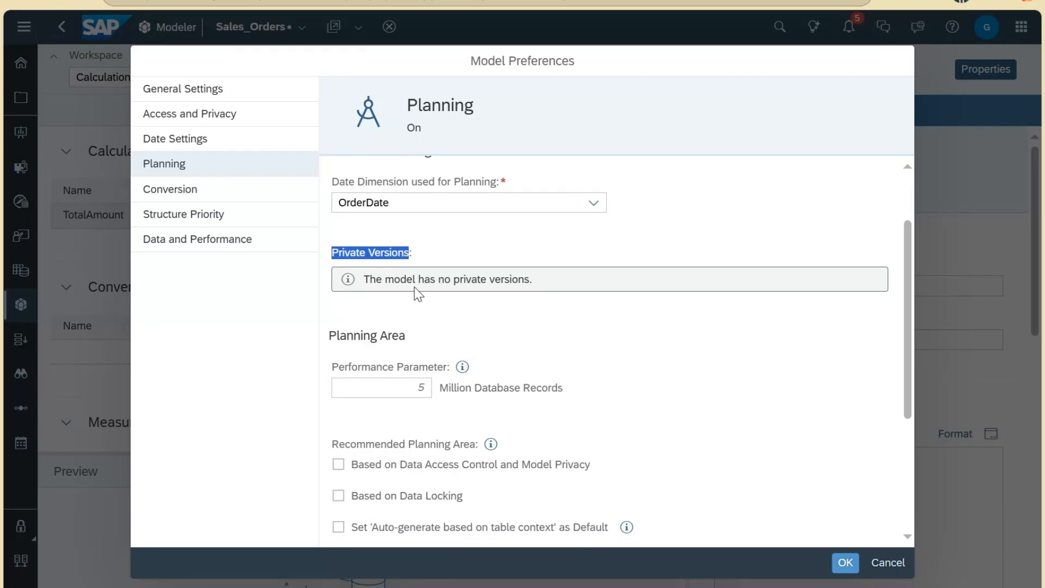
pyautogui.click(412, 251)
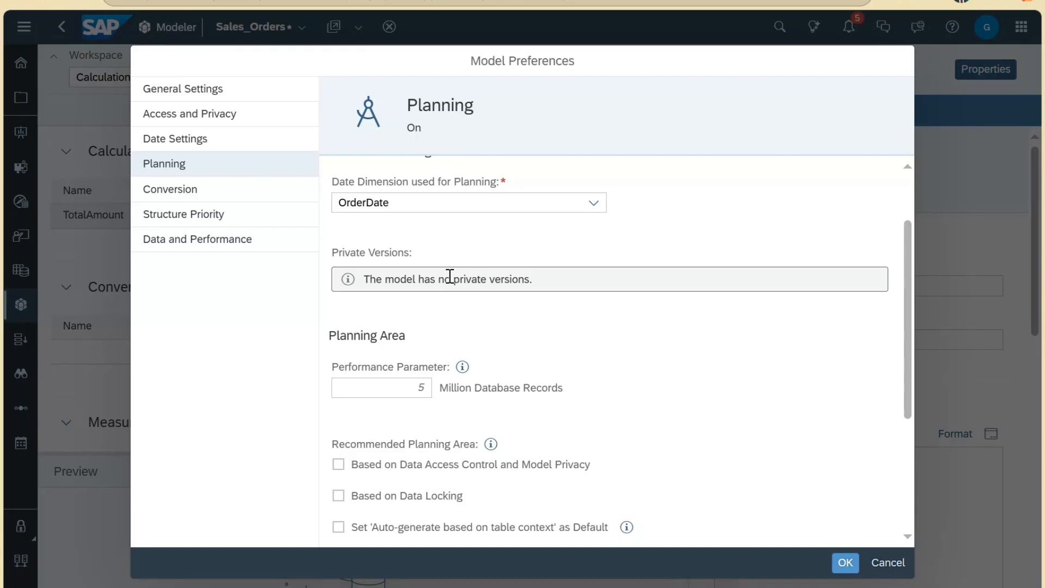
pyautogui.scroll(-2, 528, 289)
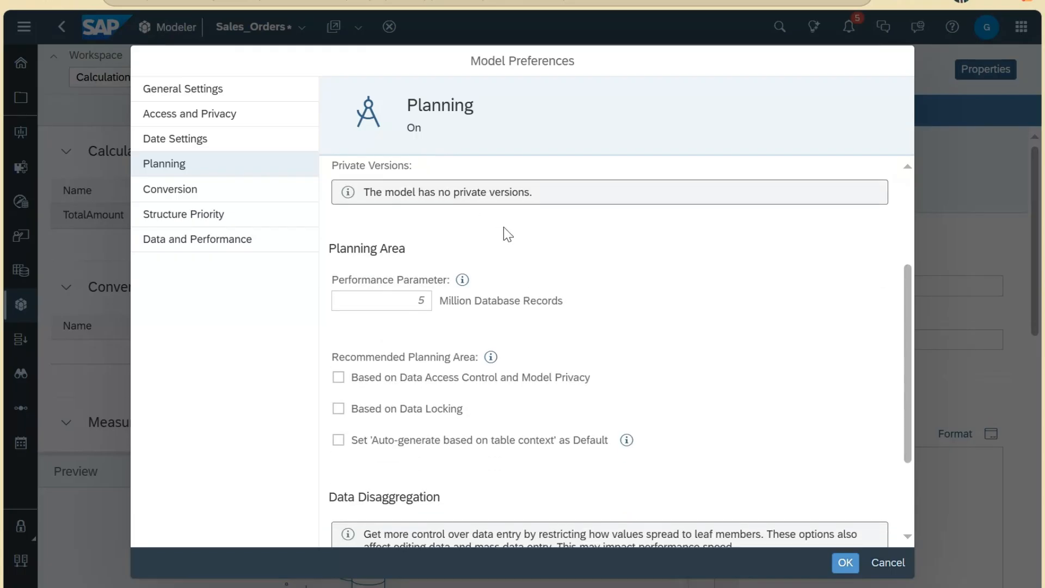
pyautogui.click(464, 279)
pyautogui.click(415, 300)
pyautogui.write('5')
pyautogui.scroll(-2, 441, 284)
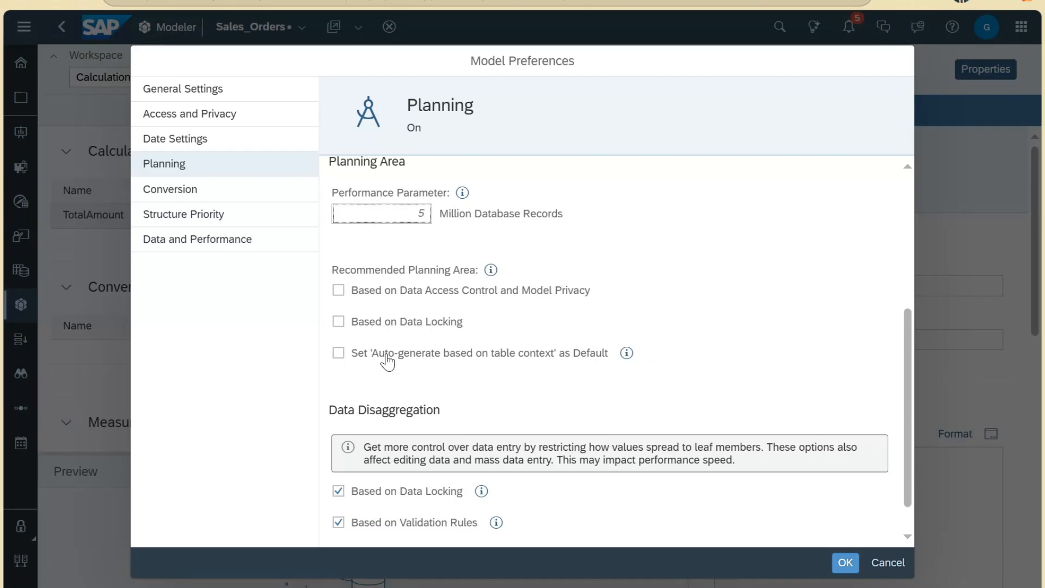
# Step: Make 'Auto-generate based on table context' the default and read its explanation
pyautogui.click(365, 361)
pyautogui.click(472, 362)
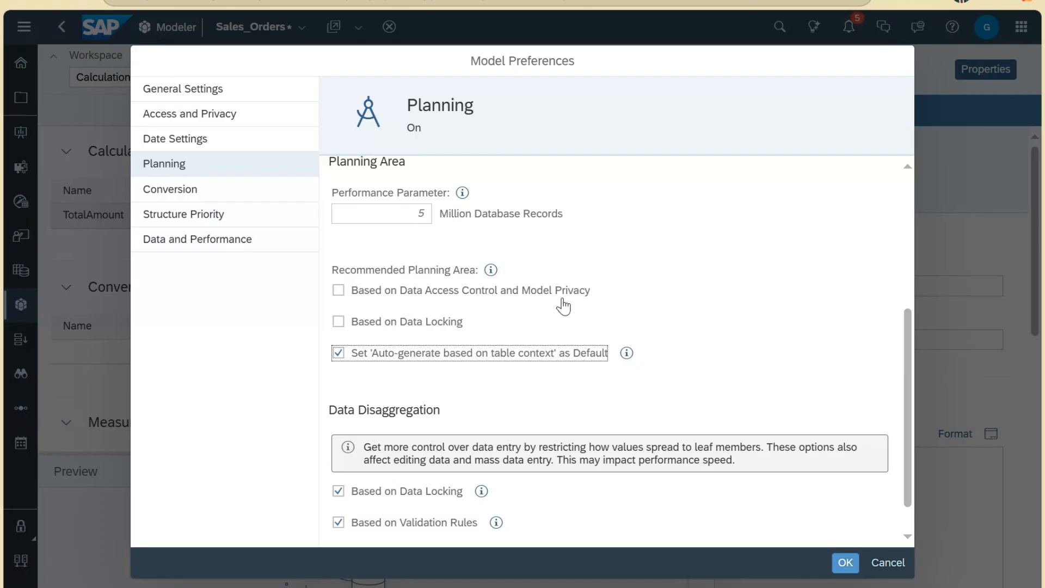
pyautogui.click(627, 353)
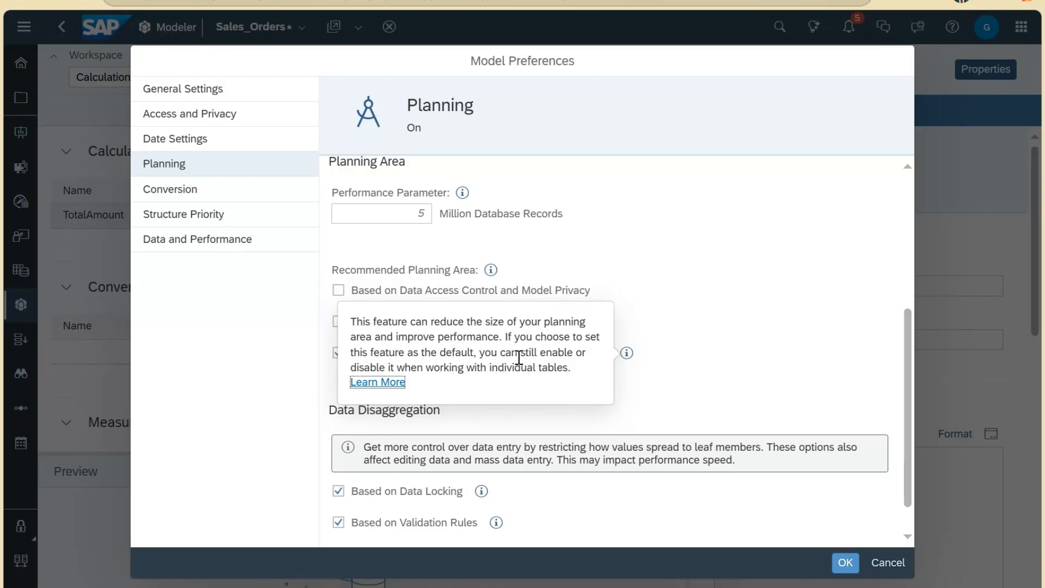
pyautogui.click(675, 372)
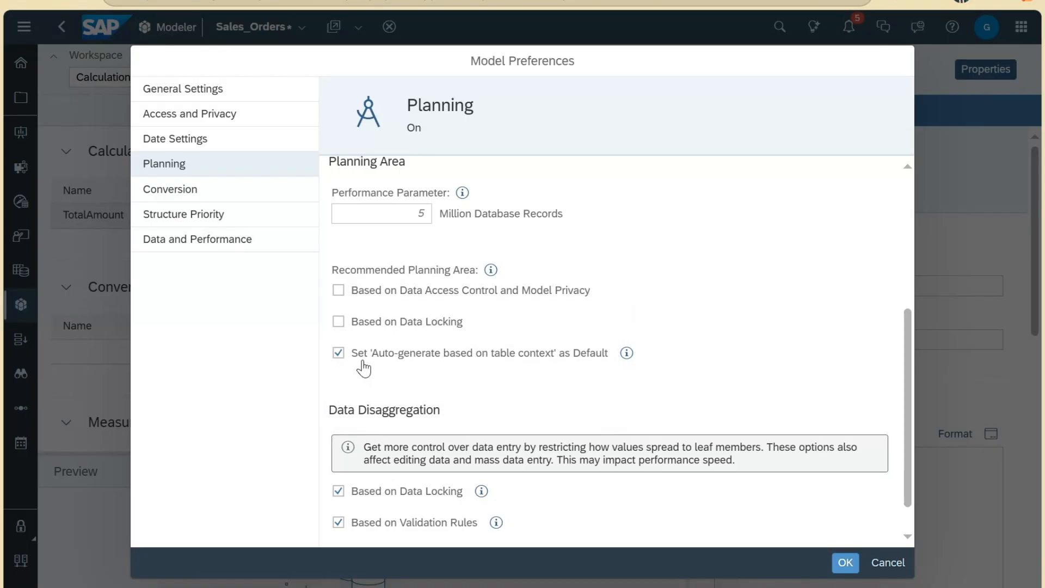
# Step: Review the Data Disaggregation options for data locking, validation rules and data access control
pyautogui.scroll(-1, 685, 372)
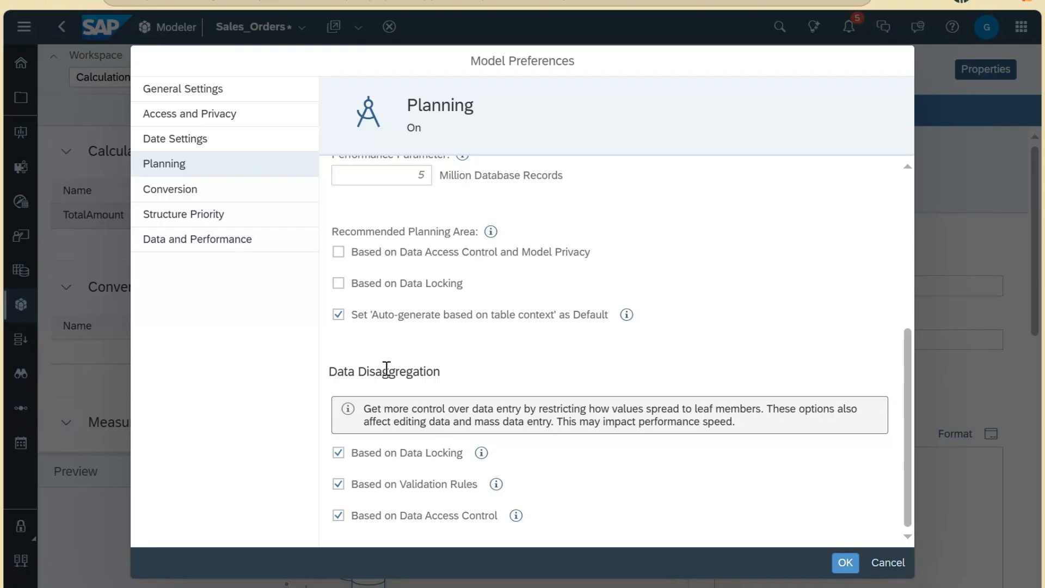
pyautogui.moveTo(483, 457)
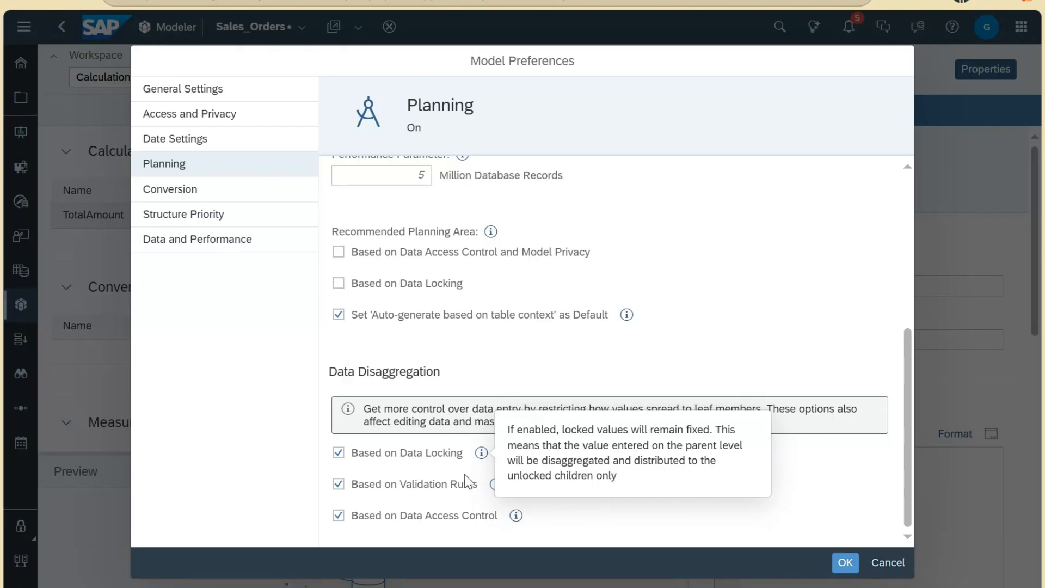
pyautogui.moveTo(497, 487)
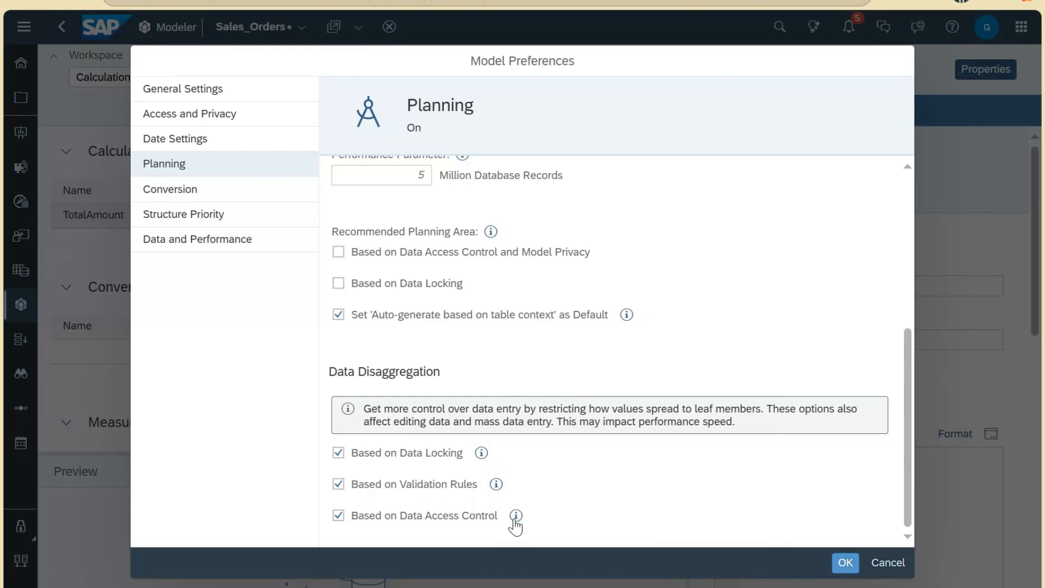
pyautogui.moveTo(516, 523)
# Step: Enable Currency Conversion and inspect its currency rate table and date dimension choices
pyautogui.click(216, 194)
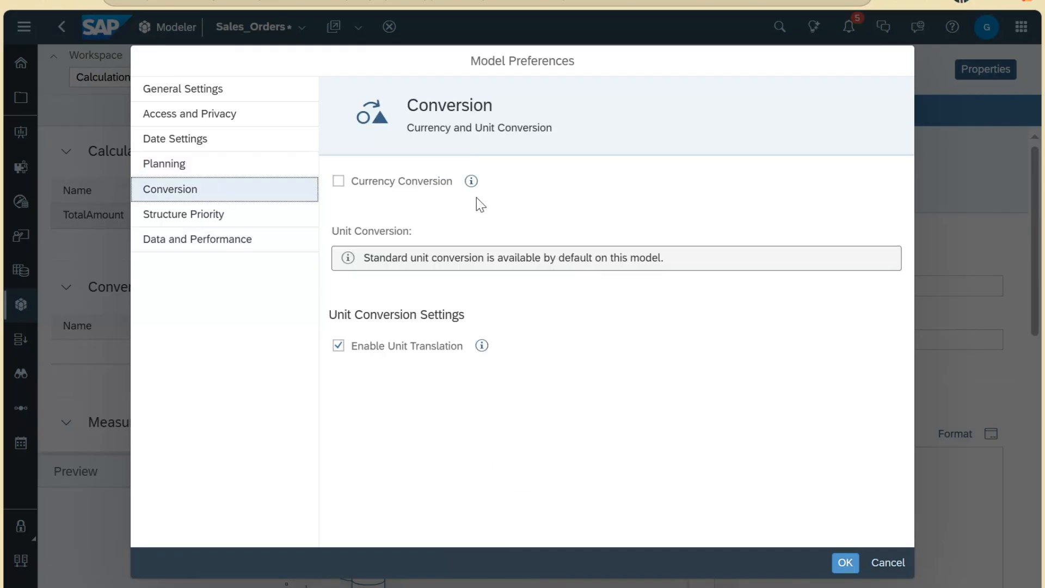
pyautogui.click(376, 185)
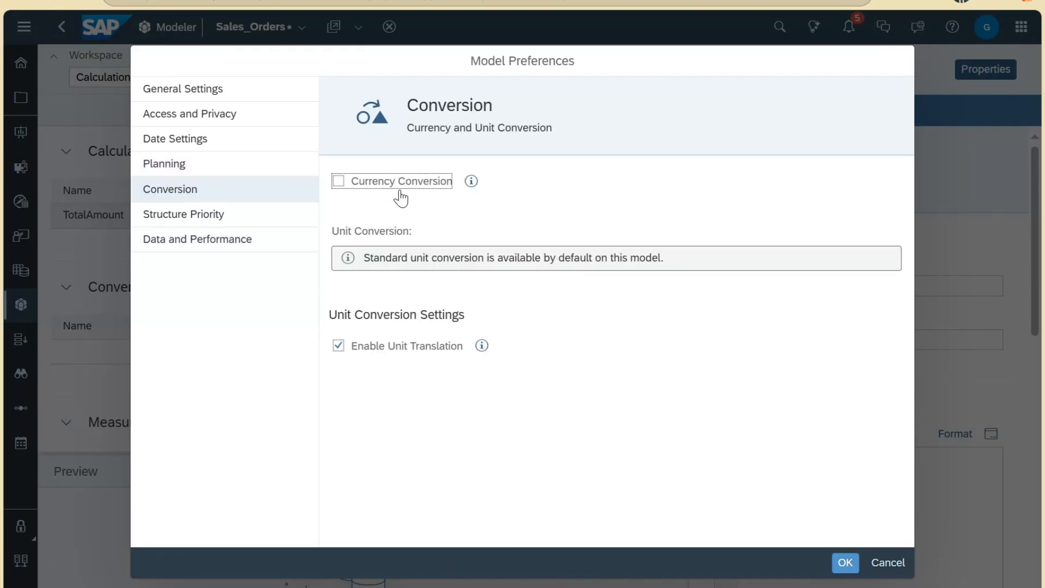
pyautogui.click(352, 181)
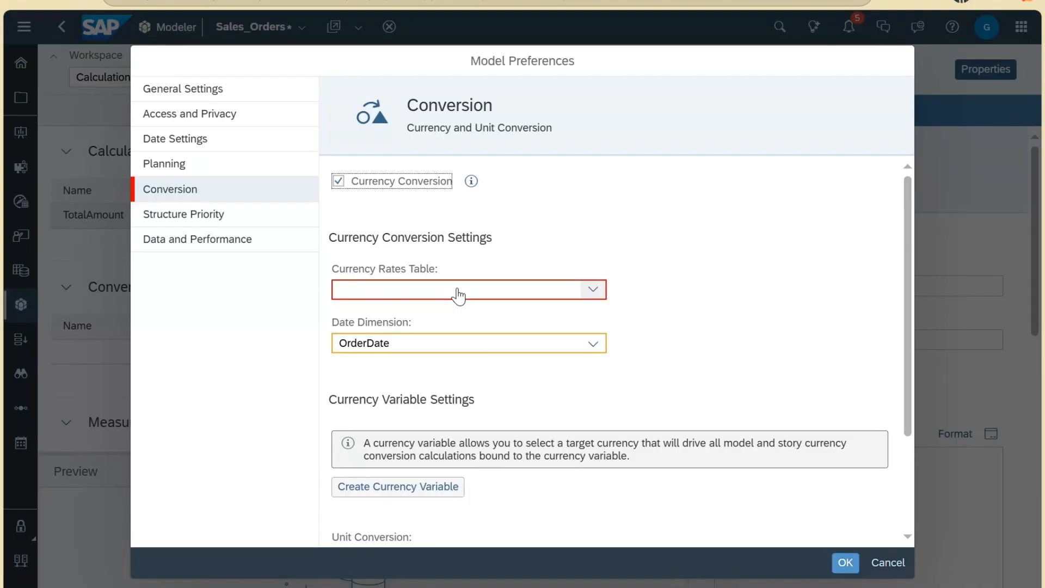
pyautogui.click(458, 295)
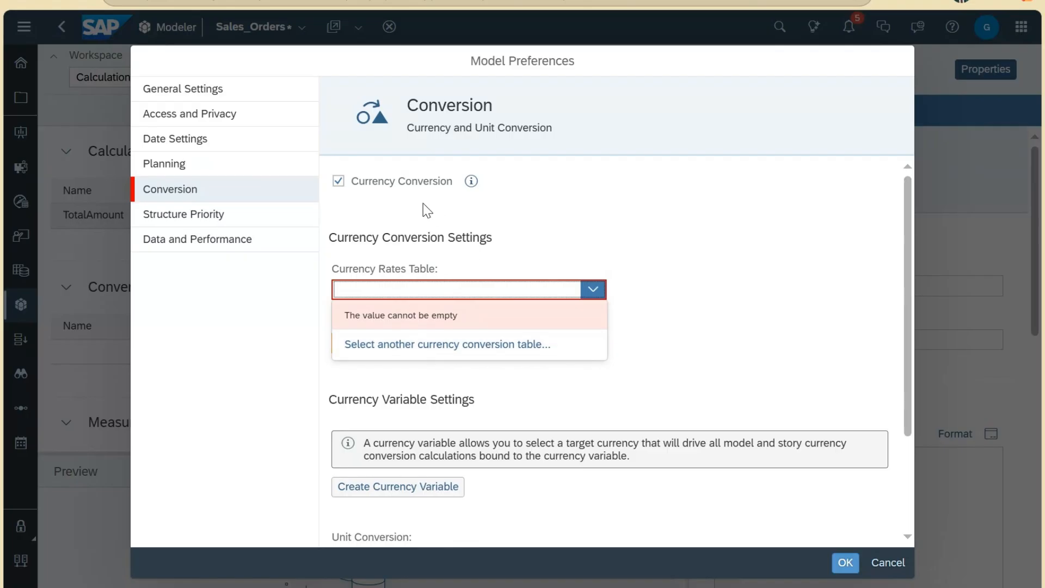
pyautogui.click(573, 227)
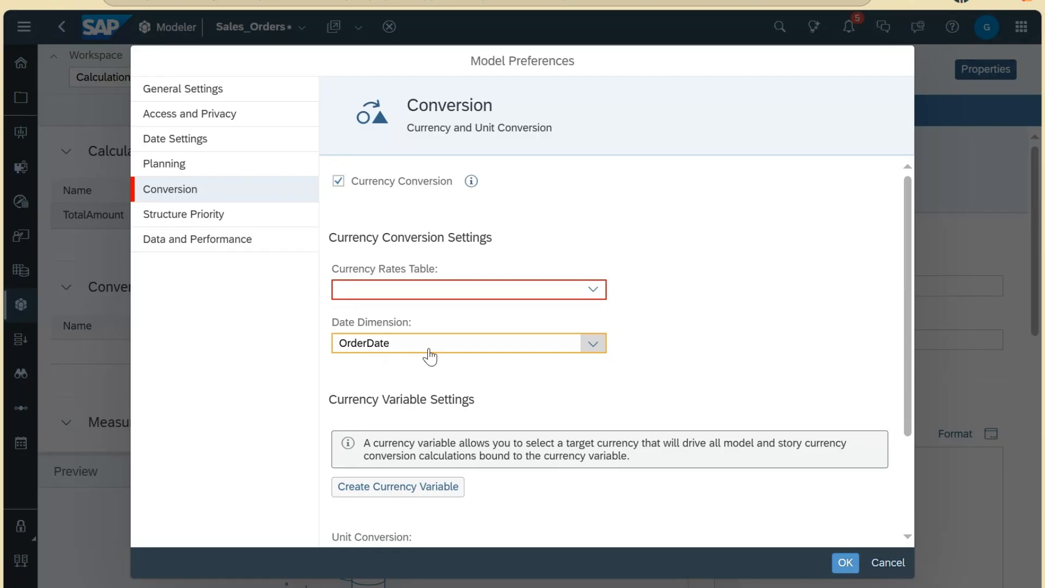
pyautogui.scroll(-2, 478, 356)
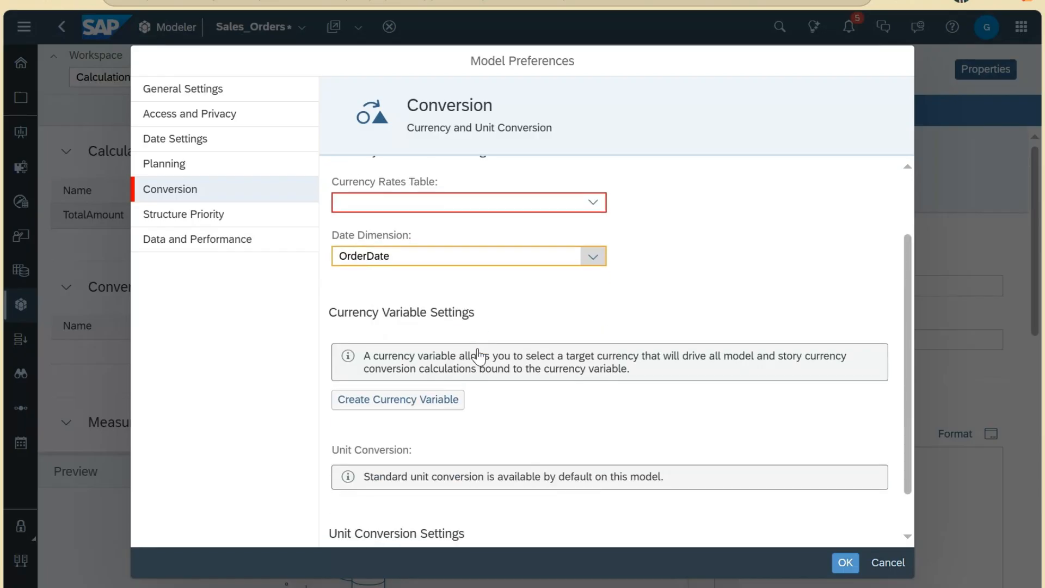
pyautogui.click(482, 272)
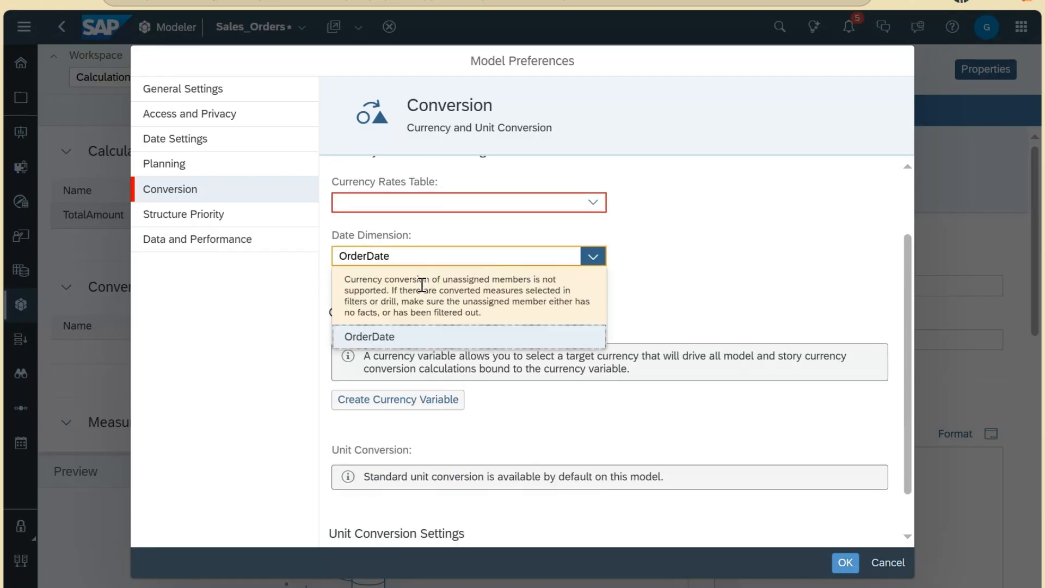
pyautogui.click(774, 235)
# Step: Switch Currency Conversion back off and confirm the warning with OK
pyautogui.scroll(2, 751, 236)
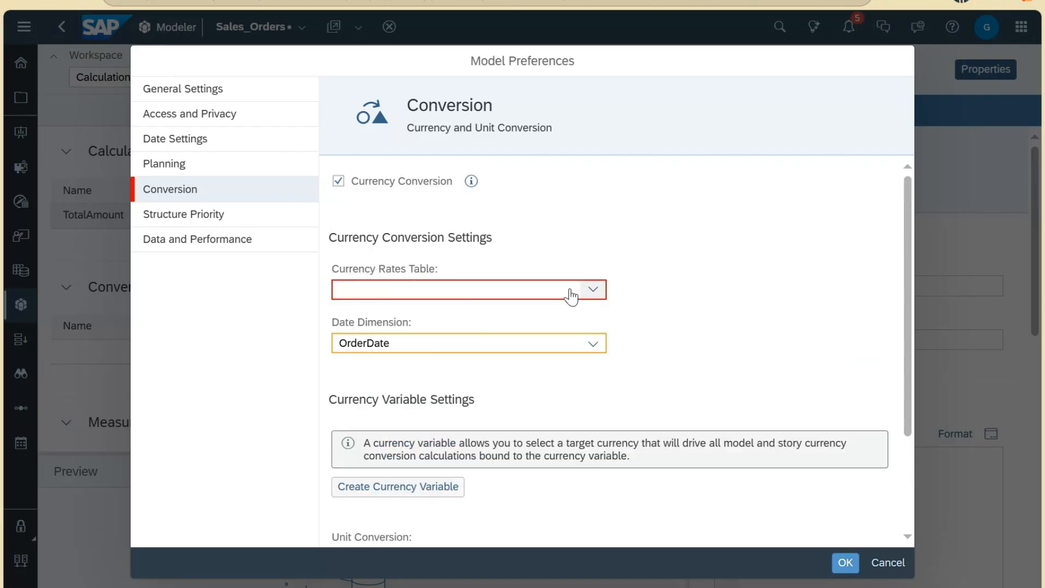
pyautogui.scroll(-2, 571, 296)
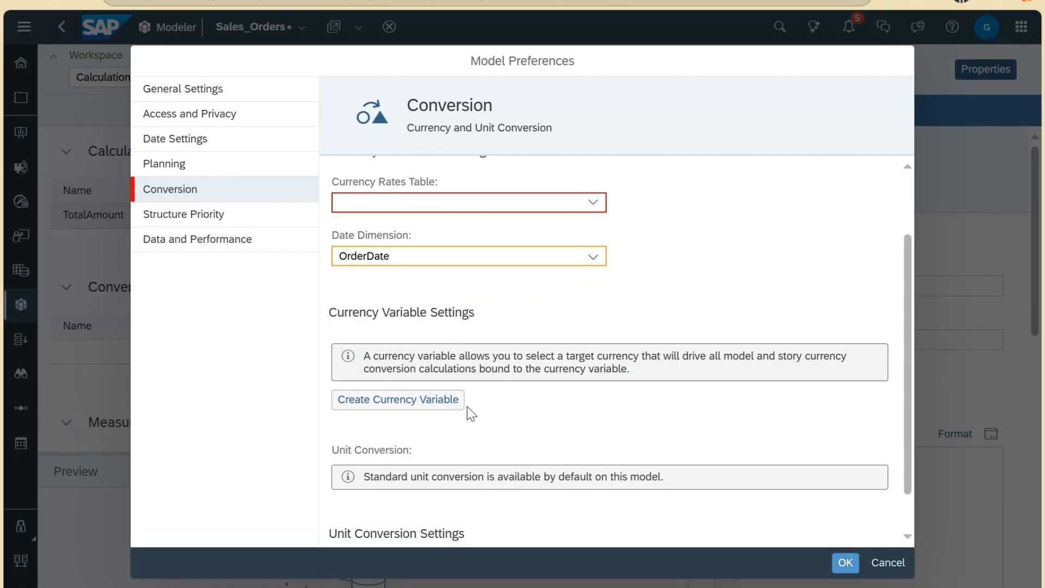
pyautogui.scroll(1, 523, 381)
pyautogui.scroll(-2, 525, 383)
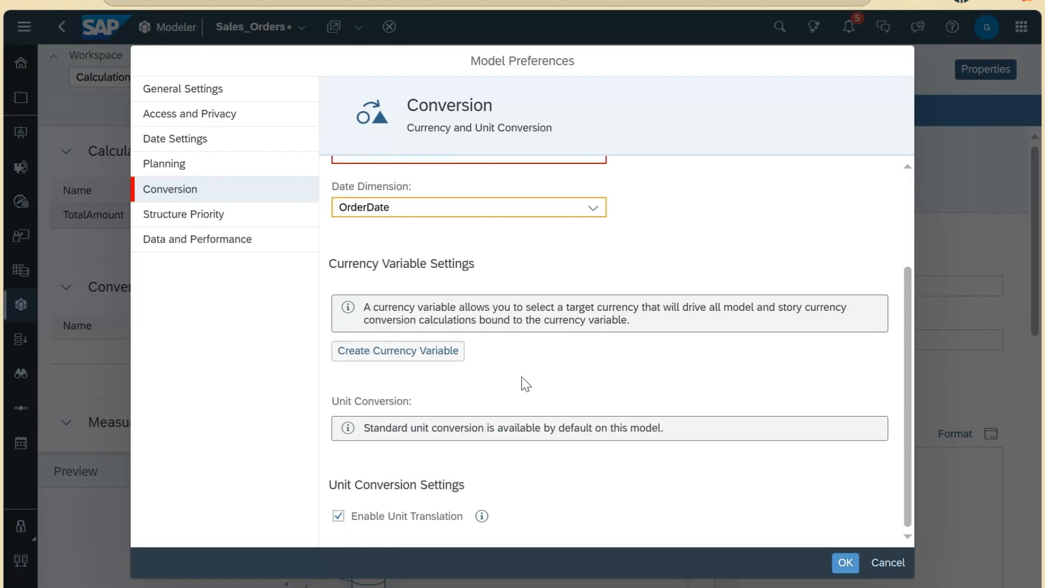
pyautogui.scroll(2, 525, 384)
pyautogui.click(339, 182)
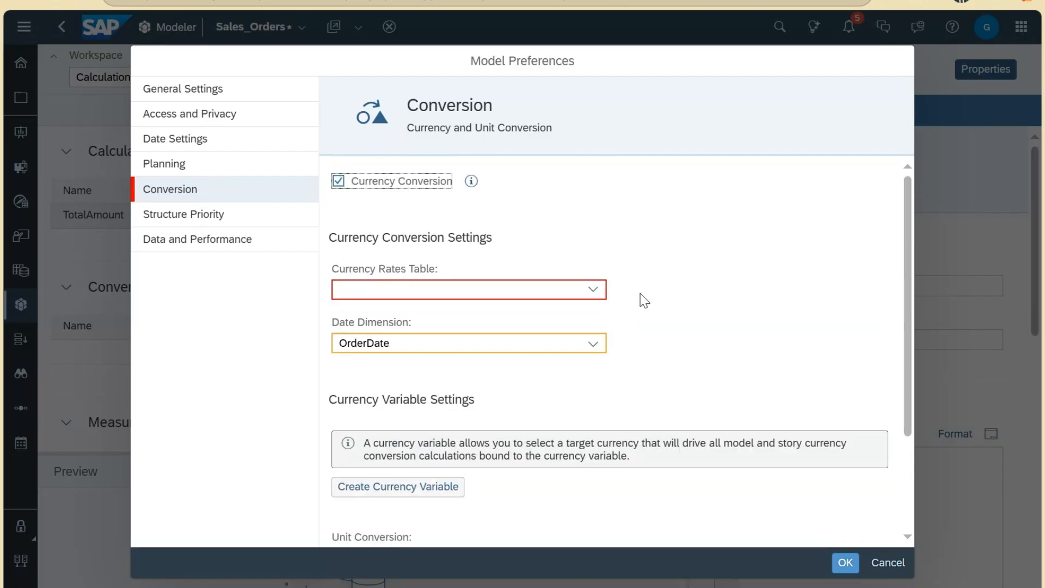
pyautogui.click(787, 346)
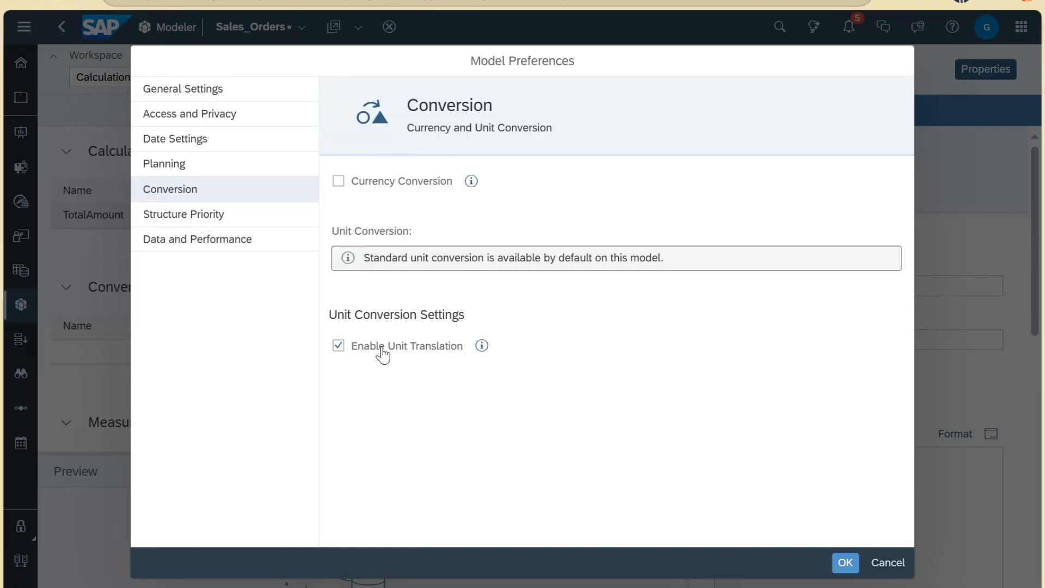
pyautogui.moveTo(485, 350)
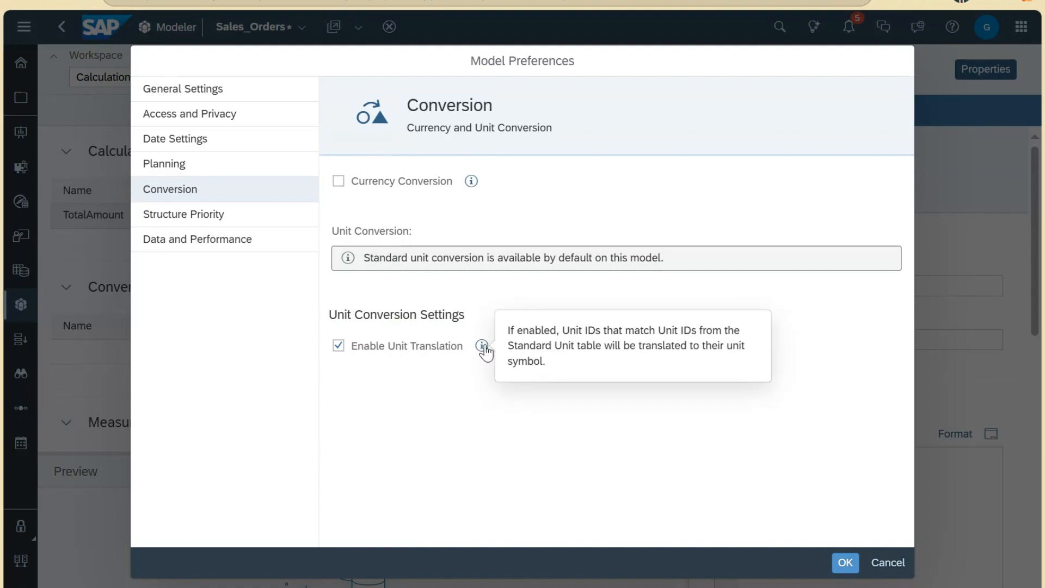
# Step: Look over Structure Priority, then show the Data and Performance preferences
pyautogui.click(243, 216)
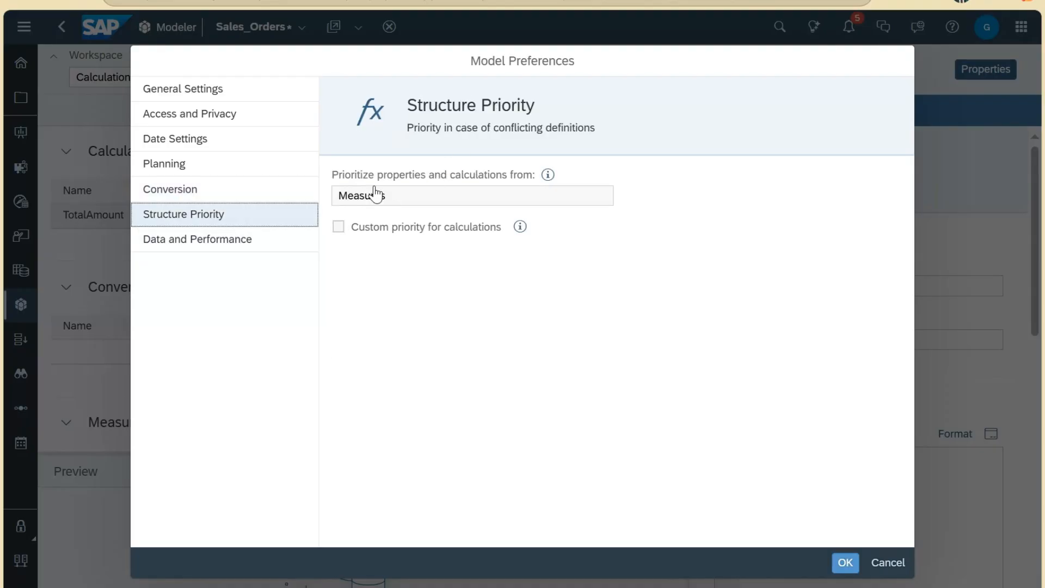
pyautogui.moveTo(377, 199)
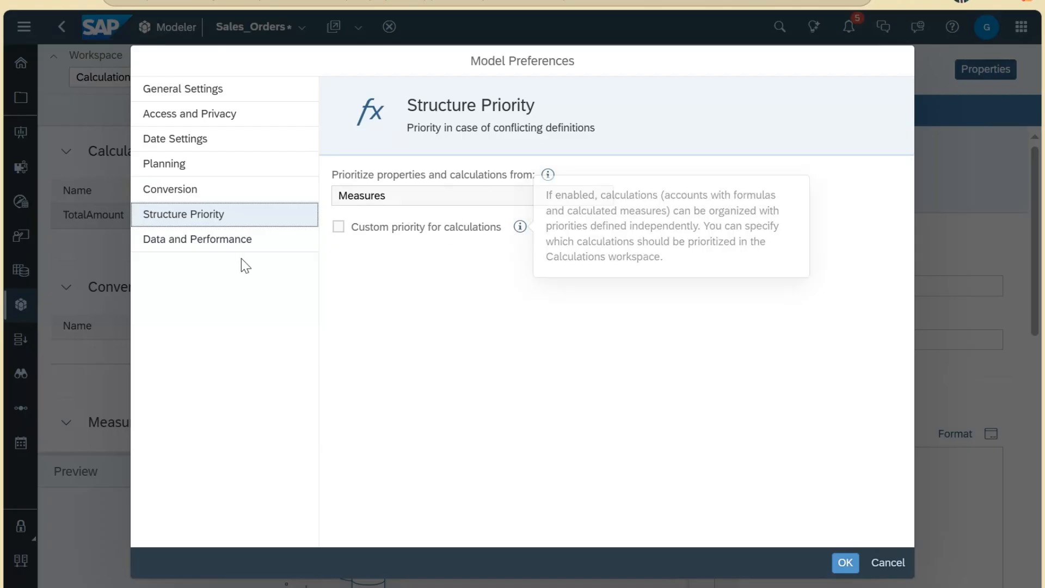
pyautogui.click(242, 243)
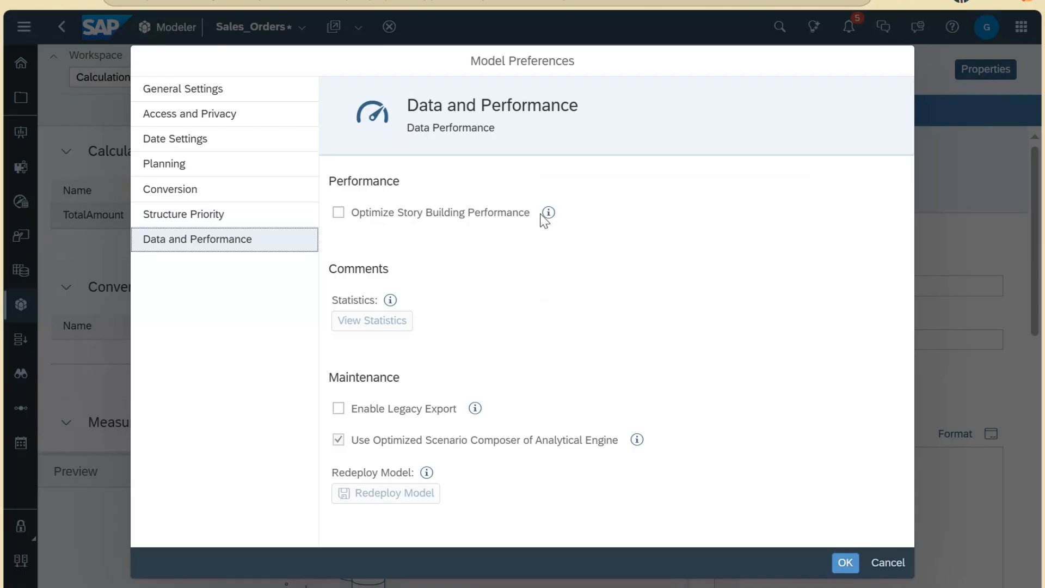
# Step: Read the comment statistics, legacy export and optimized scenario composer notes, then confirm preferences with OK
pyautogui.moveTo(547, 218)
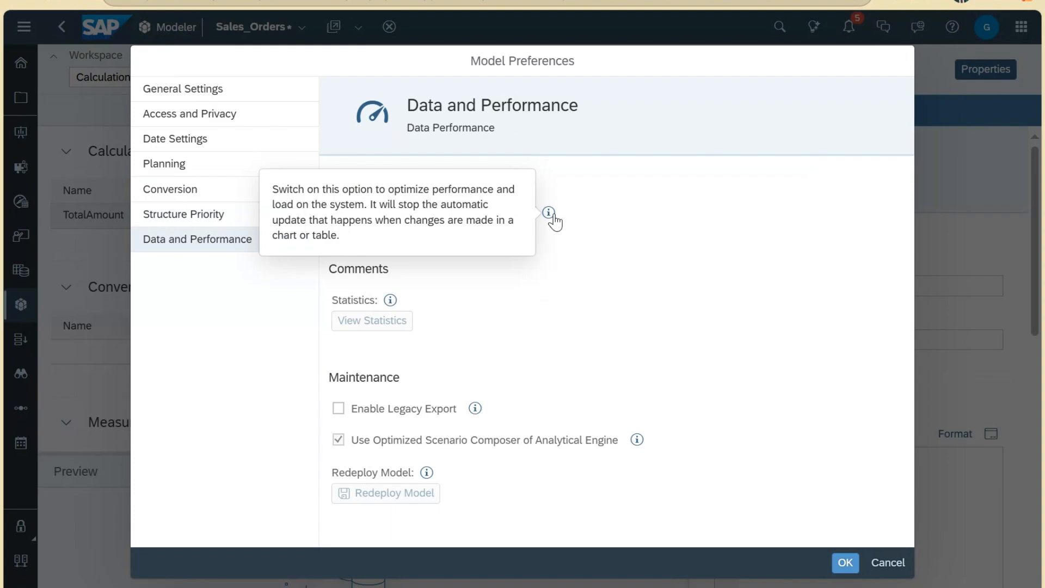
pyautogui.click(391, 277)
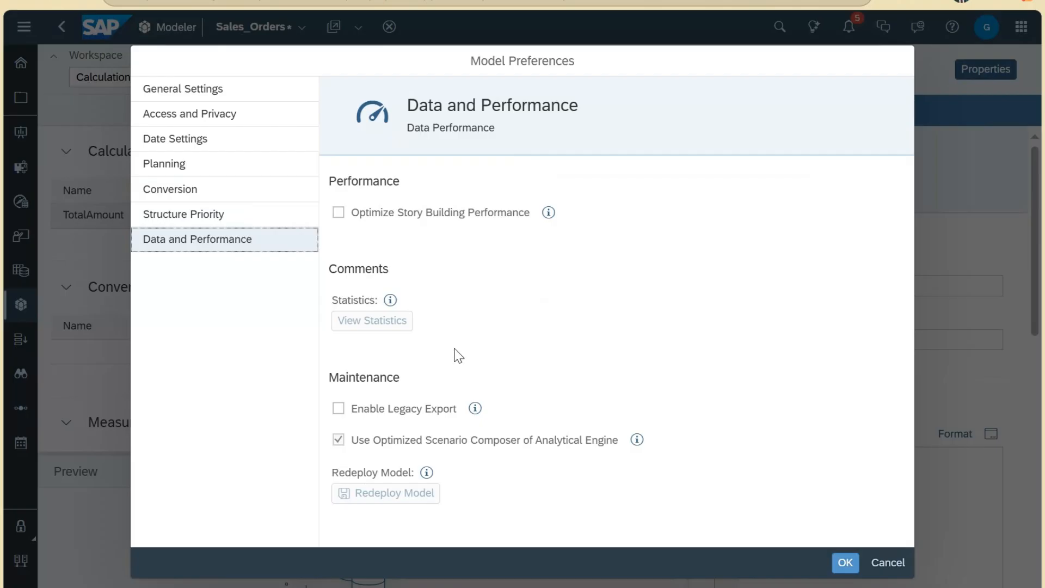
pyautogui.click(390, 301)
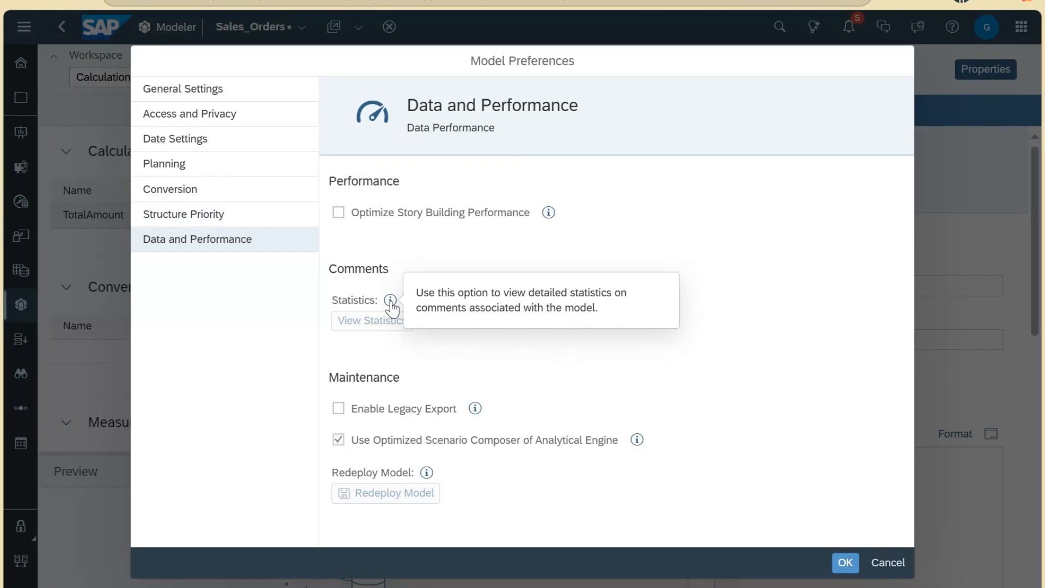
pyautogui.click(426, 361)
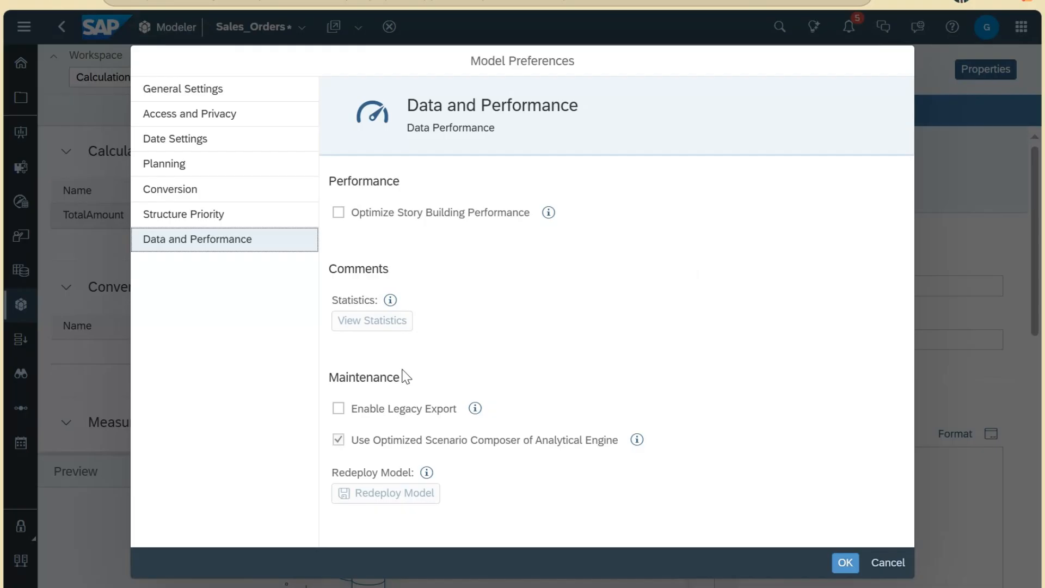
pyautogui.click(473, 413)
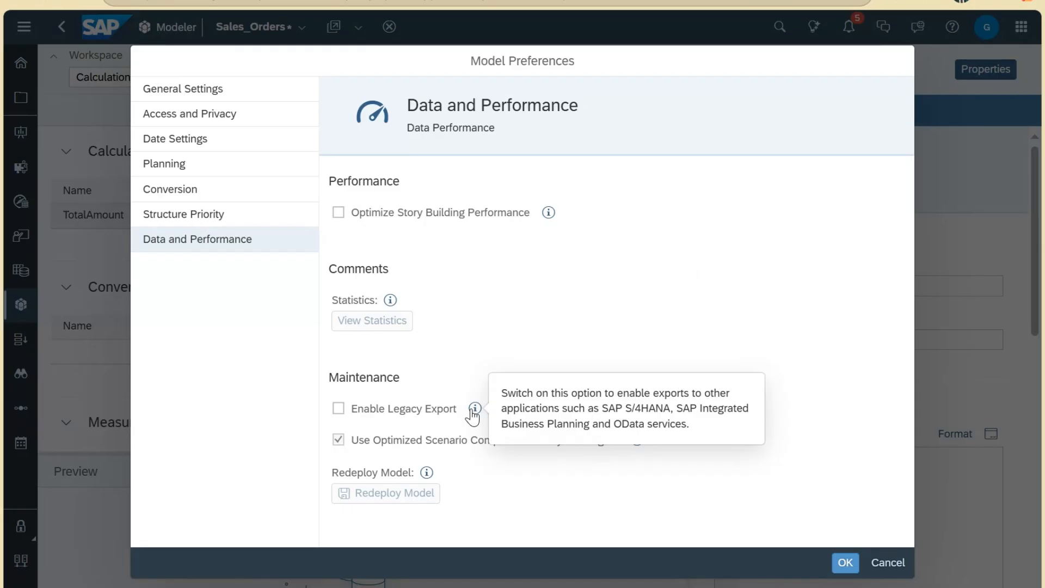
pyautogui.click(374, 451)
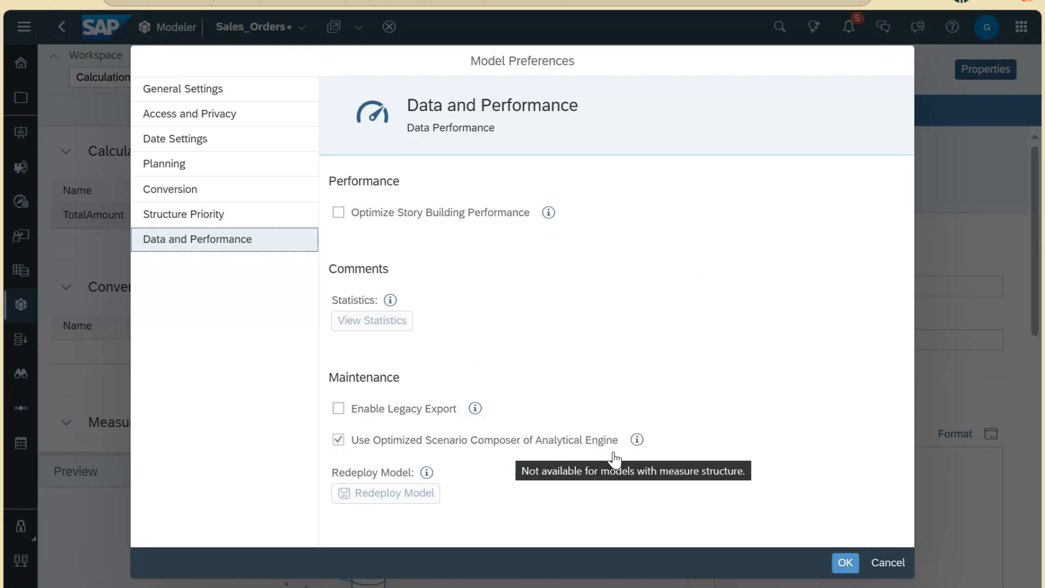
pyautogui.click(641, 442)
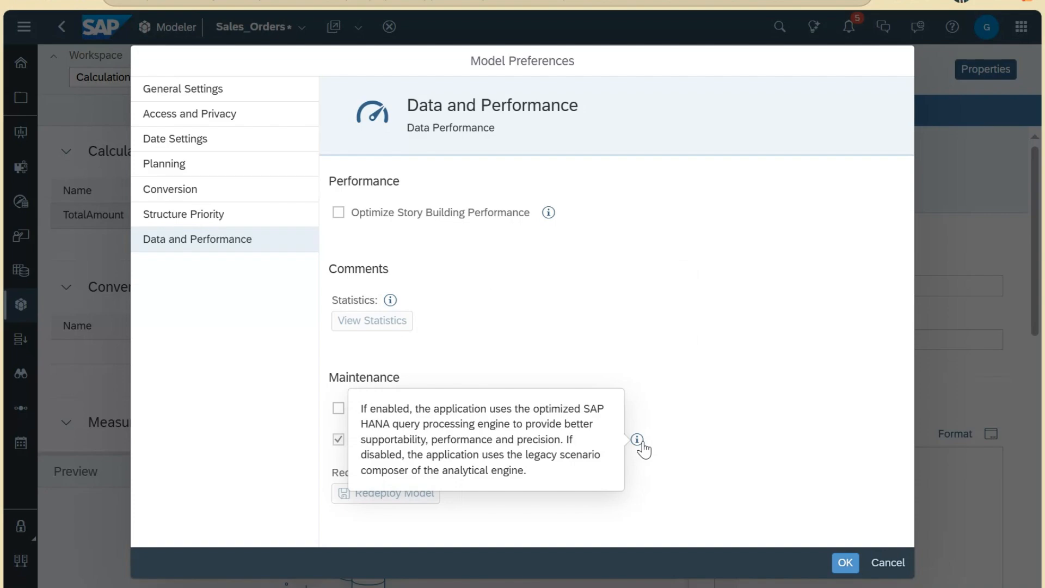
pyautogui.click(396, 491)
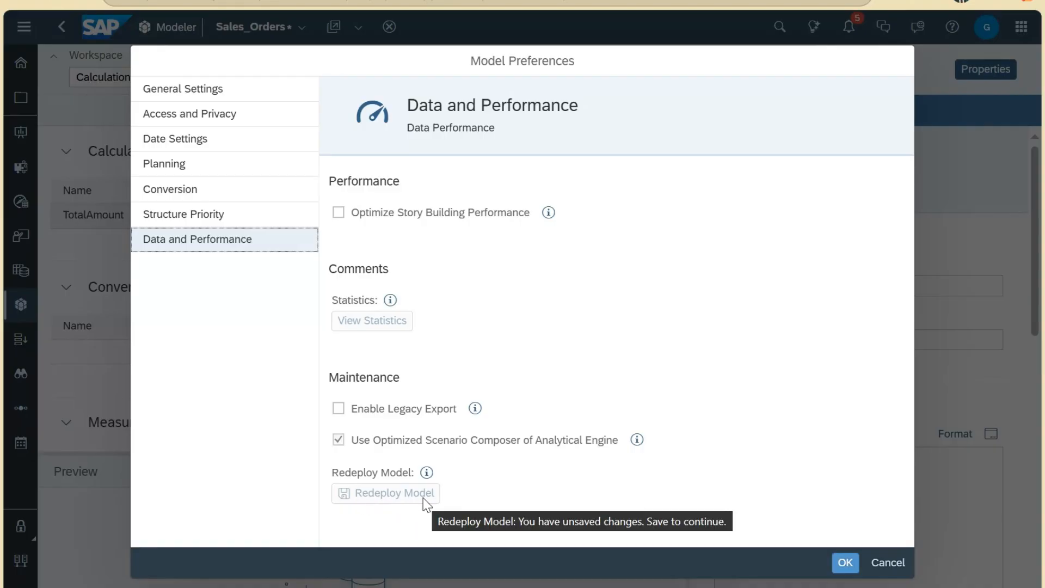
pyautogui.click(845, 563)
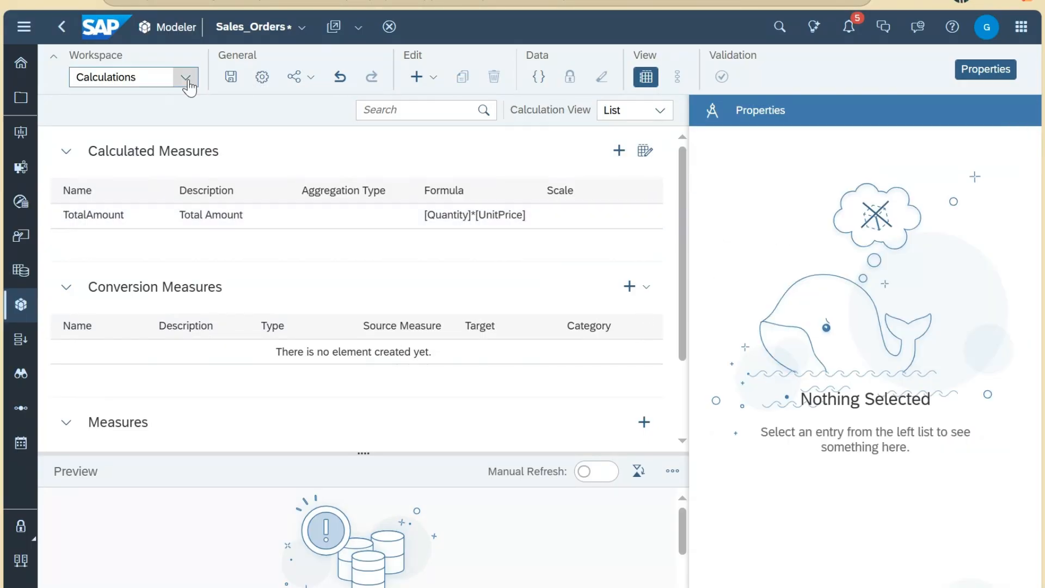
# Step: Browse the Share options and the calculation types available to add
pyautogui.click(305, 78)
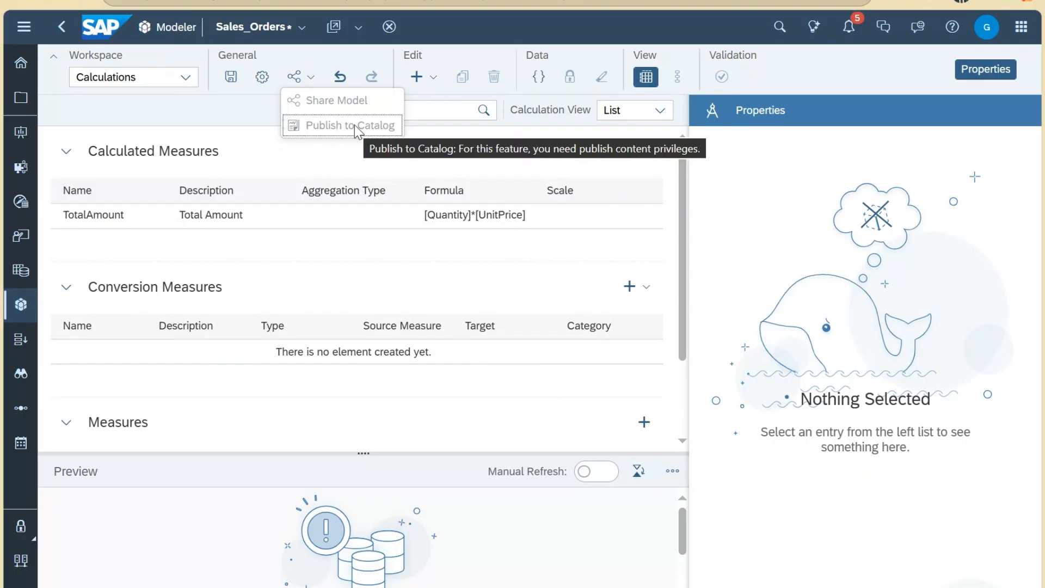
pyautogui.click(361, 54)
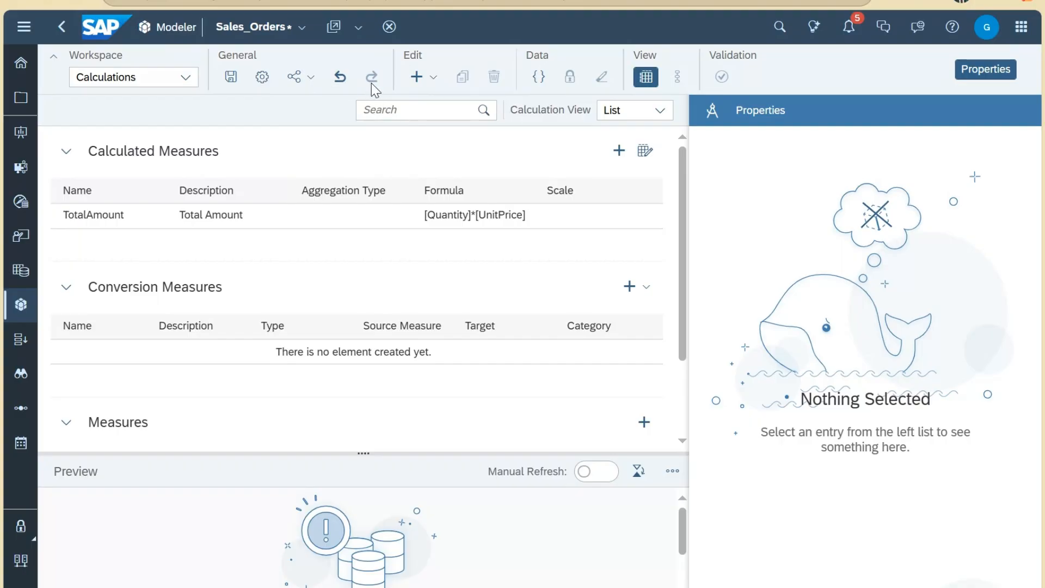
pyautogui.click(433, 84)
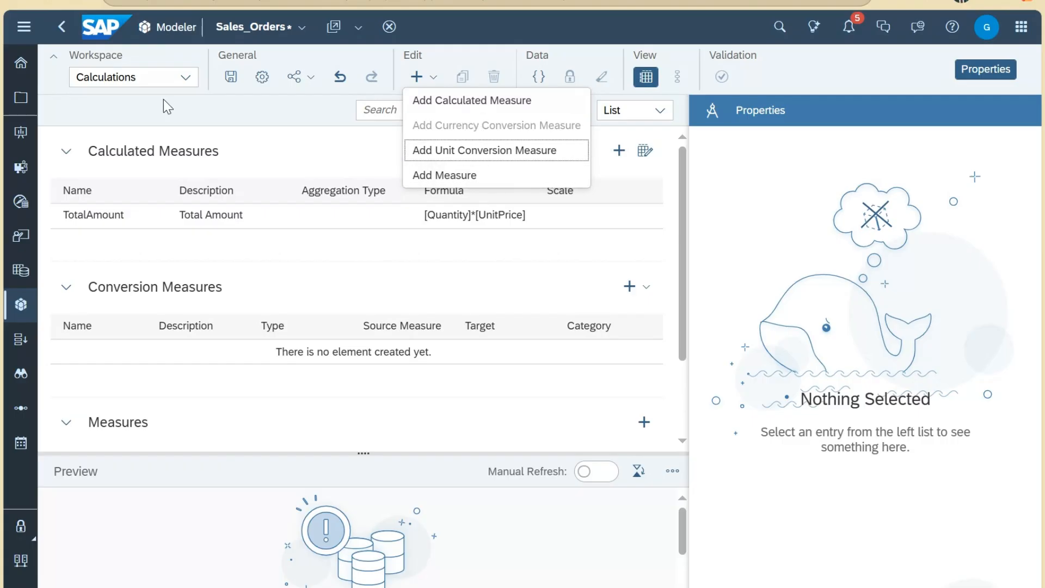
# Step: Switch the Workspace to Model Structure, showing UnitPrice, Quantity and the dimensions
pyautogui.click(186, 78)
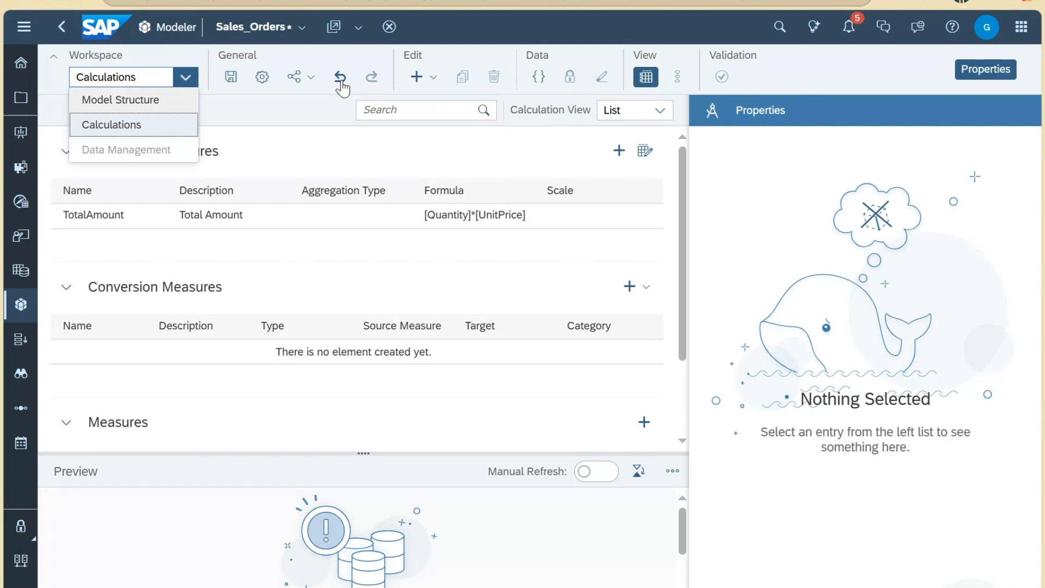
pyautogui.click(134, 100)
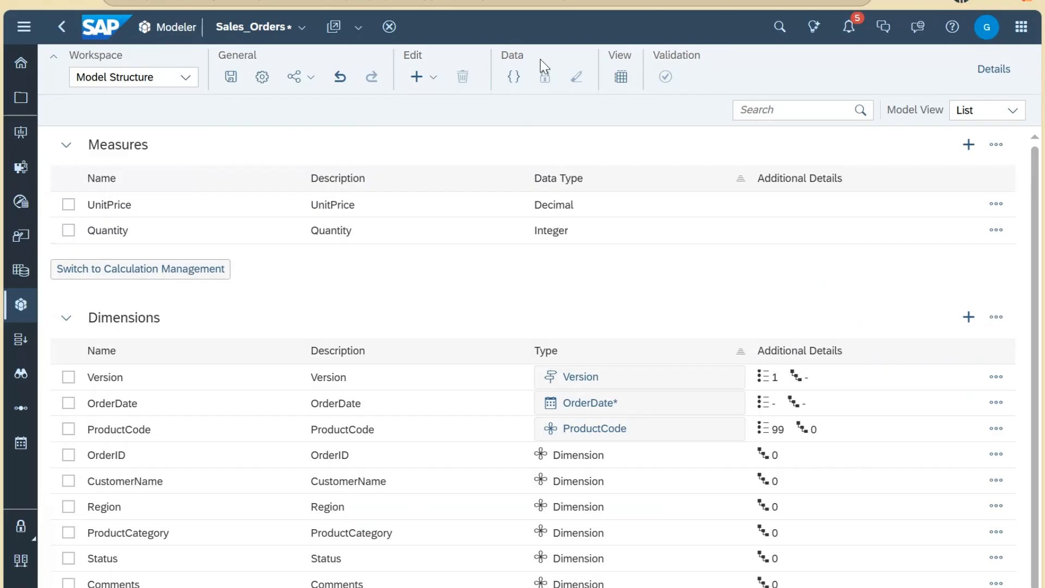
pyautogui.click(434, 78)
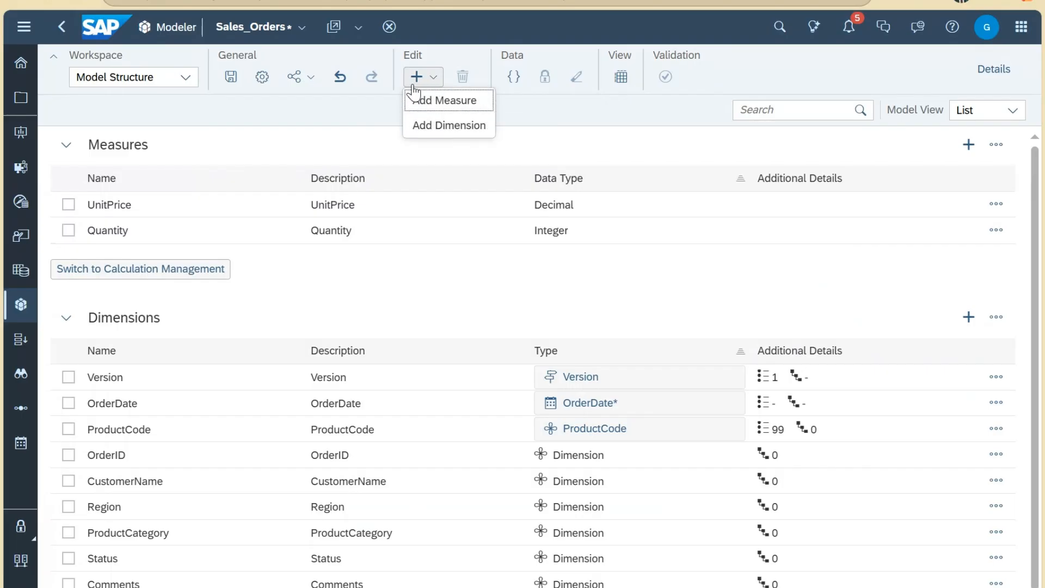
pyautogui.click(185, 78)
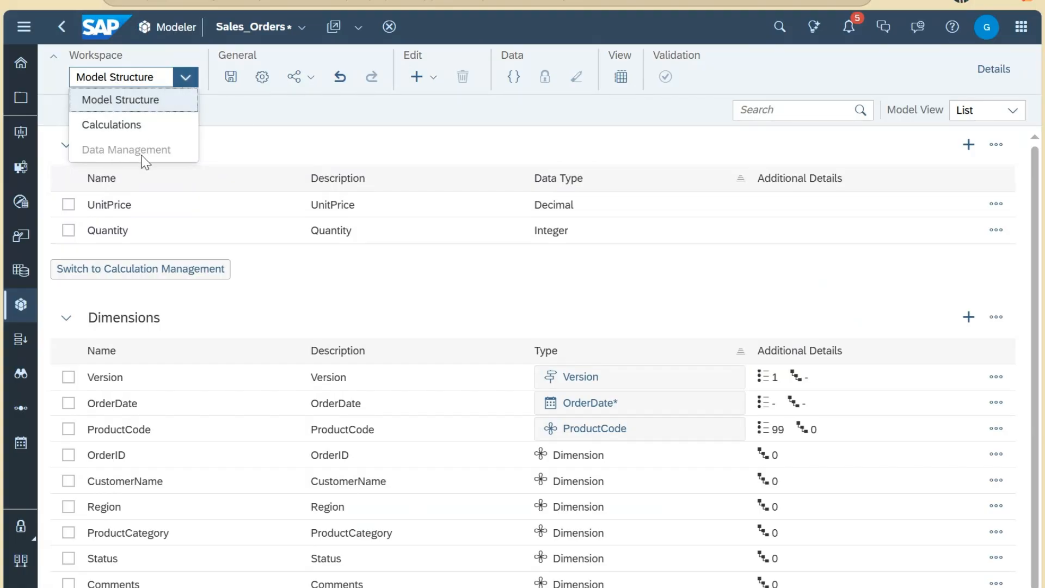
pyautogui.click(443, 108)
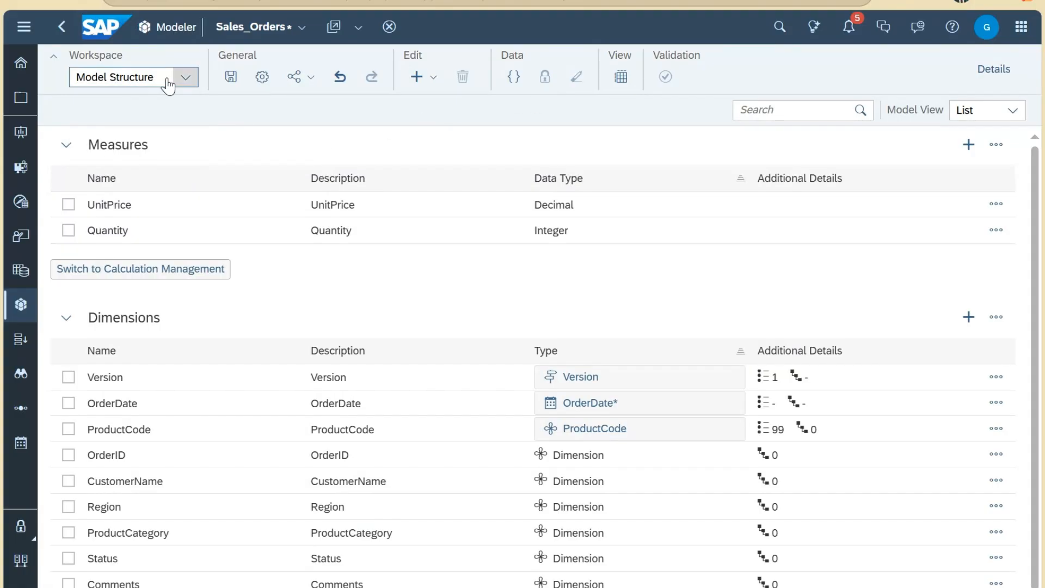
pyautogui.click(186, 77)
pyautogui.click(461, 116)
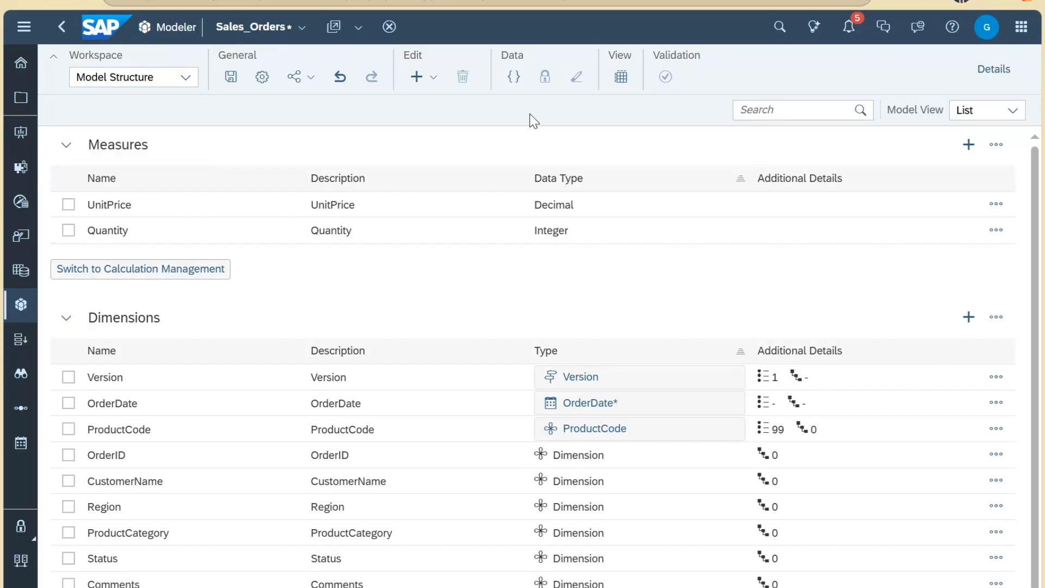
# Step: Add variable TargetCurrency with description Target Currency and bring up its value domain choices
pyautogui.click(515, 79)
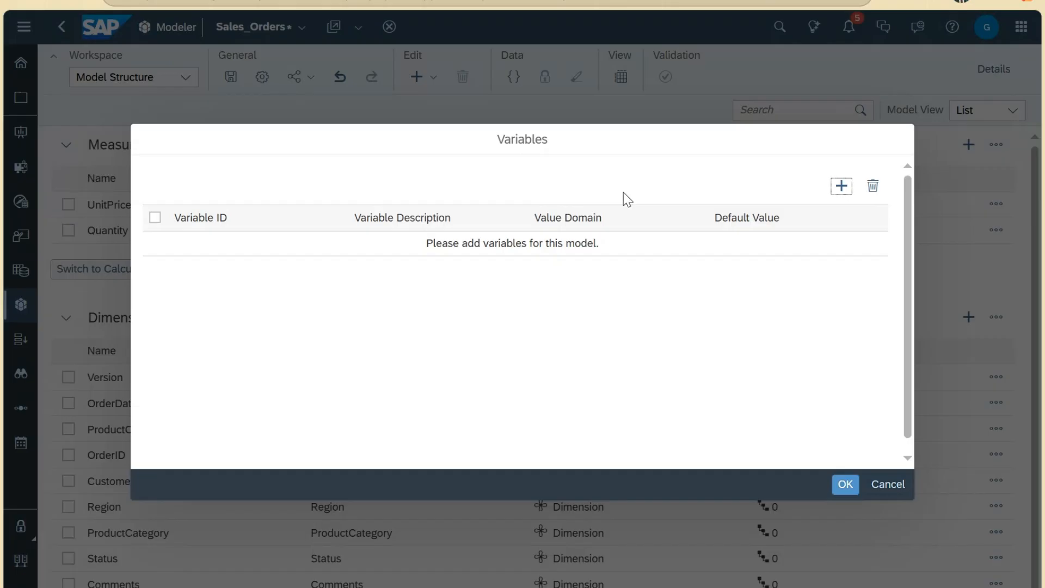
pyautogui.click(843, 188)
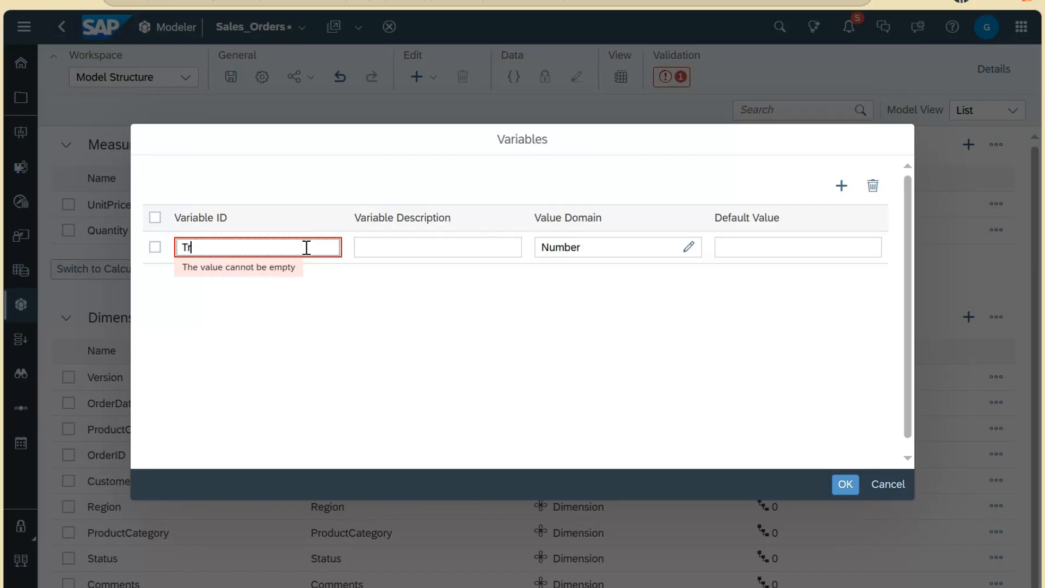
pyautogui.write('Target ')
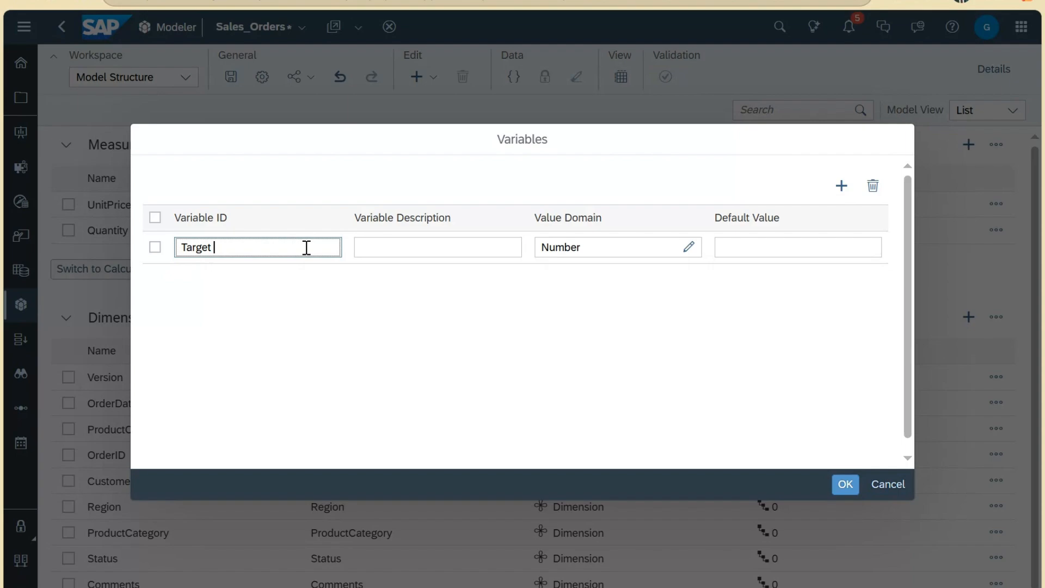
pyautogui.write('Currency')
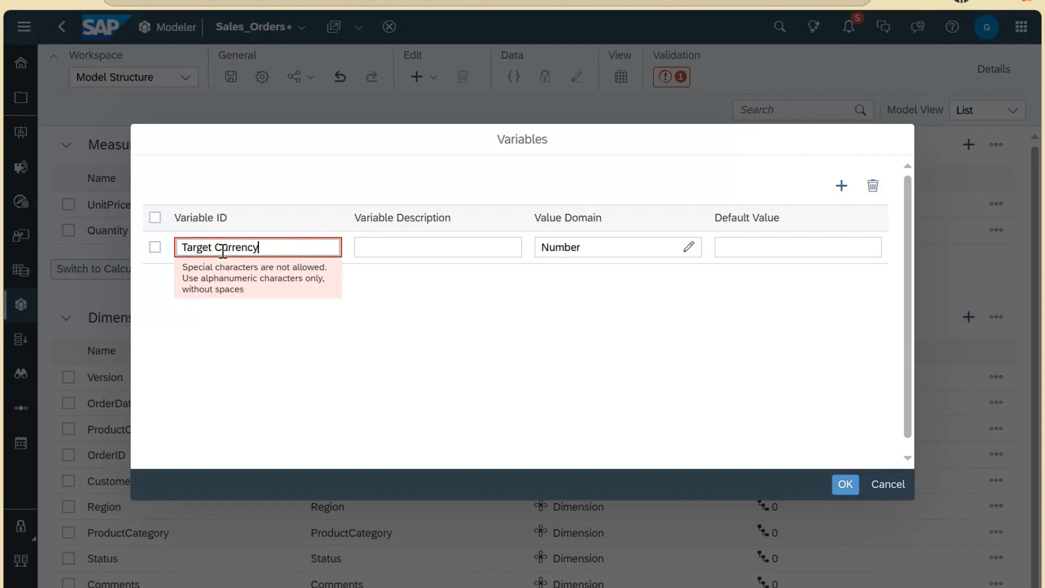
pyautogui.click(213, 247)
pyautogui.press('BackSpace')
pyautogui.hotkey('ctrl', 'a')
pyautogui.hotkey('ctrl', 'c')
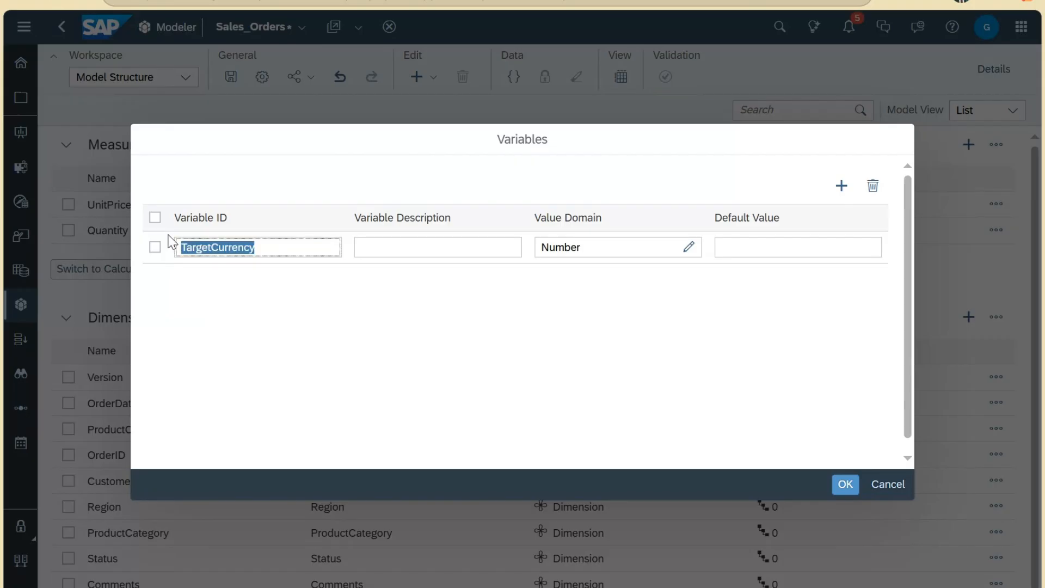
pyautogui.click(416, 247)
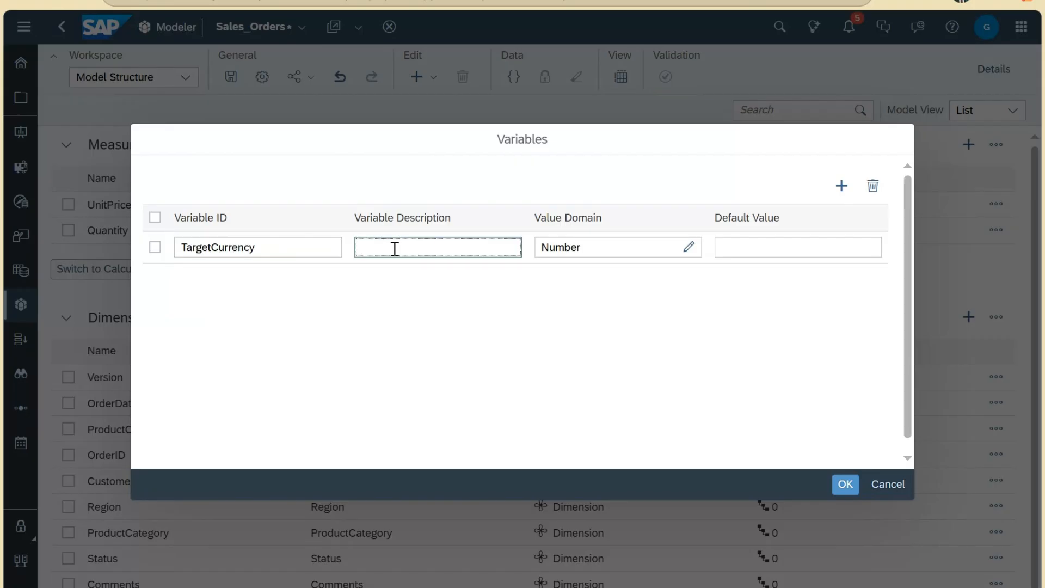
pyautogui.hotkey('ctrl', 'v')
pyautogui.click(394, 247)
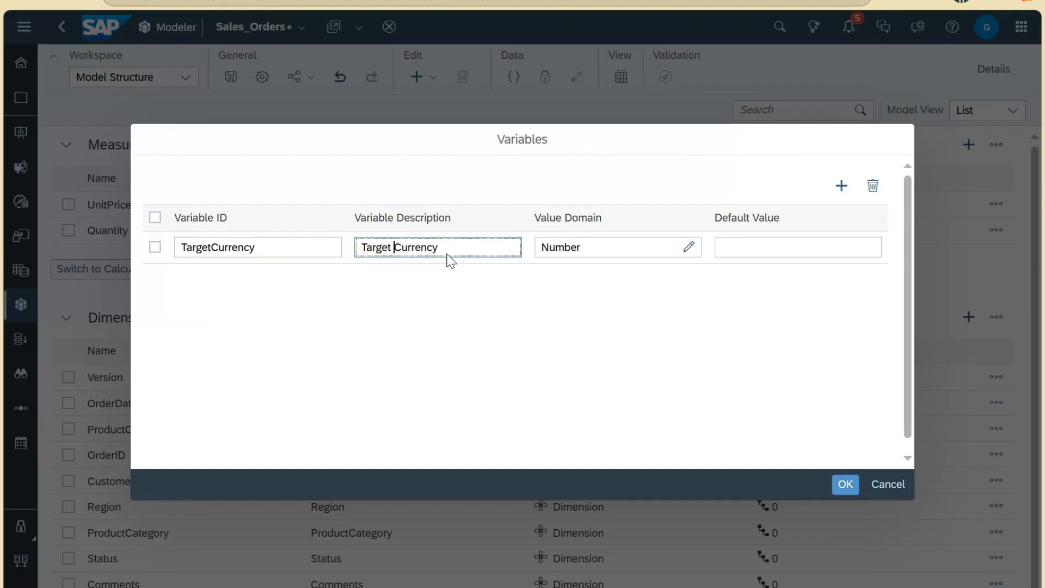
pyautogui.click(689, 247)
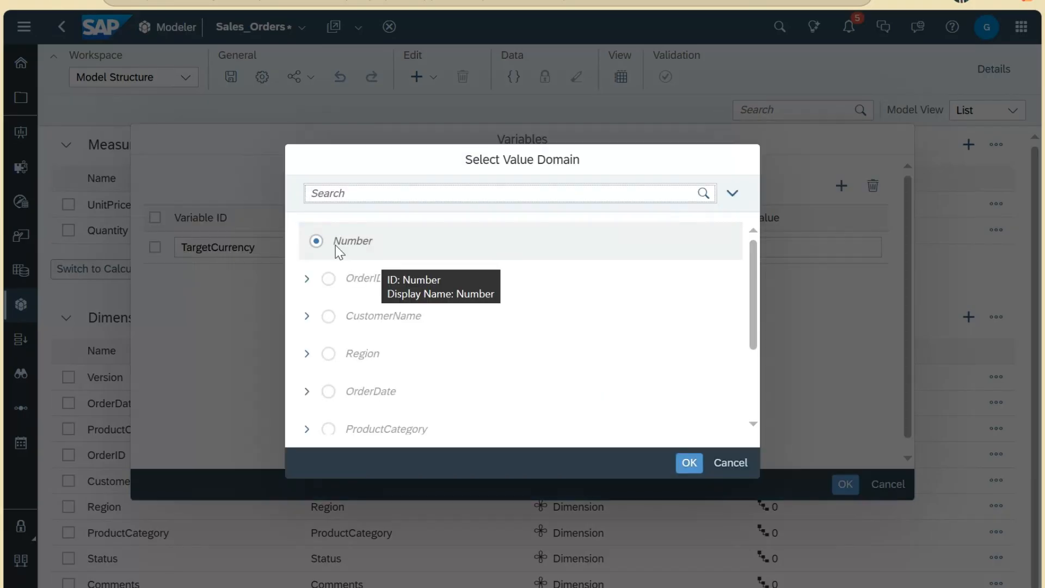
# Step: Pick the Status Member ID as TargetCurrency's value domain (Status.ID) and confirm
pyautogui.scroll(-3, 367, 361)
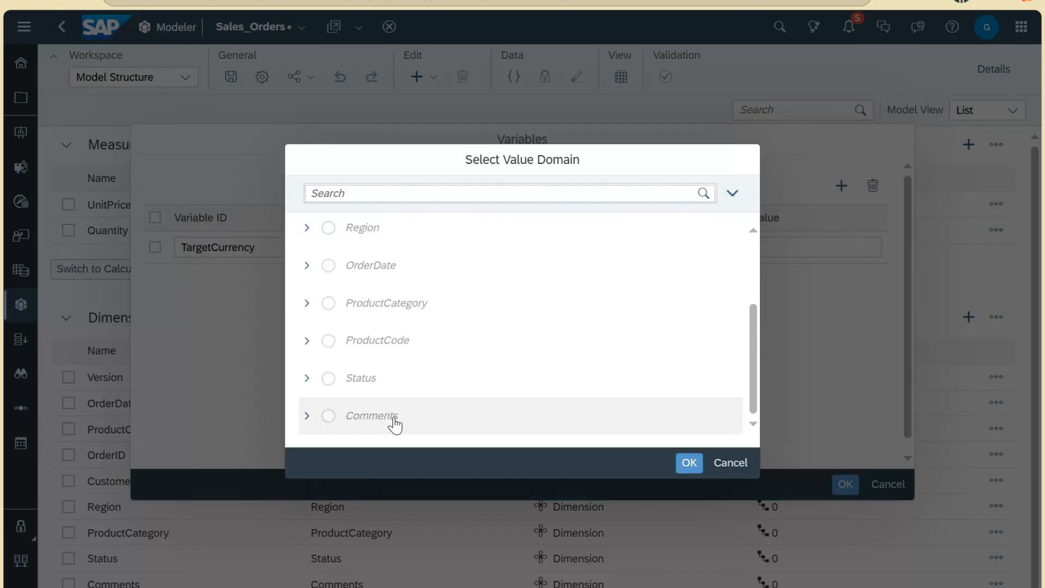
pyautogui.scroll(3, 393, 416)
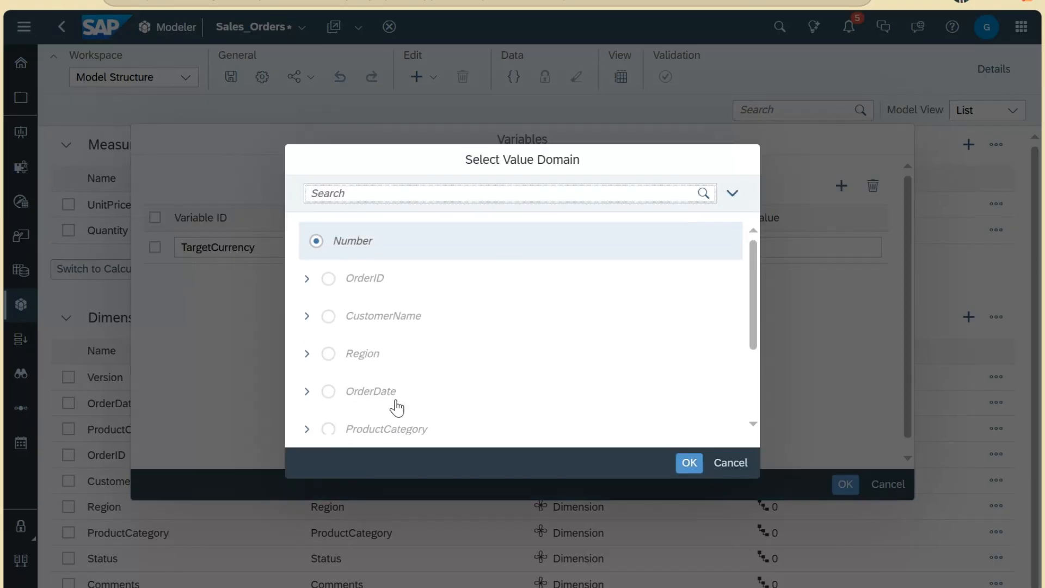
pyautogui.click(307, 280)
pyautogui.scroll(-3, 349, 327)
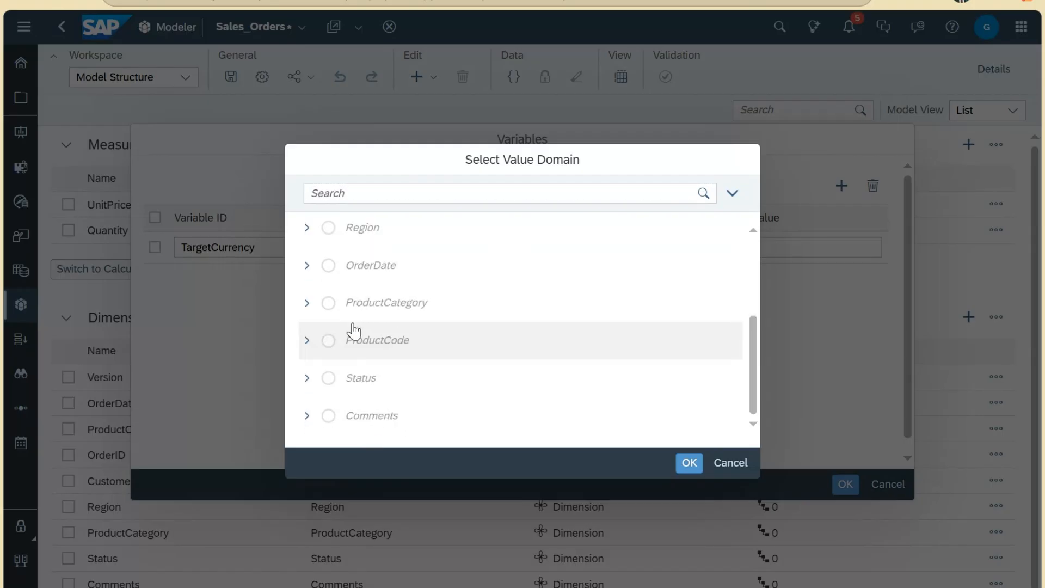
pyautogui.click(308, 379)
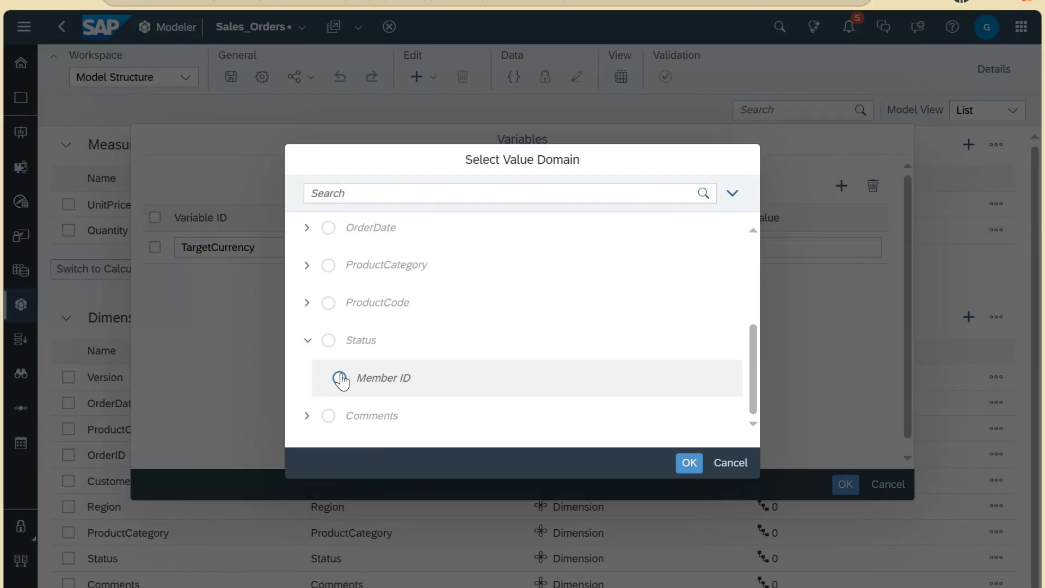
pyautogui.scroll(5, 338, 378)
pyautogui.scroll(-3, 408, 380)
pyautogui.scroll(-2, 408, 379)
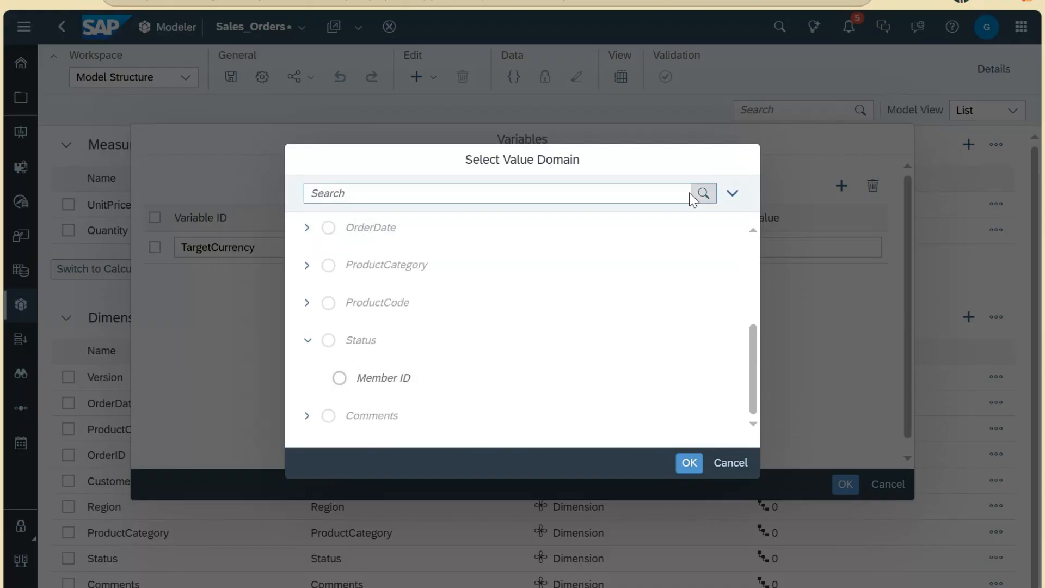
pyautogui.click(732, 193)
pyautogui.click(732, 193)
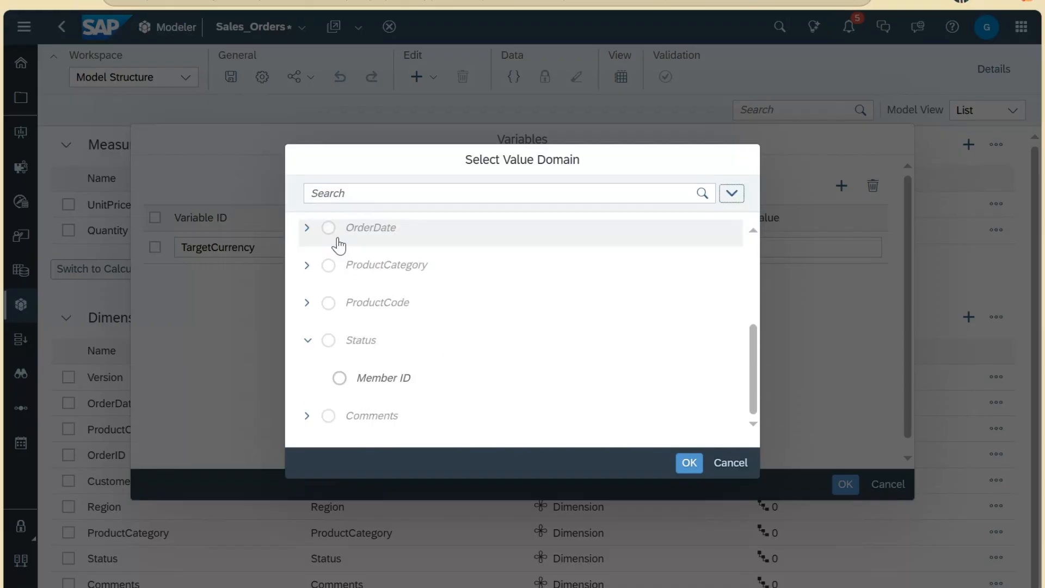
pyautogui.scroll(3, 338, 240)
pyautogui.scroll(-3, 350, 238)
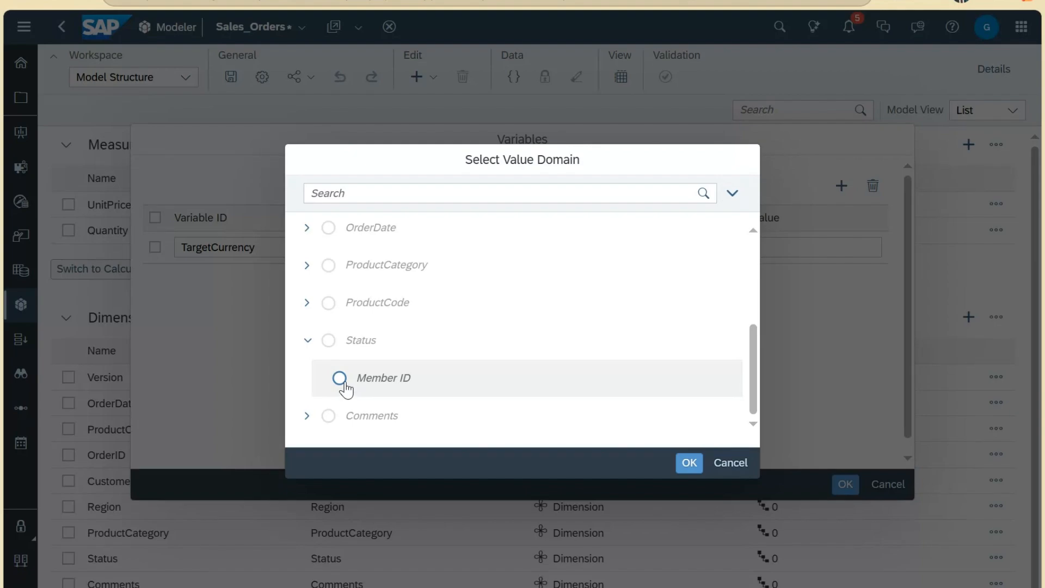
pyautogui.click(340, 378)
pyautogui.click(689, 462)
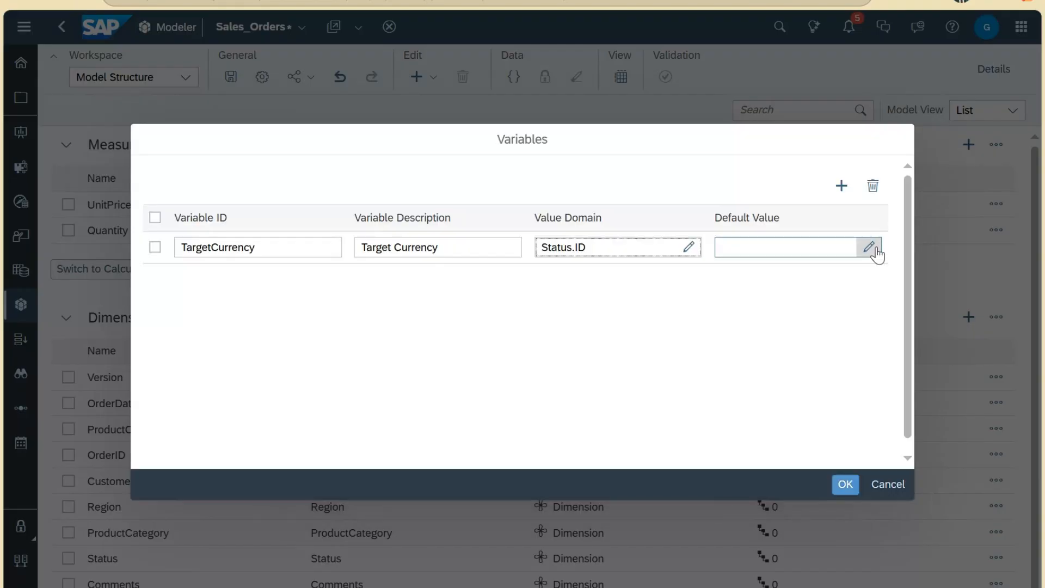
# Step: Rename the variable ID to Status, give it default value #, and apply the settings
pyautogui.moveTo(463, 248); pyautogui.dragTo(327, 247)
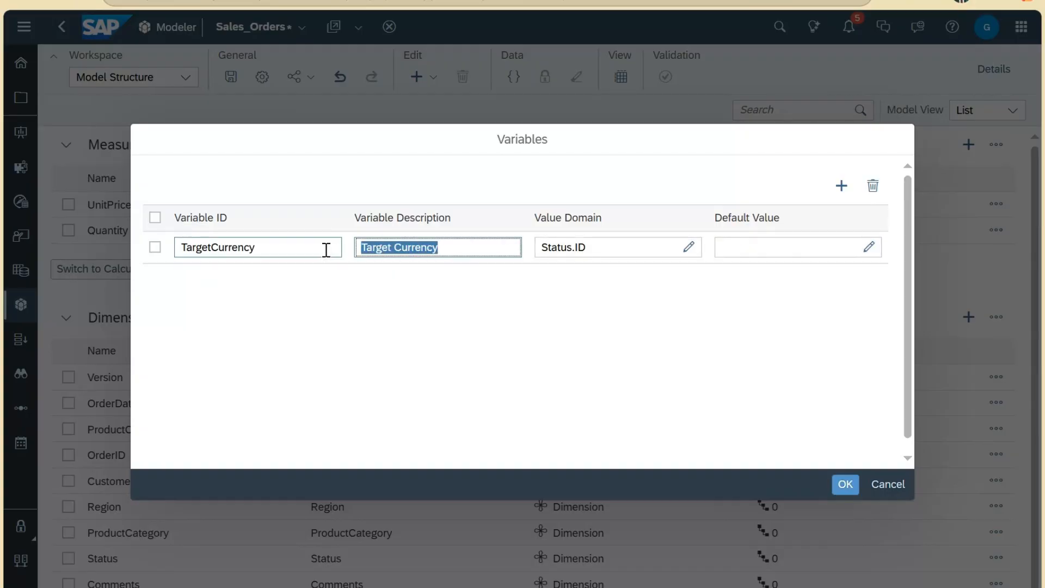
pyautogui.write('Status')
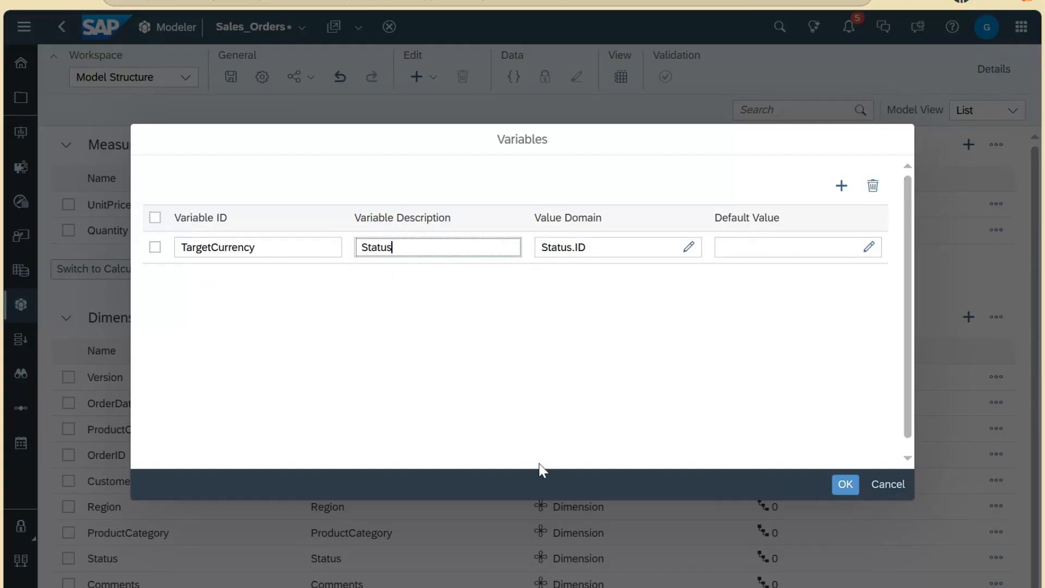
pyautogui.doubleClick(355, 243)
pyautogui.hotkey('ctrl', 'c')
pyautogui.doubleClick(183, 246)
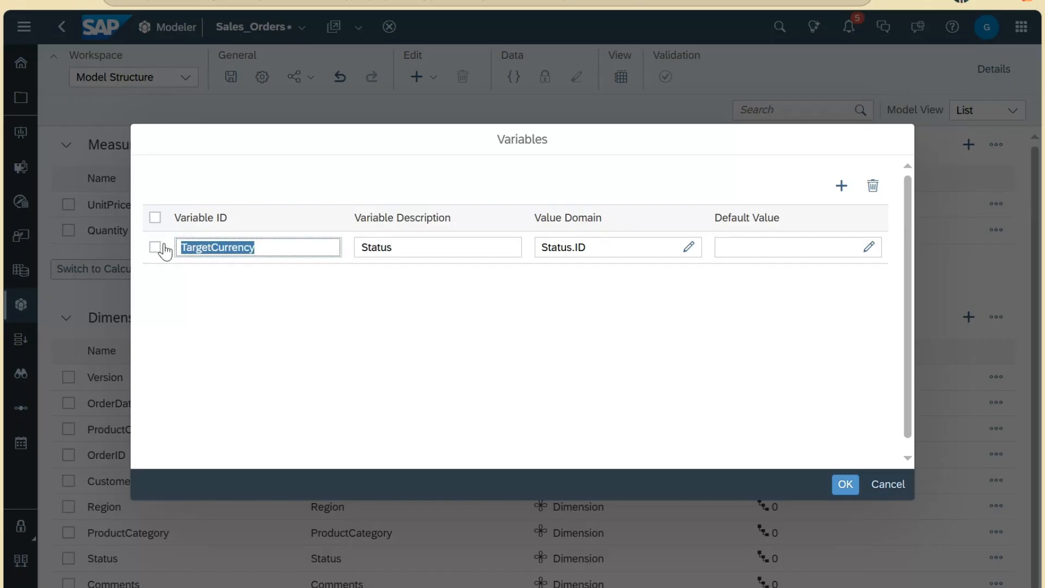
pyautogui.hotkey('ctrl', 'v')
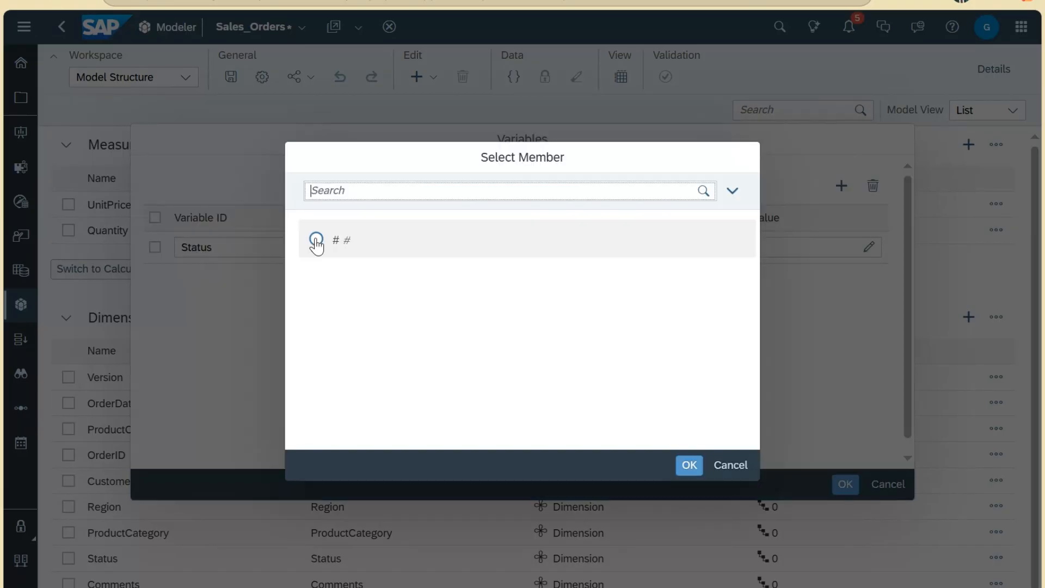
pyautogui.click(316, 239)
pyautogui.click(689, 465)
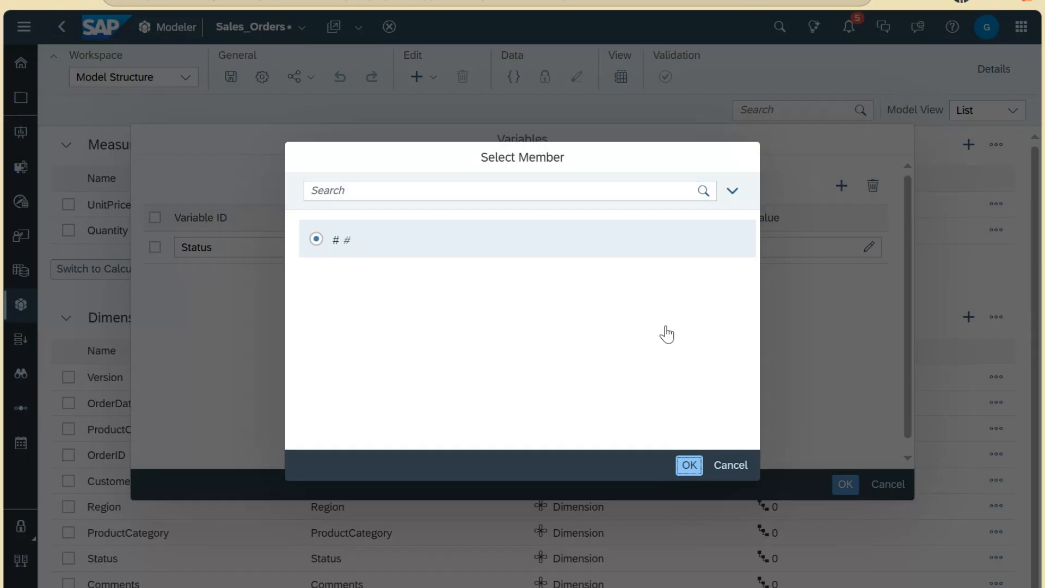
pyautogui.doubleClick(365, 247)
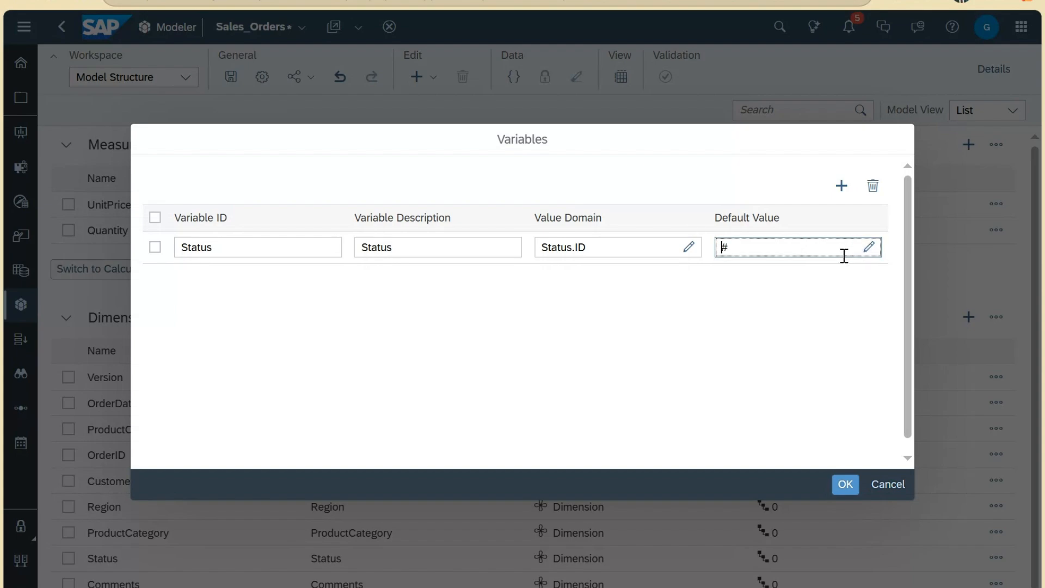
pyautogui.click(843, 484)
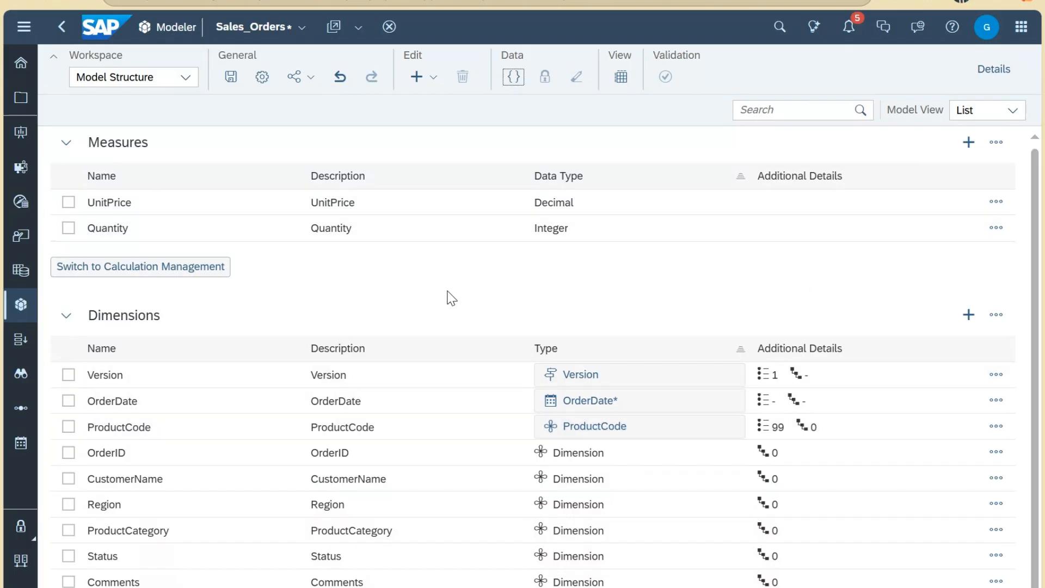
# Step: Save the Sales_Orders model and show its still-empty Data Foundation
pyautogui.click(185, 78)
pyautogui.click(231, 78)
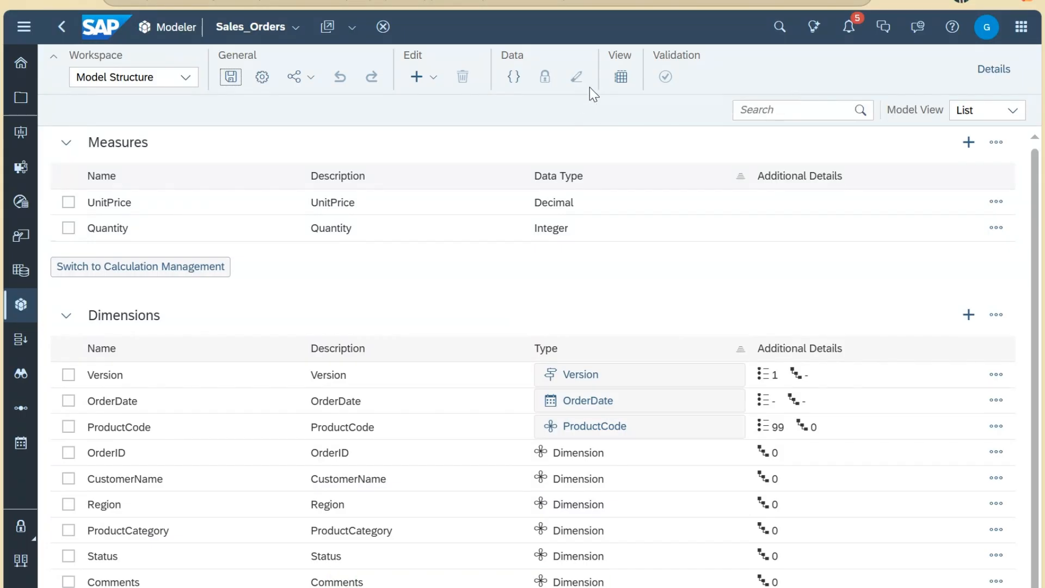
pyautogui.click(621, 77)
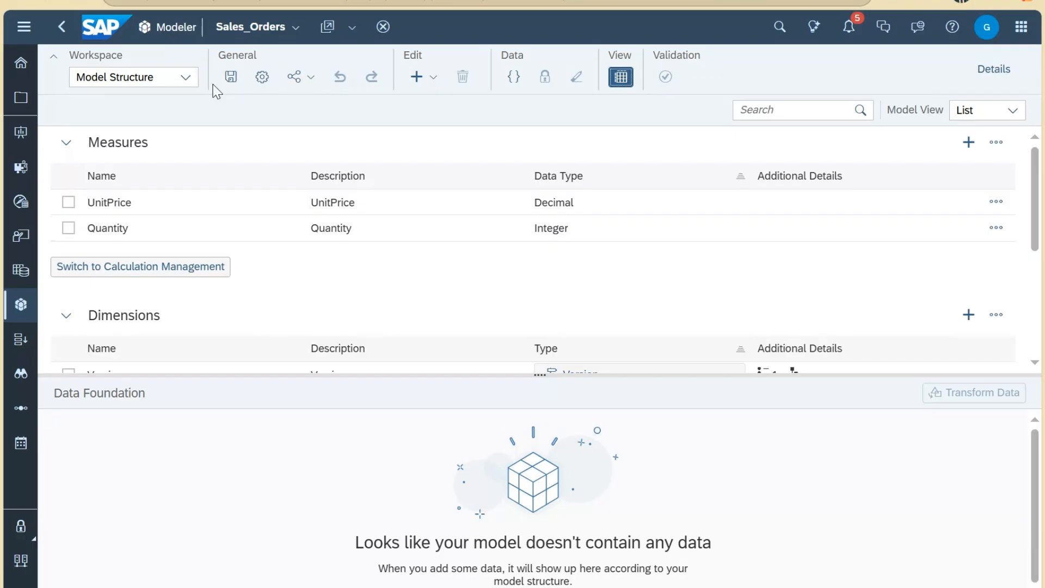
pyautogui.click(185, 77)
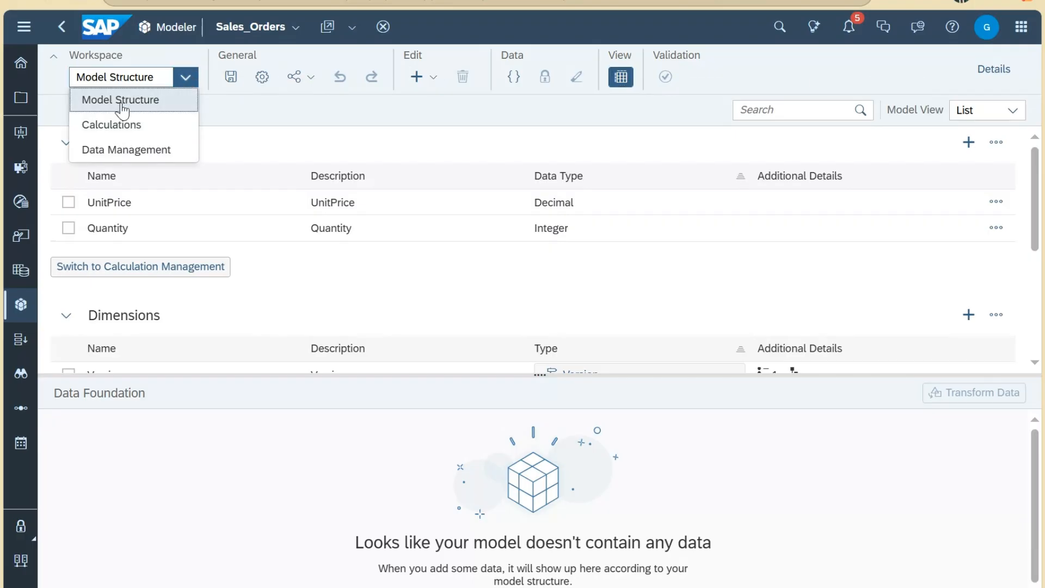
# Step: Switch to the Data Management workspace and start a new data import
pyautogui.click(132, 150)
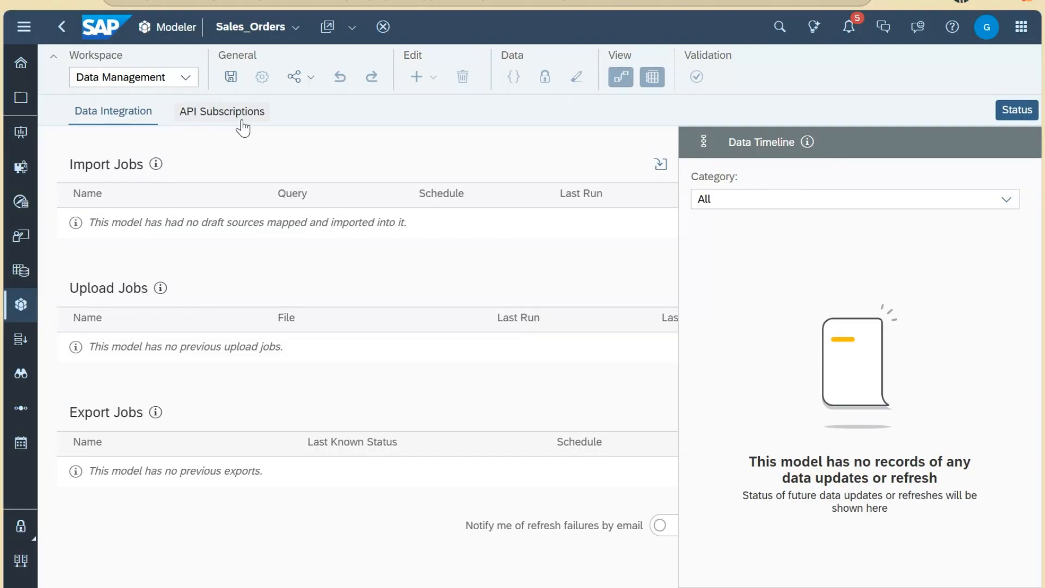
pyautogui.moveTo(71, 164); pyautogui.dragTo(136, 165)
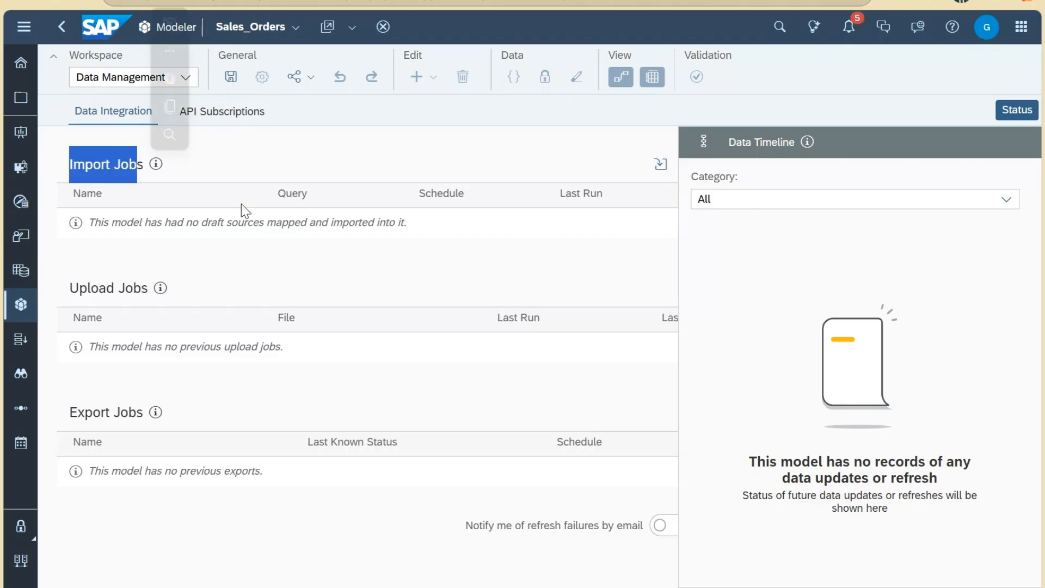
pyautogui.click(654, 166)
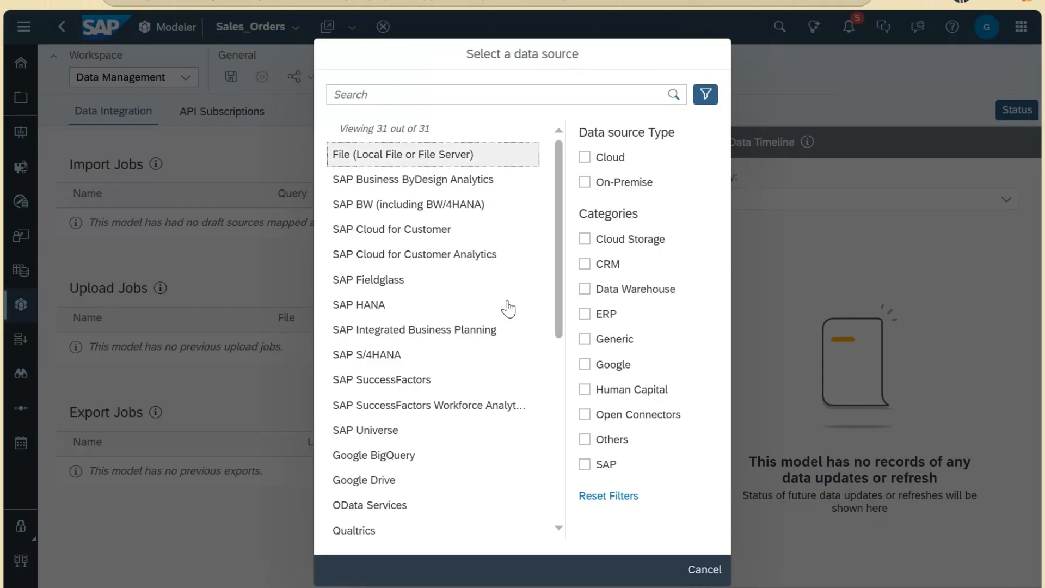
# Step: Import the local file Sales_Orders_Data_100.xlsx into the Sales_Orders model
pyautogui.press('Escape')
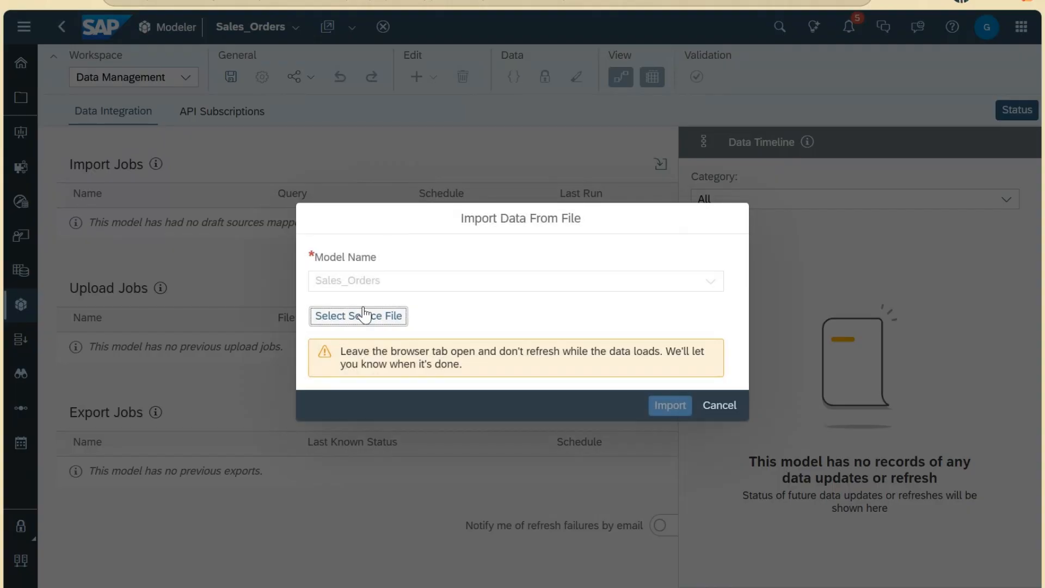
pyautogui.click(365, 314)
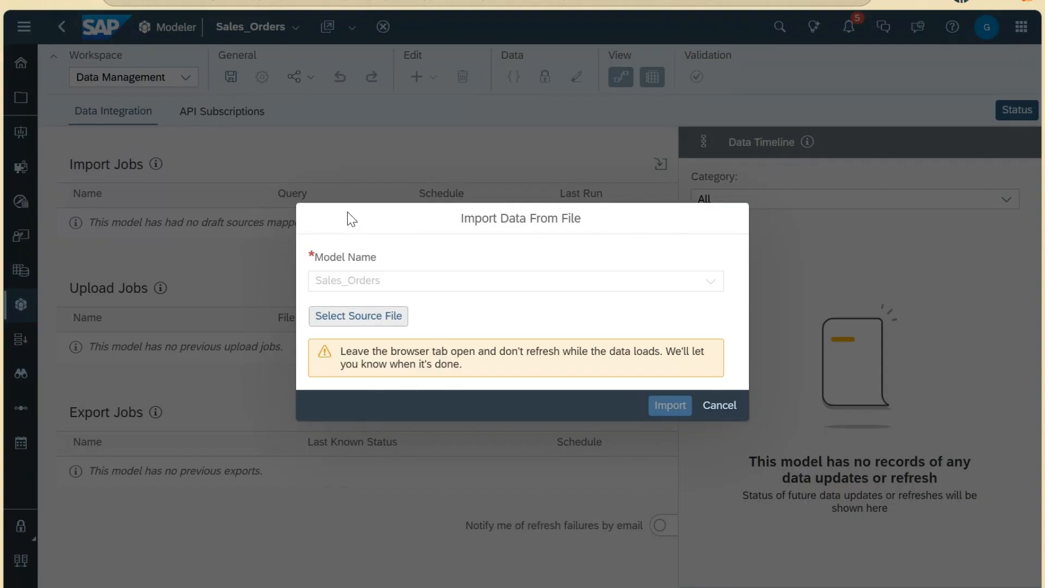
pyautogui.click(375, 317)
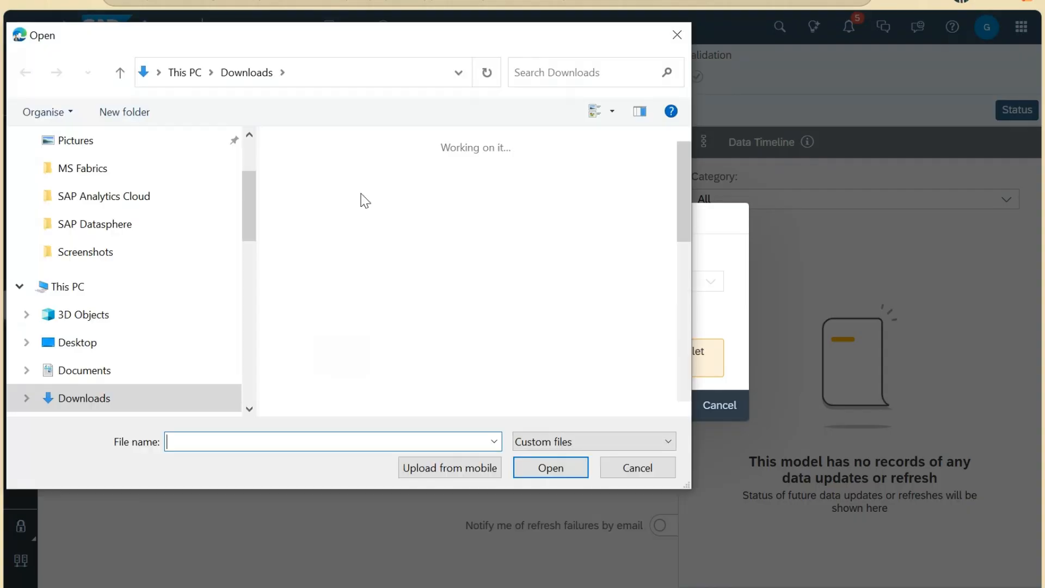
pyautogui.click(359, 285)
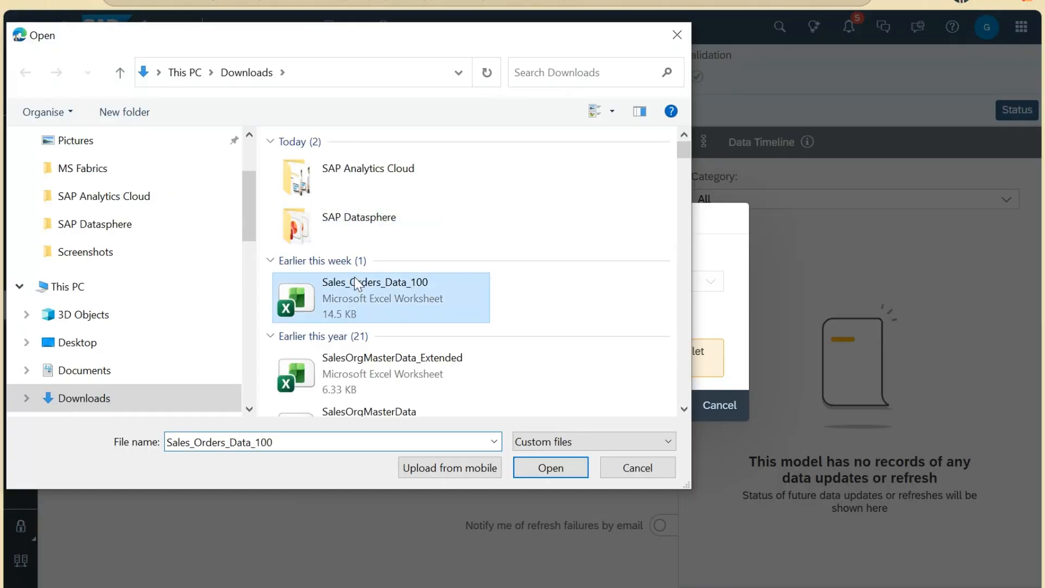
pyautogui.click(561, 473)
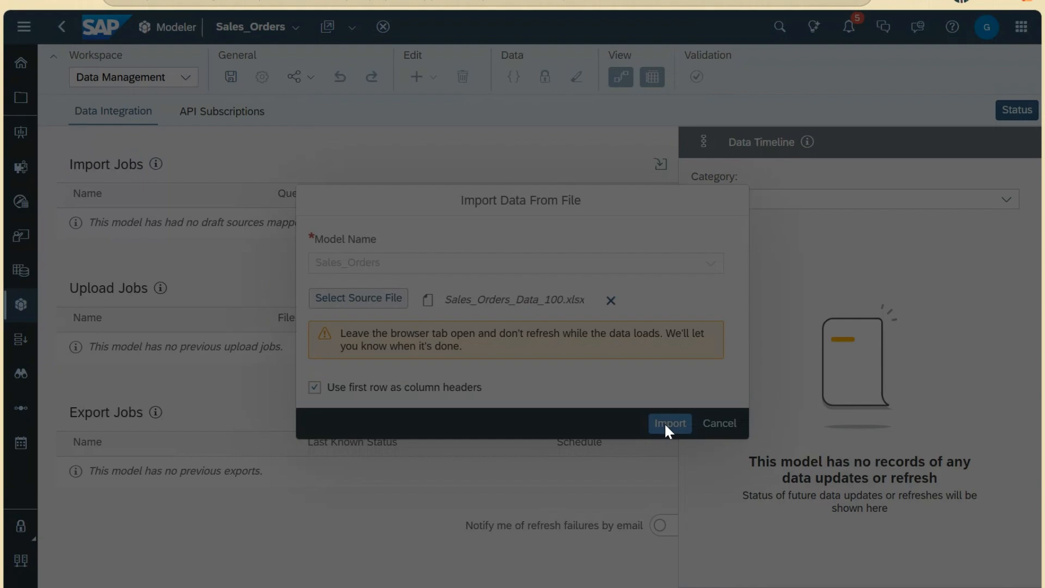
pyautogui.click(667, 431)
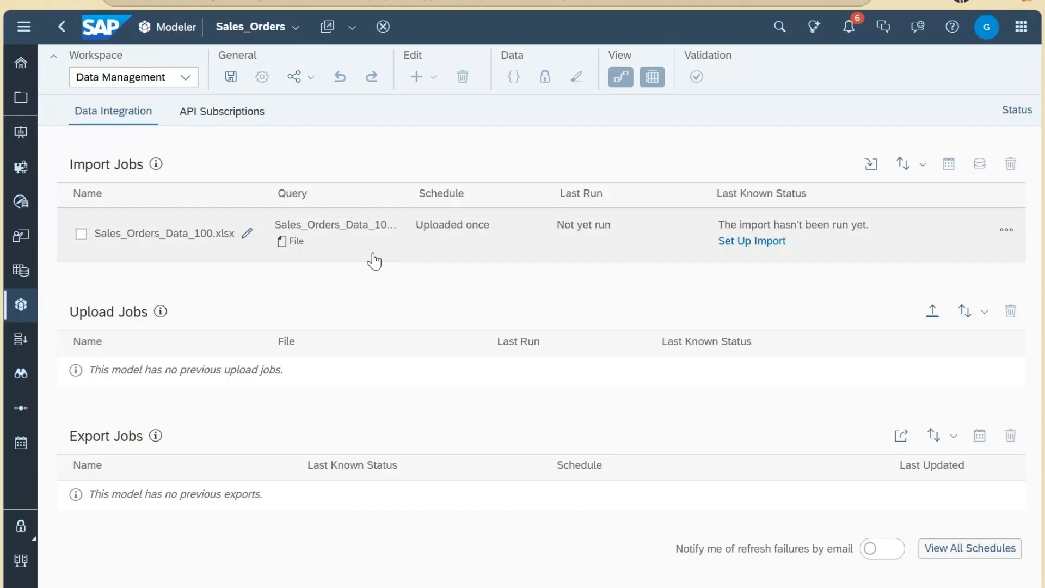
pyautogui.click(755, 244)
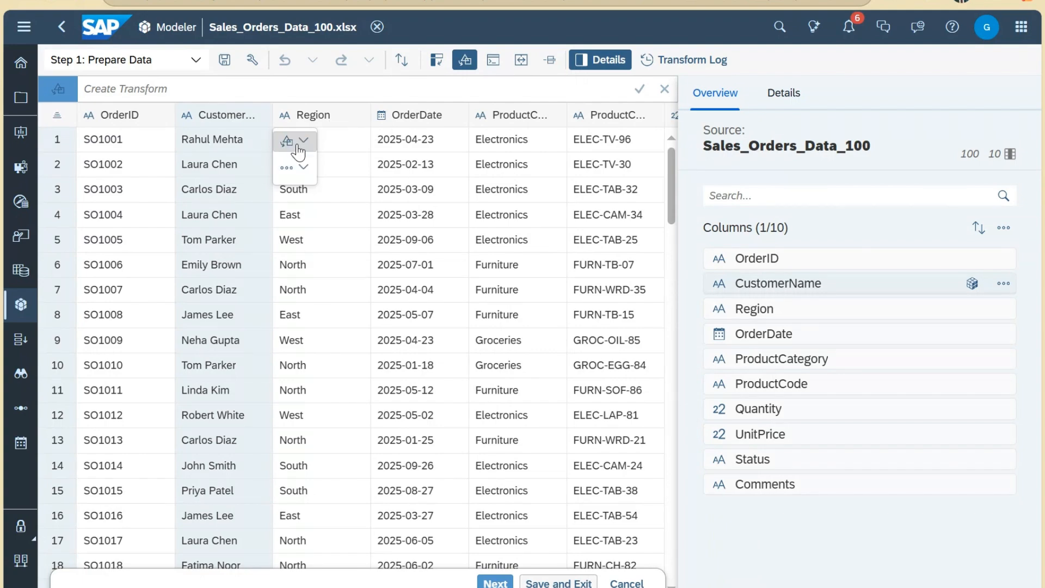
# Step: Check the column's suggested transforms and the Custom Expression Editor, then close the editor without changes
pyautogui.click(303, 144)
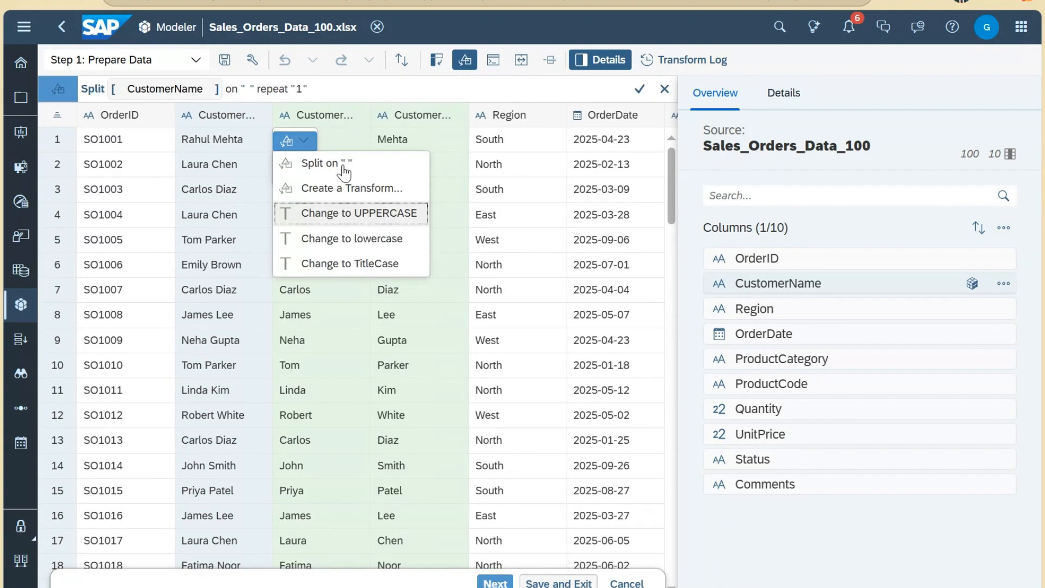
pyautogui.click(496, 65)
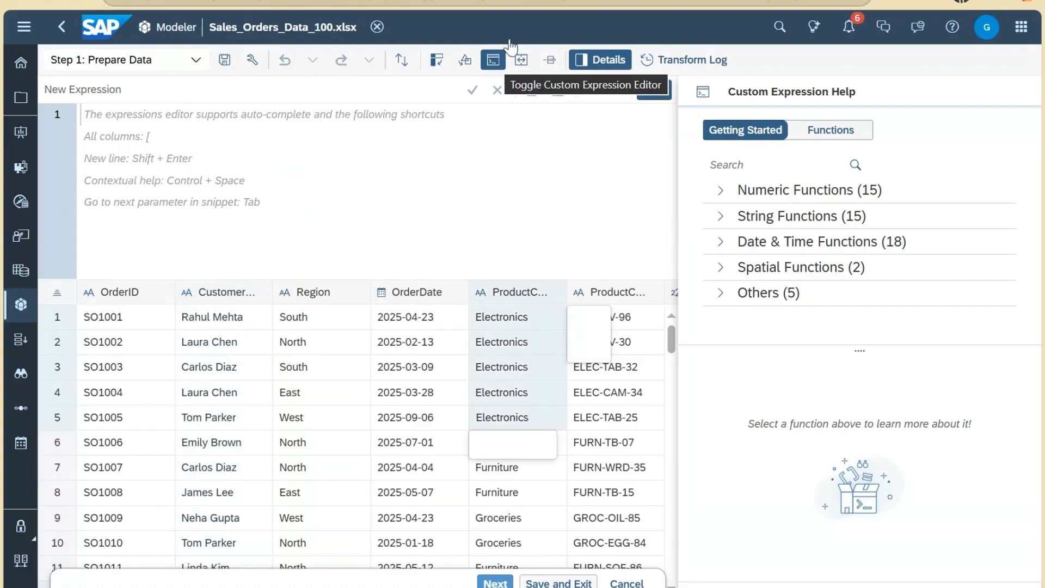
pyautogui.click(494, 60)
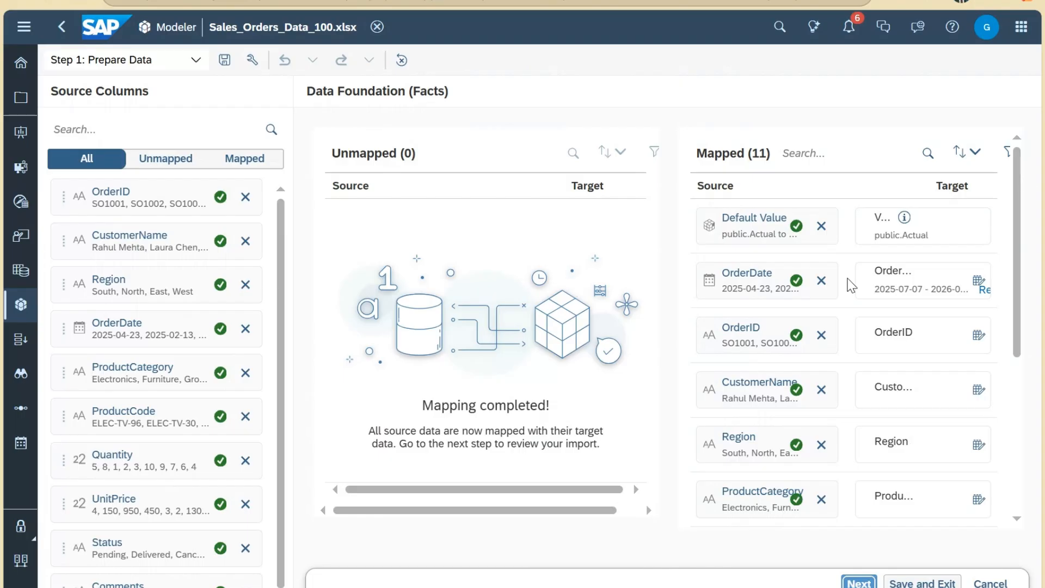
pyautogui.scroll(-5, 852, 283)
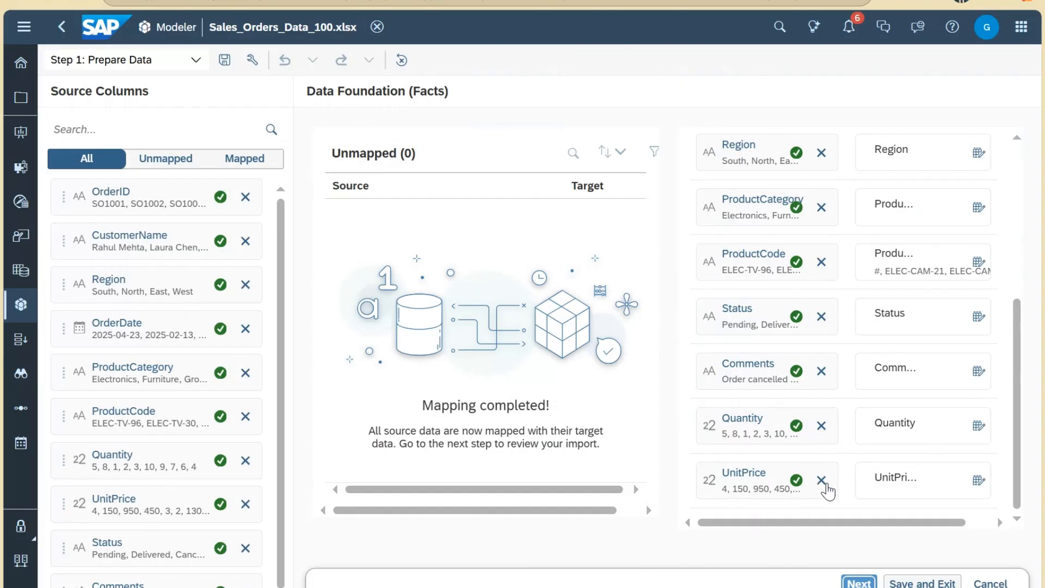
pyautogui.click(820, 481)
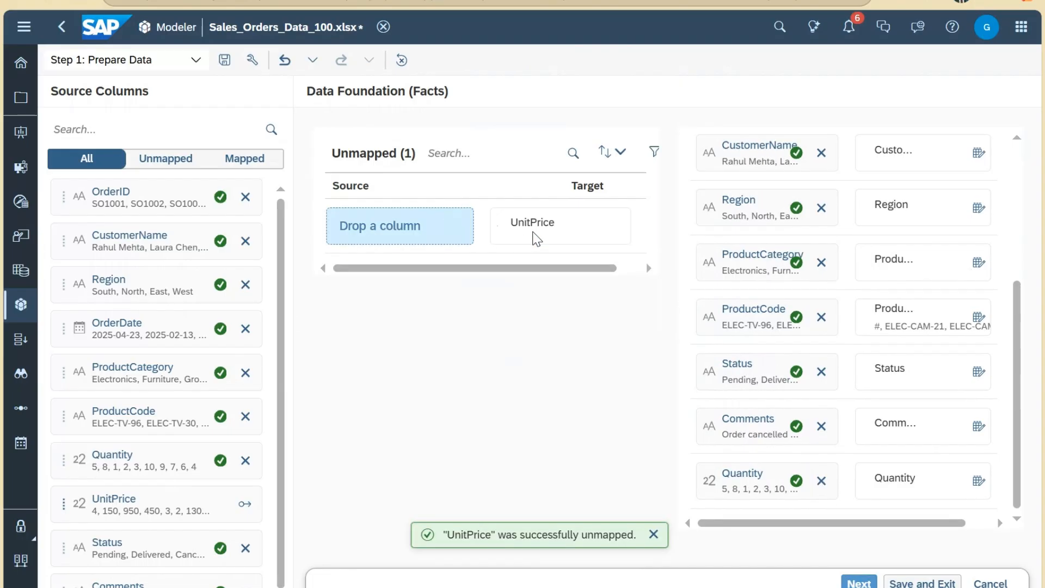
pyautogui.scroll(2, 744, 434)
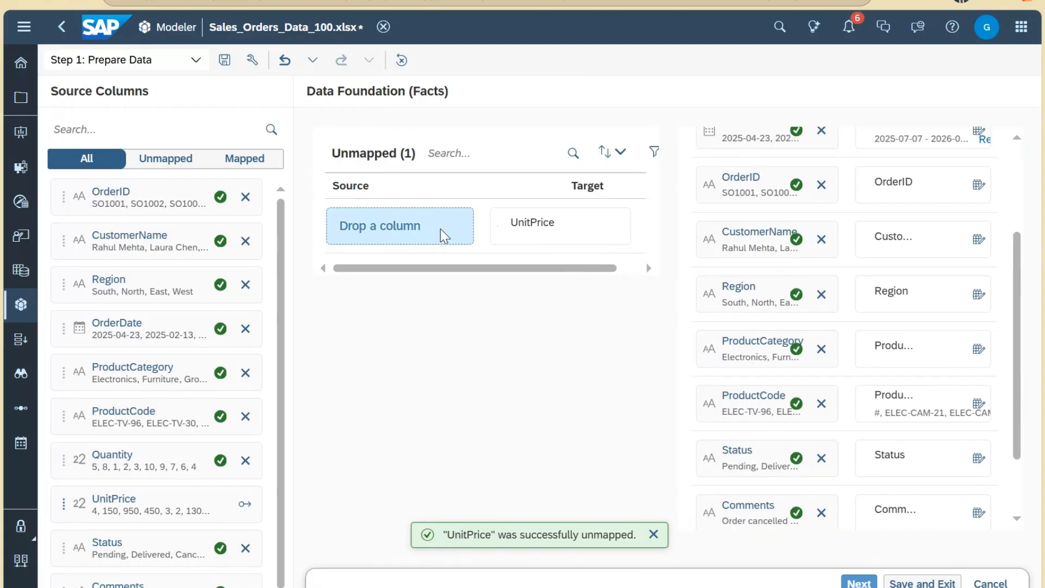
pyautogui.scroll(-1, 200, 373)
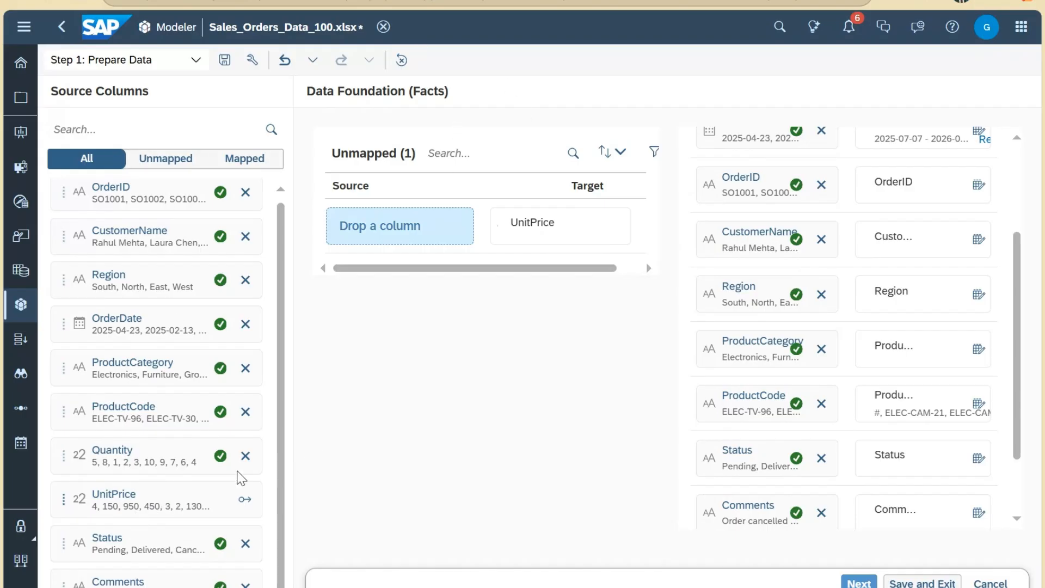
pyautogui.moveTo(121, 500); pyautogui.dragTo(591, 235)
pyautogui.scroll(-3, 980, 435)
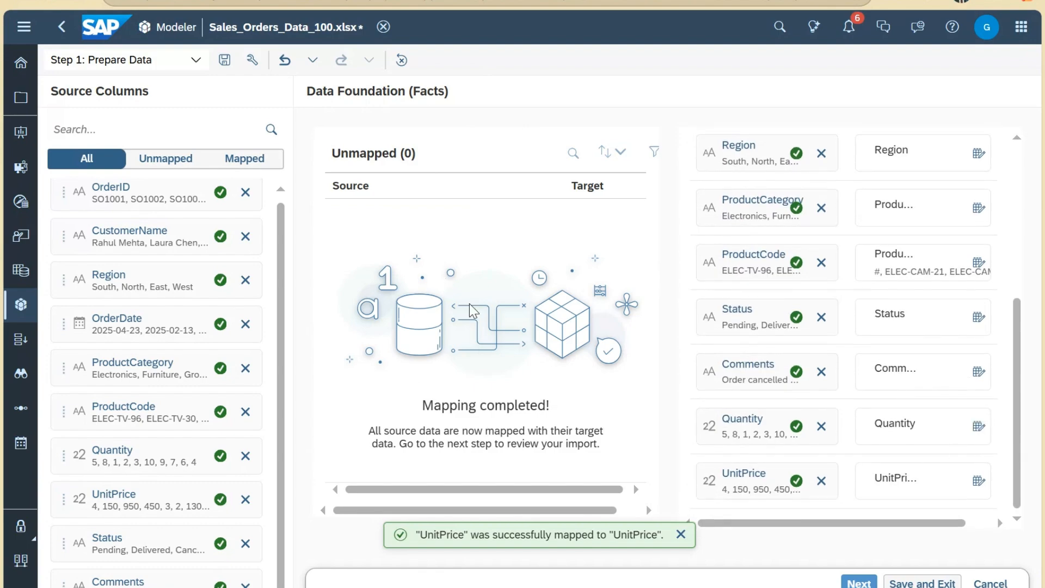
pyautogui.scroll(5, 838, 278)
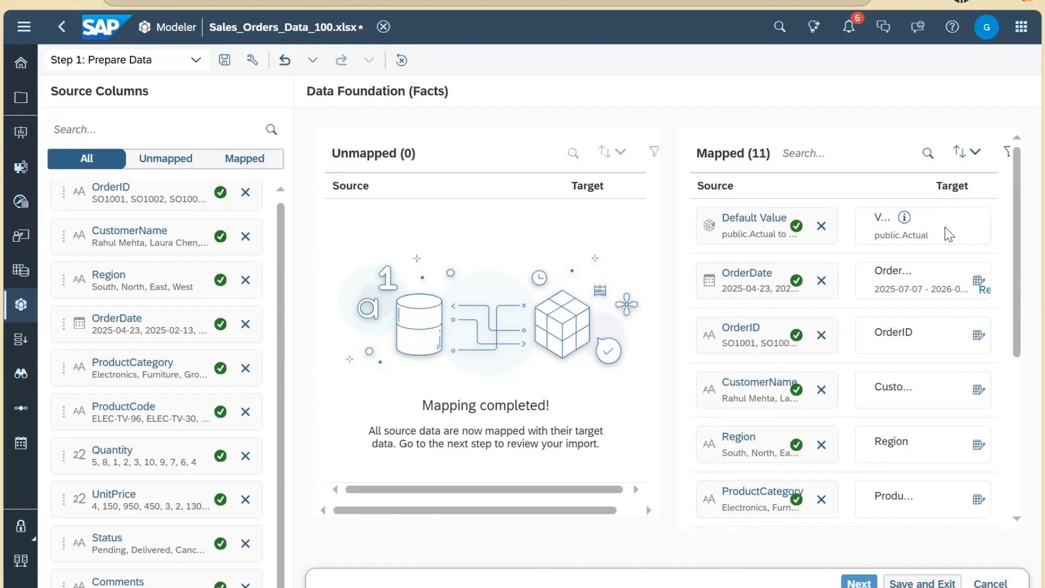
# Step: Set public.Actual as the default Version value, then continue to Dimension Properties
pyautogui.click(822, 226)
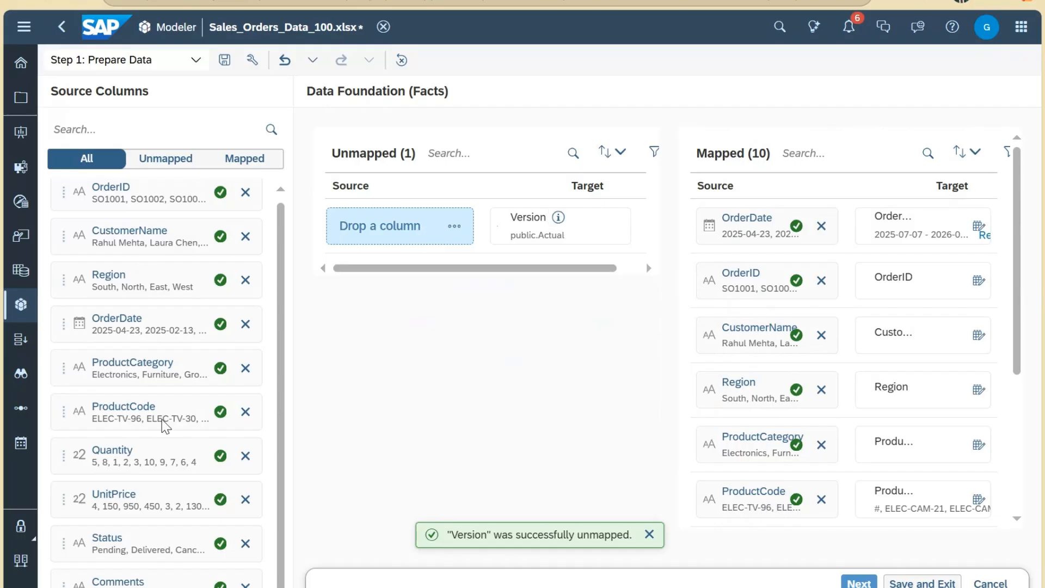
pyautogui.scroll(1, 187, 389)
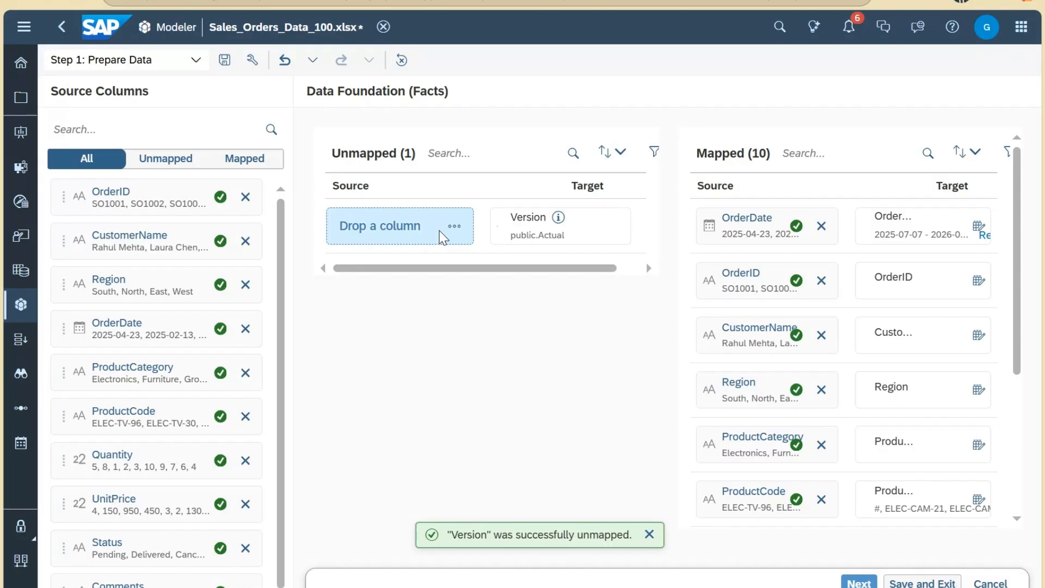
pyautogui.click(454, 226)
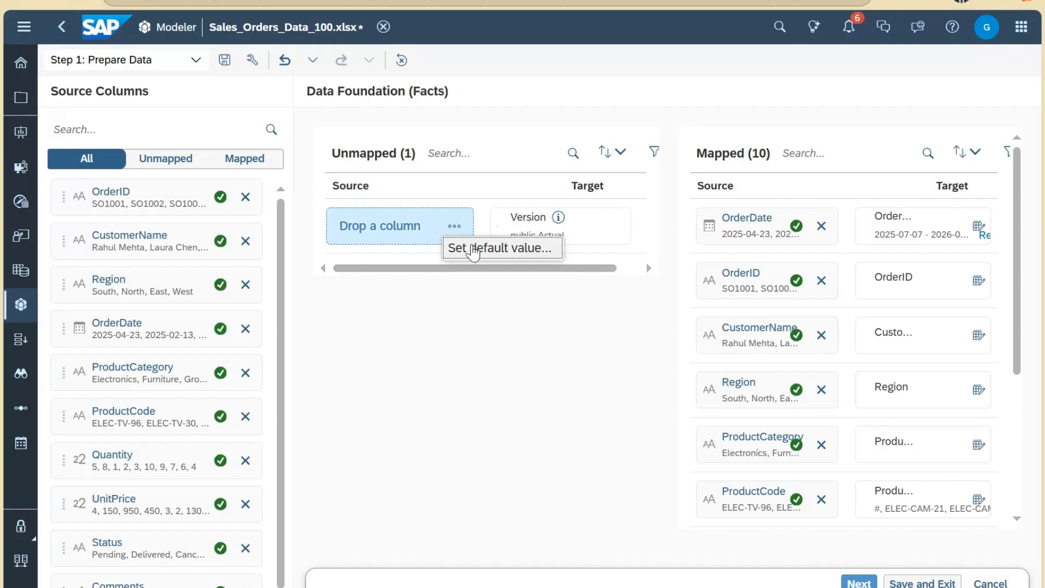
pyautogui.click(473, 251)
pyautogui.click(468, 239)
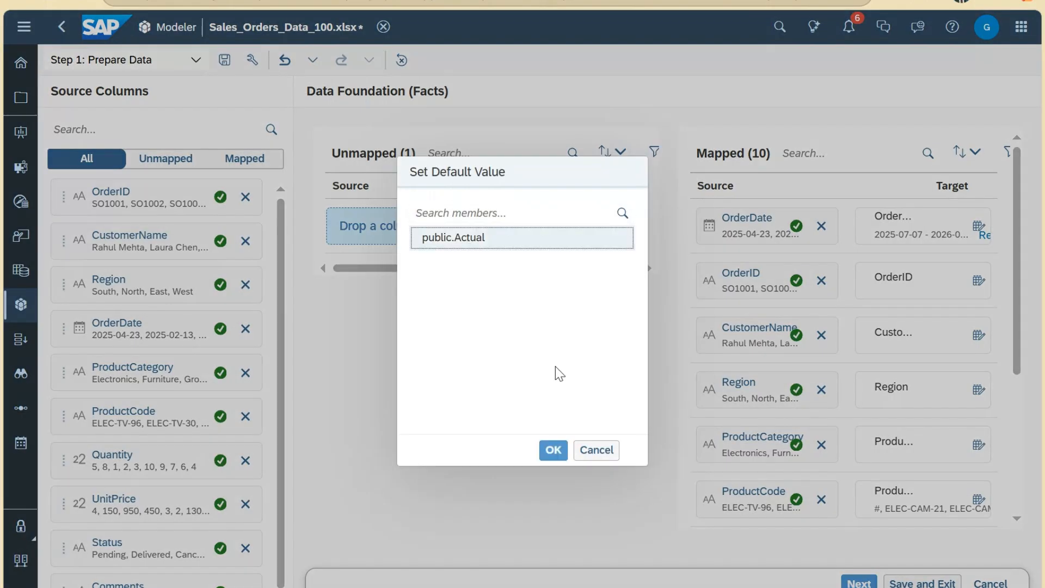
pyautogui.press('Tab')
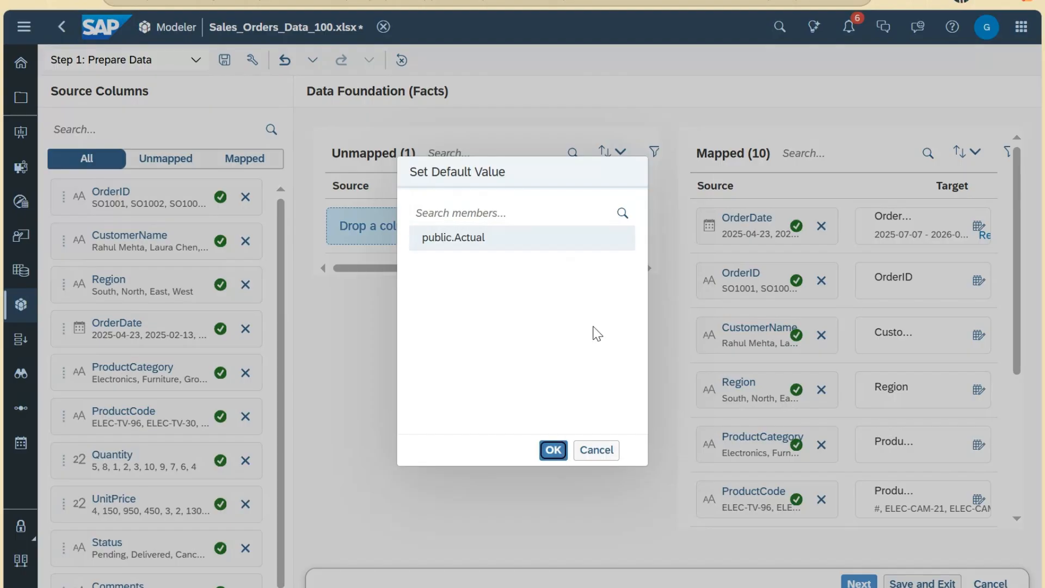
pyautogui.press('Return')
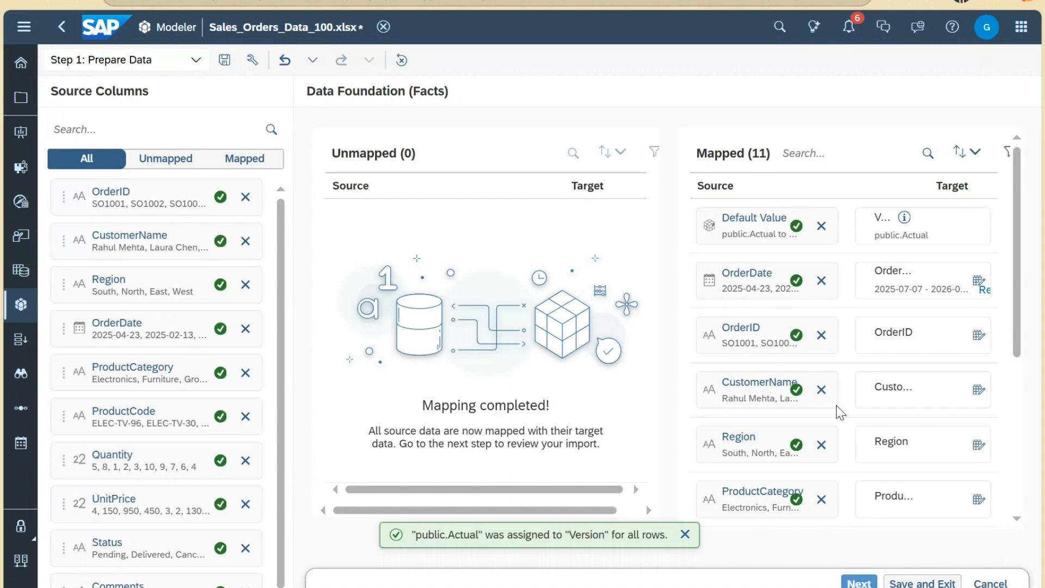
pyautogui.scroll(-5, 842, 412)
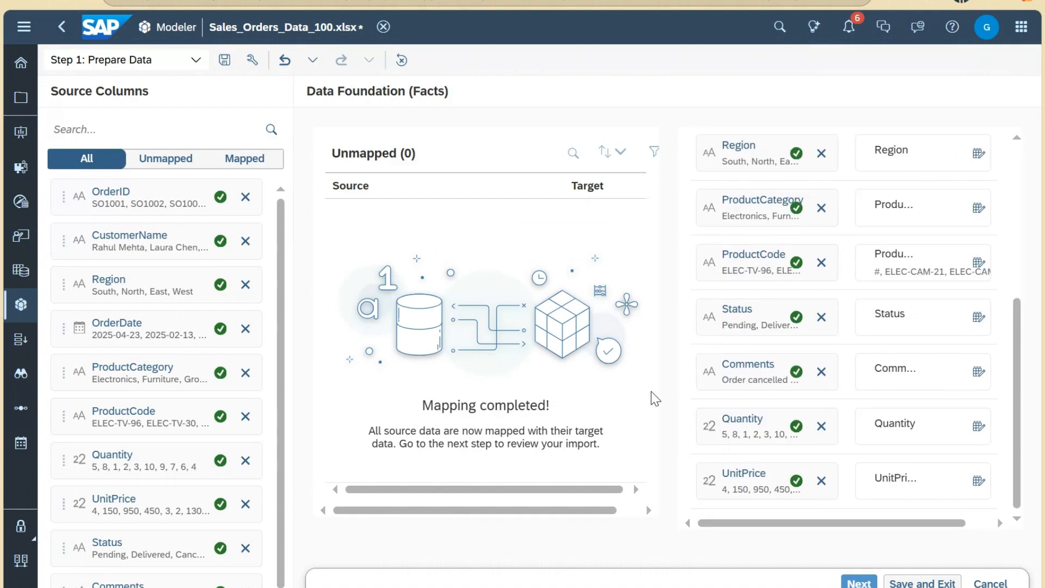
pyautogui.click(859, 582)
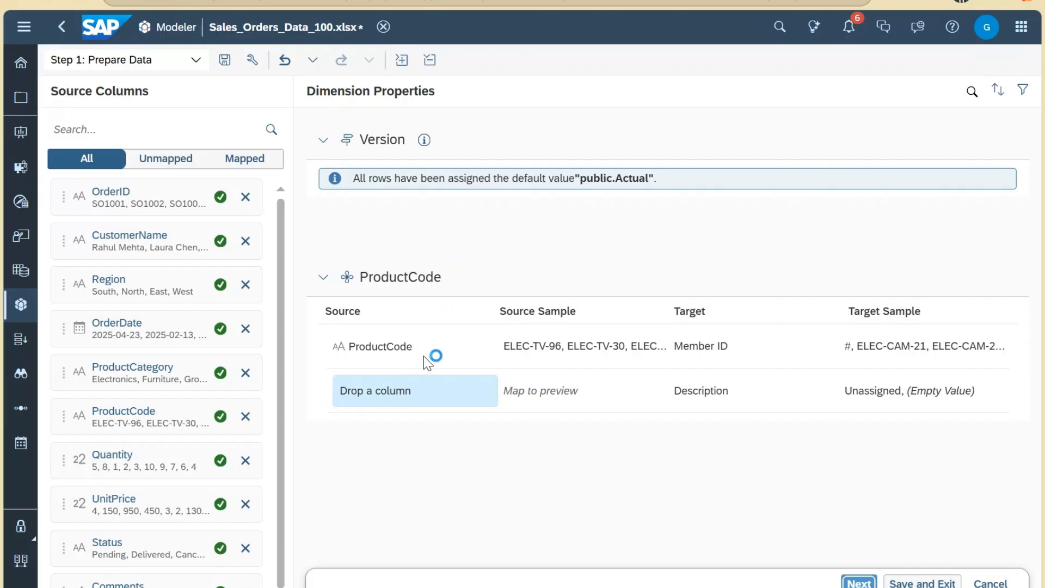
# Step: Continue from Dimension Properties to the import validation review
pyautogui.scroll(-1, 185, 352)
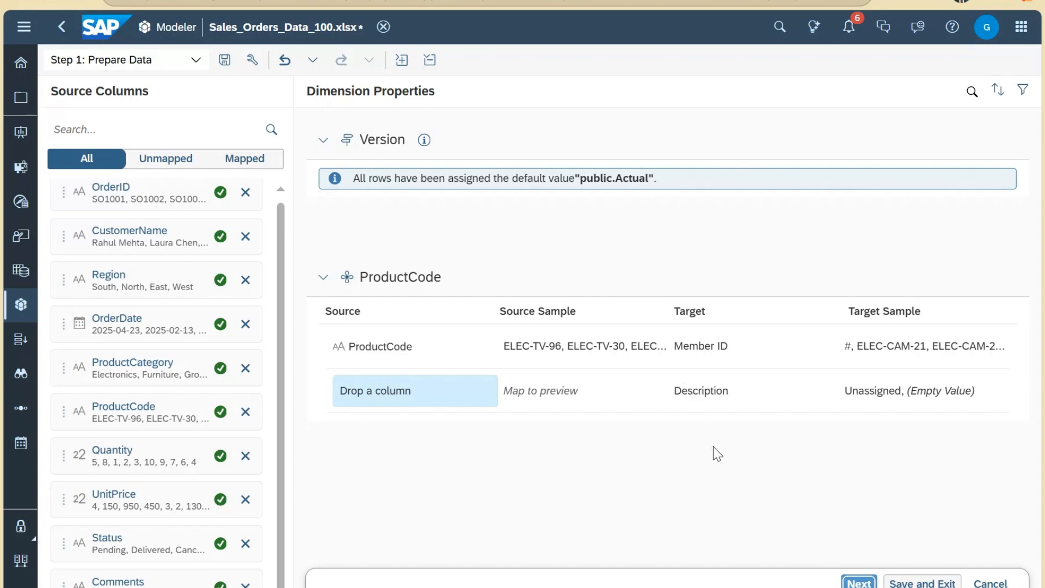
pyautogui.click(859, 582)
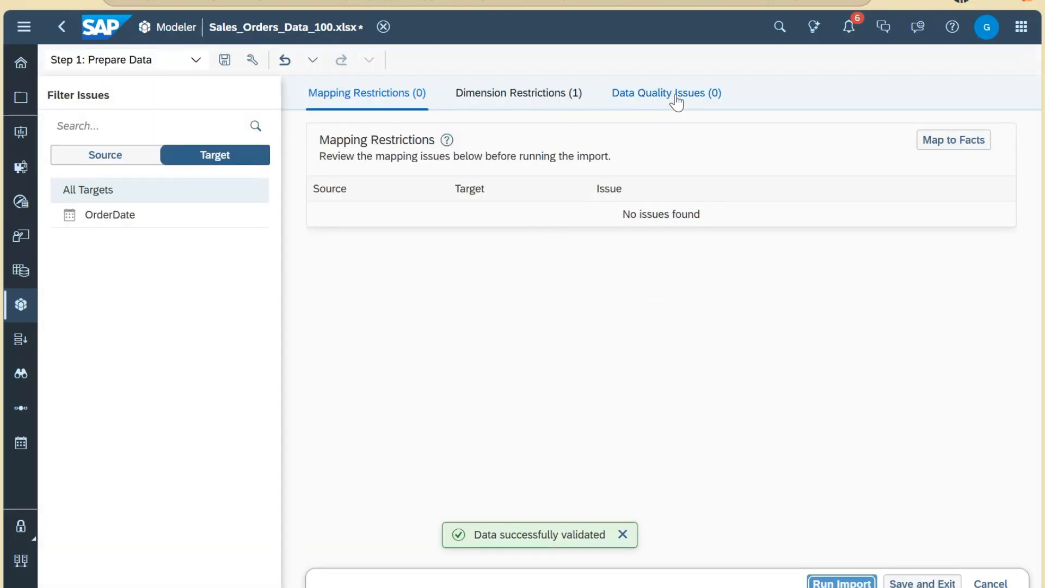
# Step: Review the OrderDate date-out-of-range restriction and the mapping tab, then run the import
pyautogui.click(561, 101)
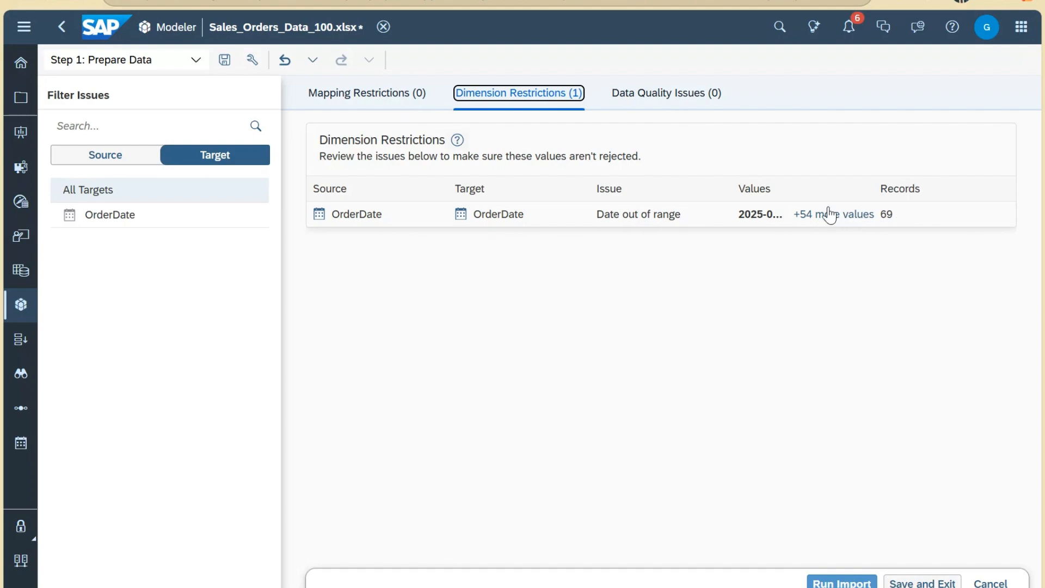
pyautogui.click(391, 97)
pyautogui.click(512, 97)
pyautogui.click(863, 580)
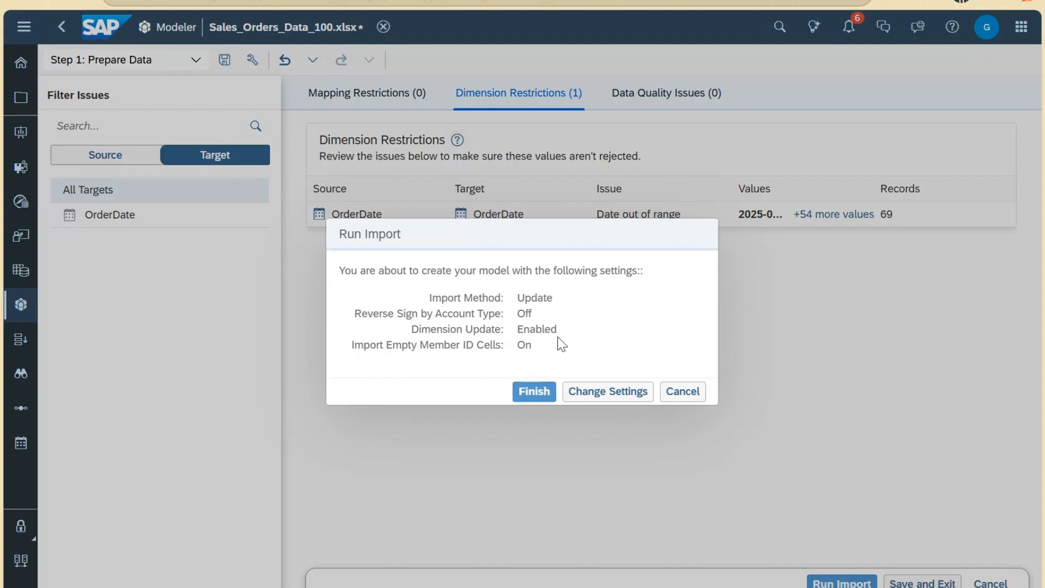
pyautogui.click(525, 396)
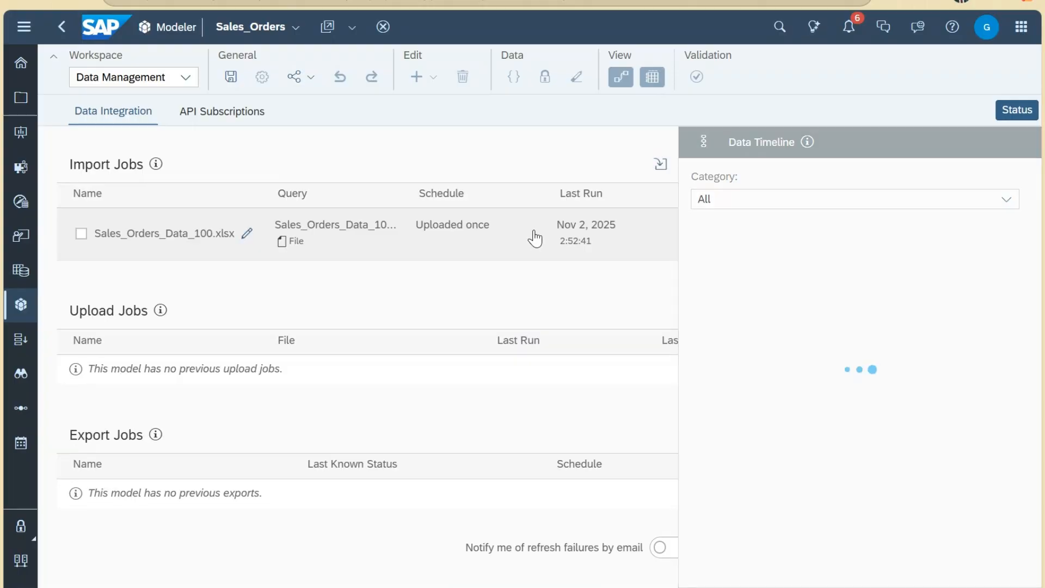
# Step: Inspect the 31-imported/69-rejected warning, then download and open Rejection Summary.csv
pyautogui.click(1012, 112)
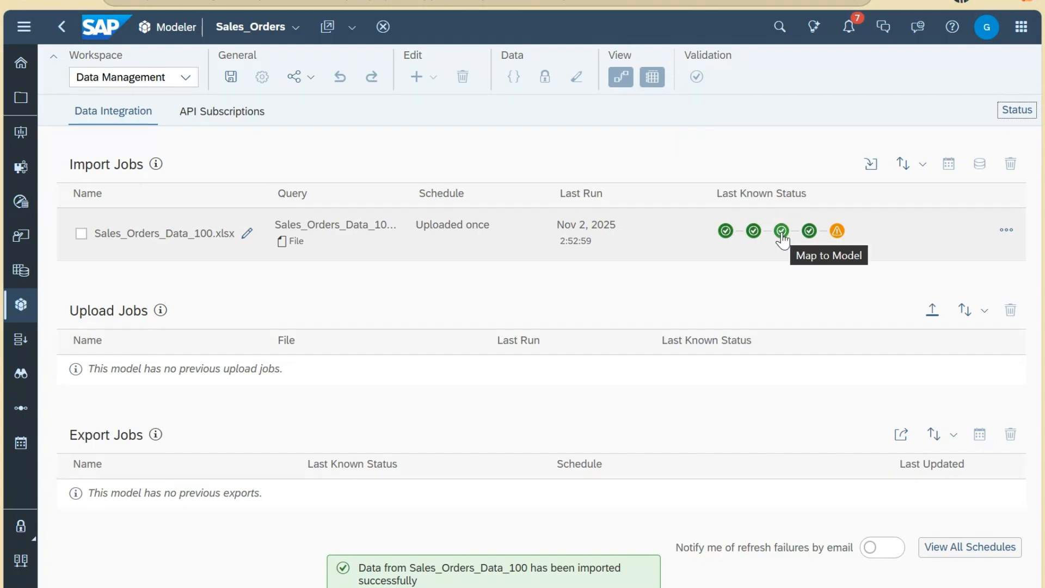
pyautogui.click(837, 232)
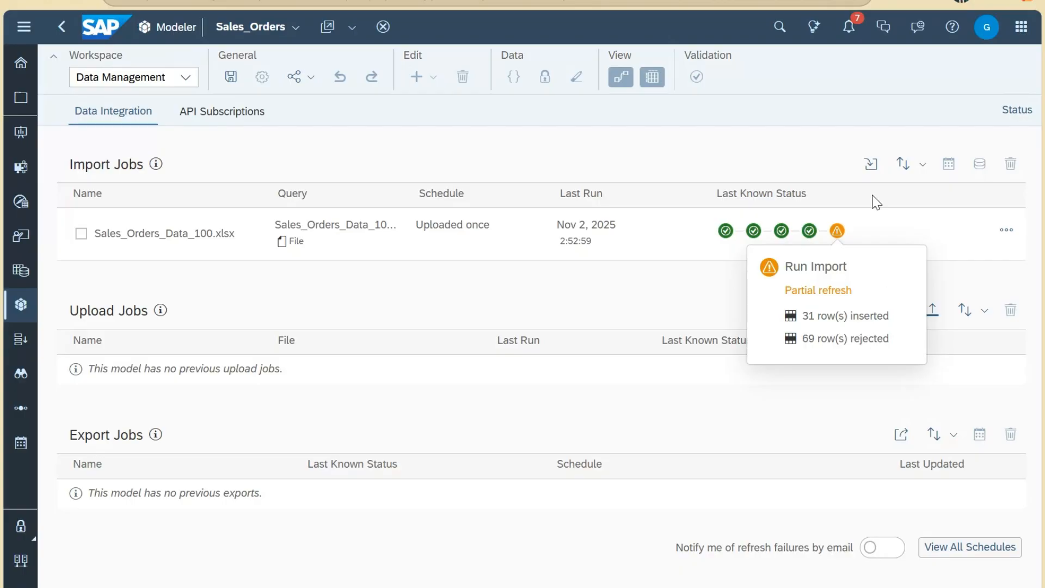
pyautogui.click(1009, 114)
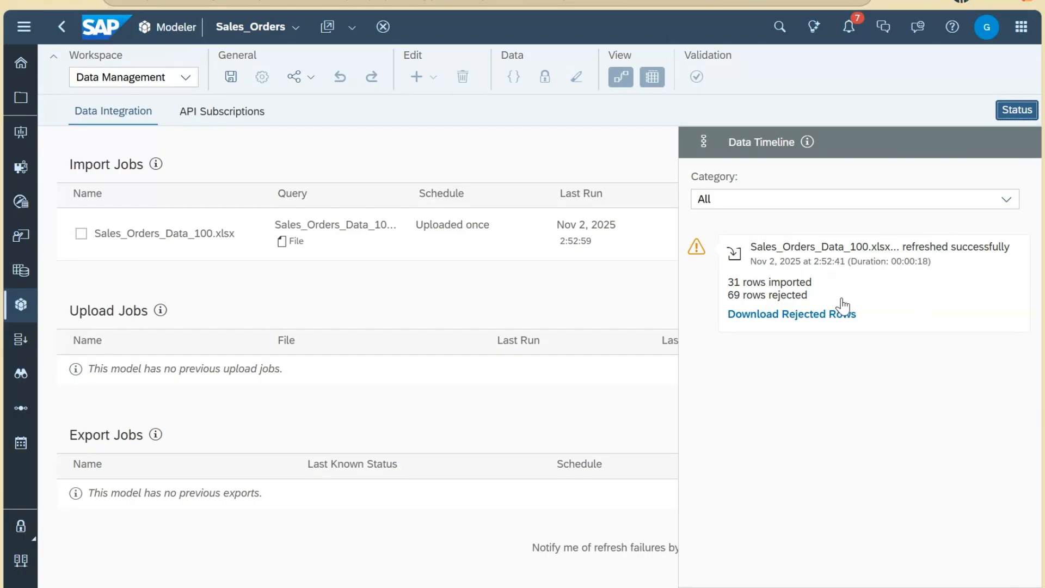
pyautogui.click(793, 316)
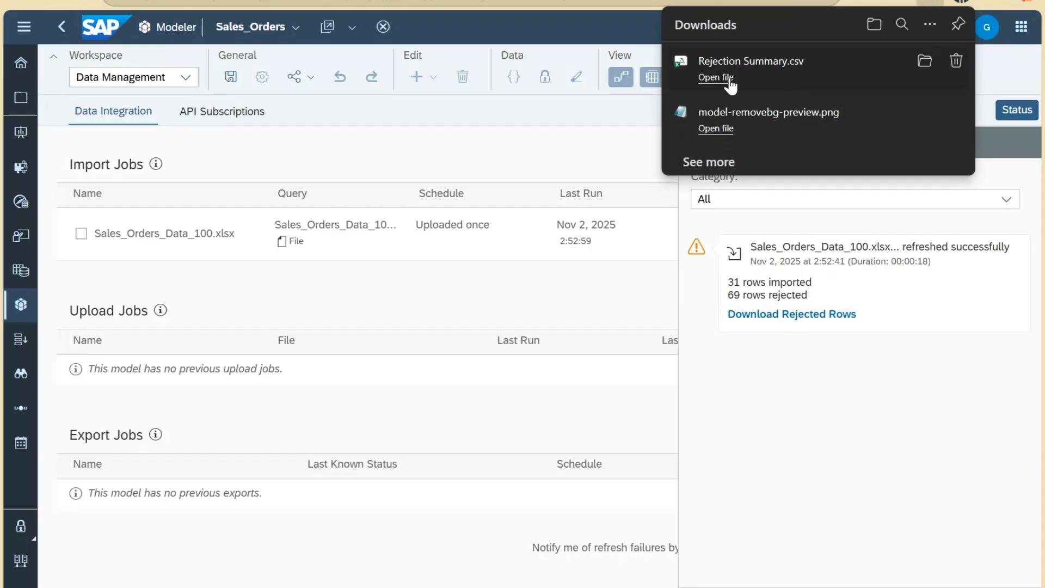
pyautogui.click(730, 85)
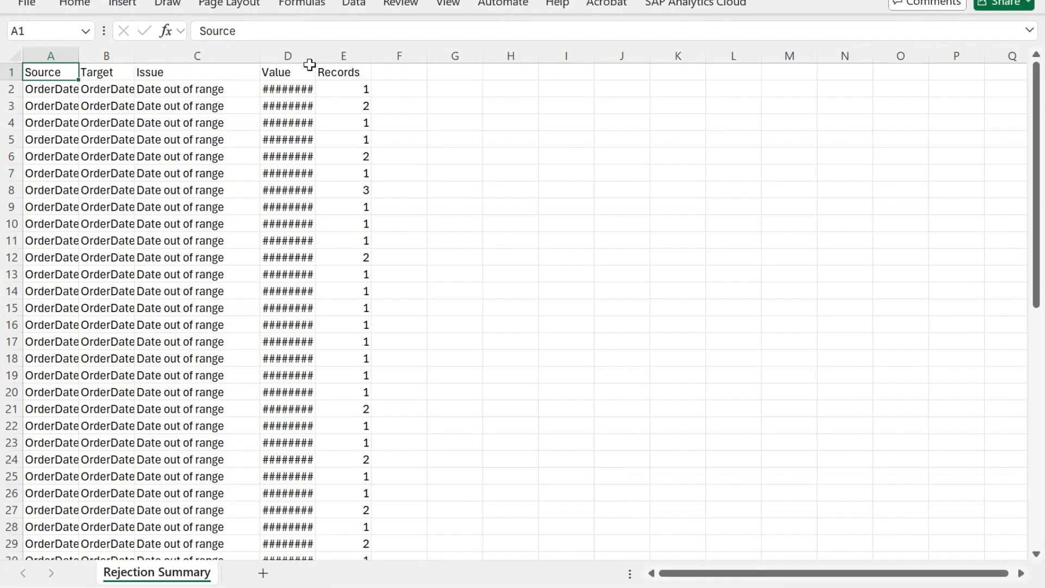
# Step: Widen columns D, B and A so the rejected 2025 OrderDate values are readable
pyautogui.moveTo(316, 56); pyautogui.dragTo(477, 59)
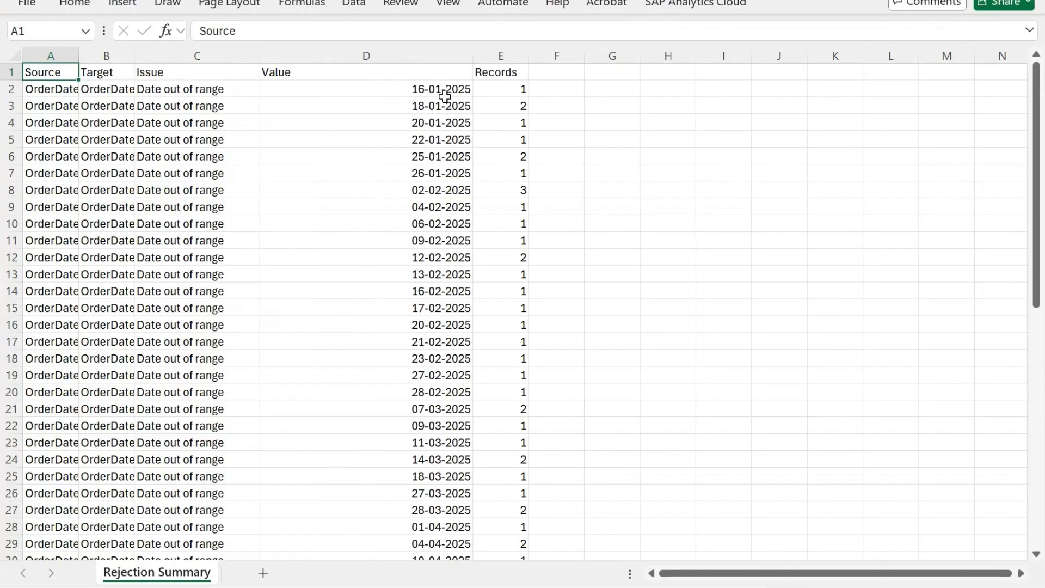
pyautogui.scroll(-17, 445, 96)
pyautogui.scroll(6, 420, 169)
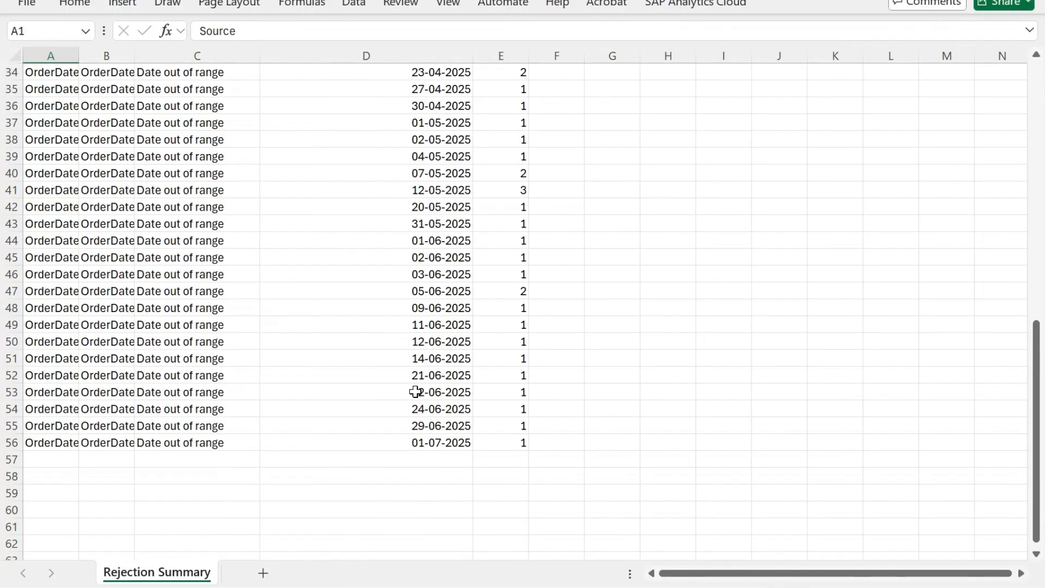
pyautogui.scroll(11, 363, 342)
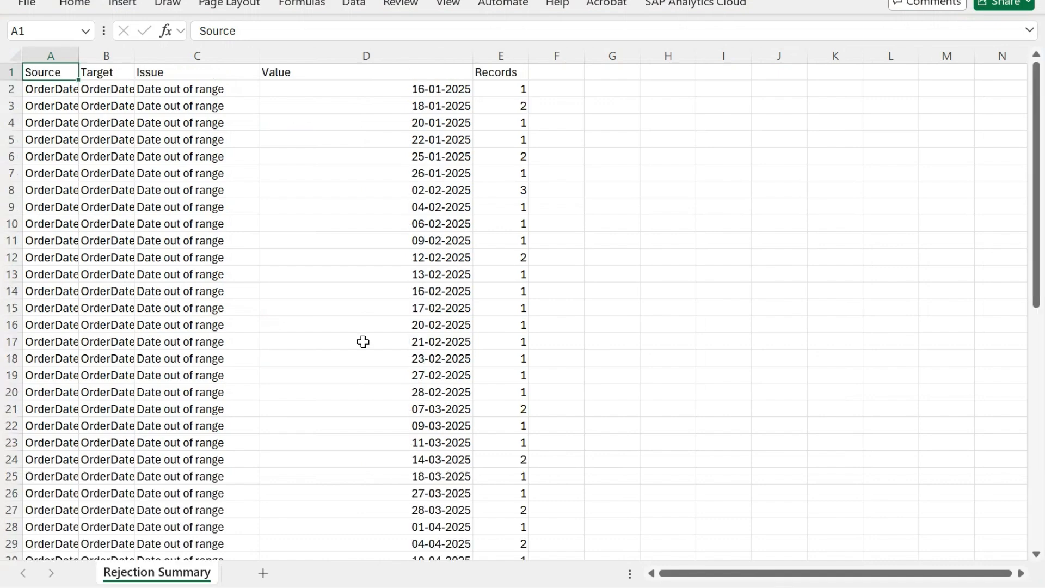
pyautogui.moveTo(134, 56); pyautogui.dragTo(260, 80)
pyautogui.click(280, 140)
pyautogui.click(145, 157)
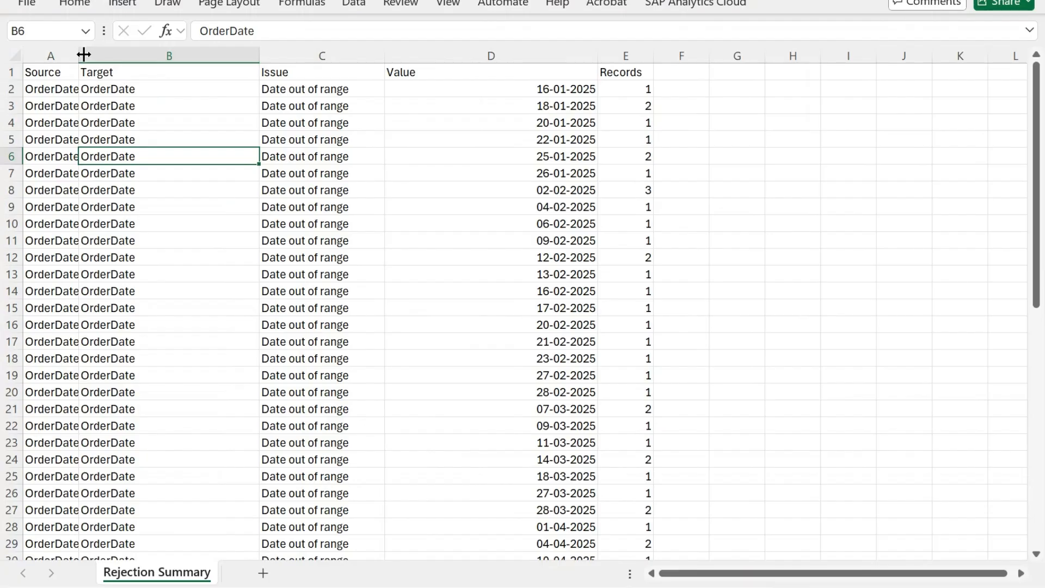
pyautogui.moveTo(83, 55); pyautogui.dragTo(212, 67)
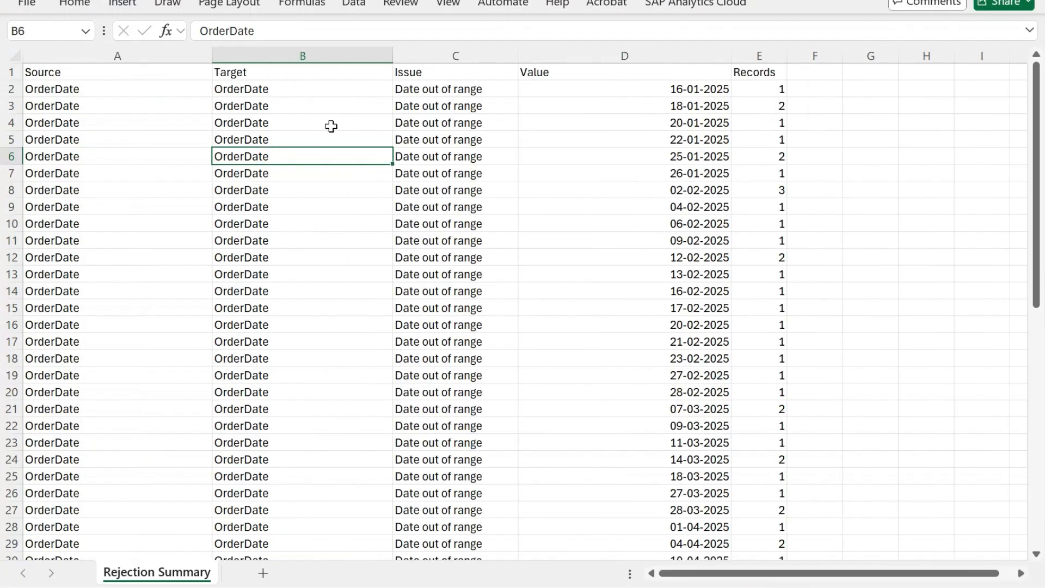
pyautogui.scroll(-14, 308, 387)
pyautogui.scroll(7, 309, 381)
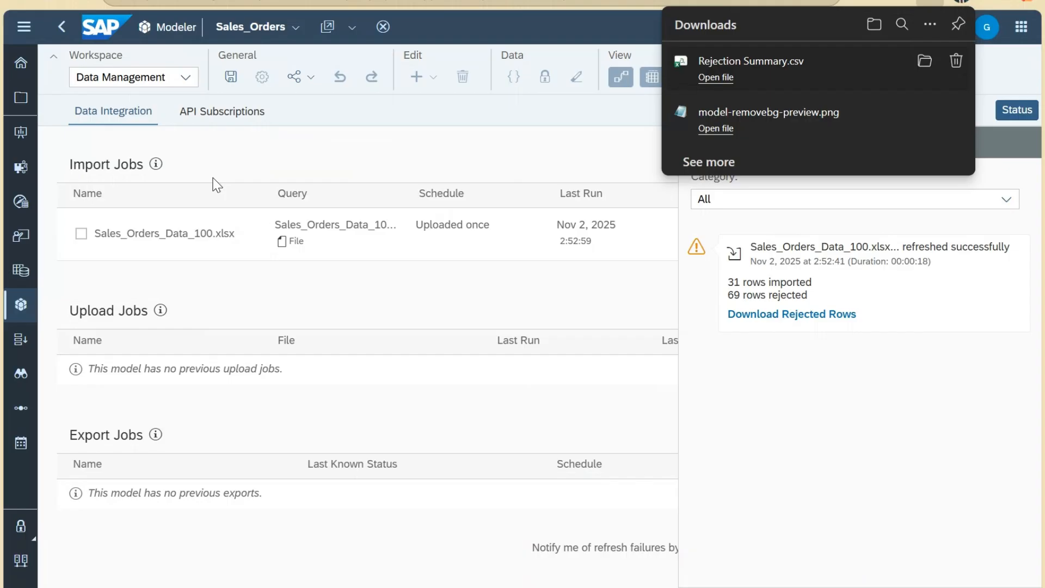
pyautogui.click(186, 77)
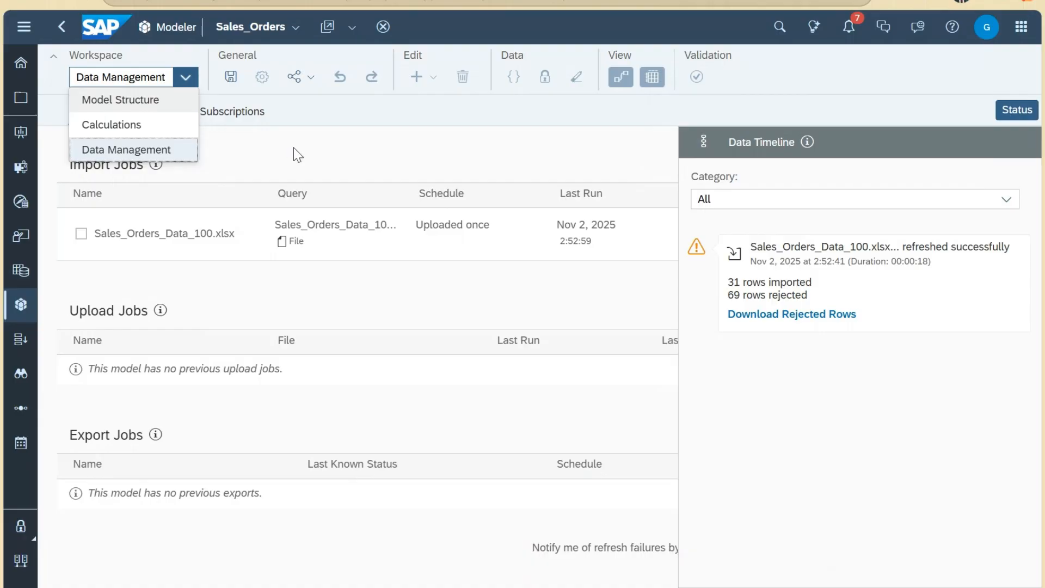
# Step: Switch Sales_Orders to the Model Structure workspace and select the OrderDate dimension
pyautogui.press('Return')
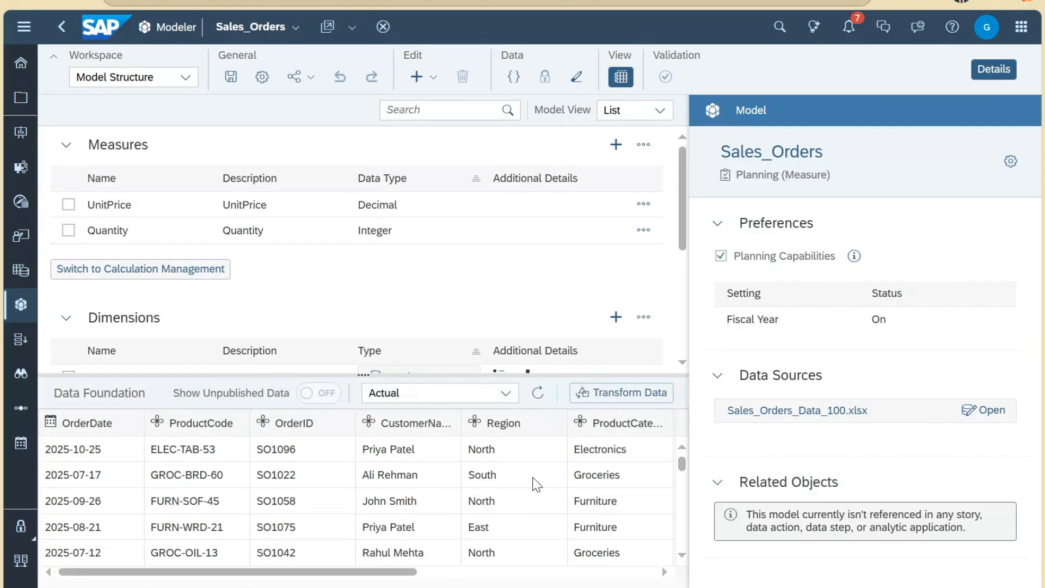
pyautogui.click(186, 76)
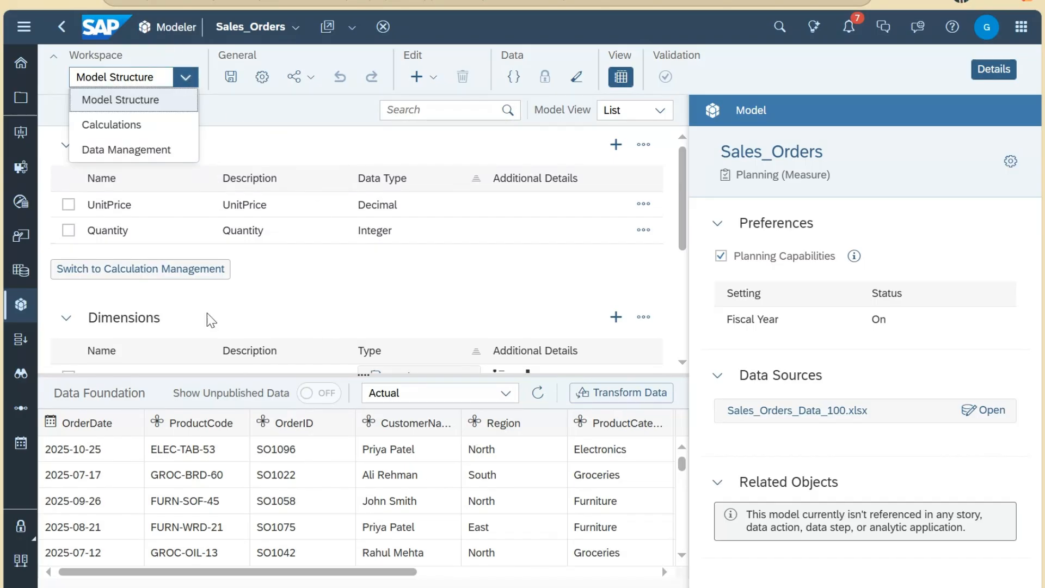
pyautogui.moveTo(364, 373); pyautogui.dragTo(364, 452)
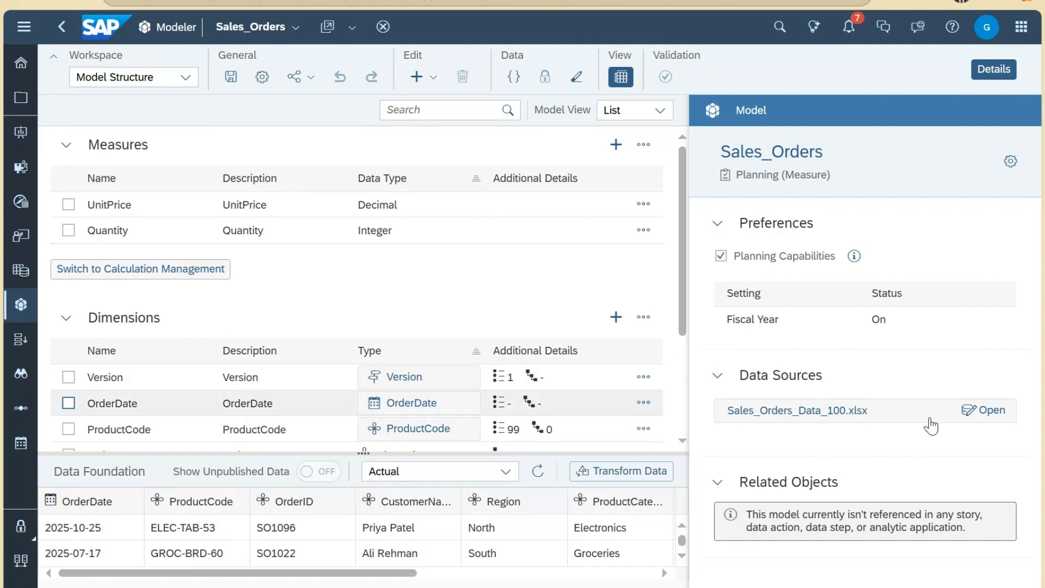
pyautogui.click(353, 408)
# Step: Open the OrderDate dimension table and compare its 2025–2025 year range with the rejected dates
pyautogui.click(971, 419)
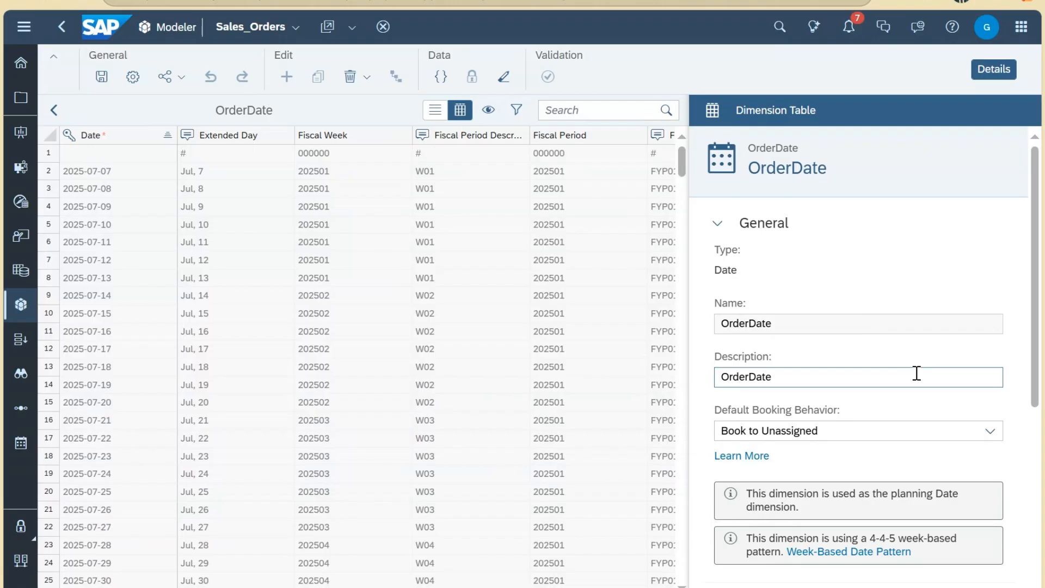
pyautogui.scroll(-5, 917, 378)
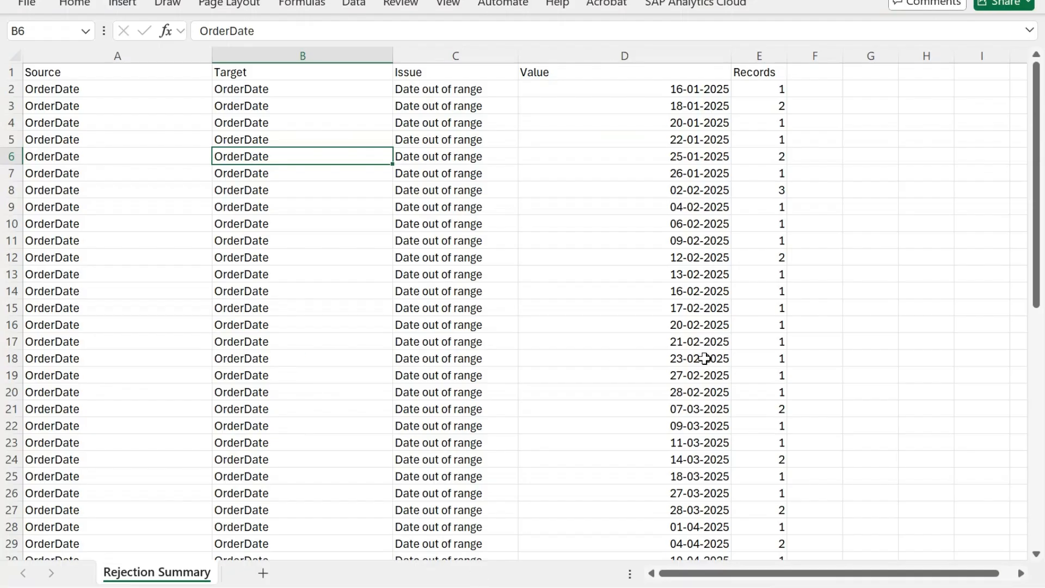
pyautogui.moveTo(705, 203); pyautogui.dragTo(719, 442)
pyautogui.scroll(-9, 719, 415)
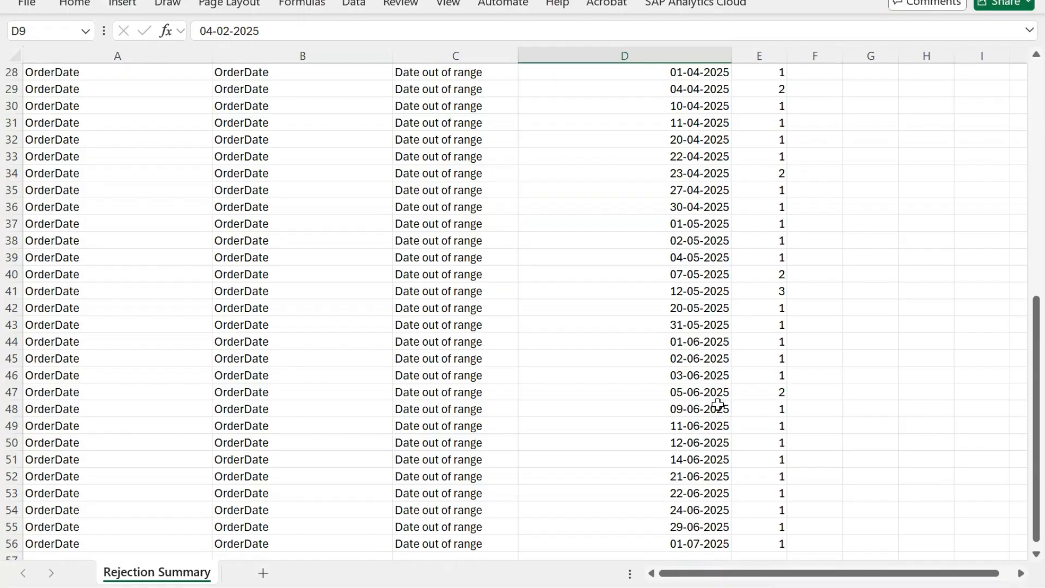
pyautogui.scroll(9, 719, 404)
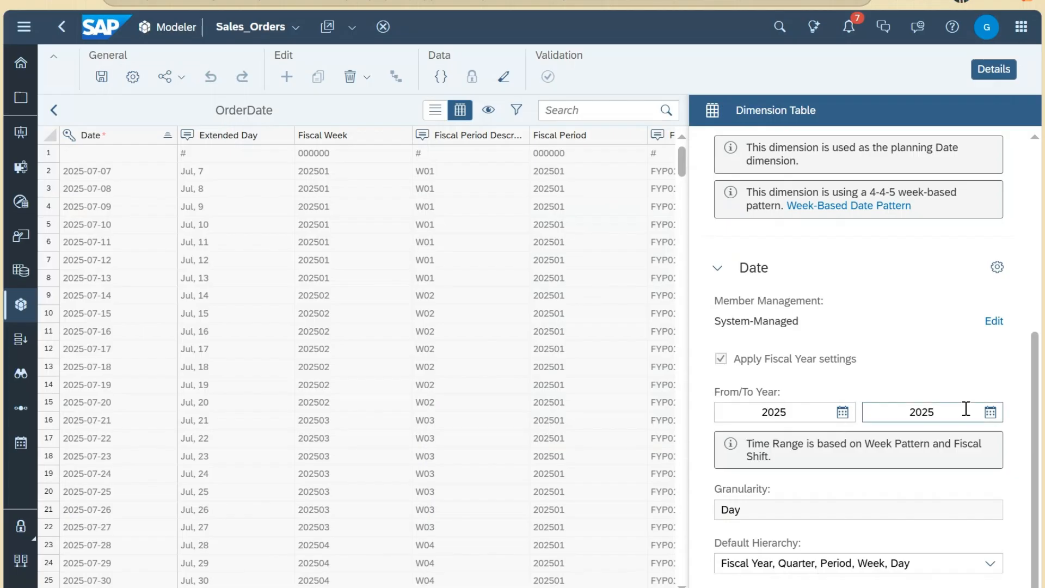
# Step: Set OrderDate's From Year to 2024 and To Year to 2026, then save the model
pyautogui.click(843, 413)
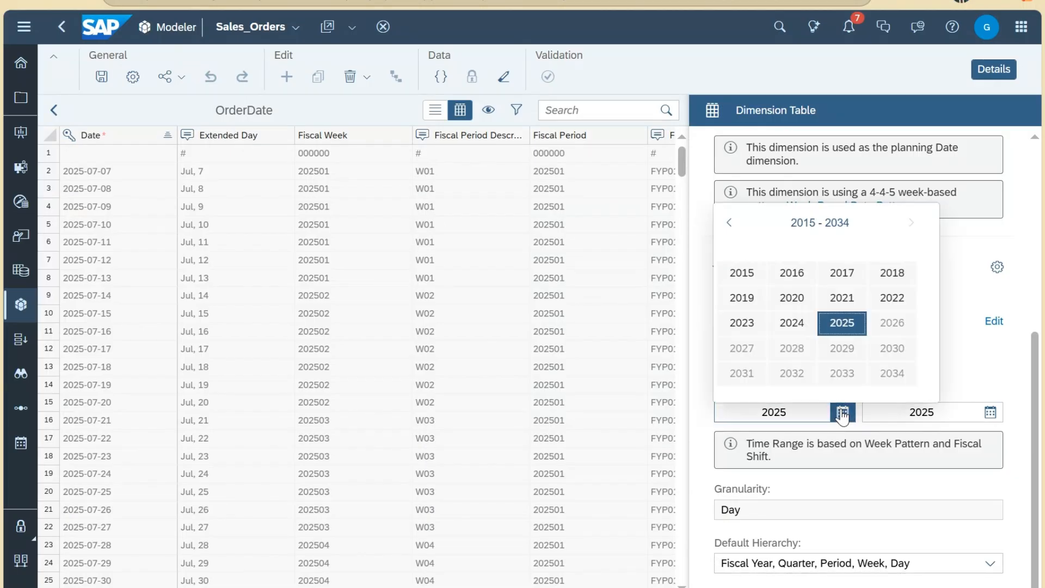
pyautogui.click(791, 324)
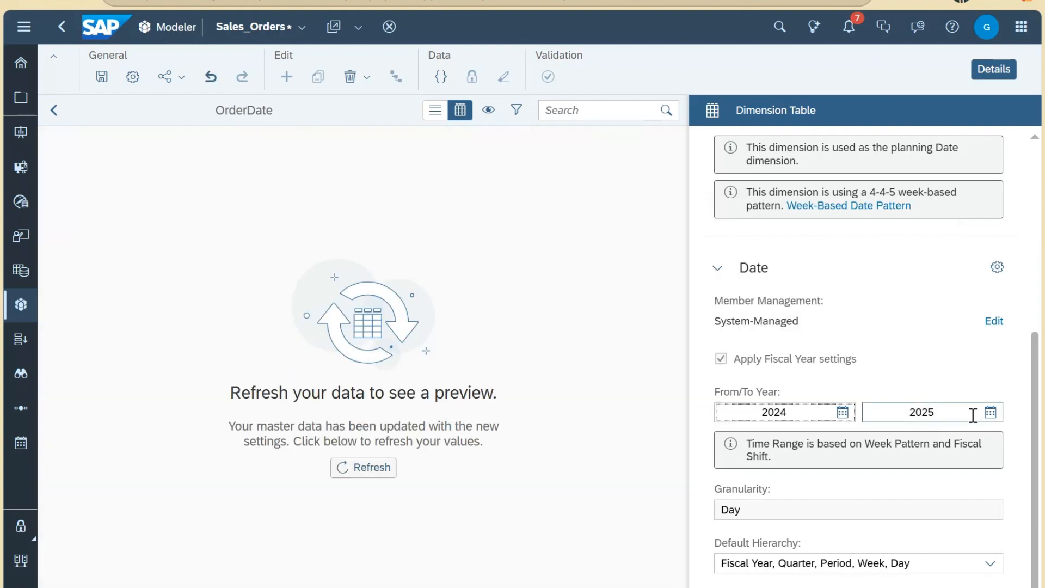
pyautogui.click(990, 414)
pyautogui.click(997, 324)
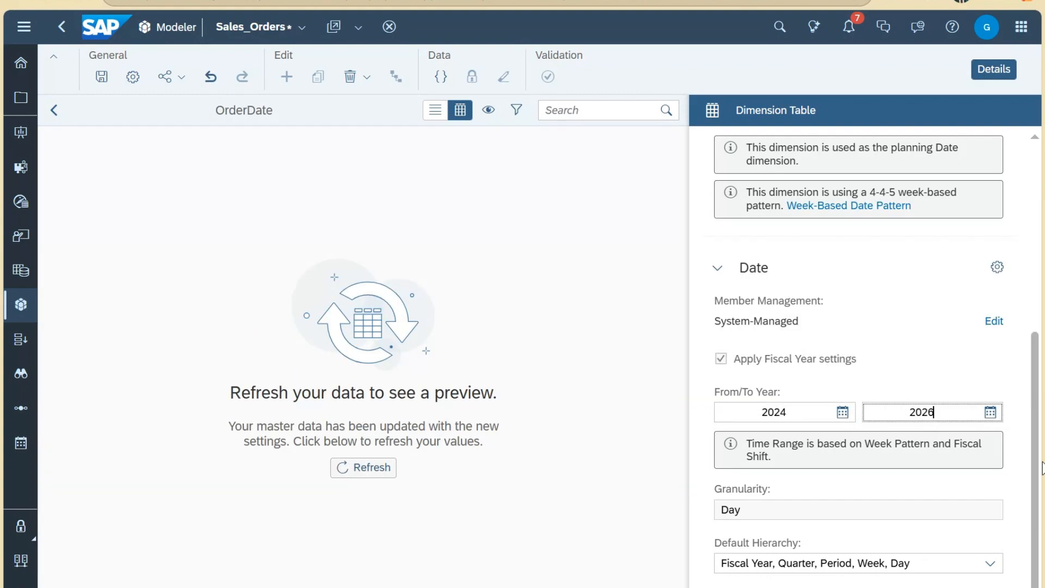
pyautogui.click(931, 476)
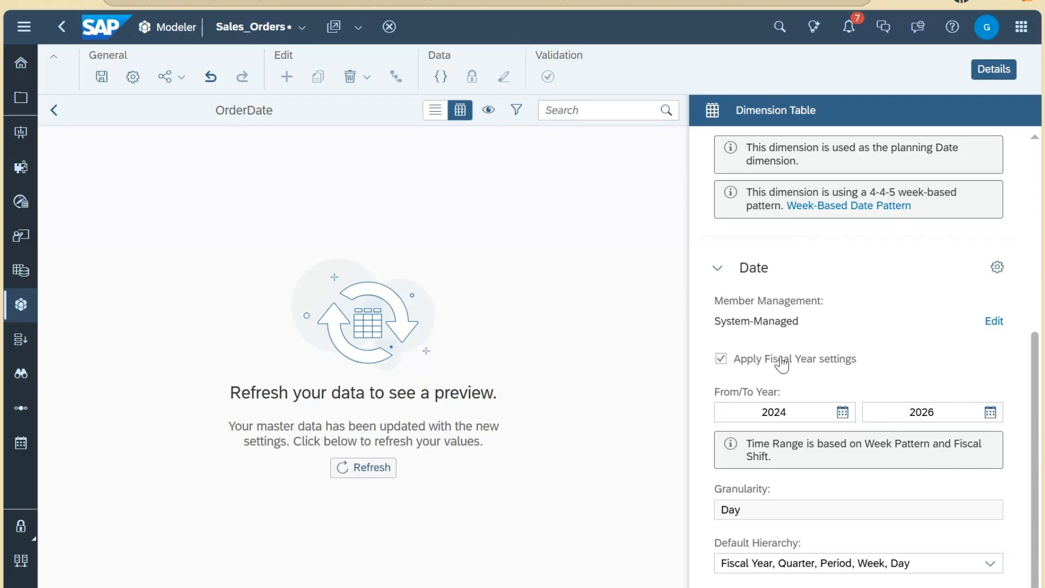
pyautogui.moveTo(802, 360)
pyautogui.click(103, 77)
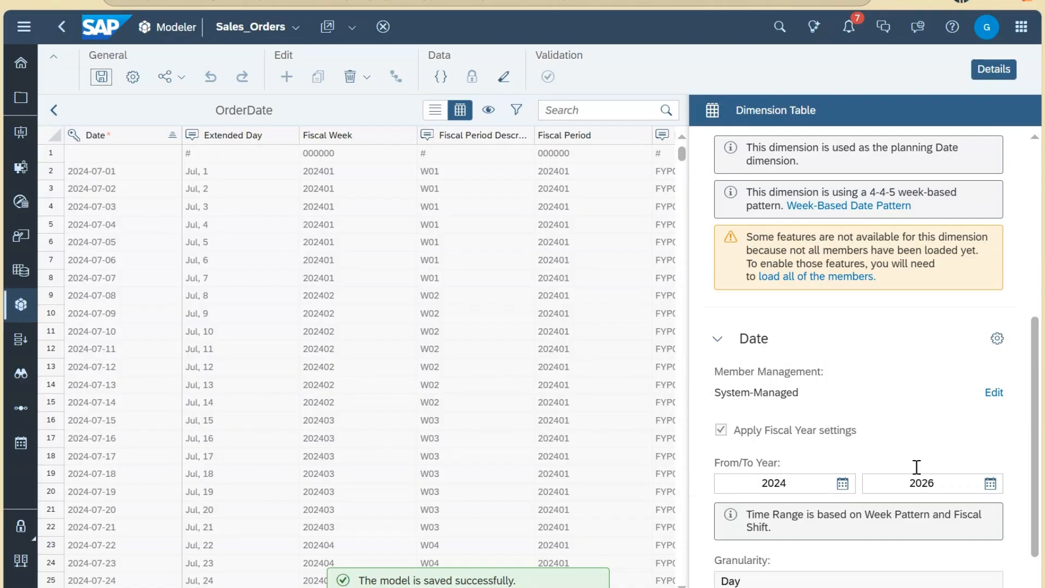
# Step: Switch the Sales_Orders model to the Data Management workspace
pyautogui.click(54, 110)
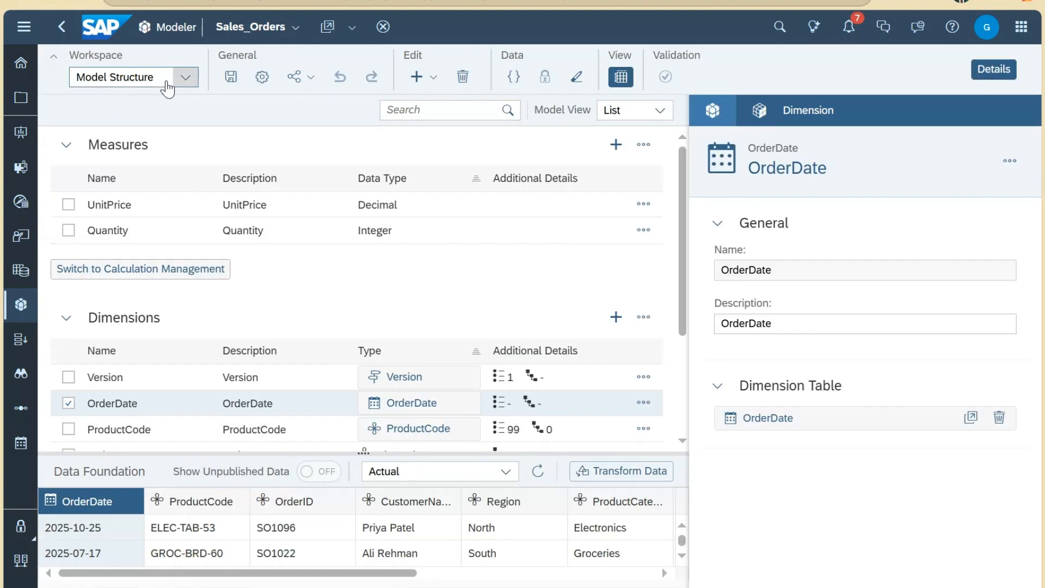
pyautogui.click(168, 89)
pyautogui.click(142, 148)
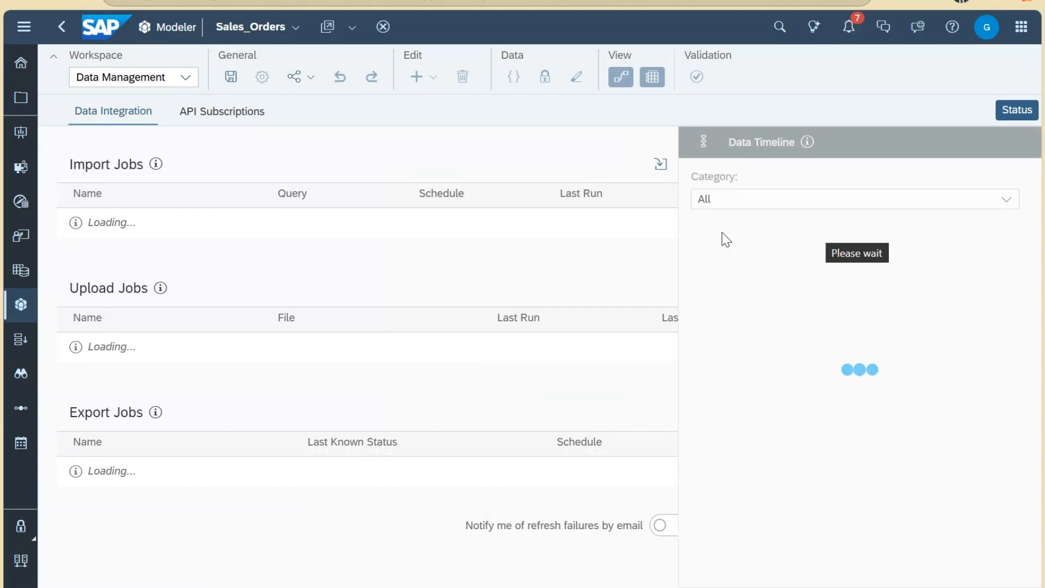
# Step: Create a new import job from Sales_Orders_Data_100.xlsx in the Downloads folder
pyautogui.click(871, 164)
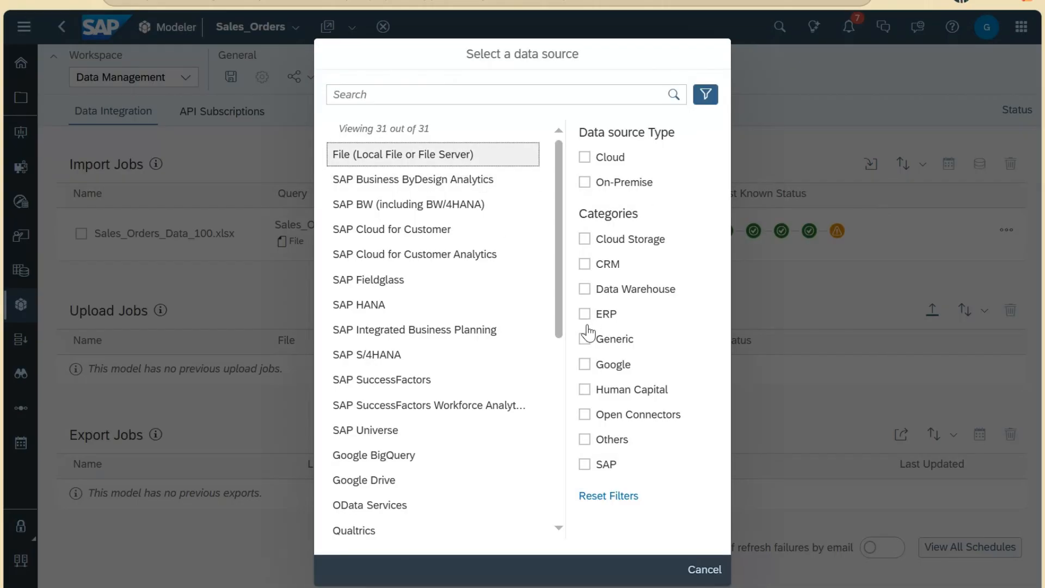
pyautogui.press('Escape')
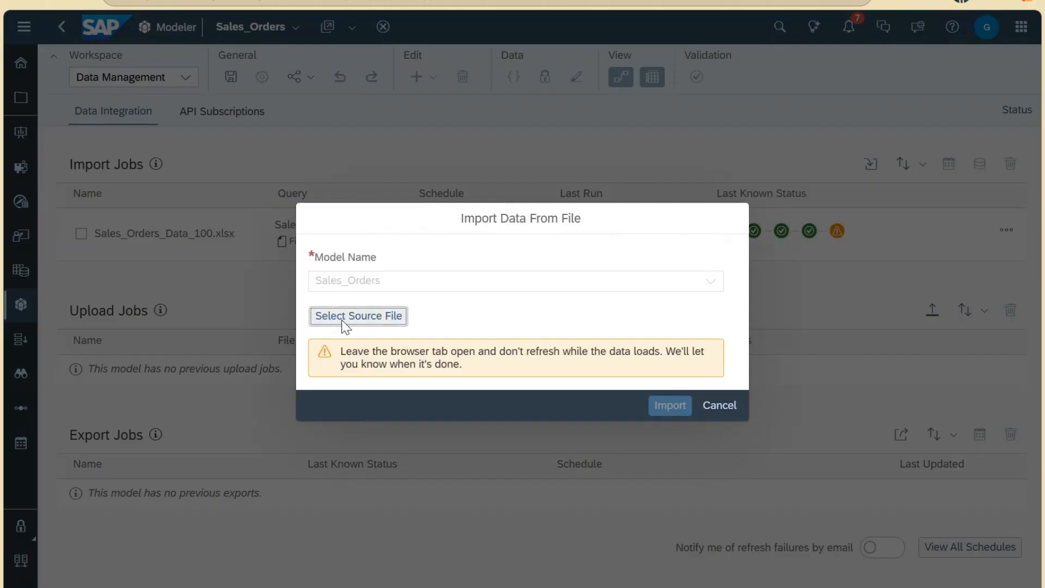
pyautogui.click(394, 316)
pyautogui.click(354, 193)
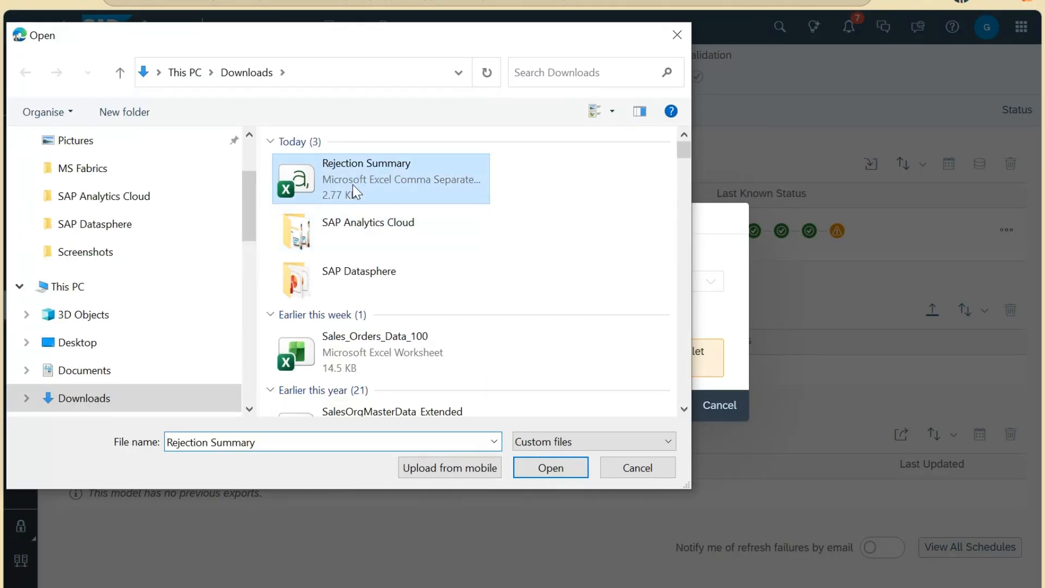
pyautogui.click(449, 342)
pyautogui.click(551, 468)
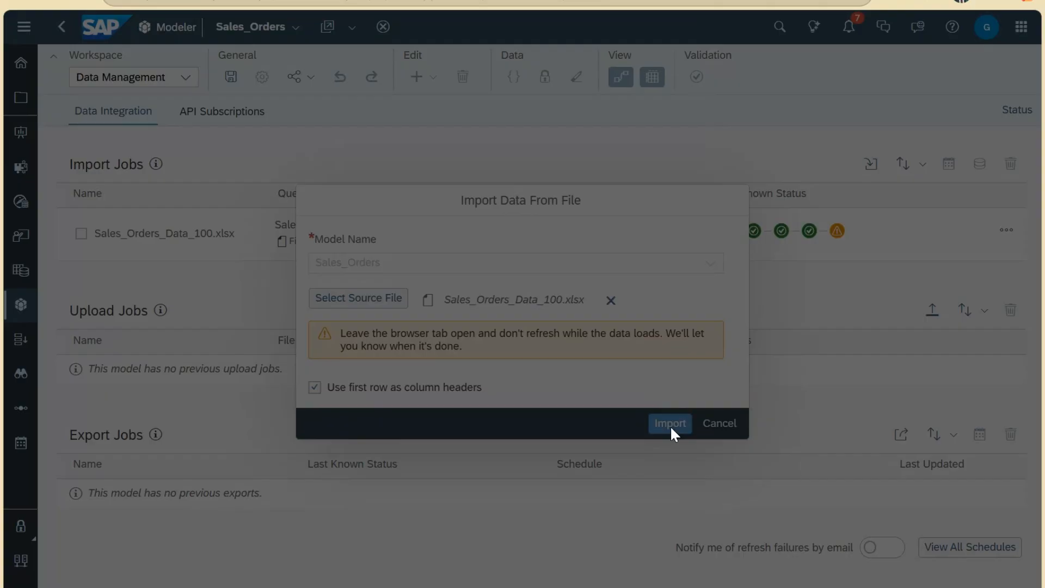
pyautogui.click(669, 424)
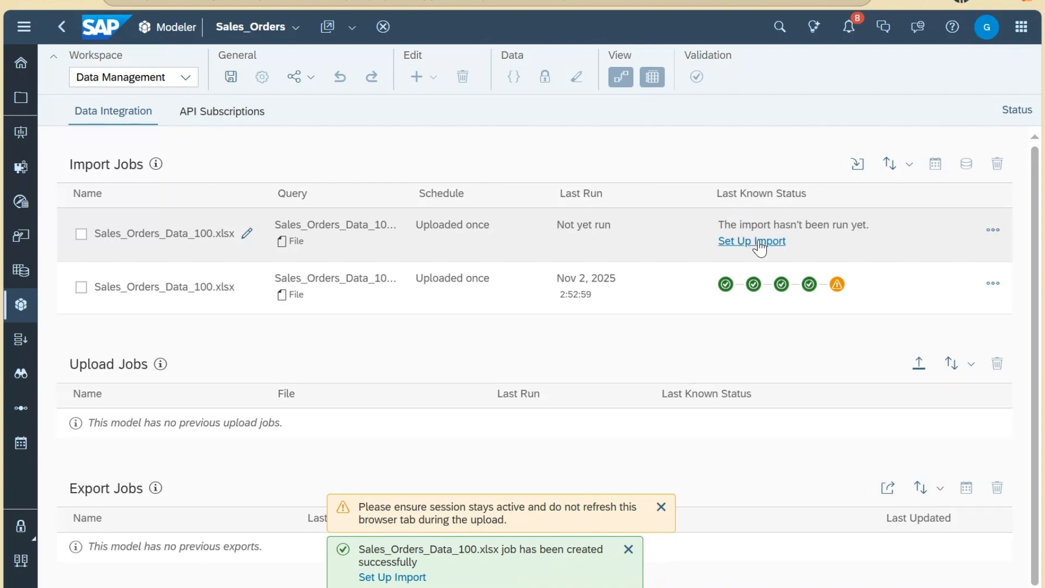
# Step: Set up the second Sales_Orders import, passing Prepare Data and fact mapping through to validation
pyautogui.click(752, 241)
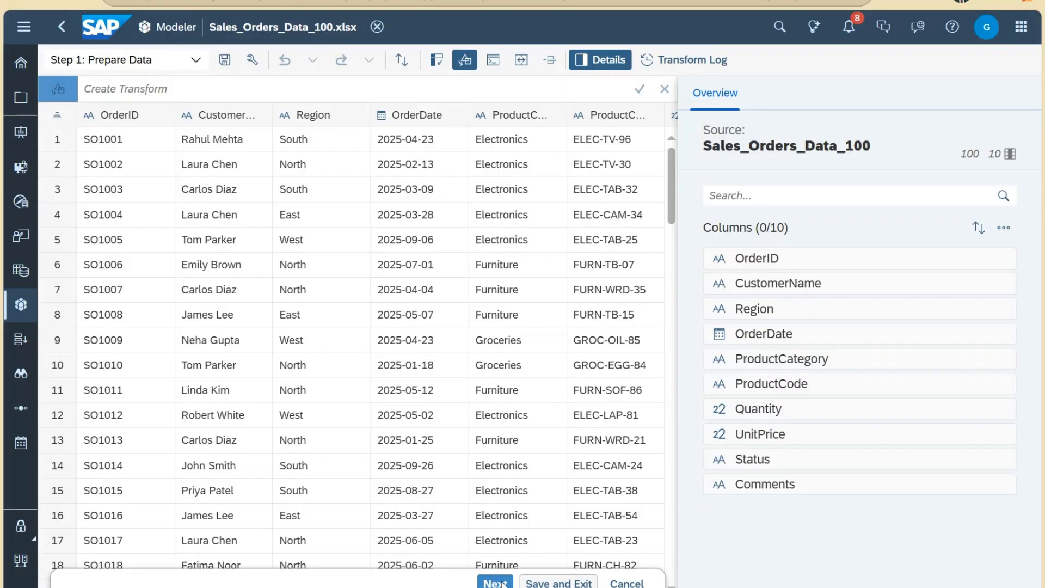
pyautogui.click(502, 584)
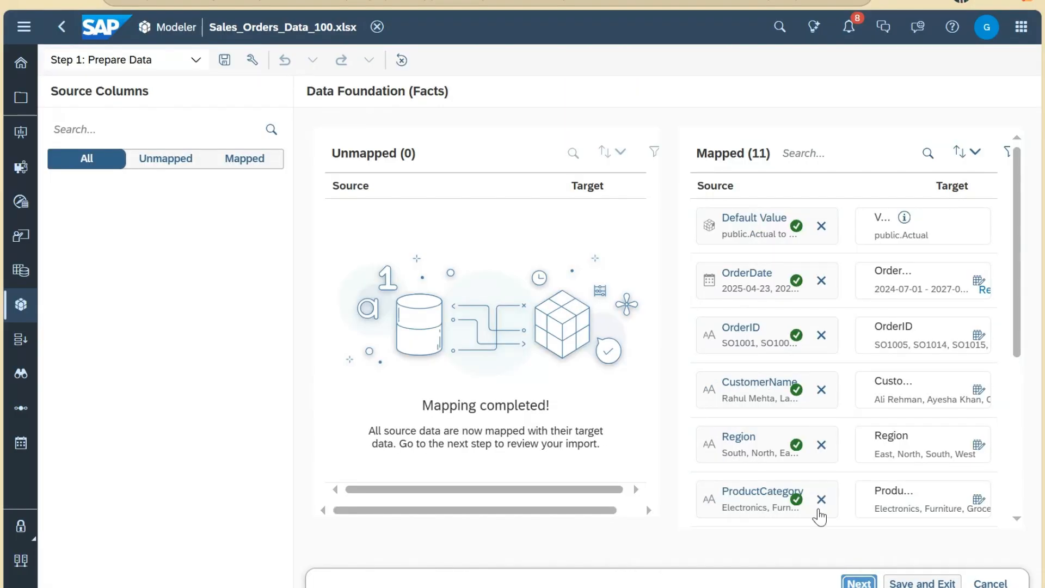
pyautogui.click(748, 405)
pyautogui.click(857, 579)
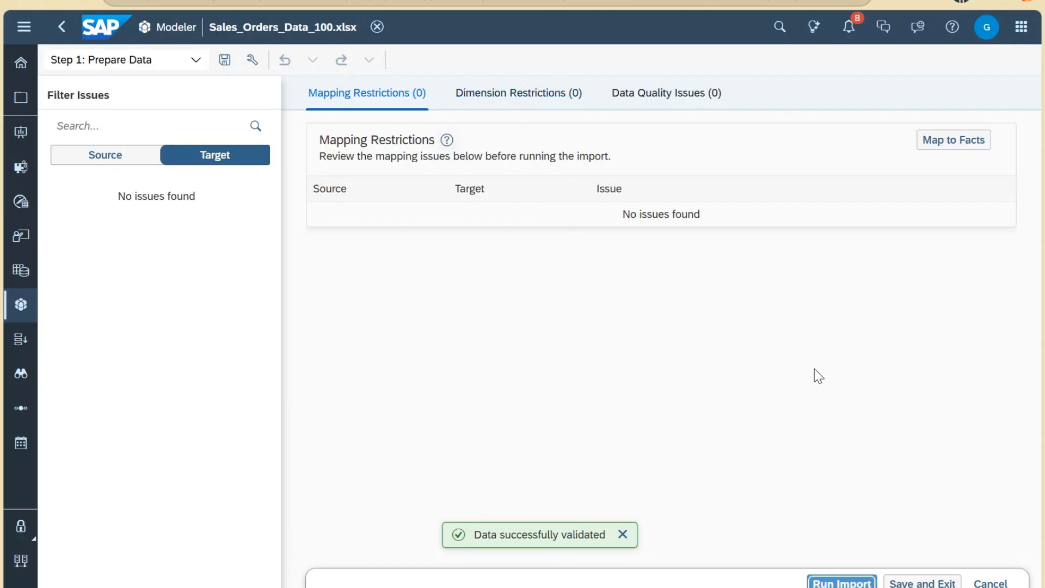
# Step: Change the import job's method to 'Clean and replace selected version data' and apply it
pyautogui.click(841, 583)
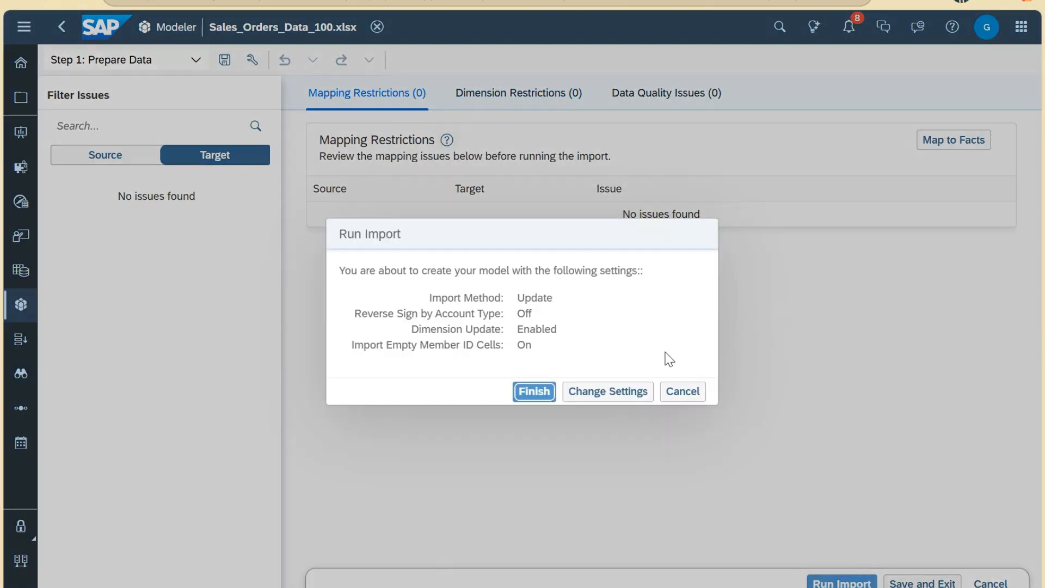
pyautogui.click(622, 394)
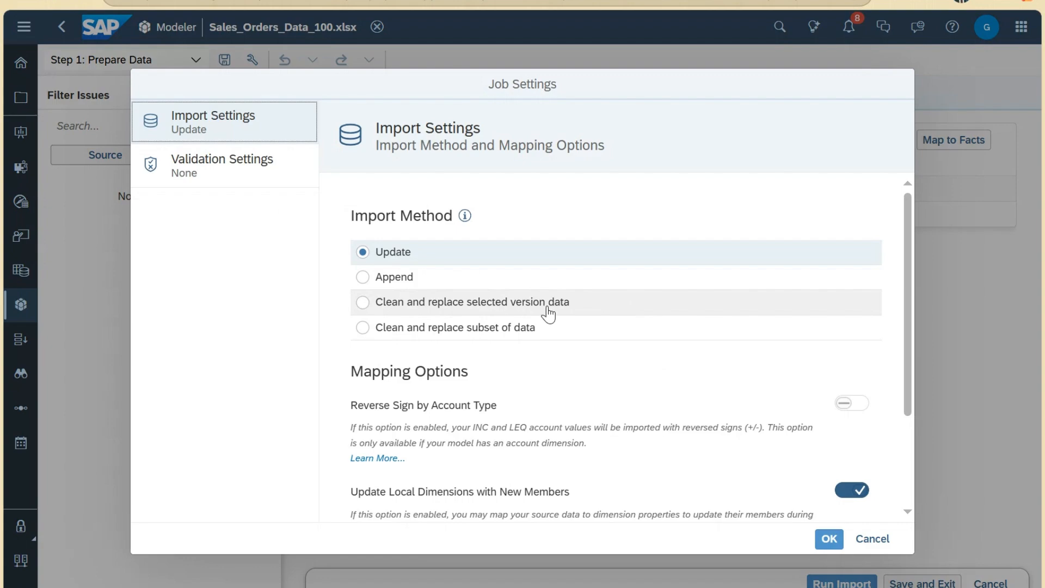
pyautogui.click(547, 308)
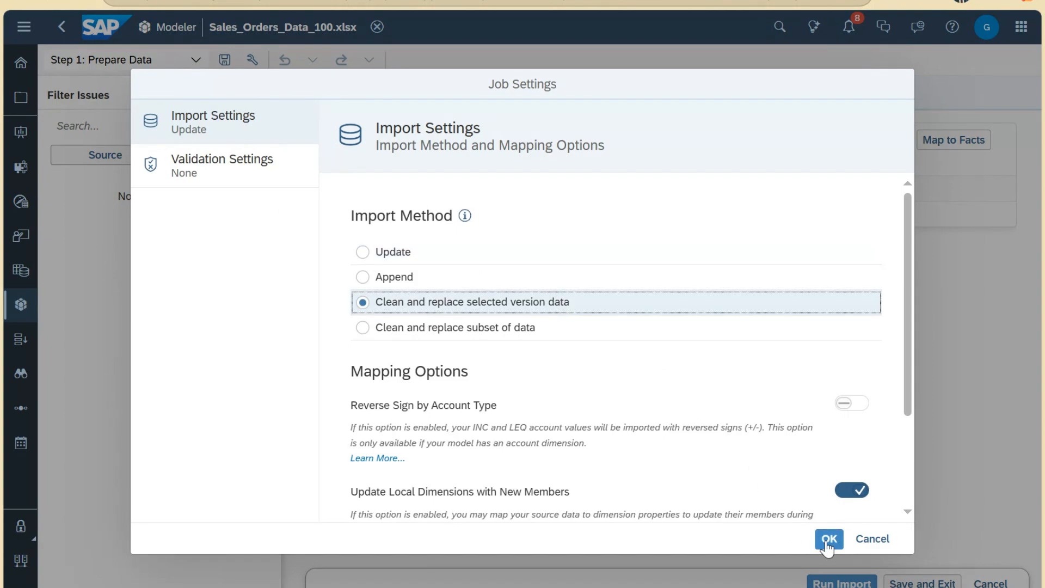
pyautogui.scroll(-5, 815, 506)
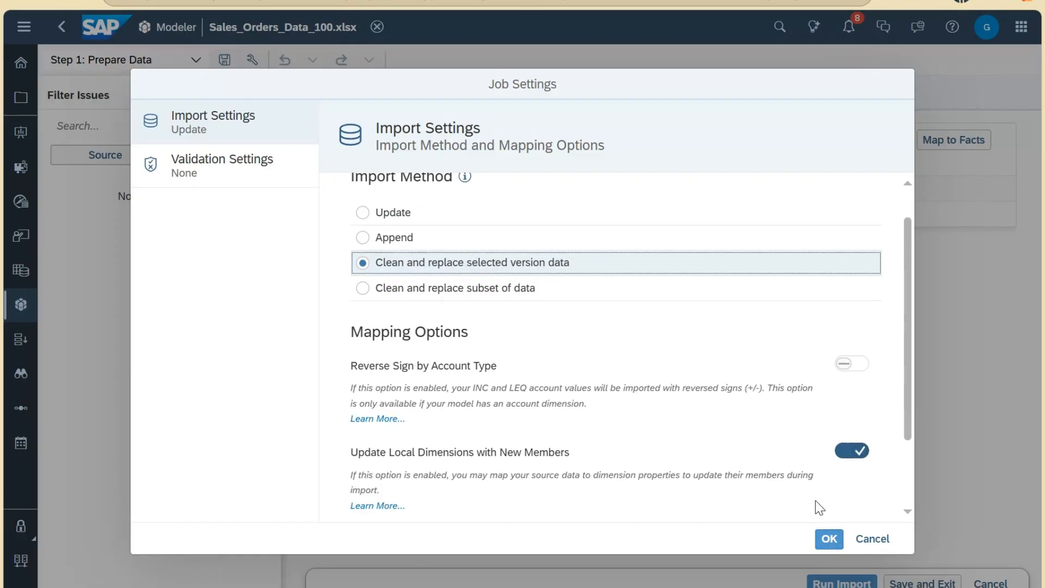
pyautogui.click(829, 539)
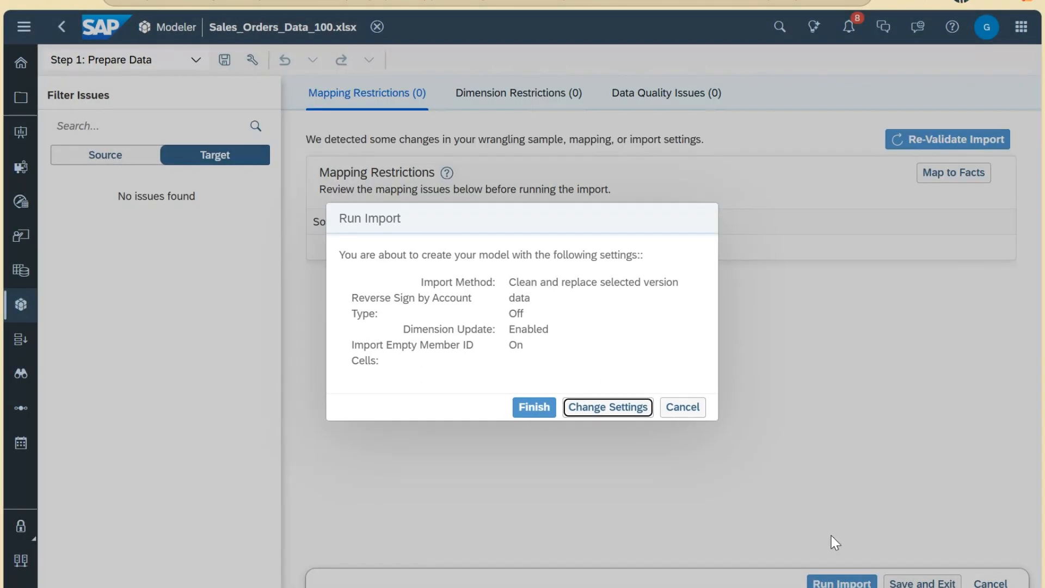
# Step: Recheck the job settings, keep 'Clean and replace selected version data', and run the import
pyautogui.click(582, 408)
pyautogui.scroll(5, 643, 370)
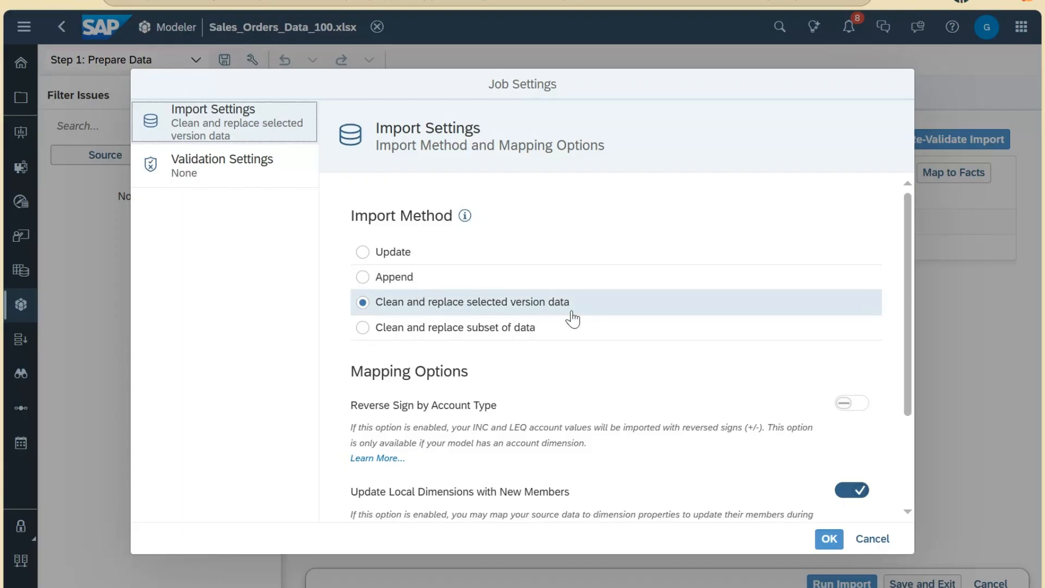
pyautogui.click(445, 329)
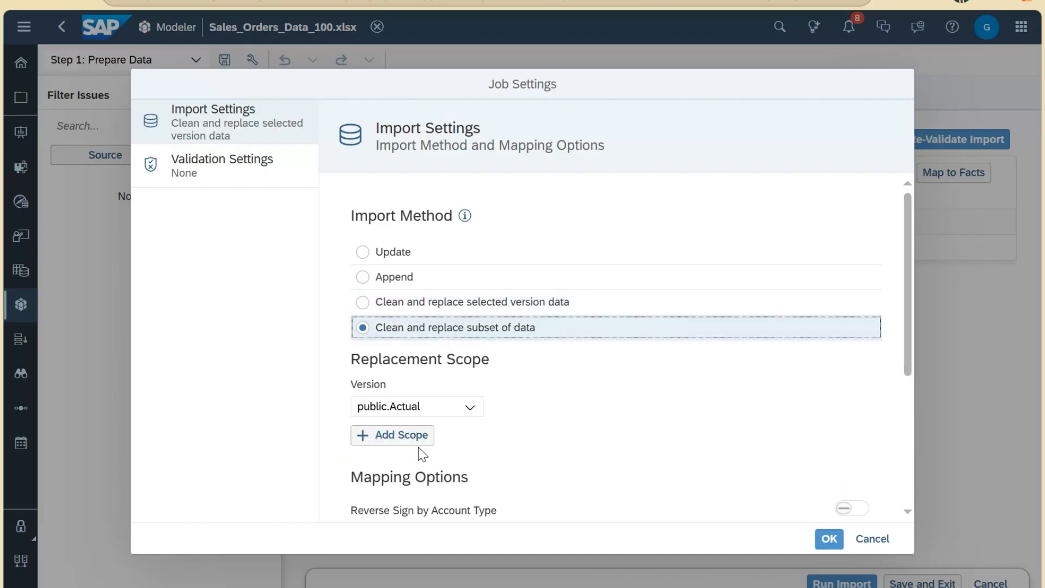
pyautogui.scroll(-2, 452, 476)
pyautogui.scroll(2, 468, 446)
pyautogui.click(370, 311)
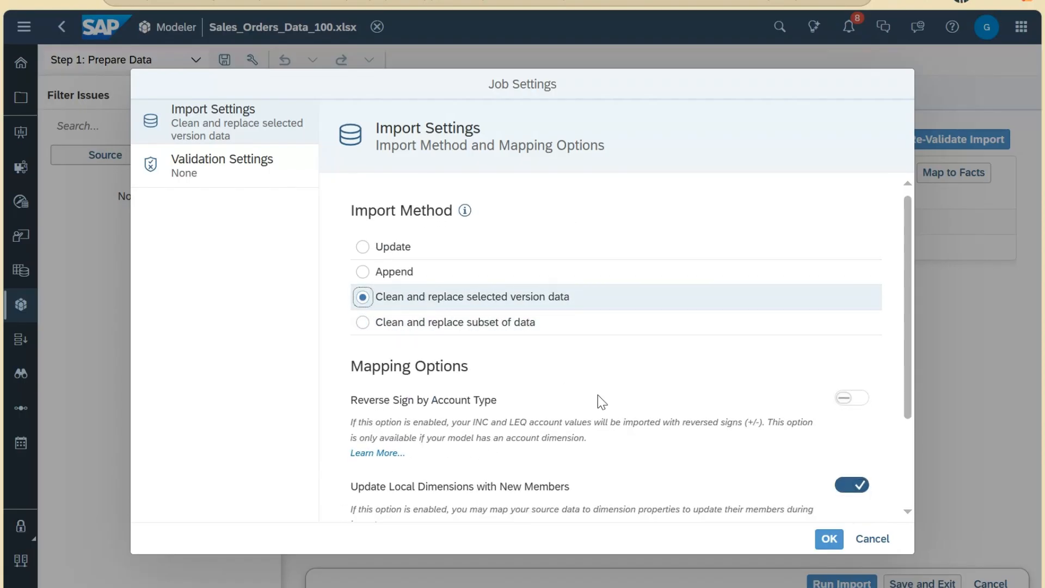
pyautogui.scroll(-2, 598, 399)
pyautogui.scroll(-1, 569, 343)
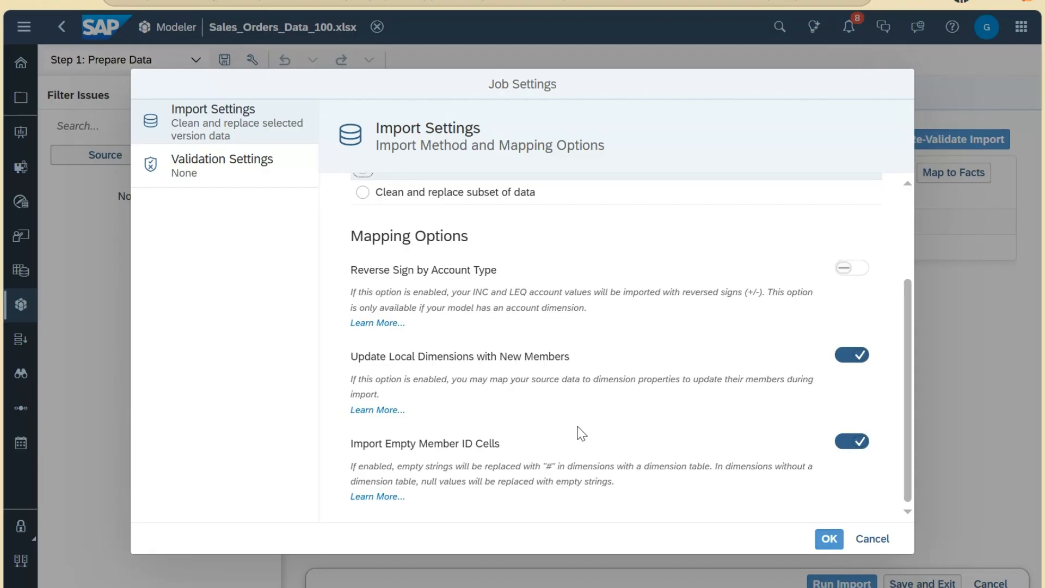
pyautogui.click(827, 540)
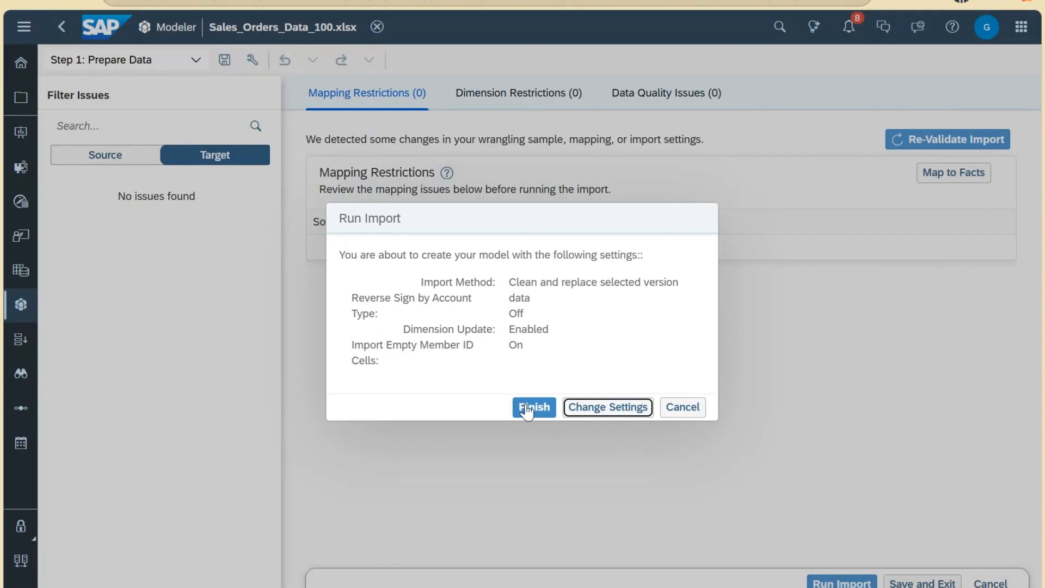
pyautogui.click(534, 409)
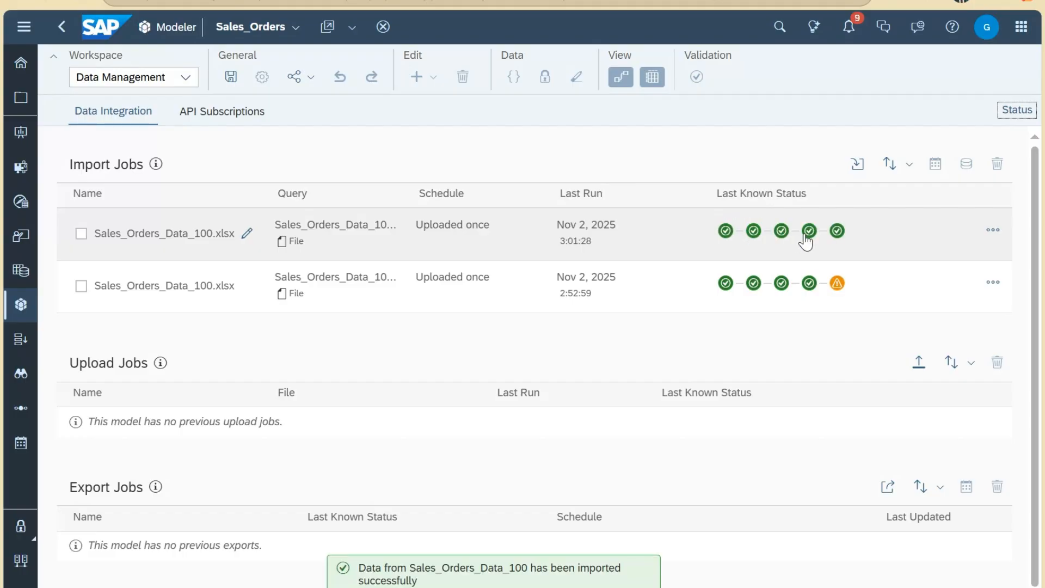
# Step: Check the latest Sales_Orders_Data_100 run status, then advance the quiz to question 2
pyautogui.click(840, 232)
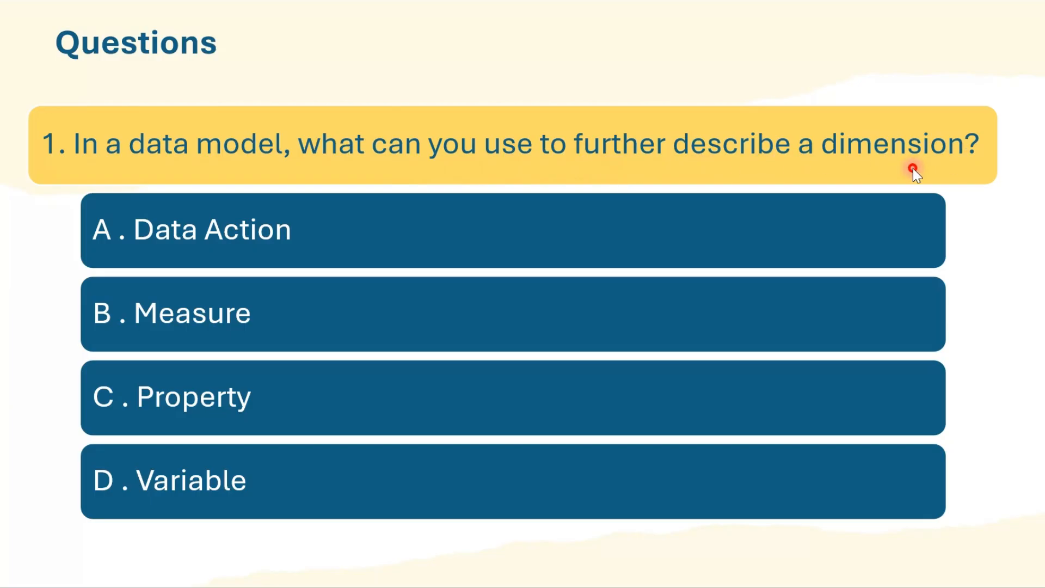
pyautogui.press('Right')
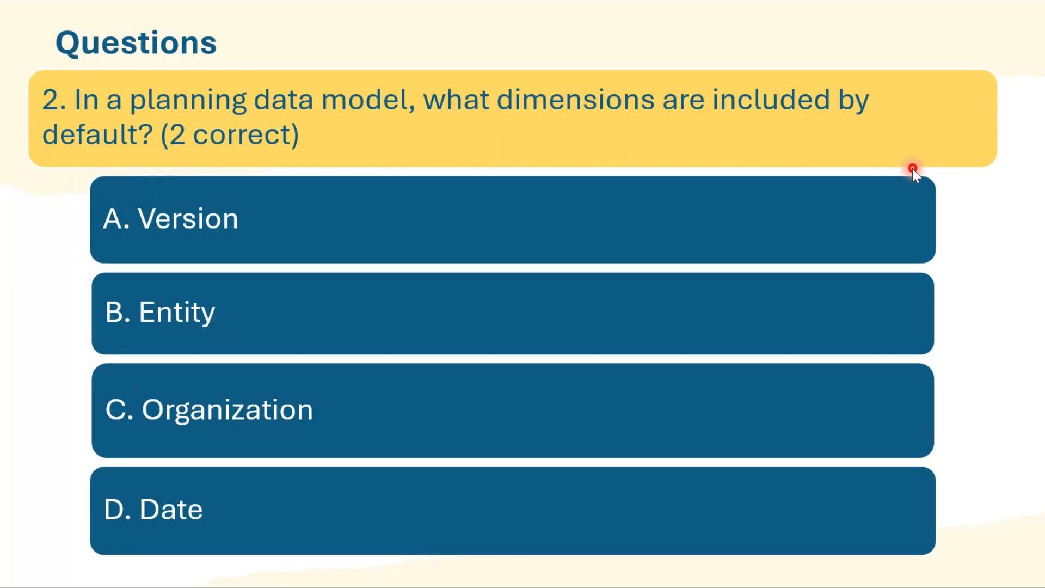